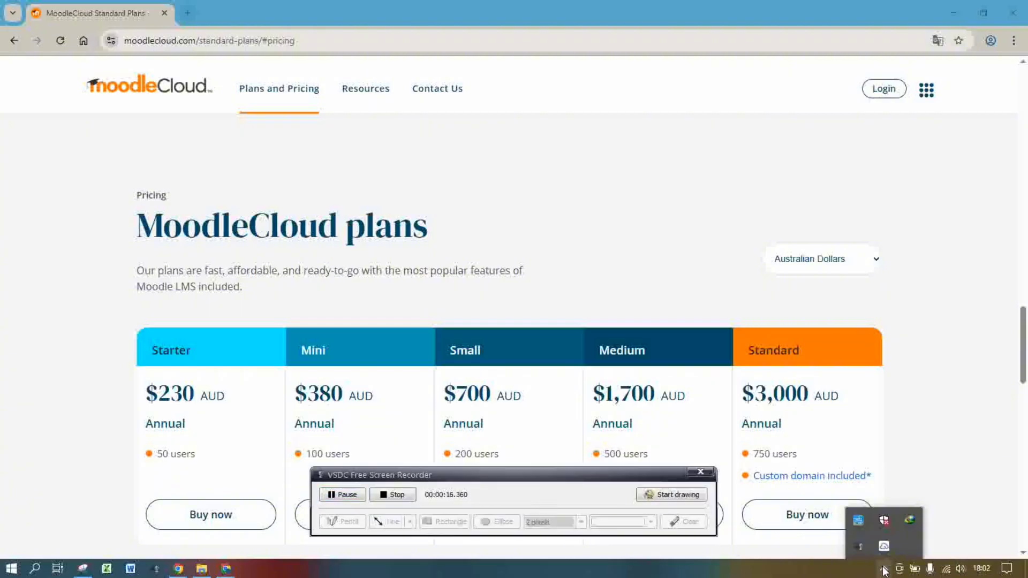
Sign in to the MoodleCloud Customer Portal to view the Starter free-trial plan ending 12-Dec-2025
{"action": "right_click", "coordinate": [860, 548]}
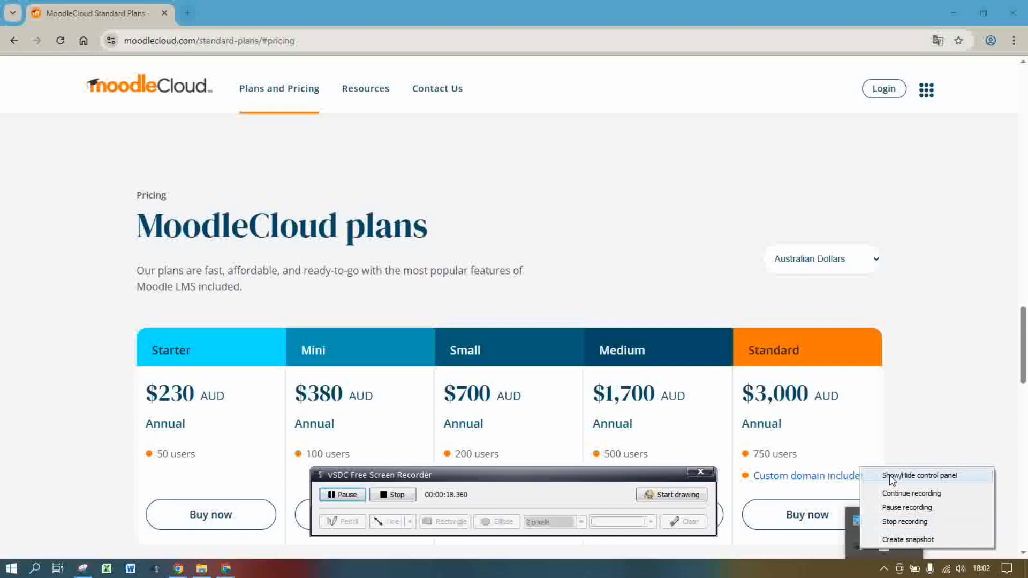
{"action": "left_click", "coordinate": [889, 474]}
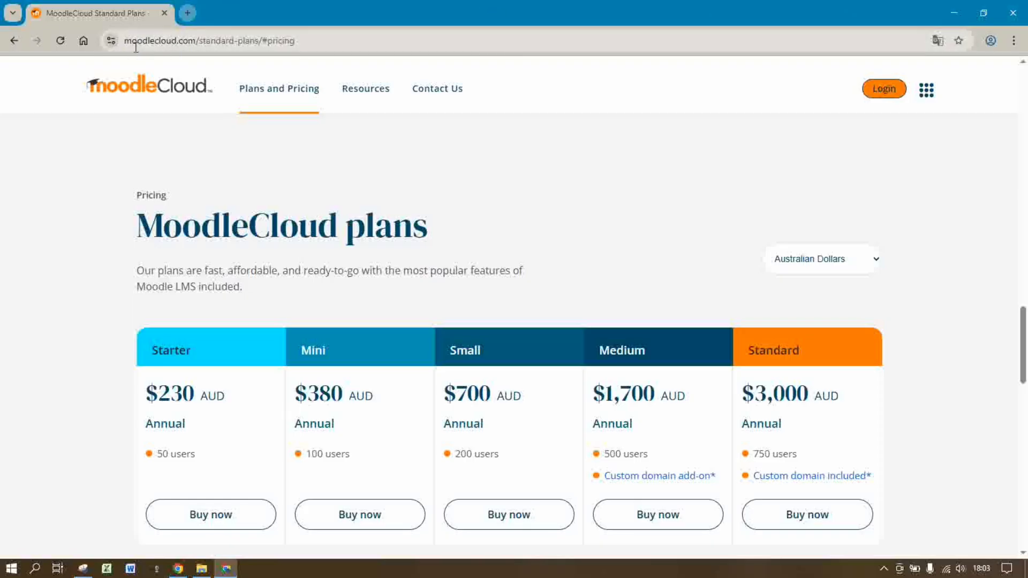
{"action": "left_click", "coordinate": [884, 89]}
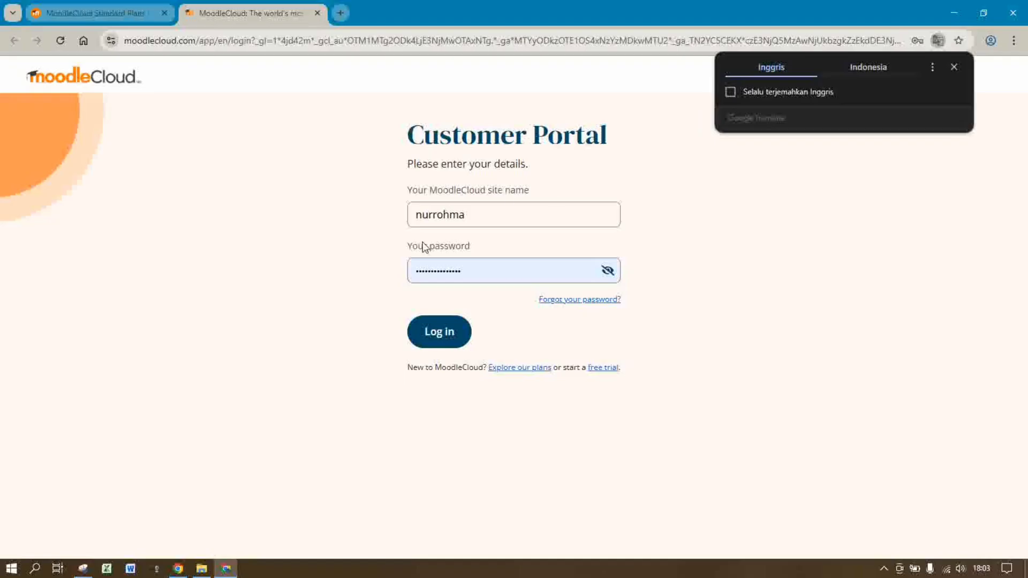
{"action": "left_click", "coordinate": [443, 334]}
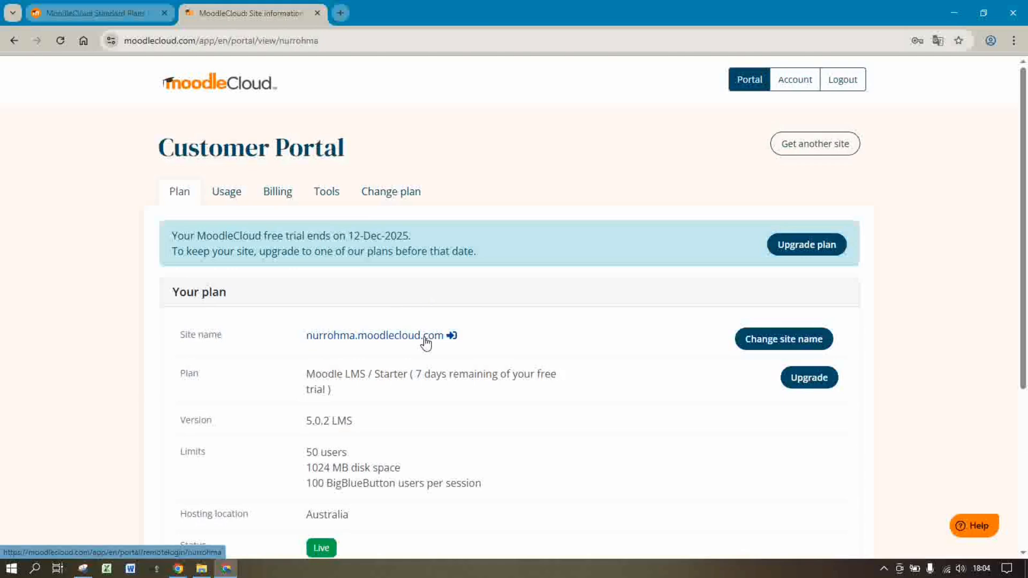
Open the Moodle site dashboard, translate it into Indonesian, and turn on Modus sunting
{"action": "left_click", "coordinate": [426, 341]}
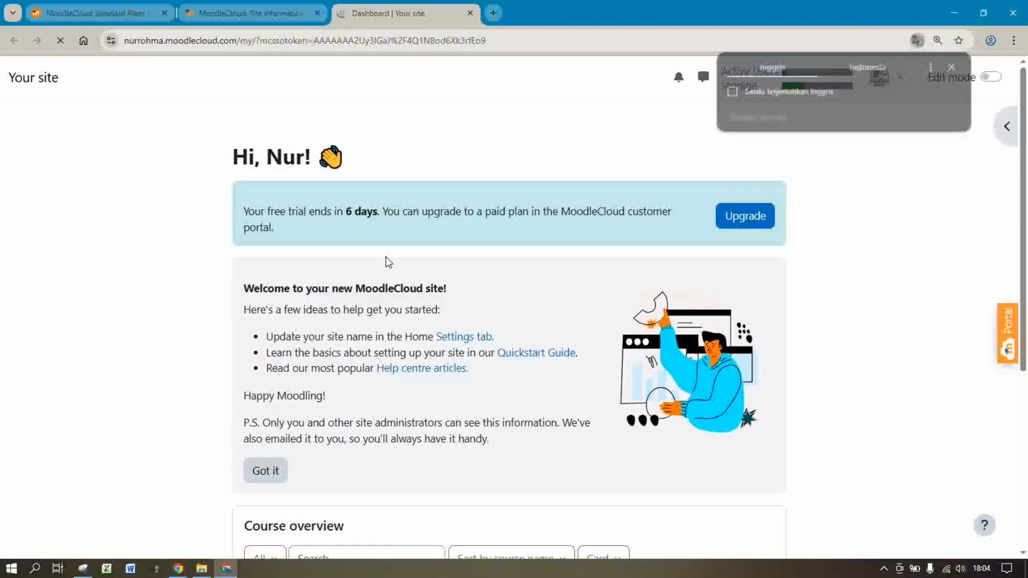
{"action": "left_click", "coordinate": [863, 70]}
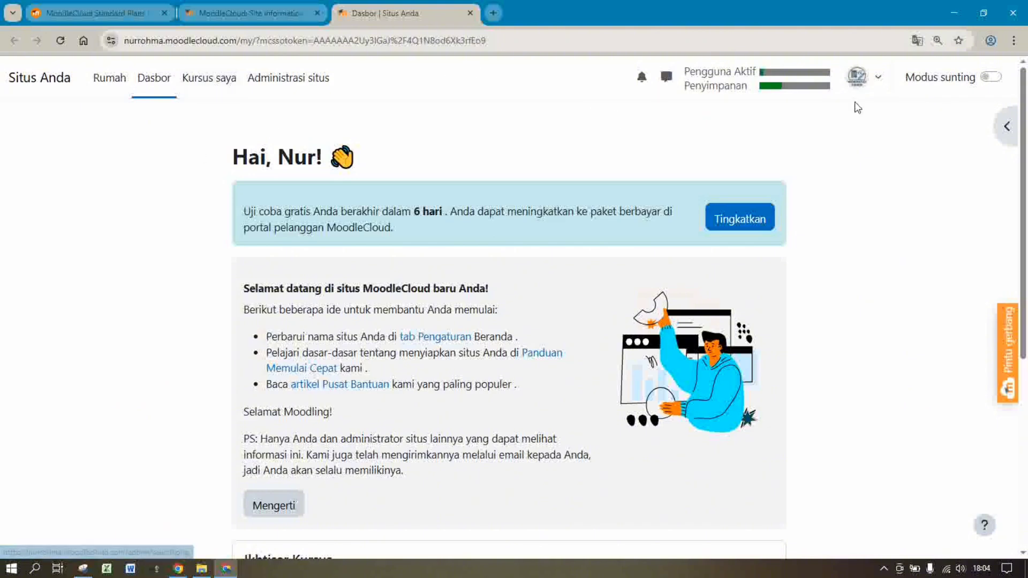
{"action": "left_click", "coordinate": [991, 78]}
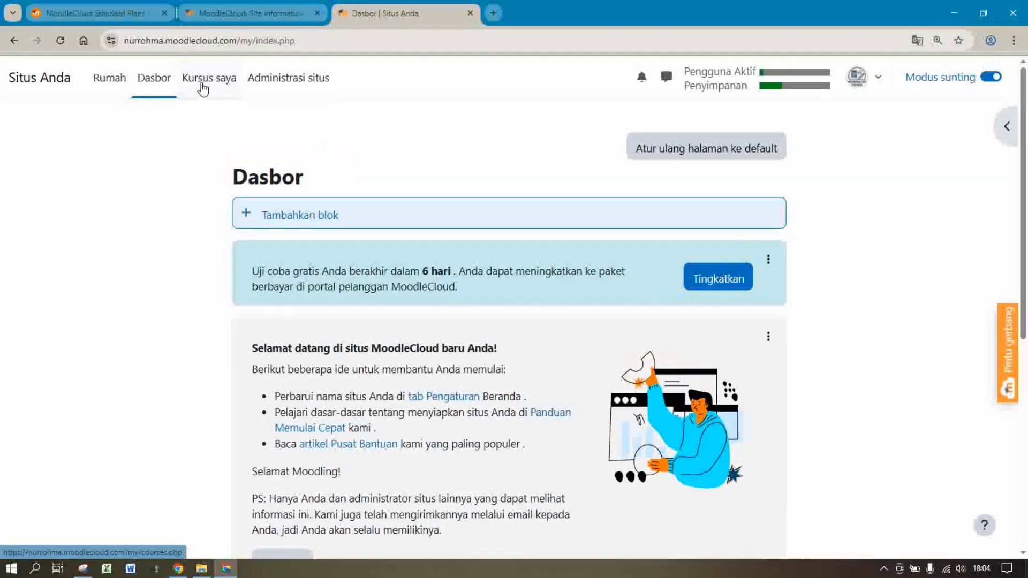
From Kursus saya, start a new course in Category 1 with Buat kursus
{"action": "left_click", "coordinate": [202, 88]}
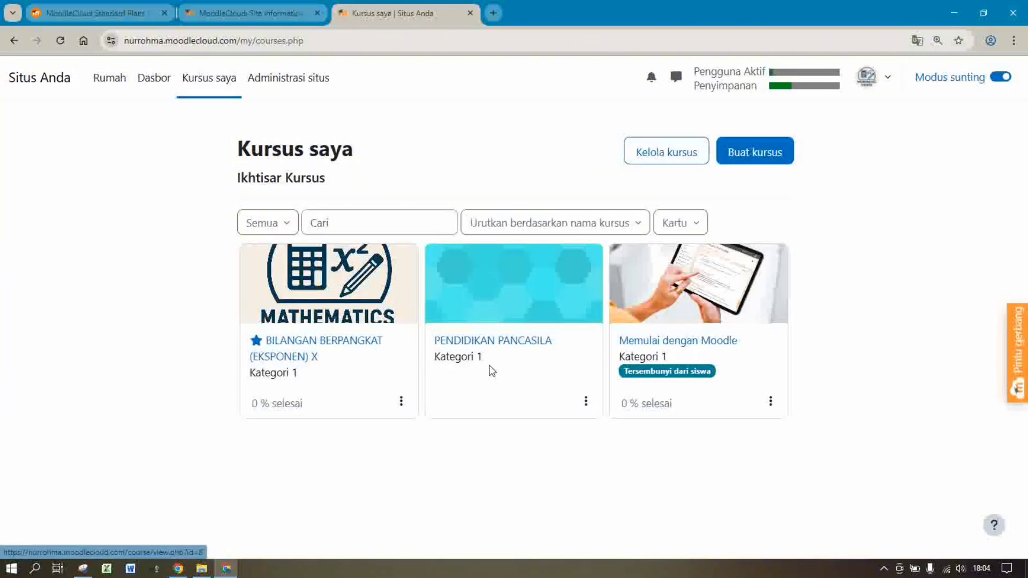
{"action": "left_click", "coordinate": [767, 157]}
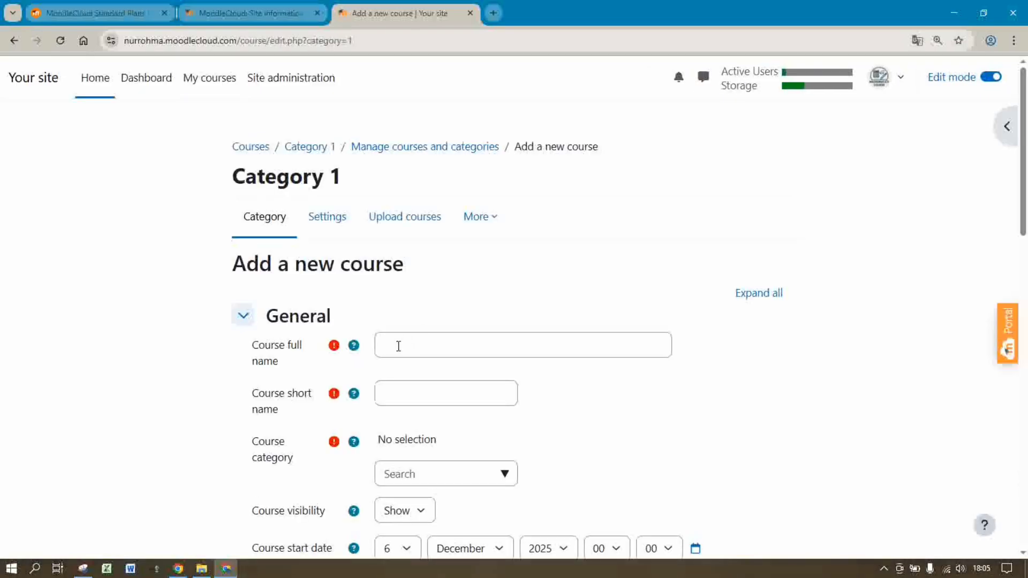
Enter course full name LOGARITMA, short name LOG, and course ID number 1234
{"action": "left_click", "coordinate": [399, 346]}
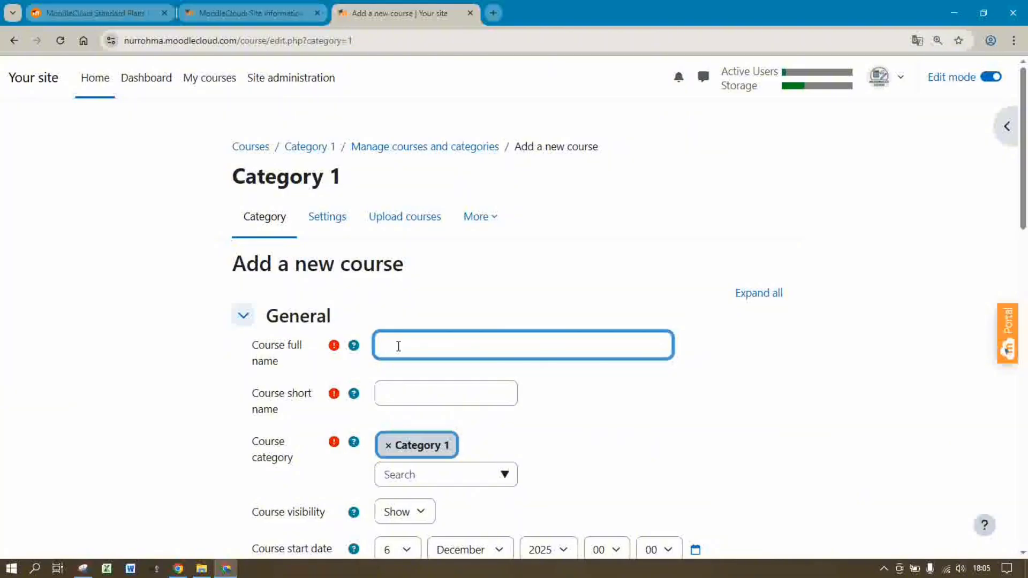
{"action": "type", "text": "LOGARITMA"}
{"action": "left_click", "coordinate": [399, 392]}
{"action": "type", "text": "LOG"}
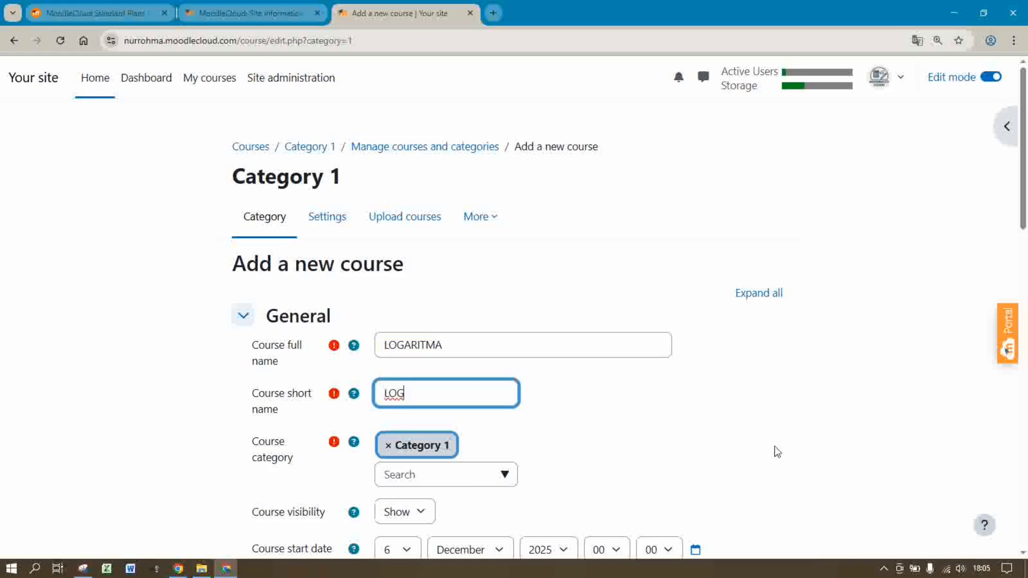
{"action": "left_click_drag", "start_coordinate": [1026, 225], "coordinate": [1026, 324]}
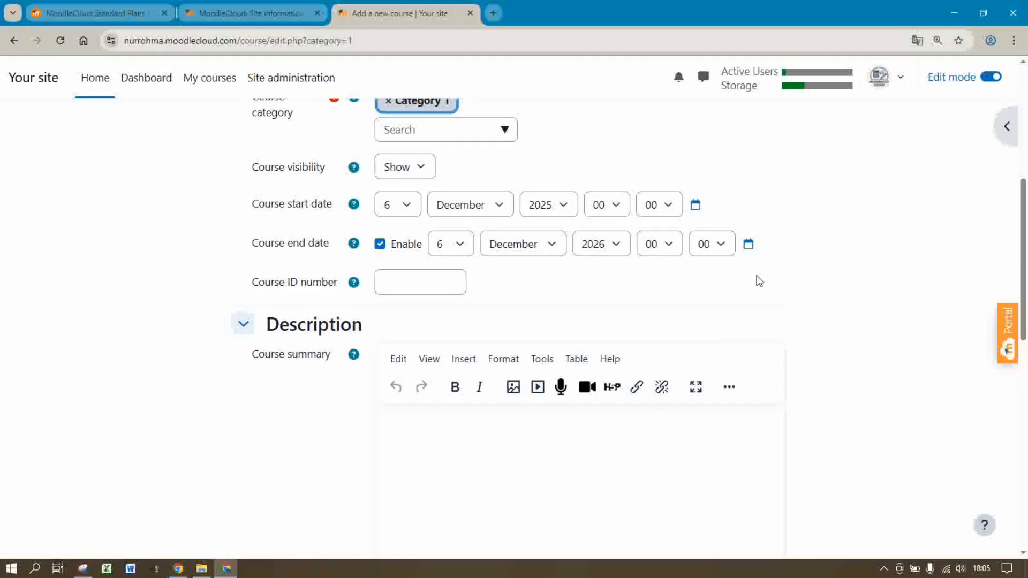
{"action": "left_click_drag", "start_coordinate": [1025, 287], "coordinate": [1026, 296]}
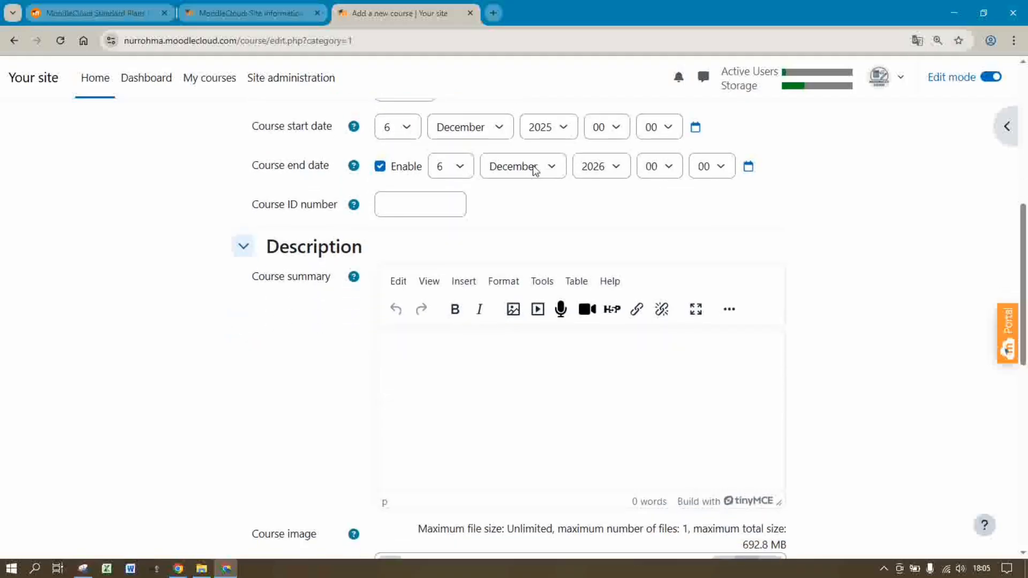
{"action": "left_click", "coordinate": [401, 206]}
{"action": "type", "text": "1234"}
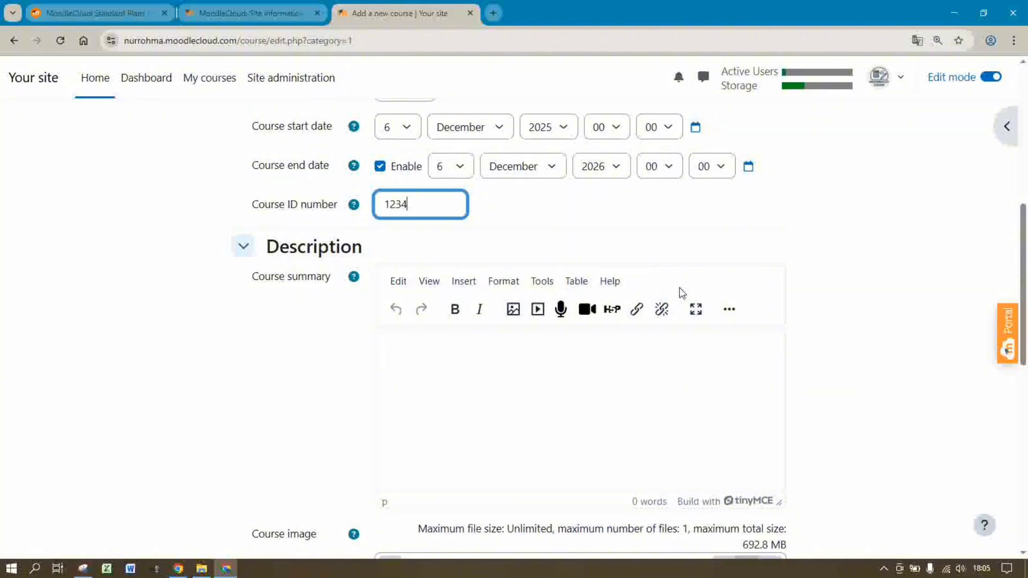
{"action": "left_click", "coordinate": [513, 355]}
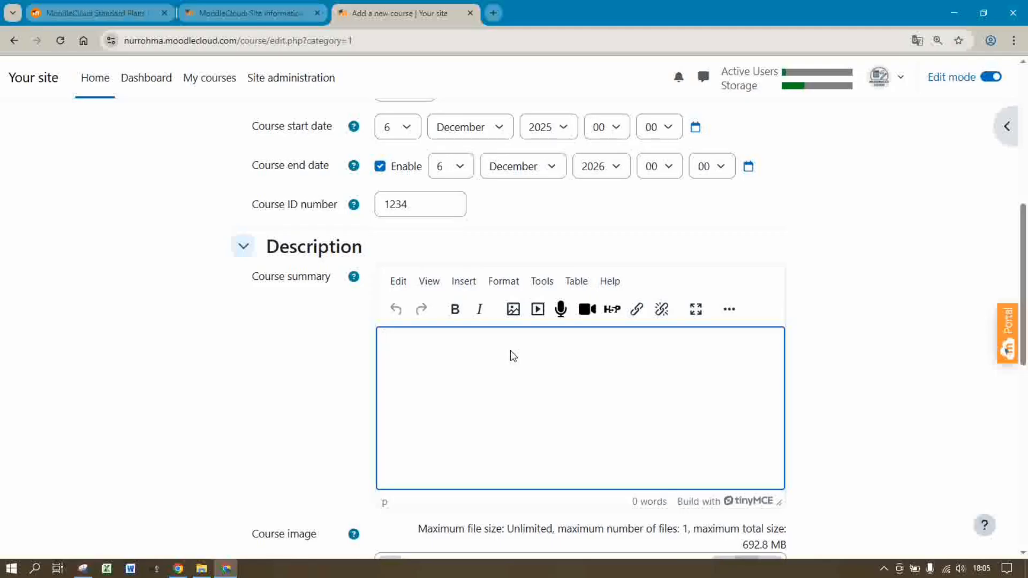
Begin the summary: 'Kursus kali ini akan membahas tentang Logaritma, sifat-sifat, operasi hitung logaritma...'
{"action": "type", "text": "k"}
{"action": "key", "text": "BackSpace"}
{"action": "type", "text": "k"}
{"action": "key", "text": "BackSpace"}
{"action": "type", "text": "Kursus kali ini akan mem"}
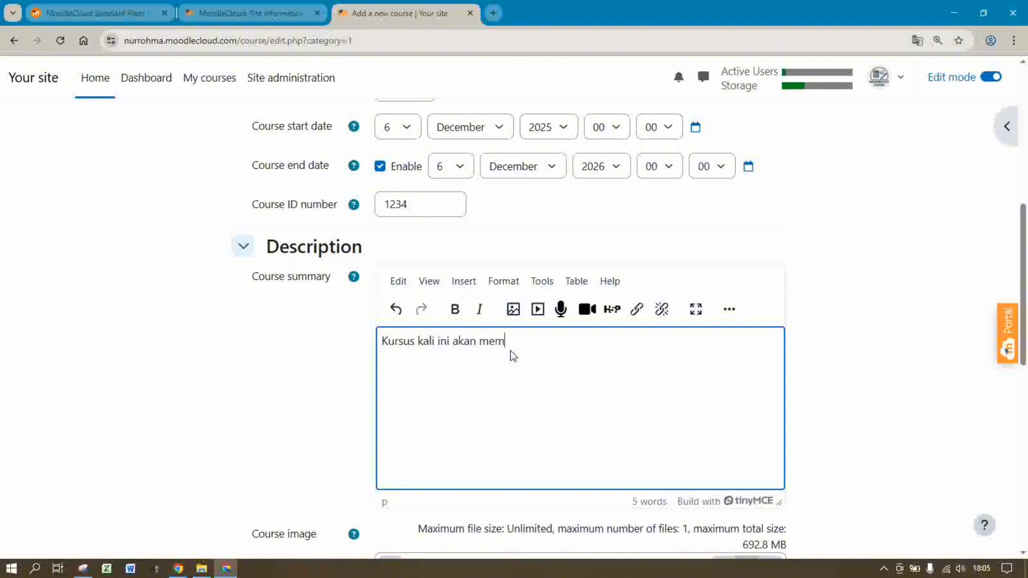
{"action": "type", "text": "bahas tentang Logaritma"}
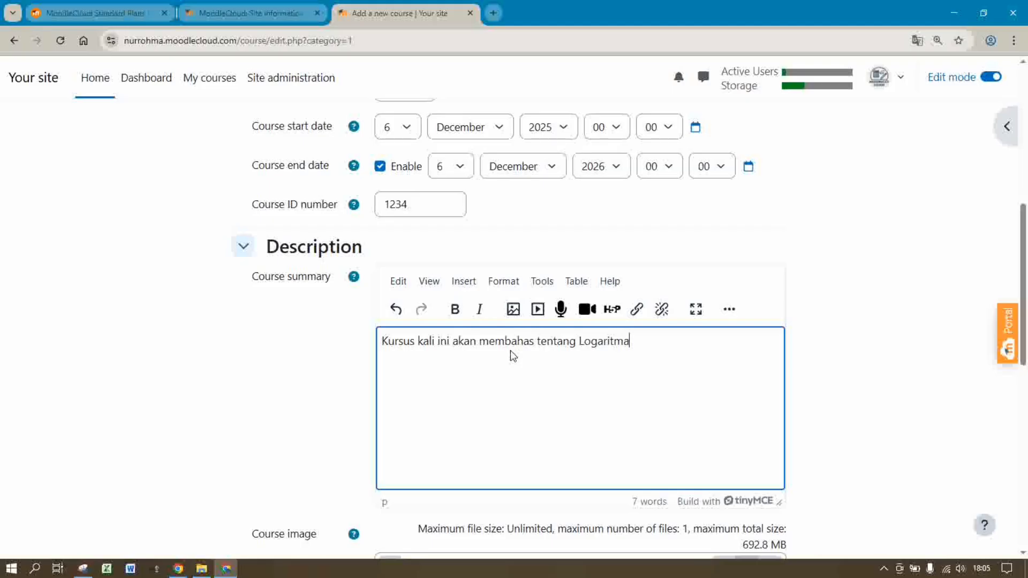
{"action": "type", "text": ". sifat-sifat"}
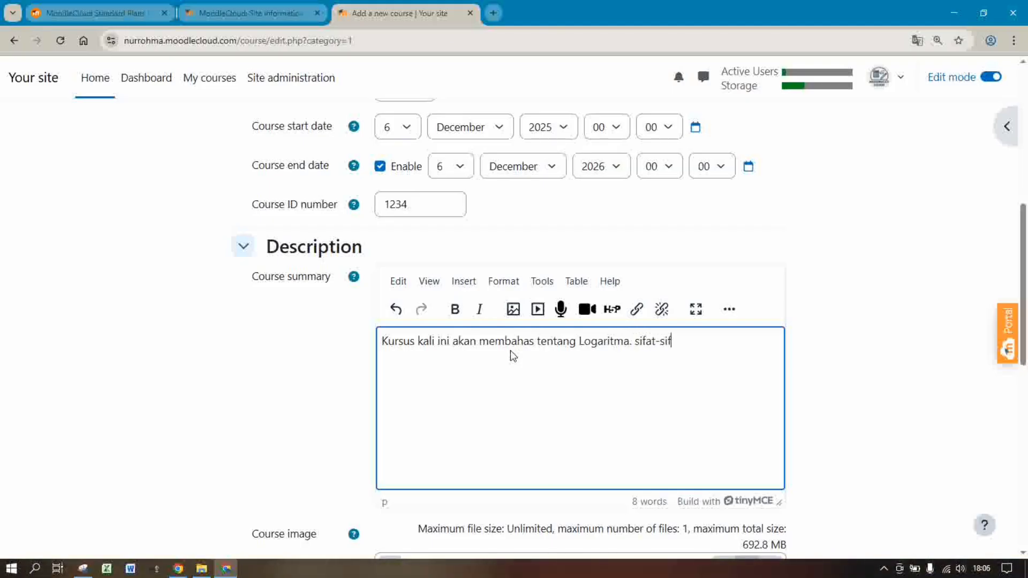
{"action": "type", "text": " Logaritma, operasi hi"}
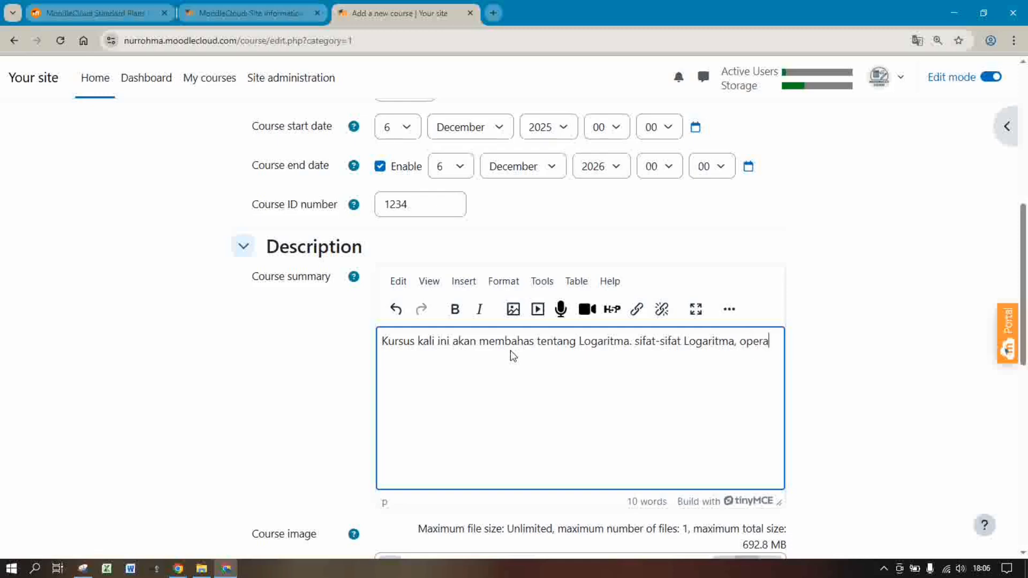
{"action": "type", "text": "g logaritma"}
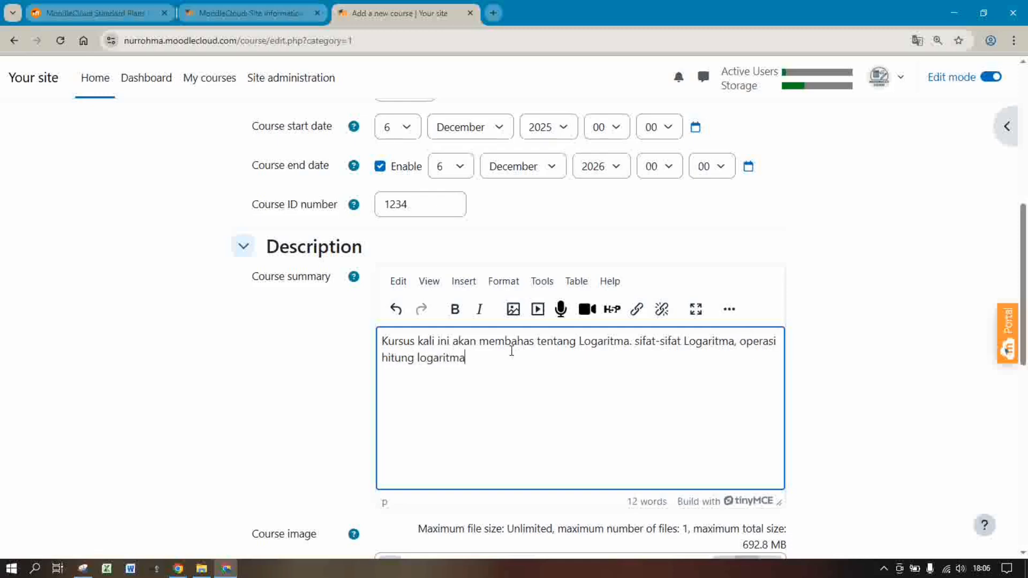
{"action": "type", "text": " dal"}
{"action": "type", "text": "n"}
{"action": "type", "text": " lain se"}
{"action": "type", "text": "bagainya"}
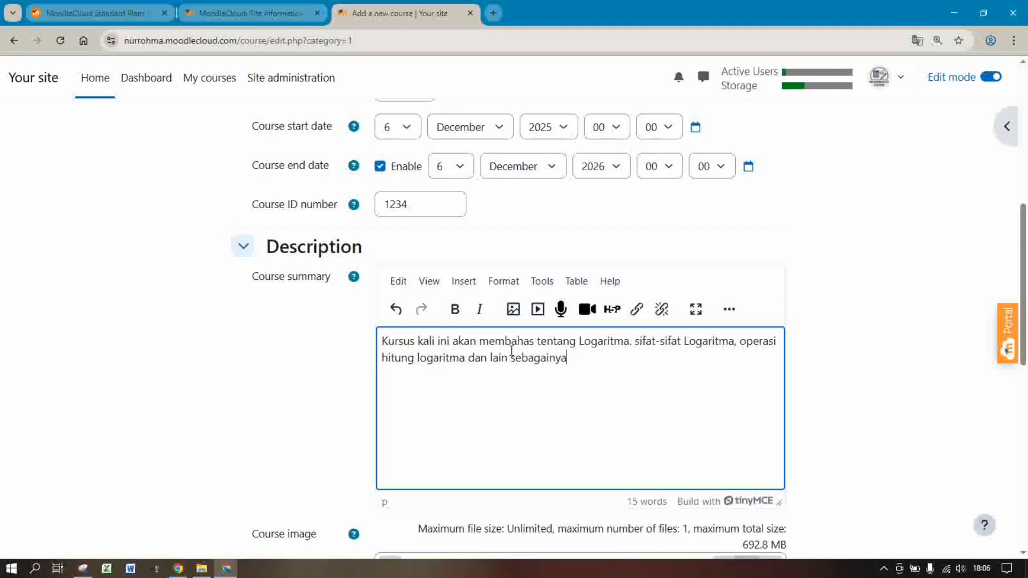
{"action": "type", "text": ". semoga"}
Finish the summary with 'semoga anak-anak semua tetap semangat dalam belajar...', fixing typos
{"action": "key", "text": "BackSpace"}
{"action": "type", "text": "ank-anak semu"}
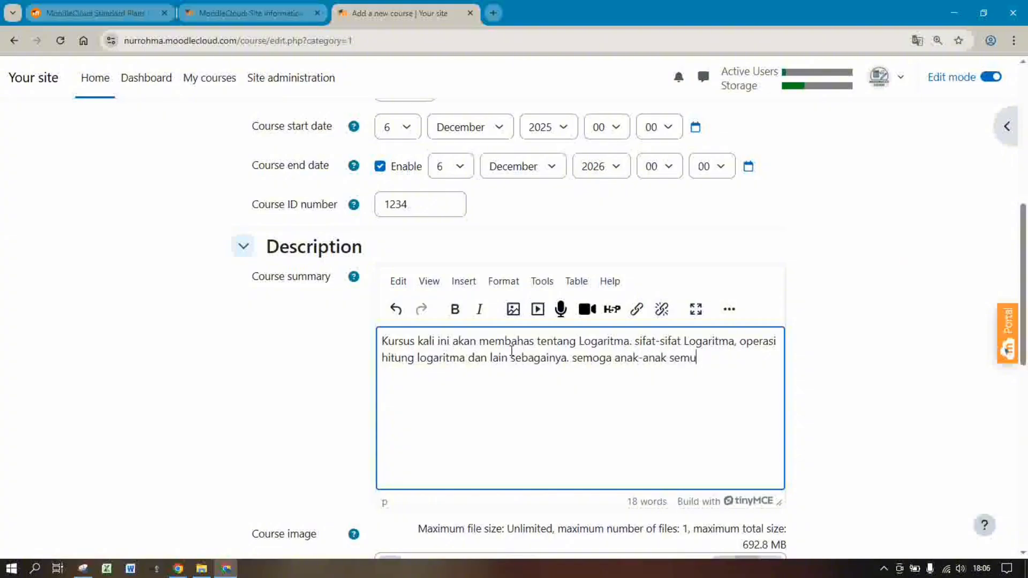
{"action": "type", "text": "aa"}
{"action": "key", "text": "BackSpace"}
{"action": "type", "text": "sem"}
{"action": "key", "text": "BackSpace"}
{"action": "key", "text": "BackSpace"}
{"action": "key", "text": "BackSpace"}
{"action": "type", "text": "tetap semna"}
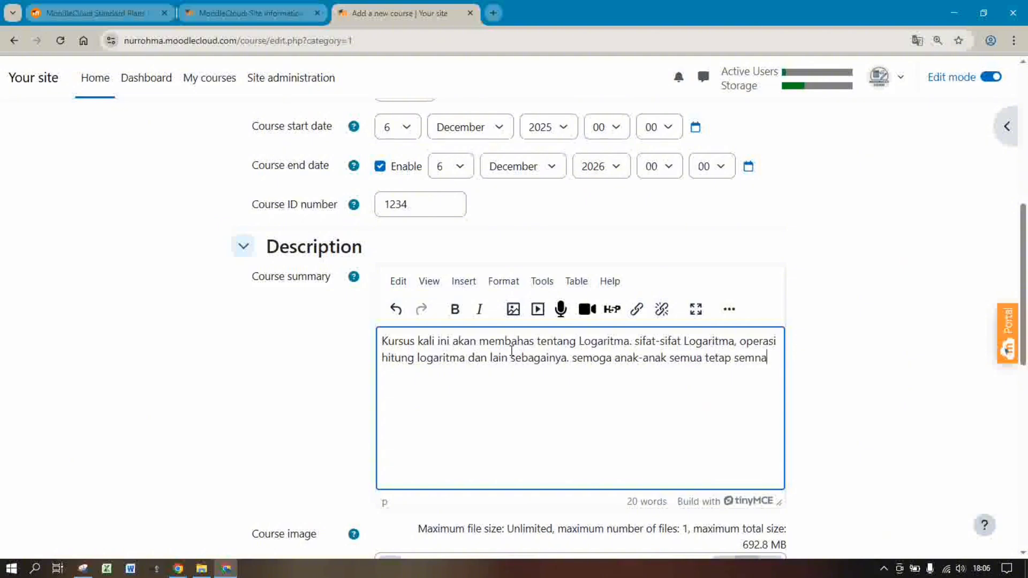
{"action": "key", "text": "BackSpace"}
{"action": "key", "text": "BackSpace"}
{"action": "type", "text": "angat dalam bel"}
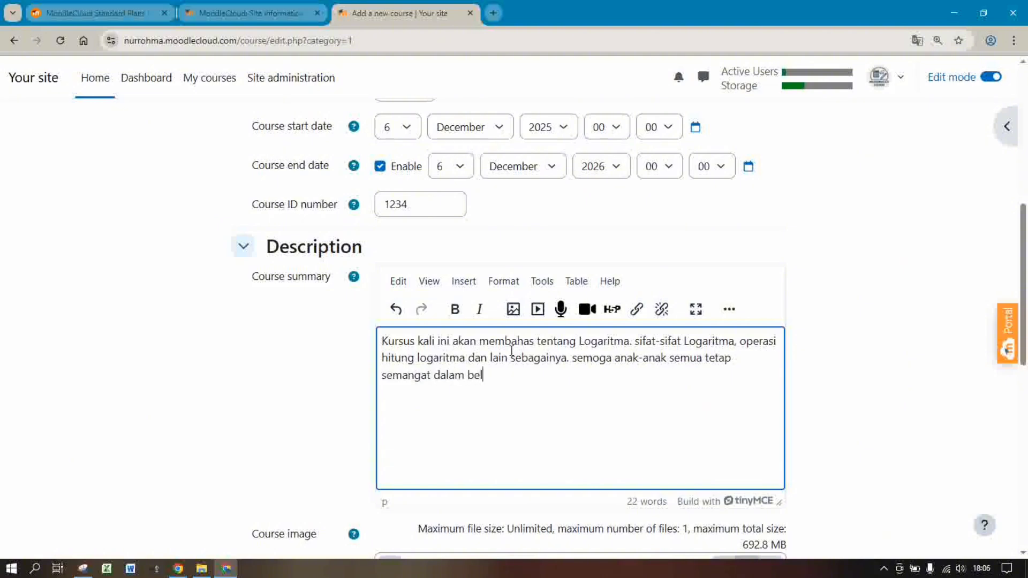
{"action": "type", "text": "ajar dan dapa"}
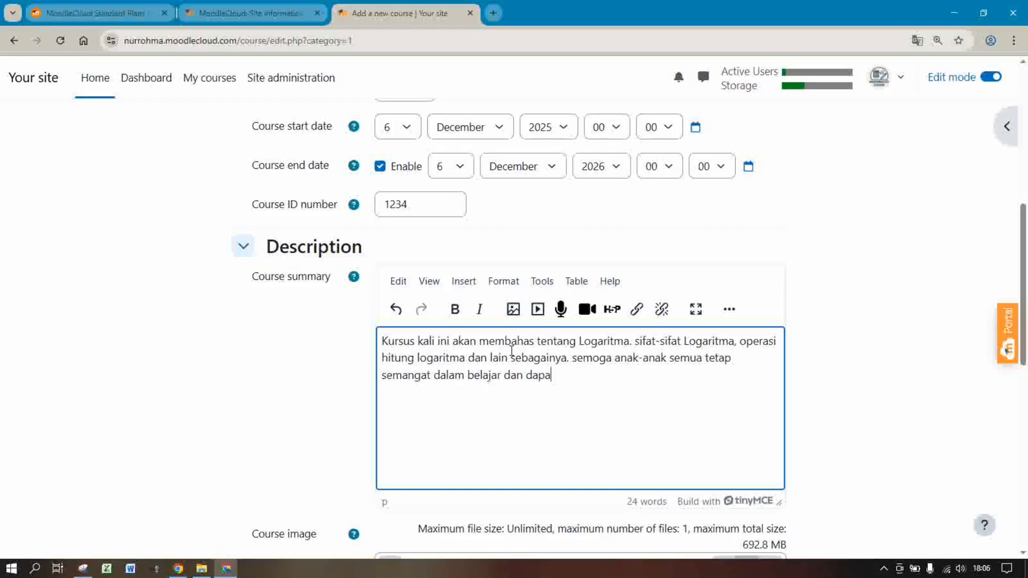
{"action": "type", "text": "t mengikuti kursus deng"}
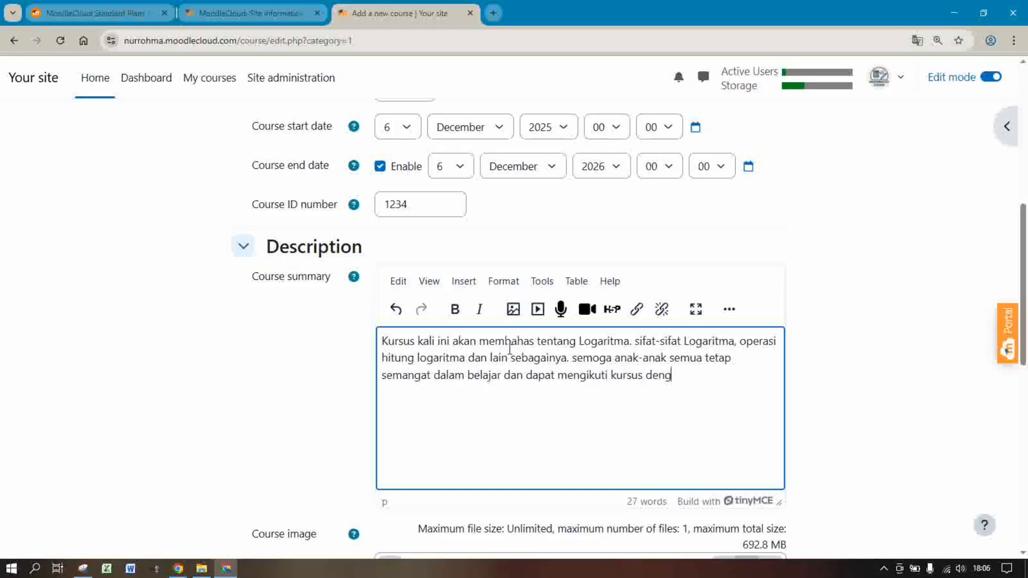
{"action": "type", "text": "an baik."}
Save the LOGARITMA course, fix the duplicate course ID, and return to the course list
{"action": "scroll", "coordinate": [1025, 375], "scroll_direction": "down", "scroll_amount": 5}
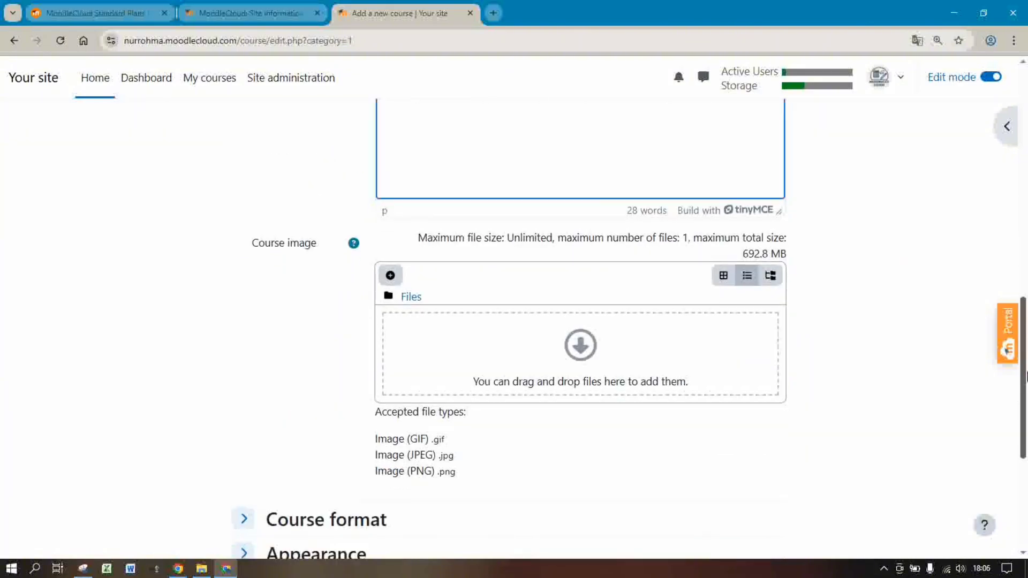
{"action": "scroll", "coordinate": [1026, 376], "scroll_direction": "down", "scroll_amount": 3}
{"action": "scroll", "coordinate": [1026, 404], "scroll_direction": "up", "scroll_amount": 4}
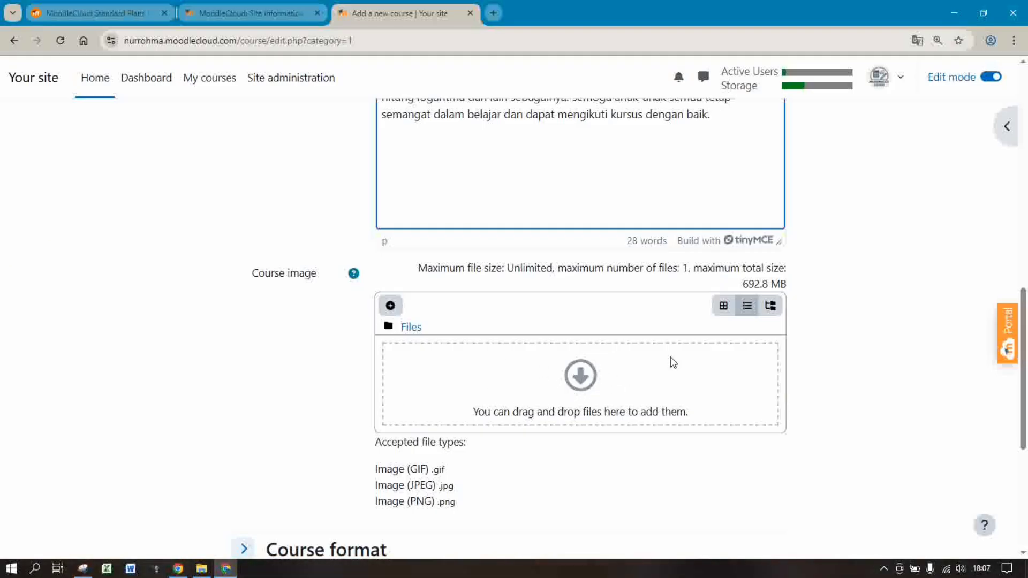
{"action": "scroll", "coordinate": [1026, 348], "scroll_direction": "down", "scroll_amount": 5}
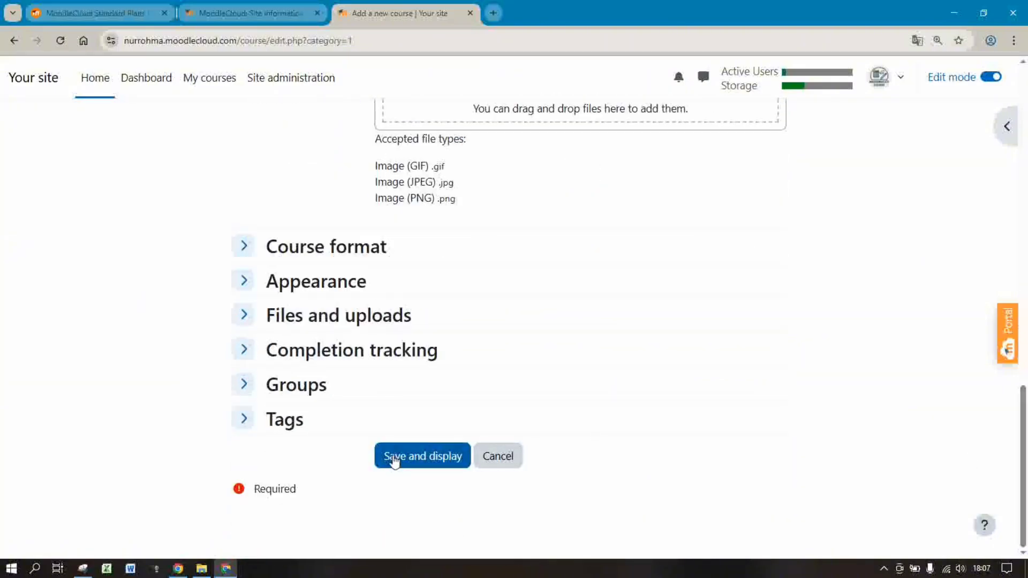
{"action": "left_click", "coordinate": [397, 459]}
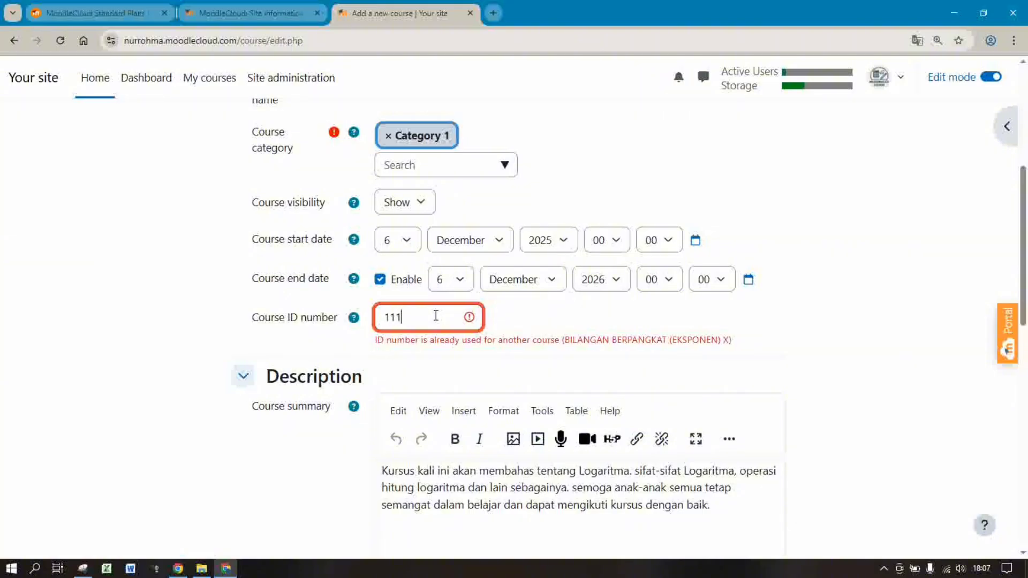
{"action": "left_click_drag", "start_coordinate": [1025, 297], "coordinate": [1027, 518]}
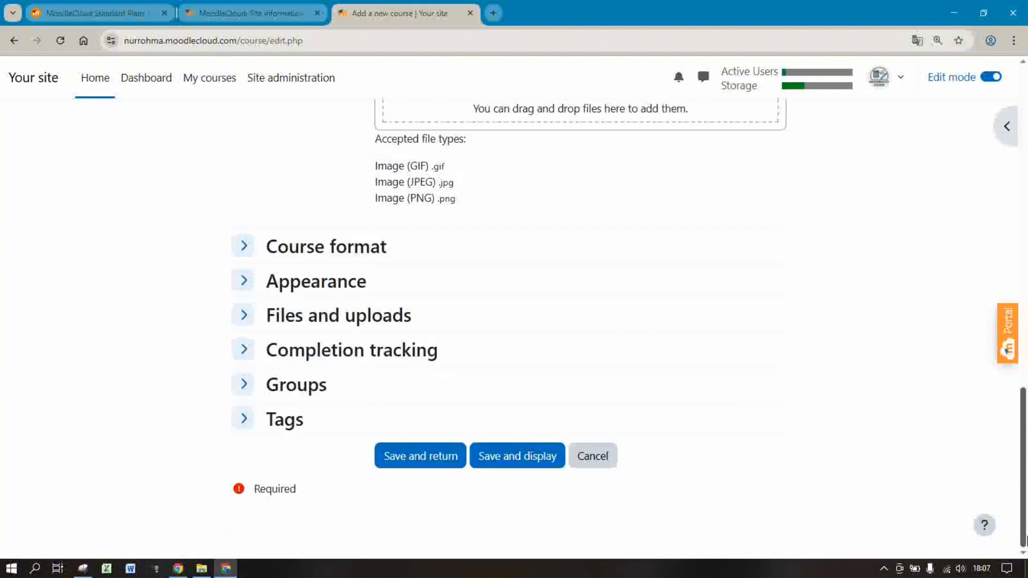
{"action": "left_click", "coordinate": [410, 460]}
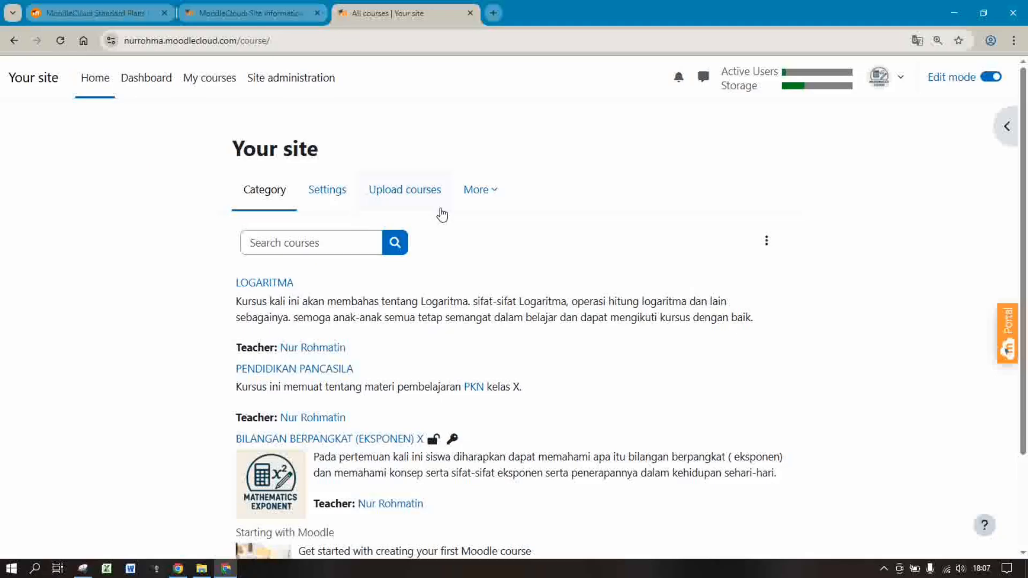
Switch the interface language to Bahasa Indonesia (id)
{"action": "left_click", "coordinate": [901, 78]}
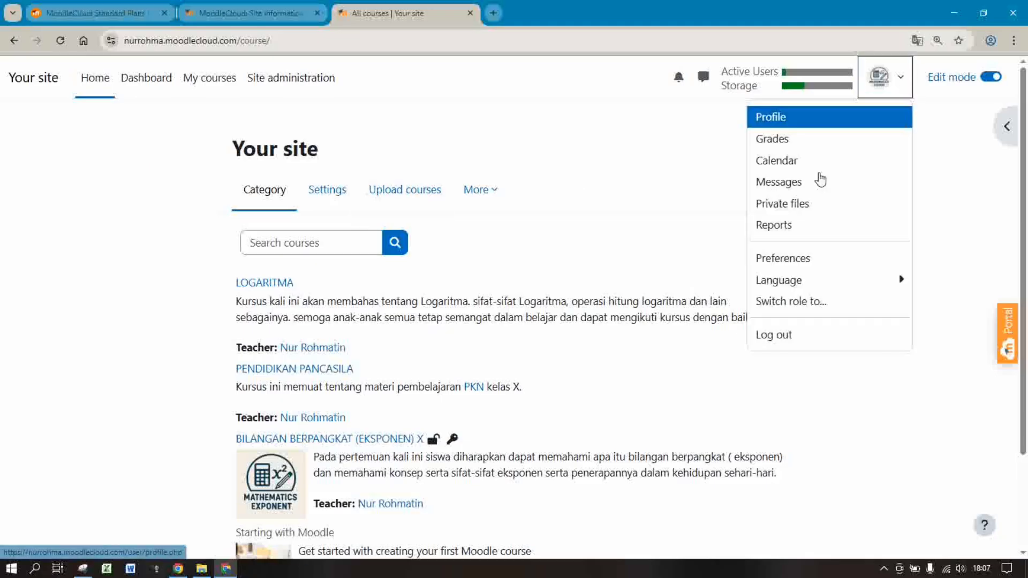
{"action": "left_click", "coordinate": [789, 284]}
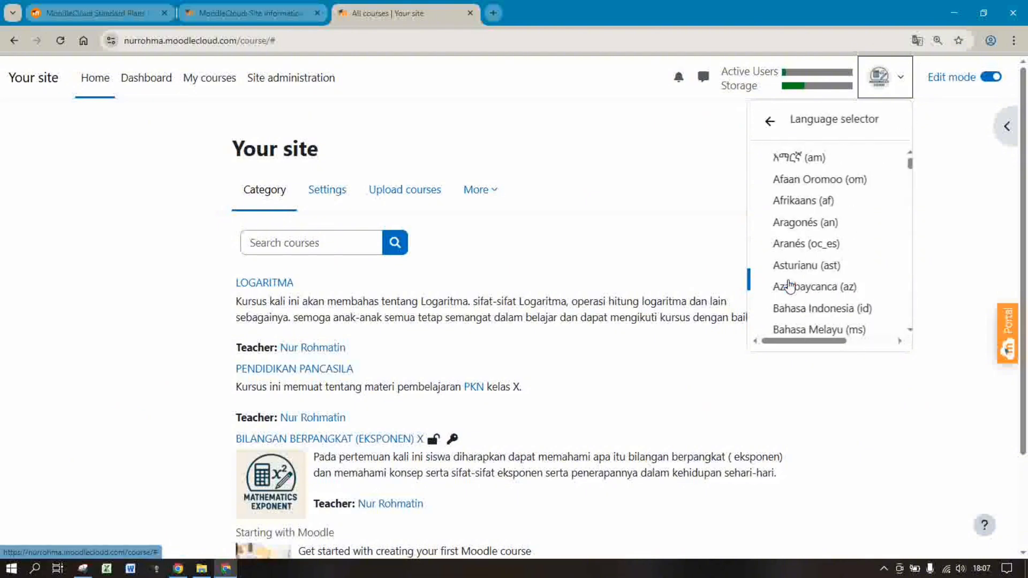
{"action": "left_click", "coordinate": [809, 314]}
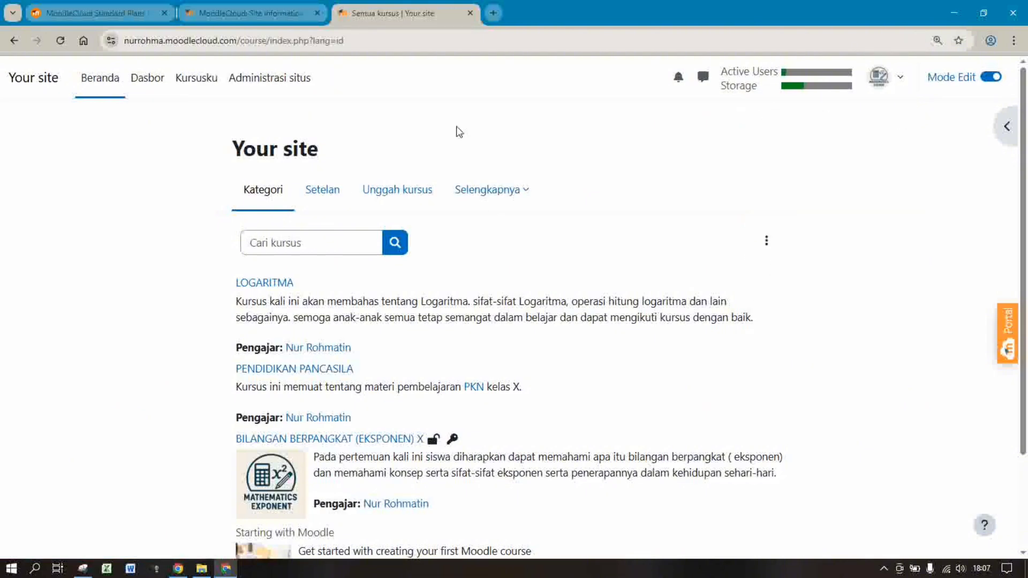
Open the LOGARITMA course from Kursusku
{"action": "left_click", "coordinate": [192, 80]}
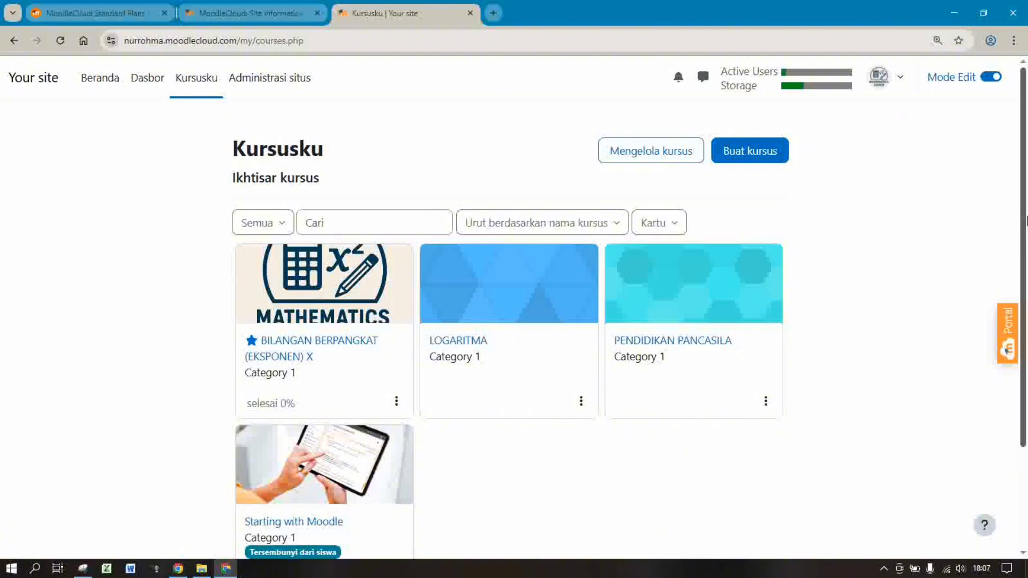
{"action": "left_click_drag", "start_coordinate": [1026, 227], "coordinate": [1026, 293]}
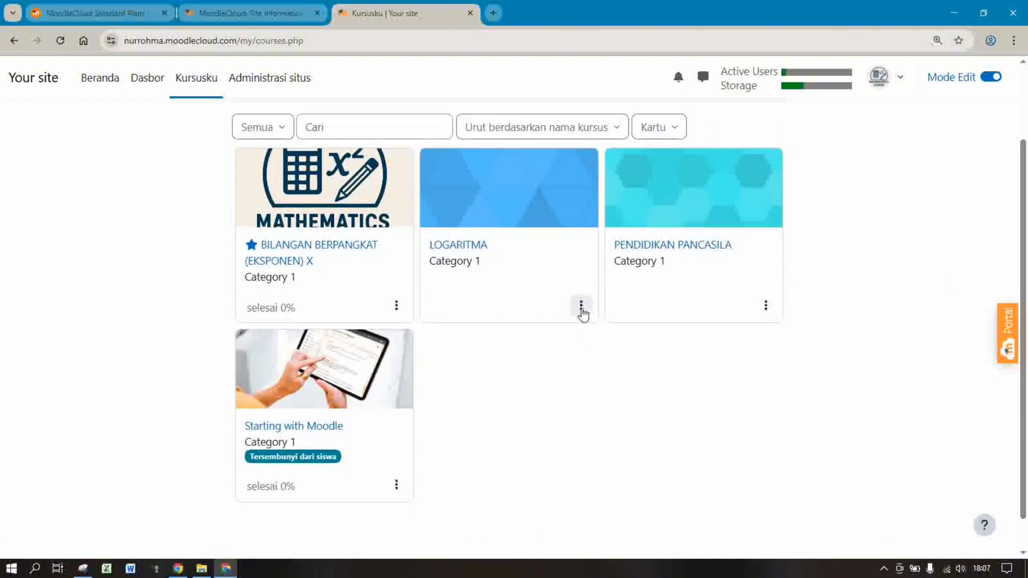
{"action": "left_click", "coordinate": [442, 246]}
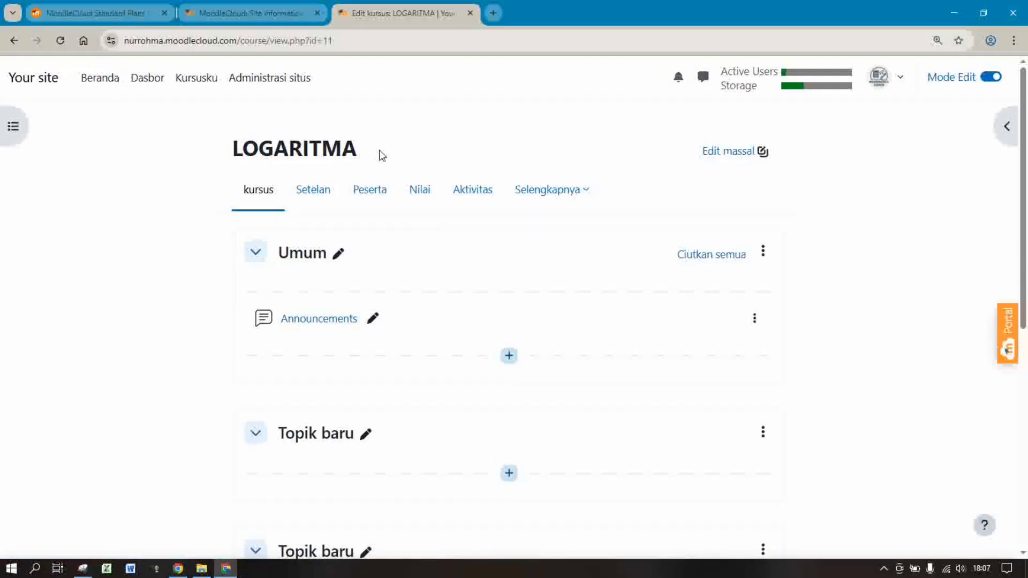
Rename the course's Umum section to PENDAHULUAN
{"action": "left_click", "coordinate": [340, 254]}
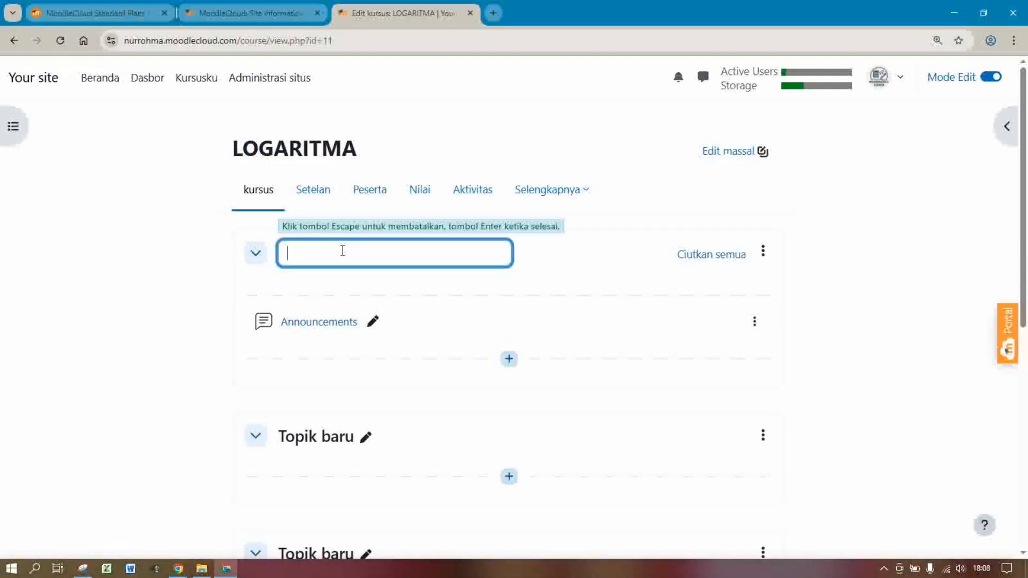
{"action": "type", "text": "PENDAHULUAN"}
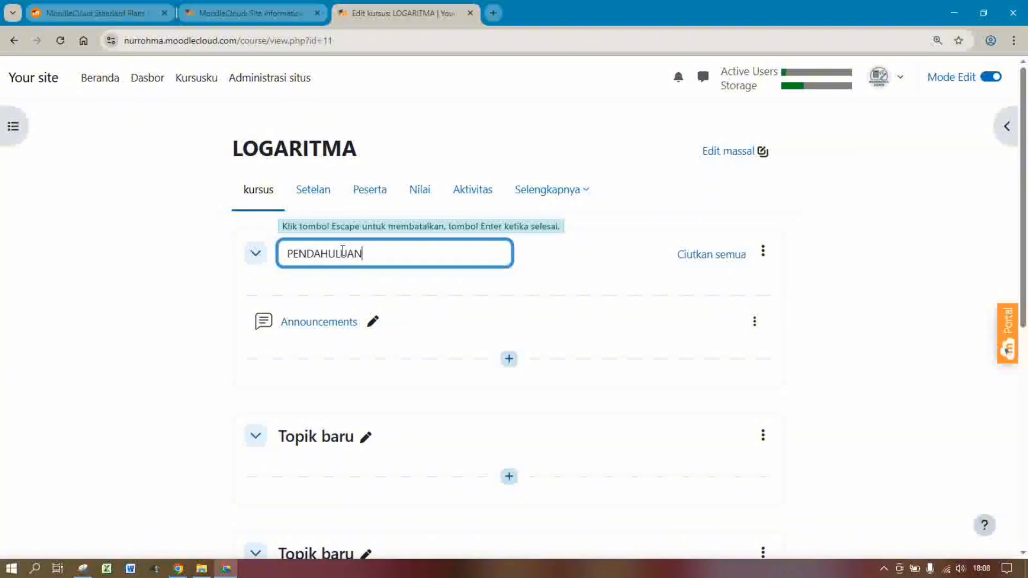
{"action": "key", "text": "Return"}
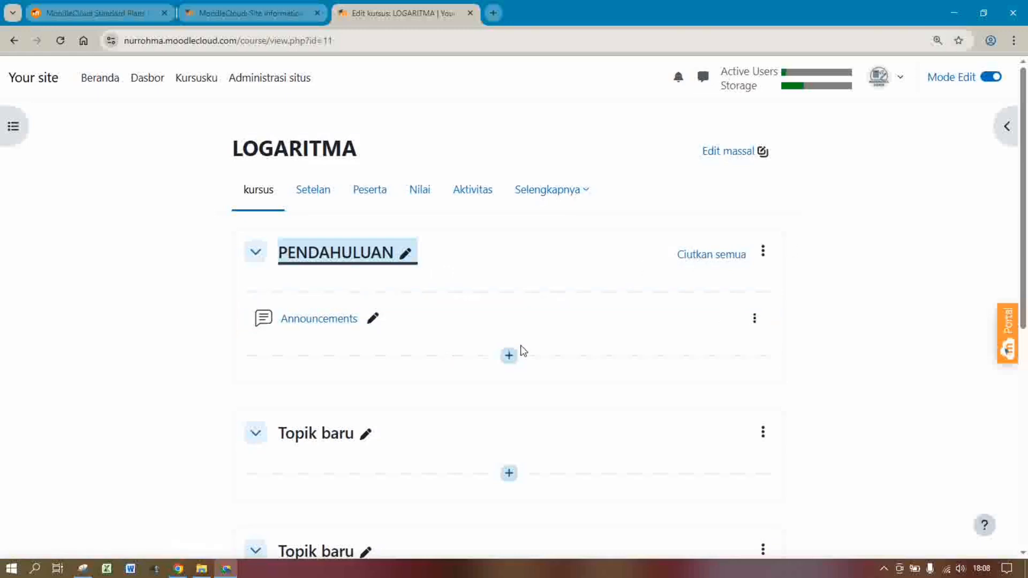
Add a Halaman page to PENDAHULUAN and name it Pengumuman
{"action": "left_click", "coordinate": [510, 356]}
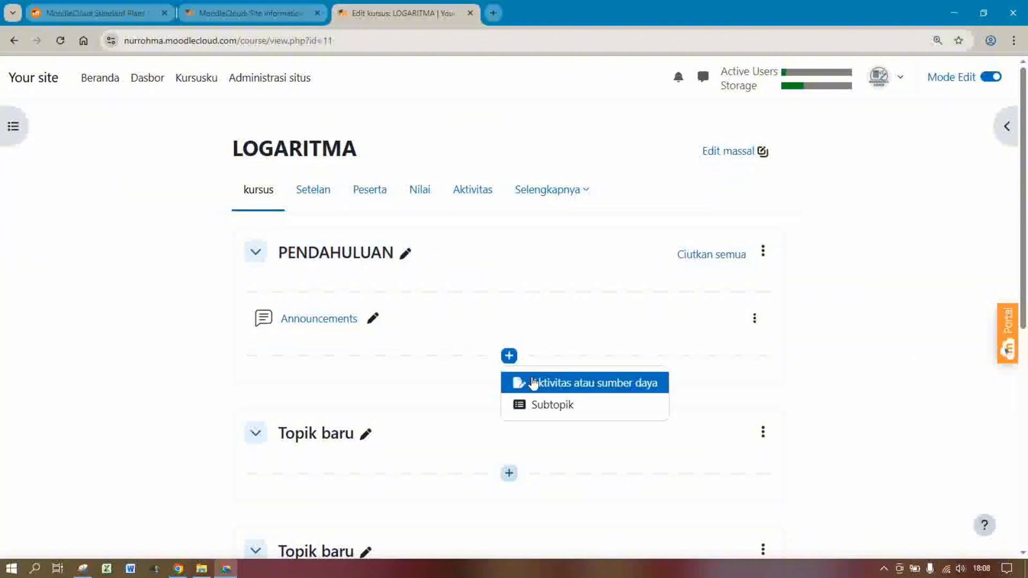
{"action": "left_click", "coordinate": [530, 382]}
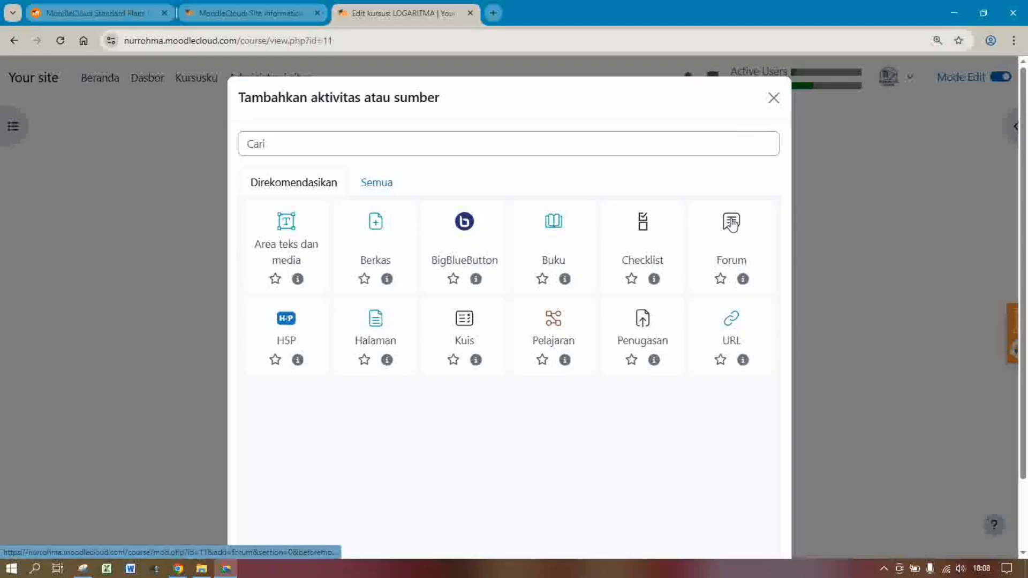
{"action": "left_click", "coordinate": [375, 323]}
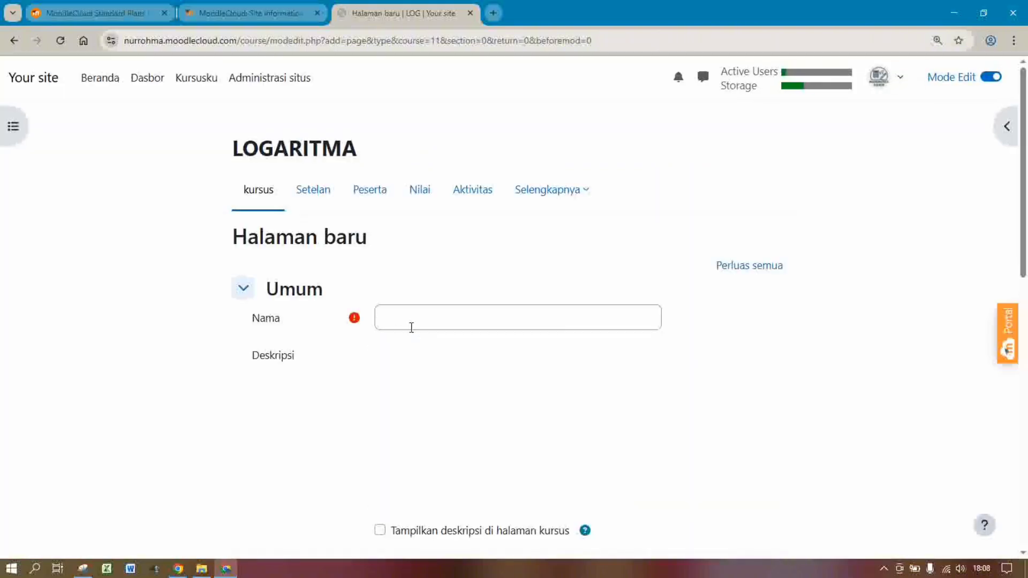
{"action": "left_click", "coordinate": [413, 318]}
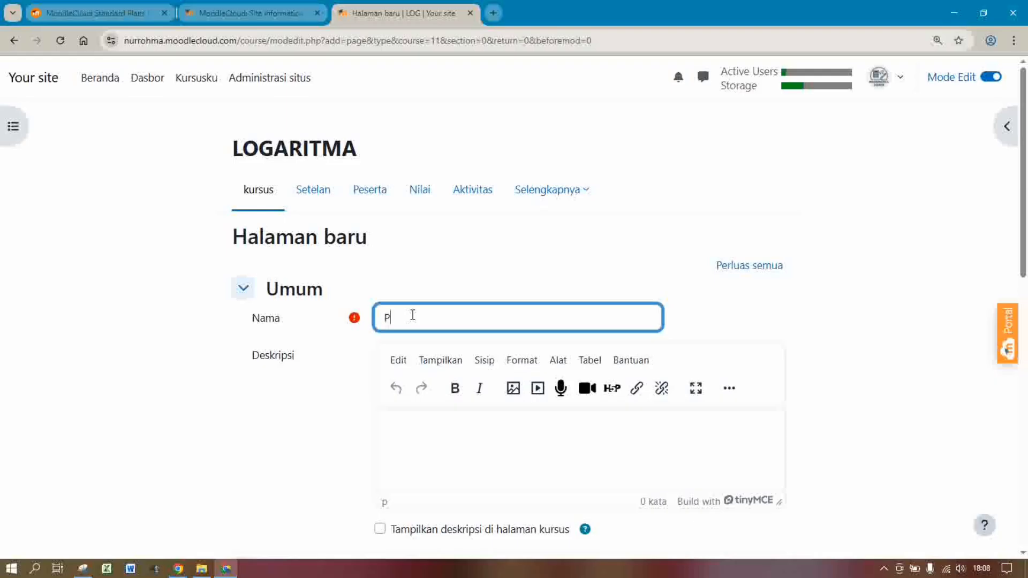
{"action": "type", "text": "Pengumuman"}
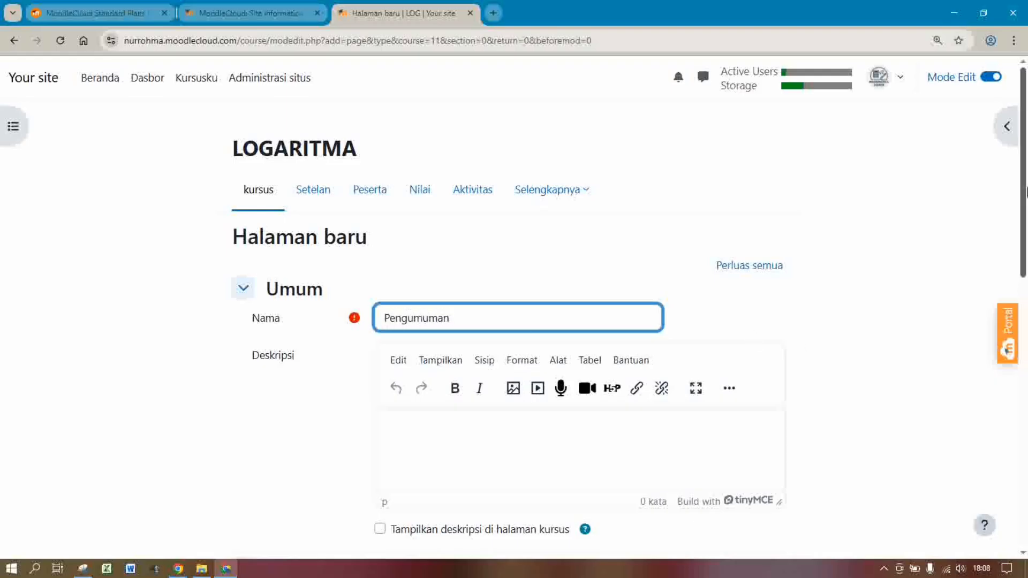
Write the Deskripsi welcoming students to learn Logaritma together, ending with 'terimakasih'
{"action": "scroll", "coordinate": [1027, 190], "scroll_direction": "down", "scroll_amount": 3}
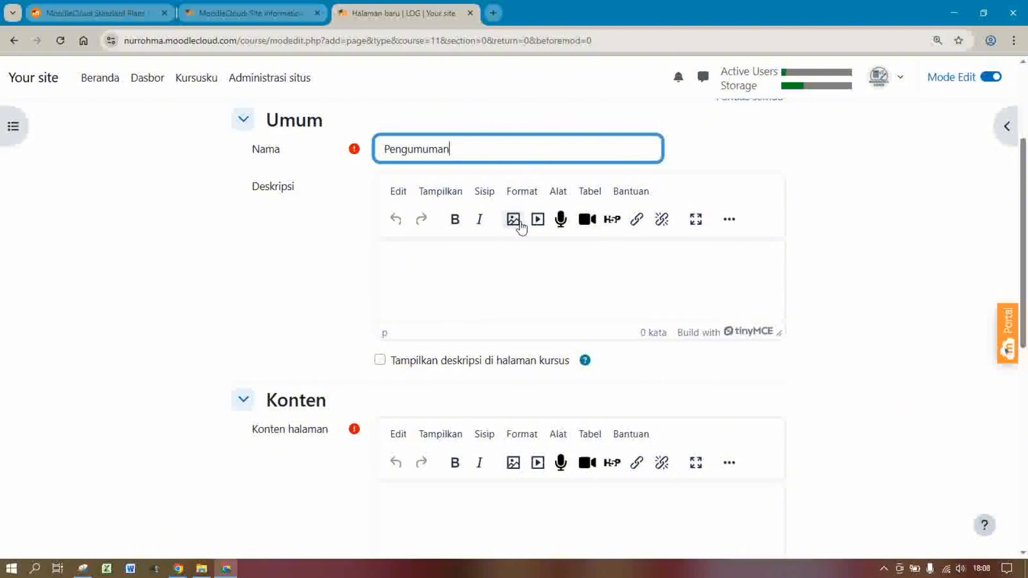
{"action": "scroll", "coordinate": [1026, 304], "scroll_direction": "down", "scroll_amount": 4}
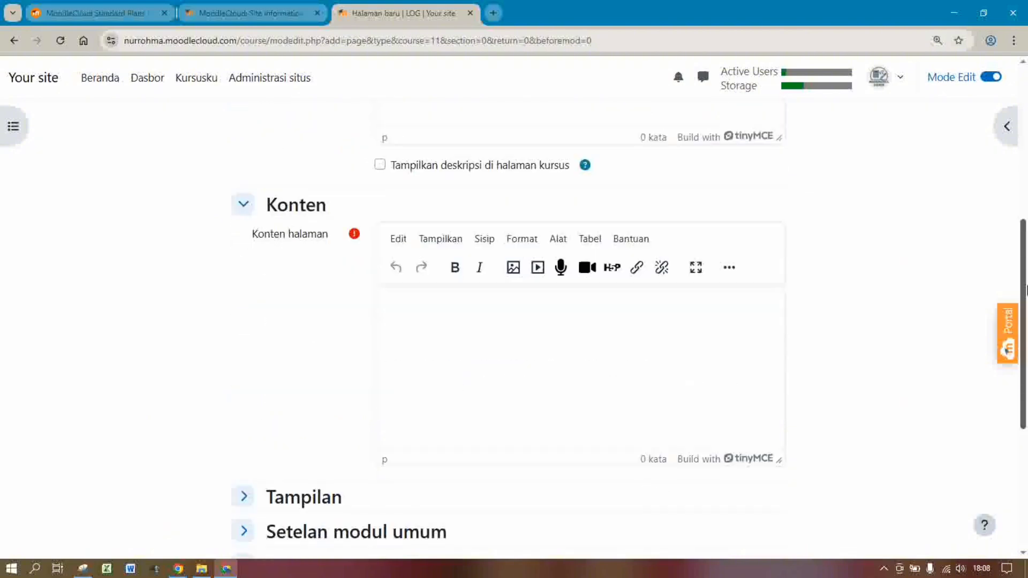
{"action": "scroll", "coordinate": [1026, 305], "scroll_direction": "up", "scroll_amount": 5}
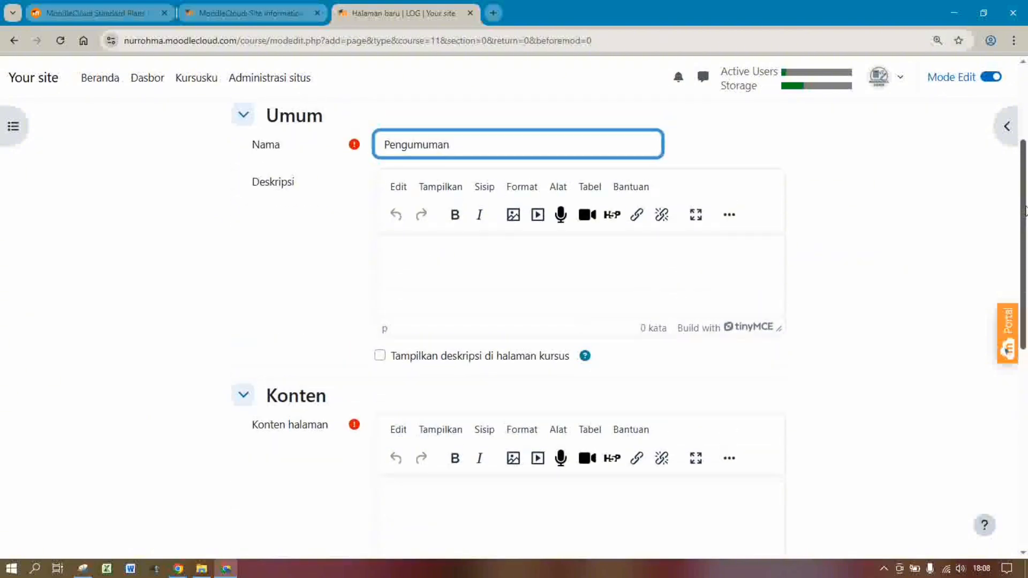
{"action": "left_click", "coordinate": [474, 299]}
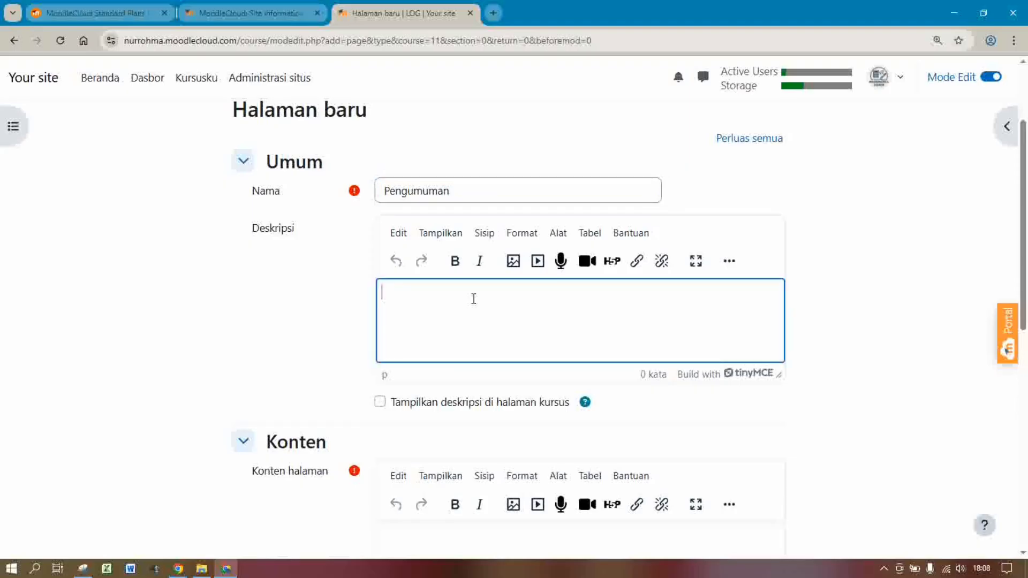
{"action": "type", "text": "Halo anak-anak"}
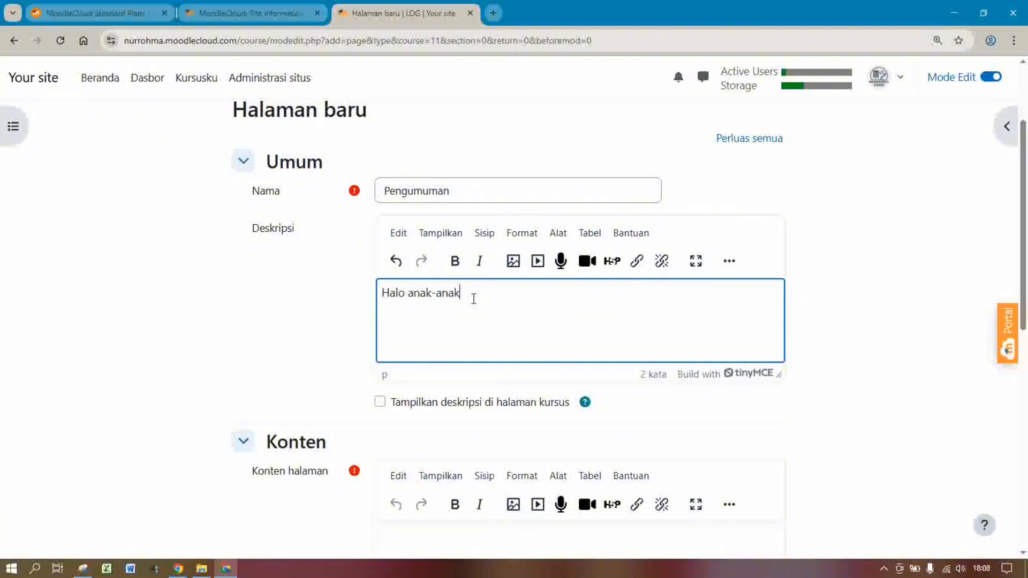
{"action": "type", "text": " semua di"}
{"action": "type", "text": "lam pertemuan k"}
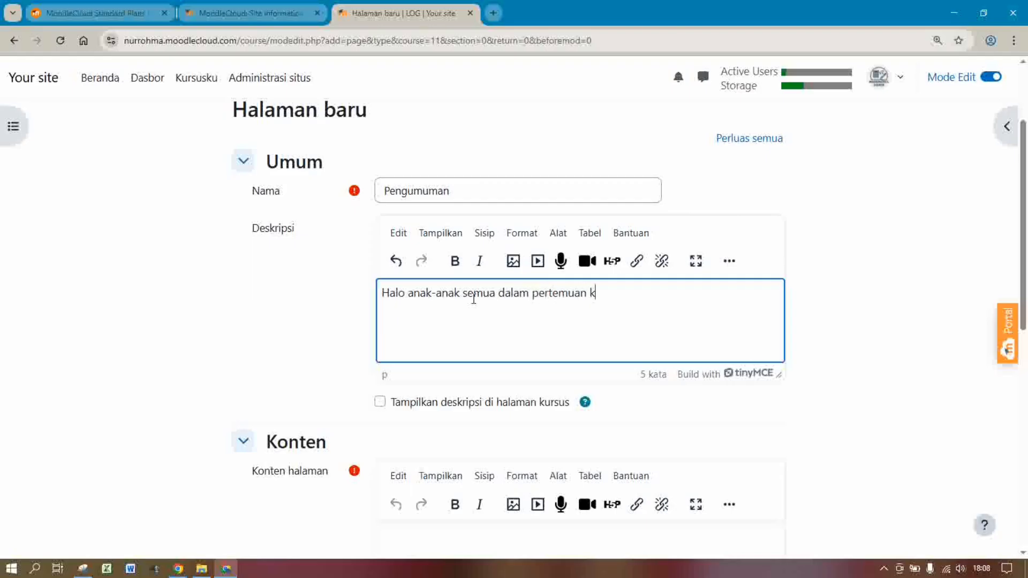
{"action": "type", "text": "ali ini kit"}
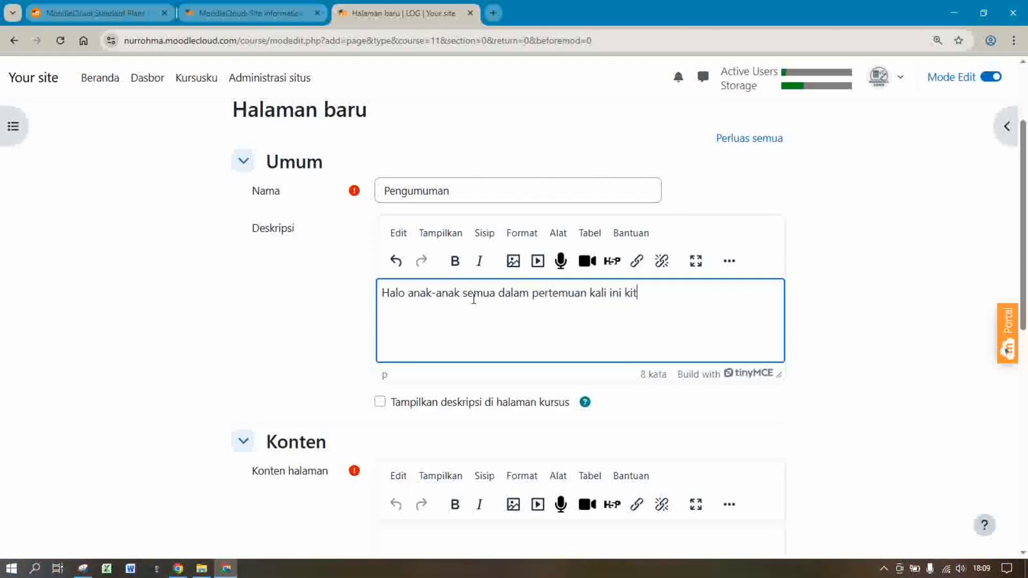
{"action": "type", "text": "a akan belajar bersama "}
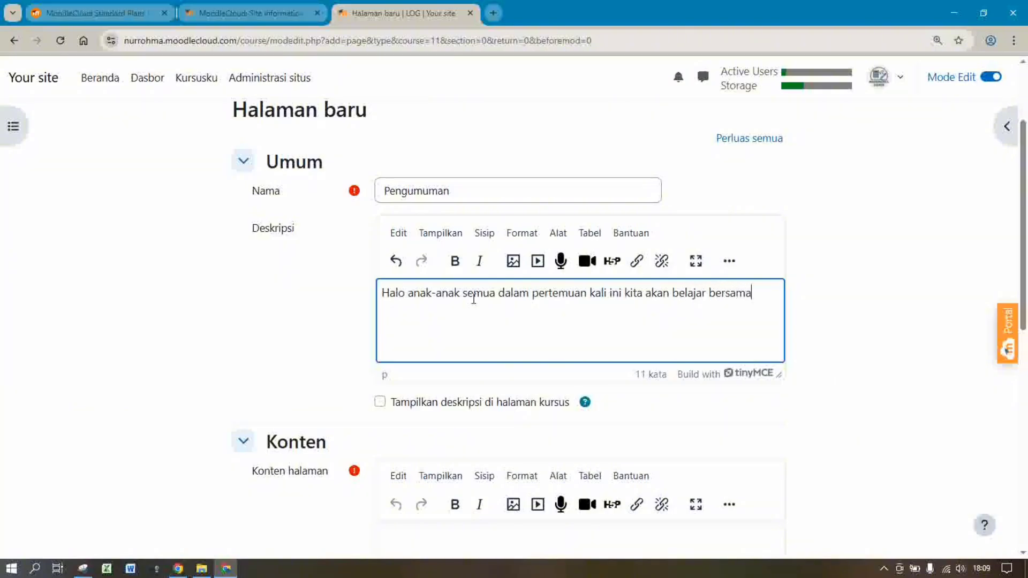
{"action": "type", "text": "tentang Logari"}
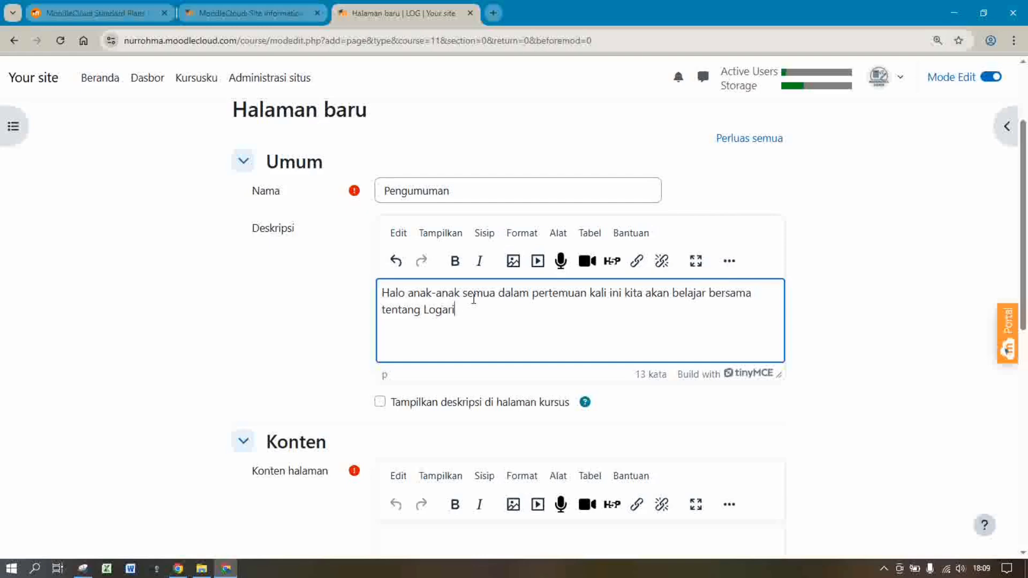
{"action": "type", "text": "tma"}
{"action": "type", "text": ", semoga anak-anak se"}
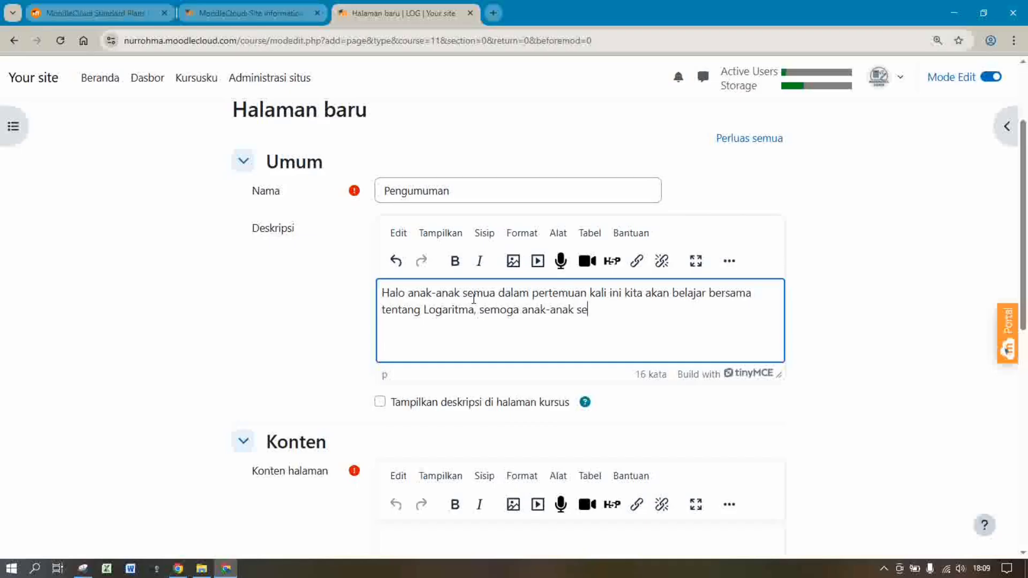
{"action": "type", "text": "mua biasa mengikuti"}
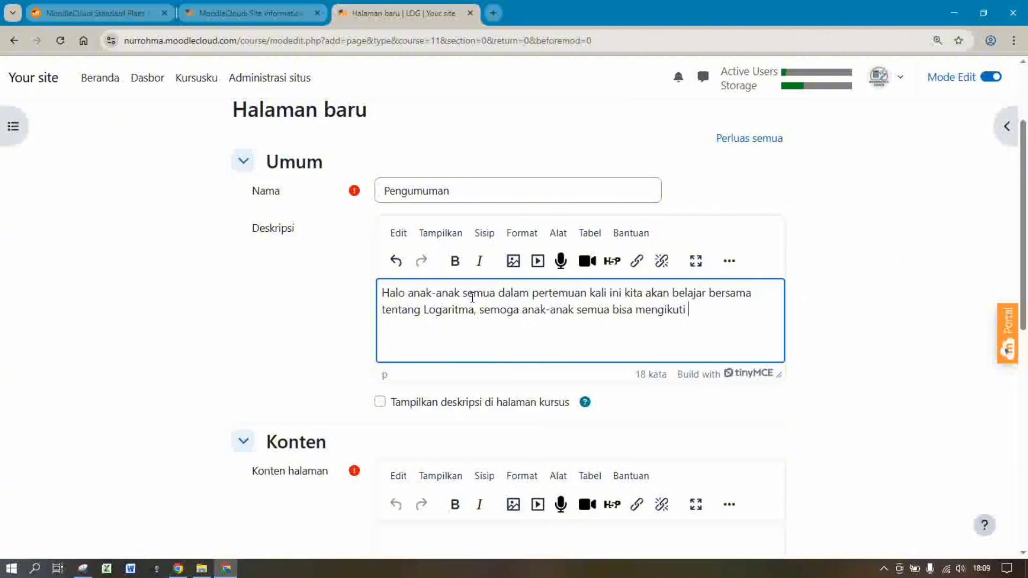
{"action": "type", "text": " pembelajaran "}
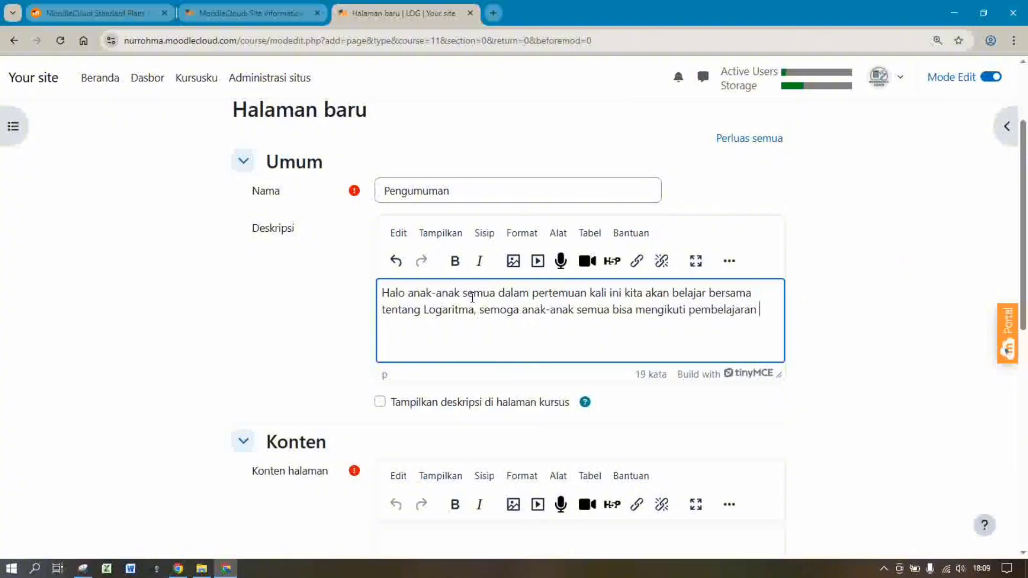
{"action": "type", "text": "dengan n"}
{"action": "type", "text": "yaman terimakasih."}
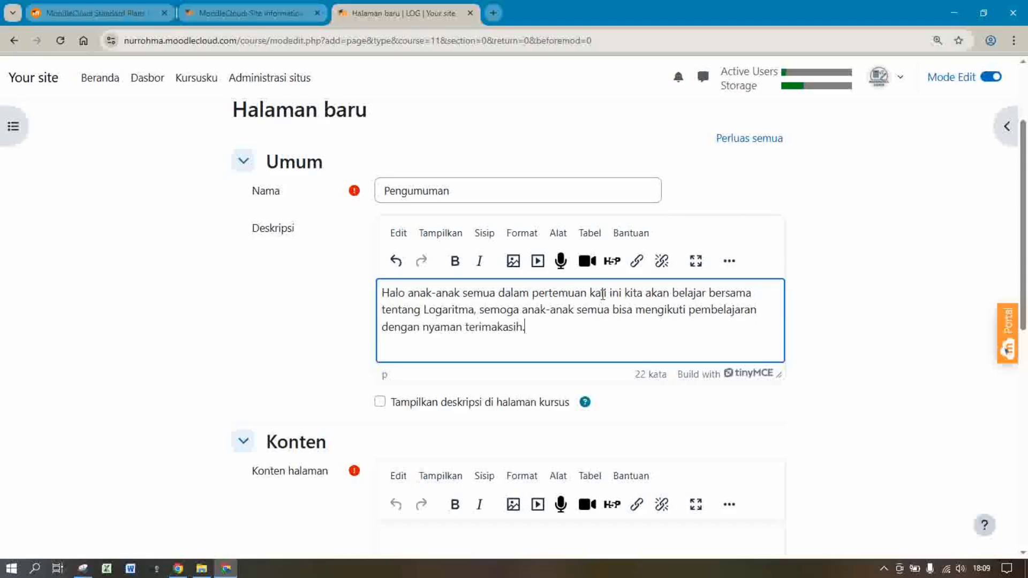
{"action": "left_click_drag", "start_coordinate": [1023, 250], "coordinate": [1024, 391]}
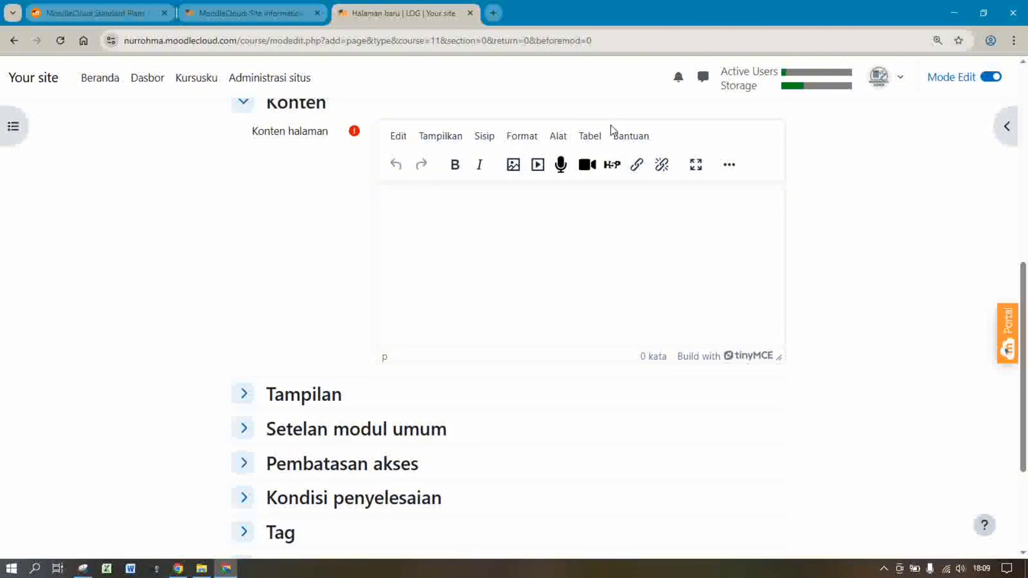
{"action": "left_click_drag", "start_coordinate": [1024, 278], "coordinate": [1027, 368]}
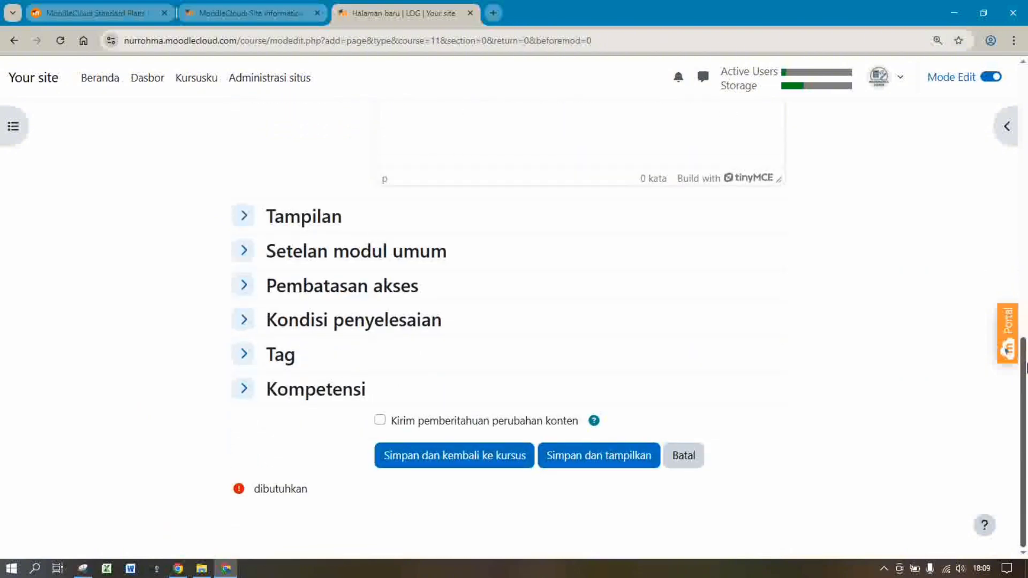
Enter SELAMAT BELAJAR!!!!! as the Pengumuman page content
{"action": "left_click", "coordinate": [425, 463]}
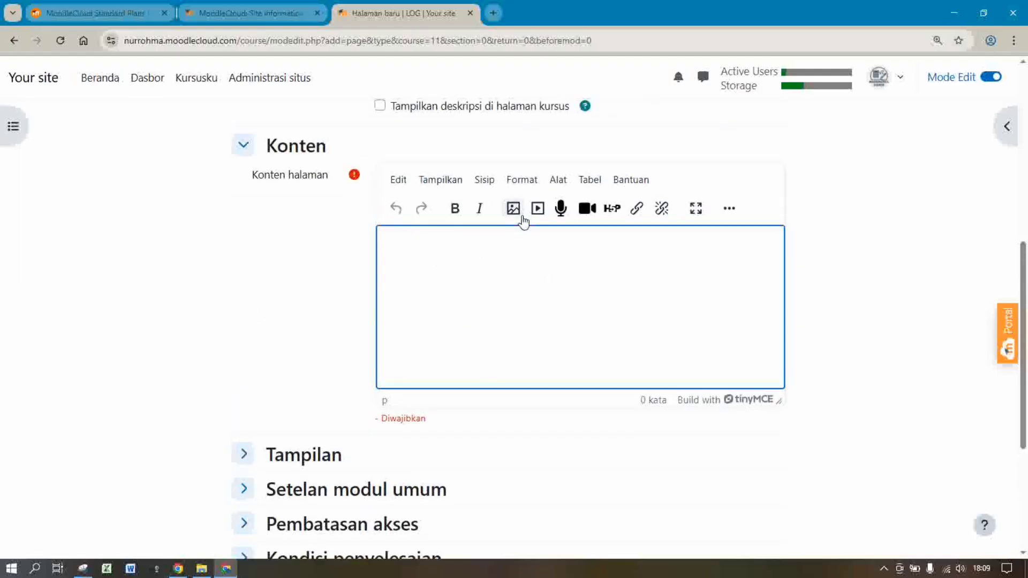
{"action": "left_click_drag", "start_coordinate": [1025, 289], "coordinate": [1026, 235]}
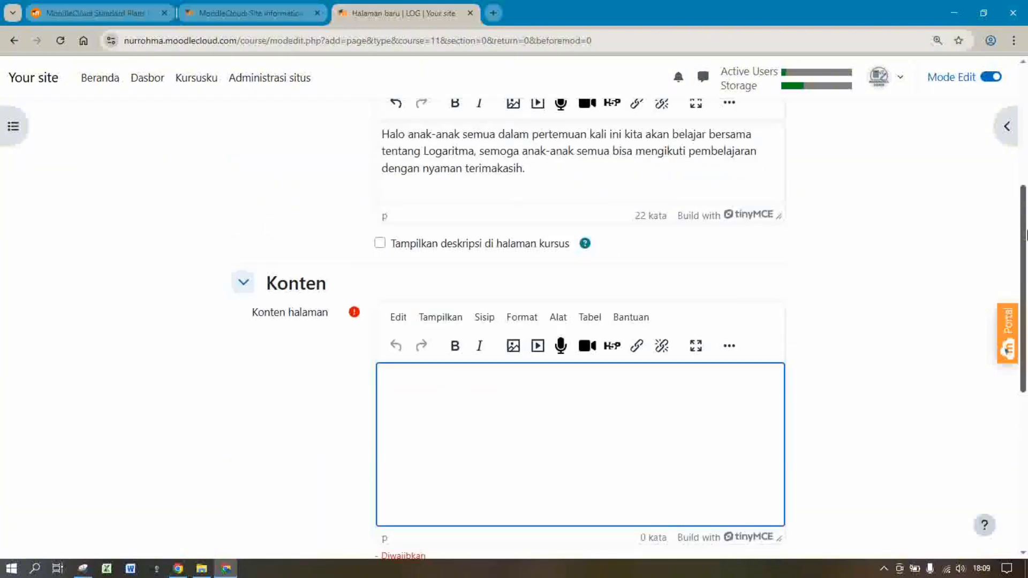
{"action": "scroll", "coordinate": [585, 380], "scroll_direction": "down", "scroll_amount": 3}
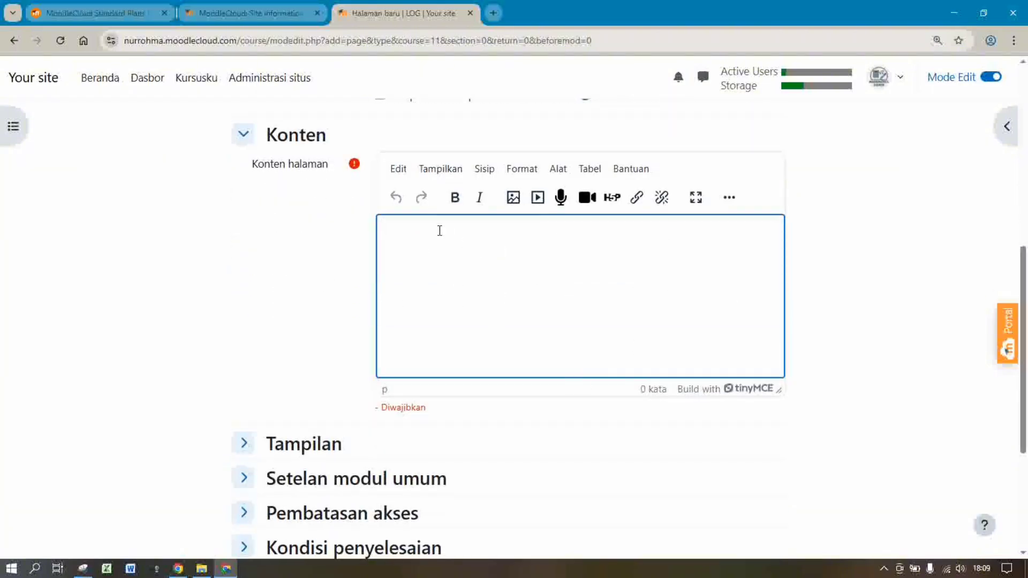
{"action": "type", "text": "selama"}
{"action": "key", "text": "BackSpace"}
{"action": "key", "text": "BackSpace"}
{"action": "key", "text": "BackSpace"}
{"action": "key", "text": "BackSpace"}
{"action": "key", "text": "BackSpace"}
{"action": "key", "text": "BackSpace"}
{"action": "type", "text": "S"}
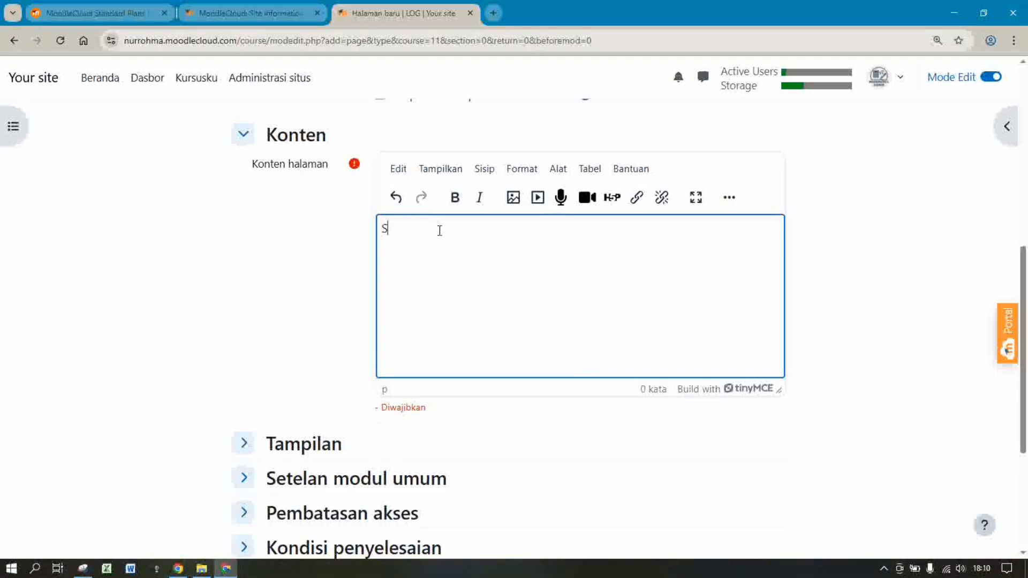
{"action": "type", "text": "ELAMAT BELAJAR!!!!!!"}
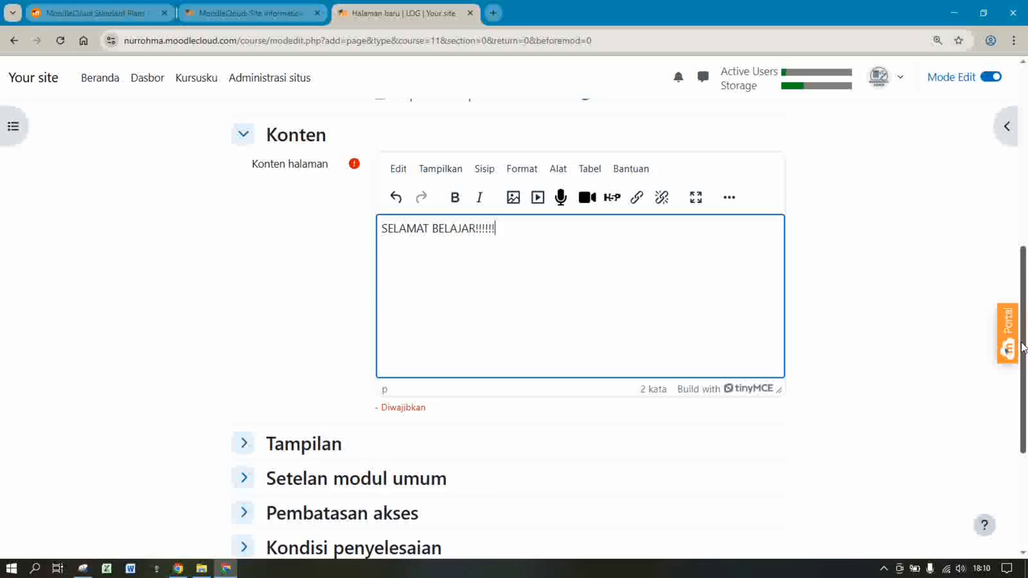
{"action": "scroll", "coordinate": [1023, 347], "scroll_direction": "down", "scroll_amount": 5}
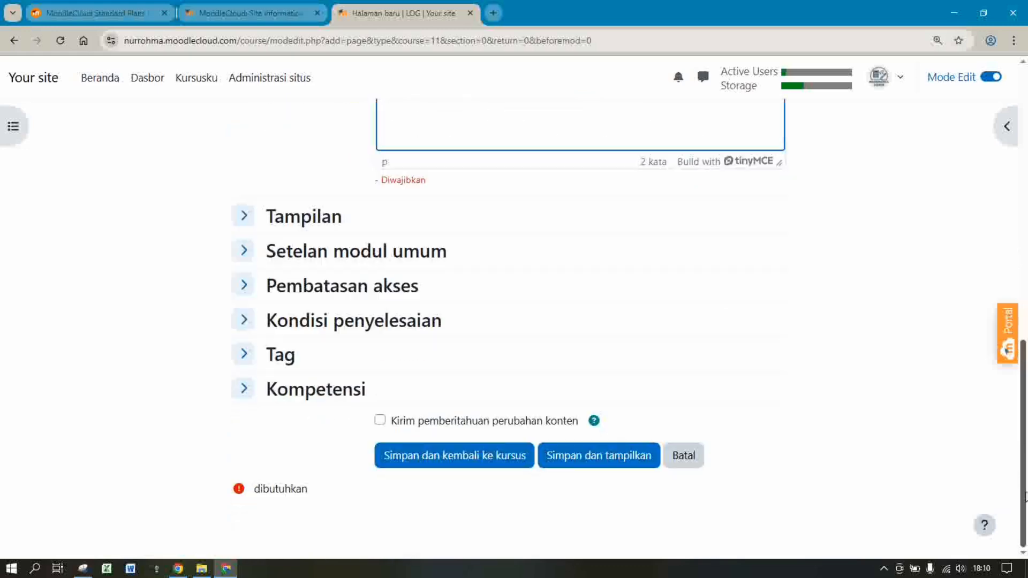
Save the Pengumuman page and move the Announcements forum below it
{"action": "left_click", "coordinate": [459, 458]}
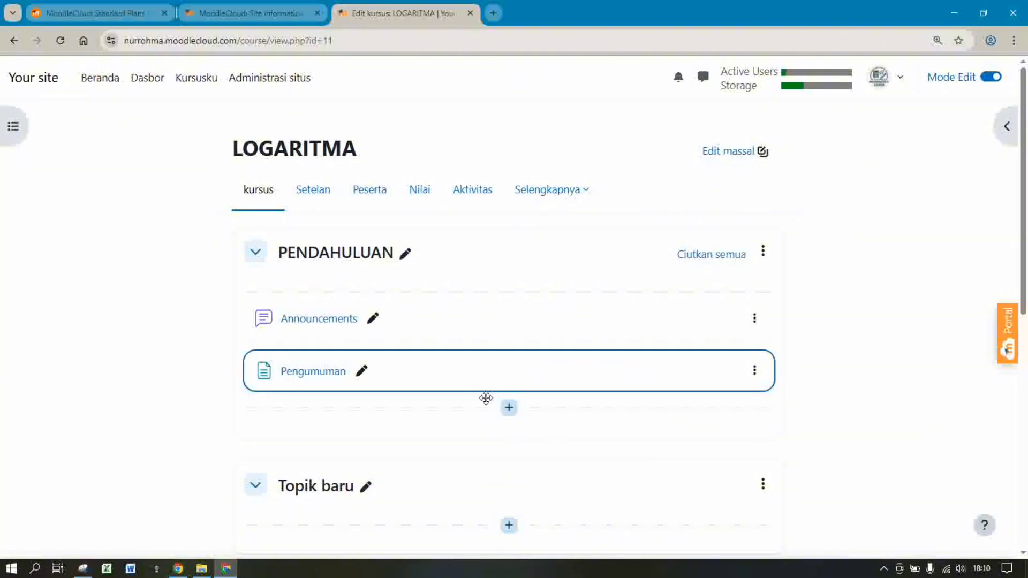
{"action": "left_click", "coordinate": [510, 409]}
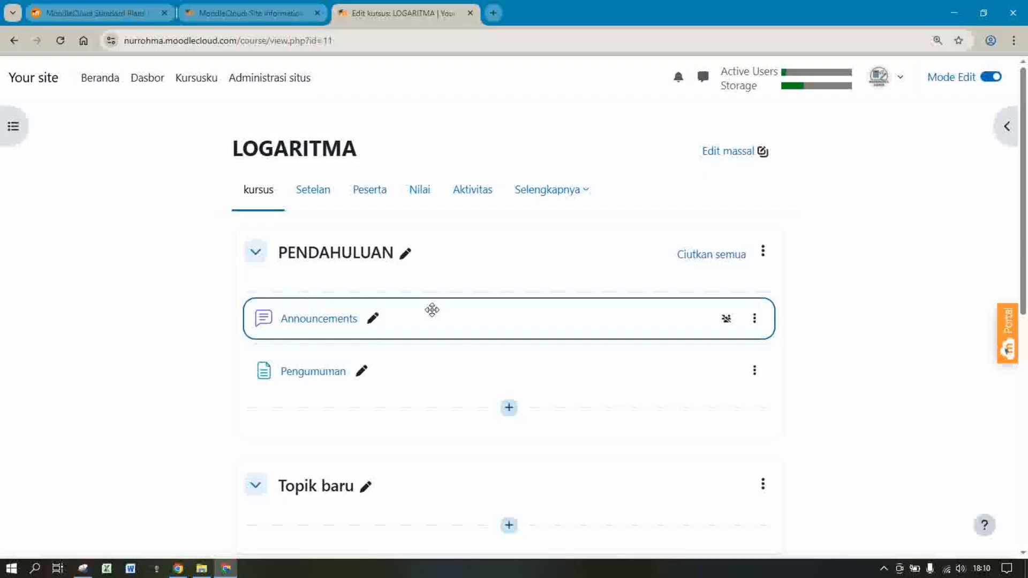
{"action": "left_click_drag", "start_coordinate": [432, 310], "coordinate": [397, 310]}
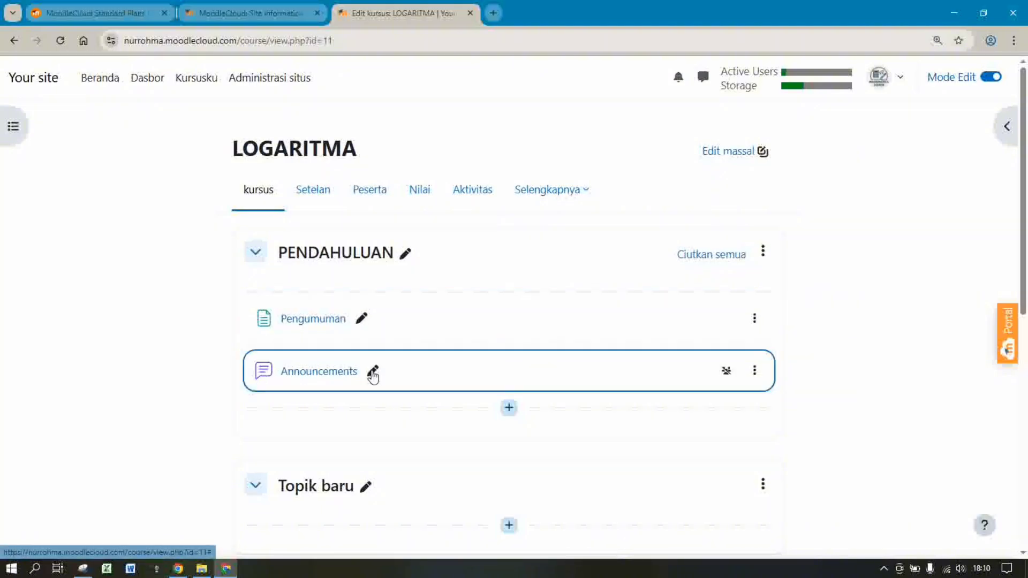
Rename the Announcements forum to 'Forum perkenalan' and open it
{"action": "left_click", "coordinate": [373, 370]}
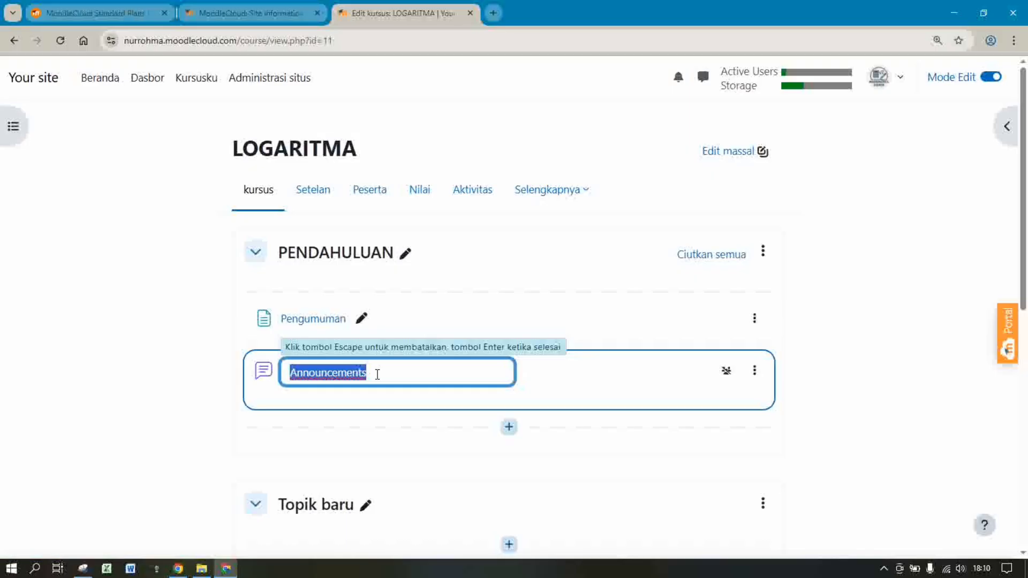
{"action": "type", "text": "Forum"}
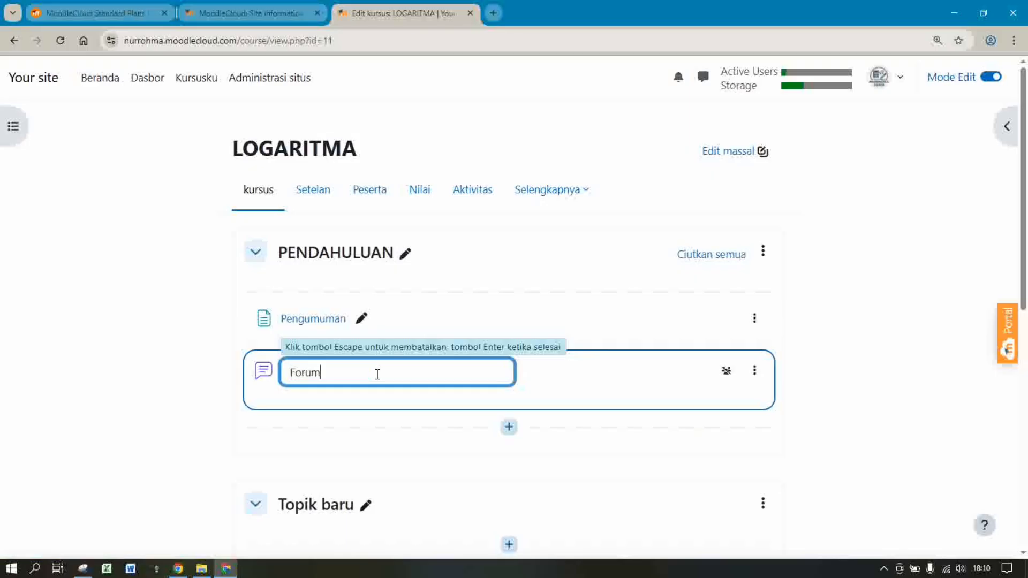
{"action": "type", "text": " perkenalan"}
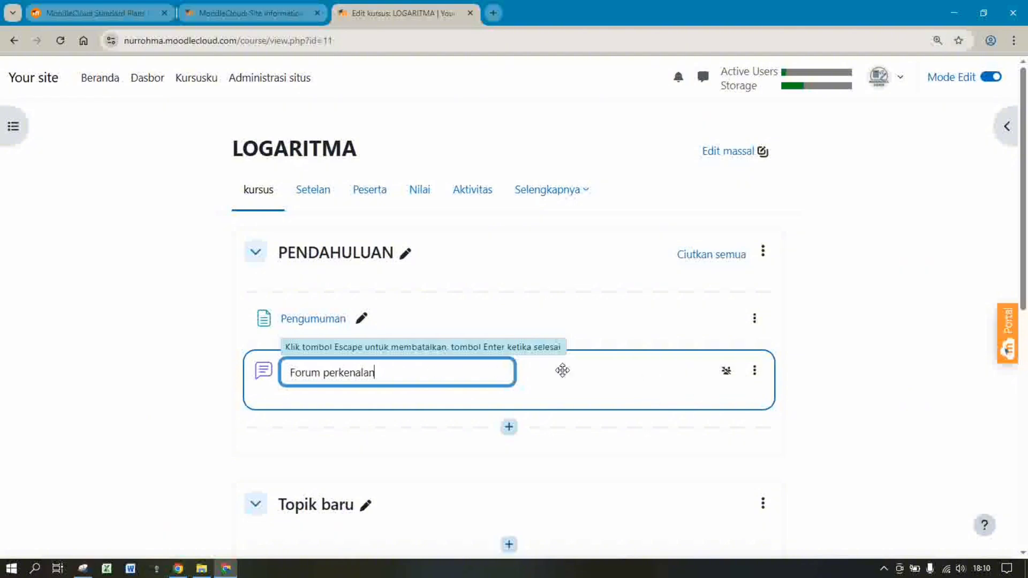
{"action": "key", "text": "Return"}
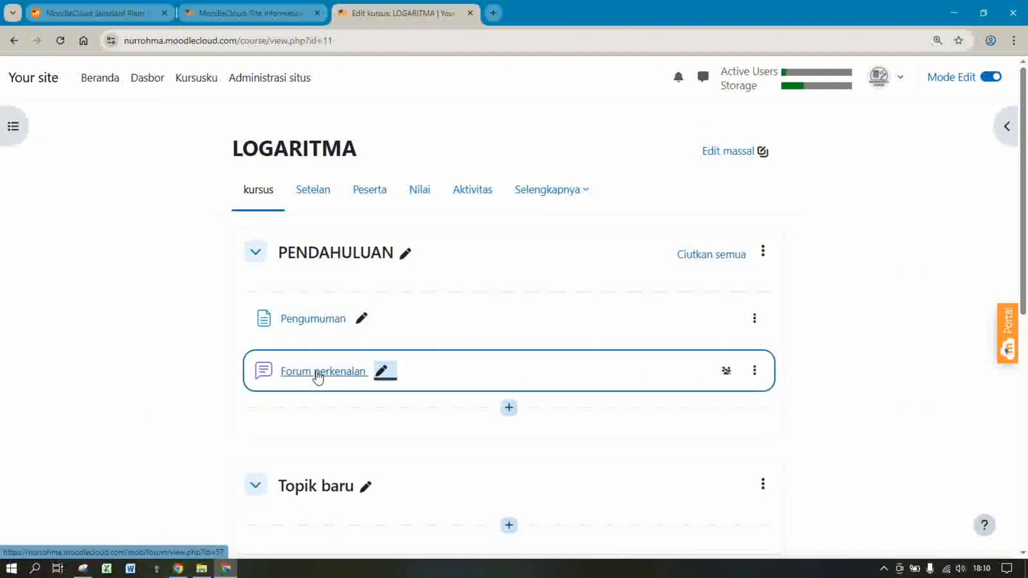
{"action": "left_click", "coordinate": [318, 374]}
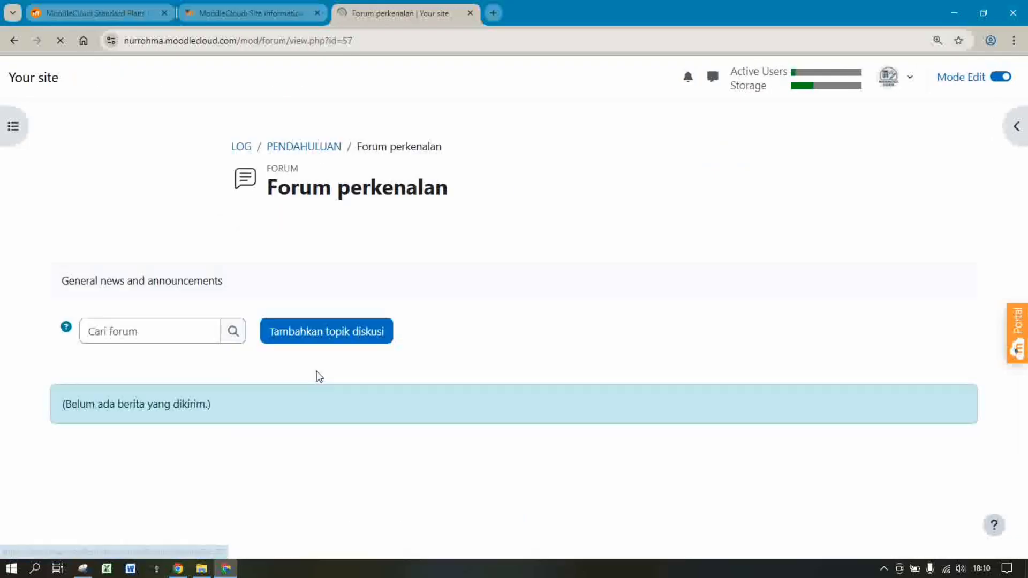
Open a new discussion form in Forum perkenalan and enter the subject 'Perkenalan'
{"action": "left_click", "coordinate": [349, 337]}
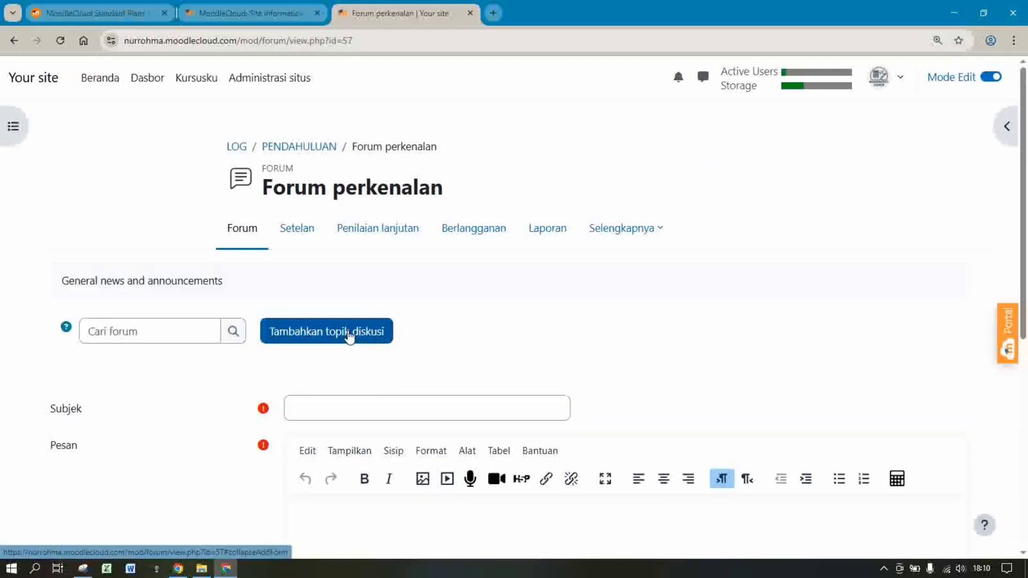
{"action": "left_click", "coordinate": [352, 410]}
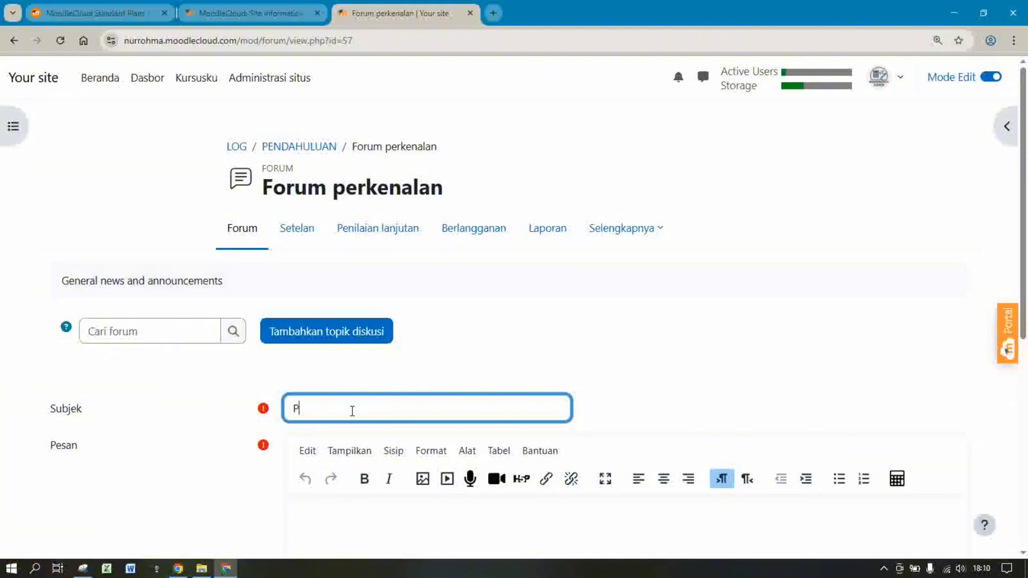
{"action": "type", "text": "Perkenalan"}
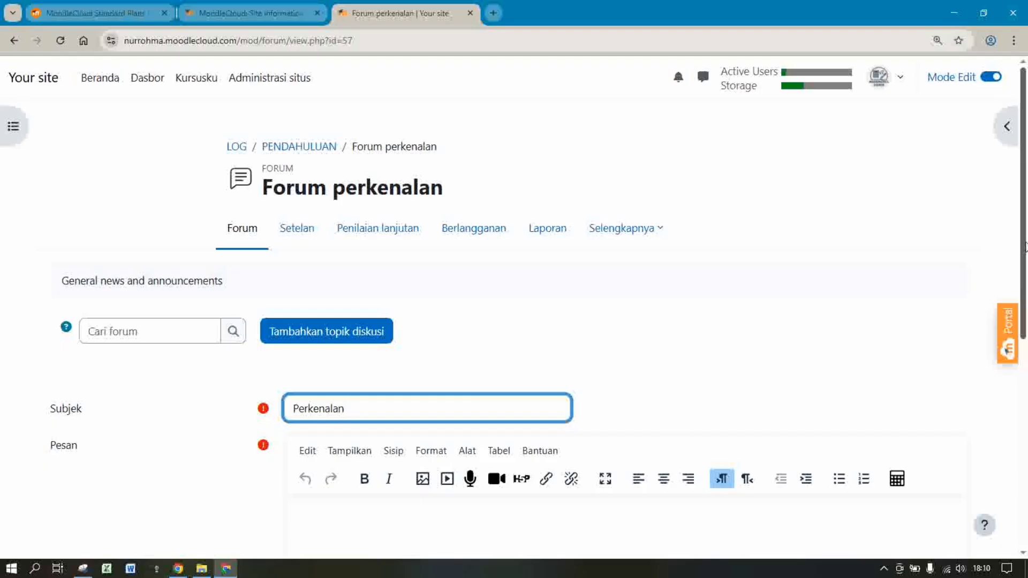
{"action": "scroll", "coordinate": [1026, 247], "scroll_direction": "down", "scroll_amount": 4}
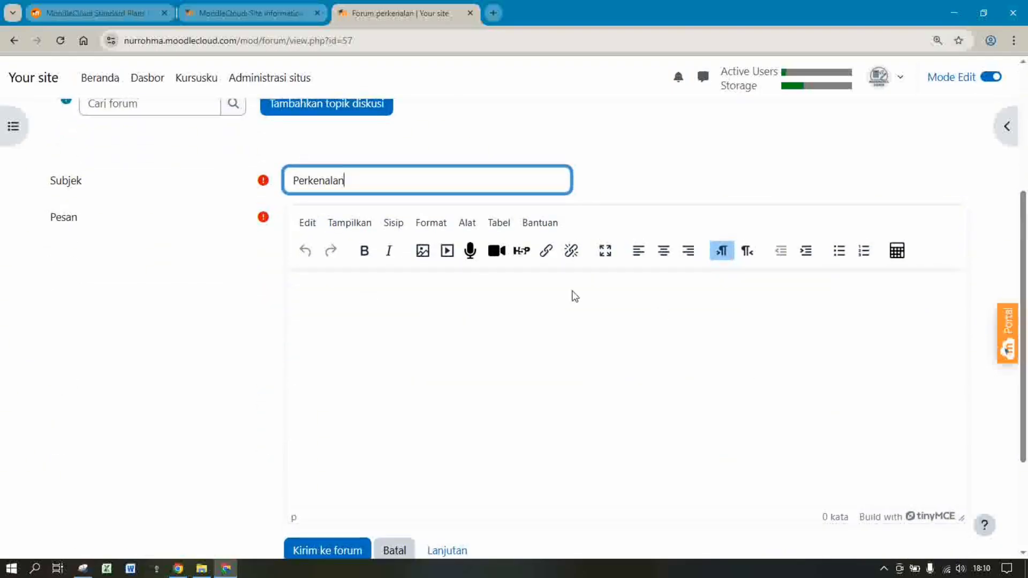
Write the Assalamu'alaikum greeting, introducing yourself by name as tutor for LOGARITMA Kelas X
{"action": "left_click", "coordinate": [517, 312]}
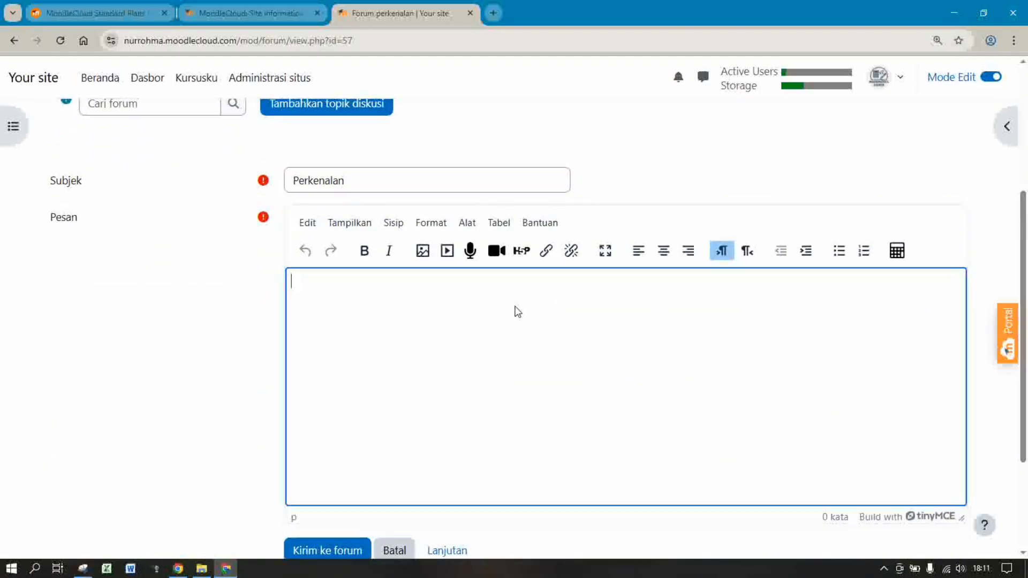
{"action": "type", "text": "a"}
{"action": "key", "text": "BackSpace"}
{"action": "type", "text": "Assalamu'alaikum "}
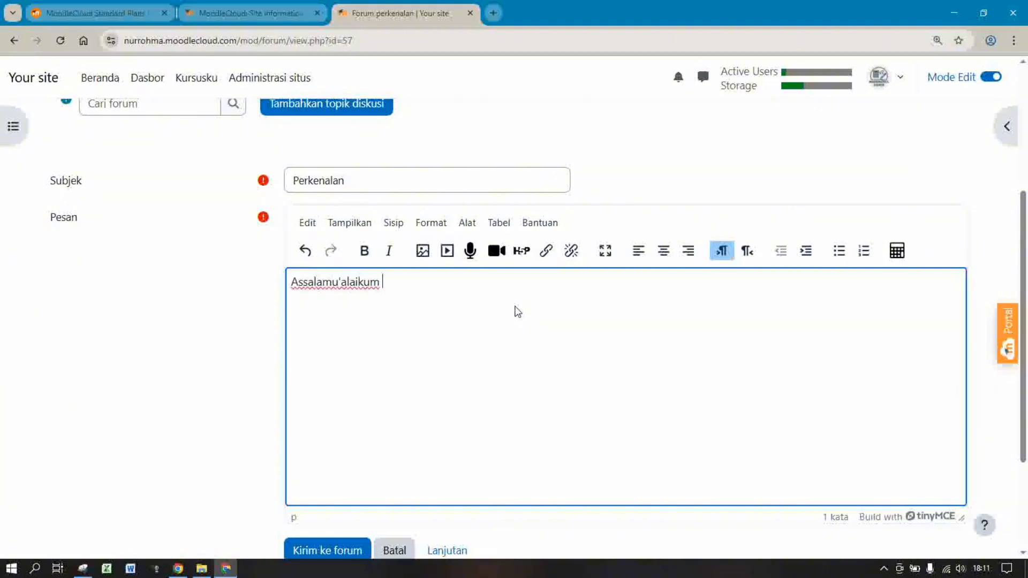
{"action": "type", "text": "wr.wb salam s"}
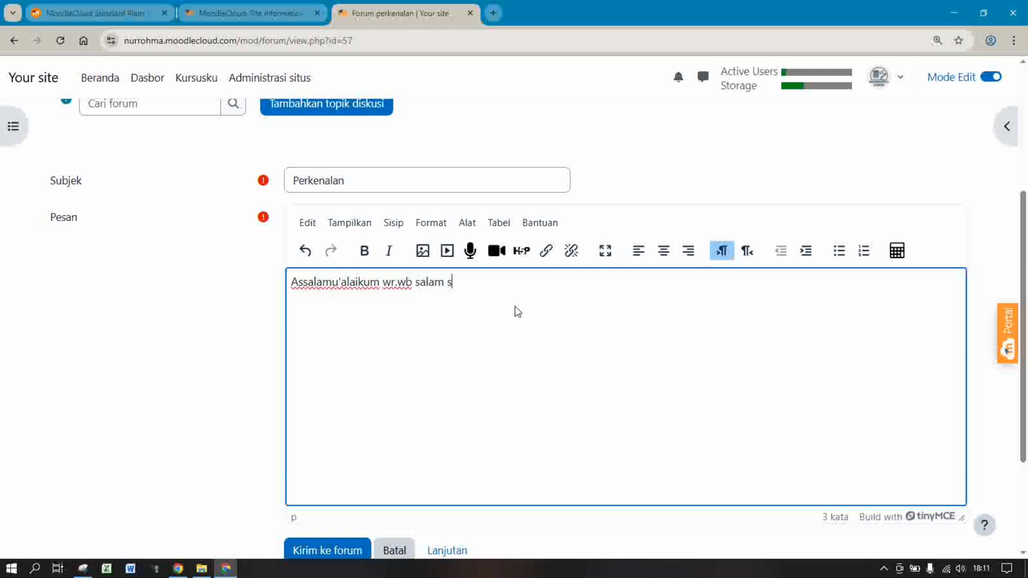
{"action": "type", "text": "ejahtera bagi s"}
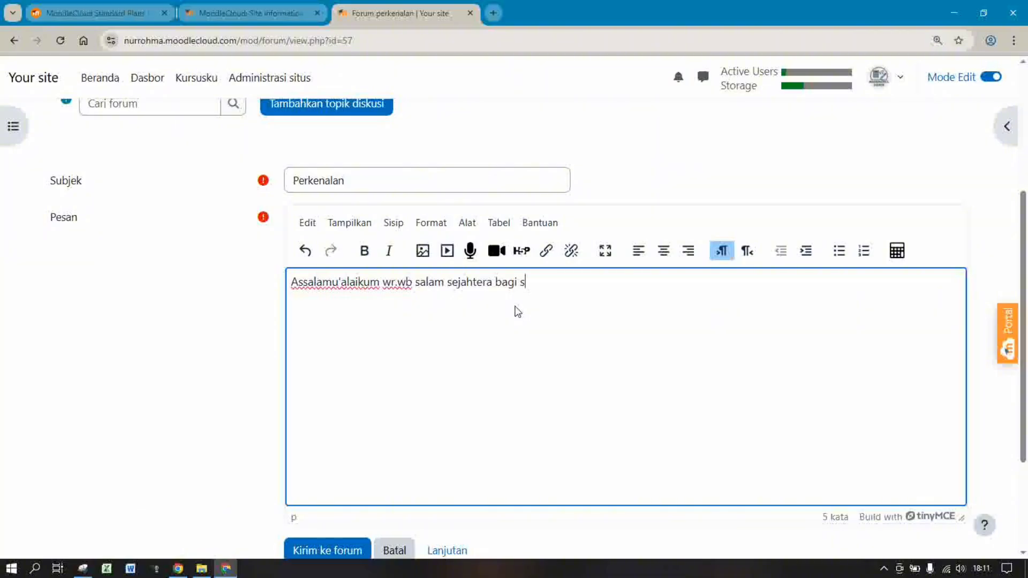
{"action": "type", "text": "emua. Perkenalk"}
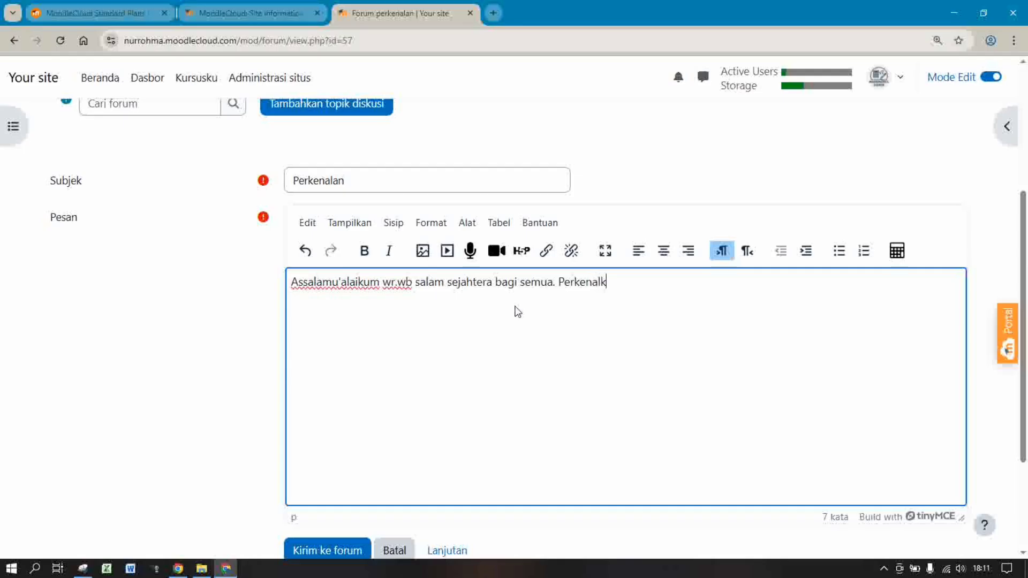
{"action": "type", "text": "an nama saya NUR"}
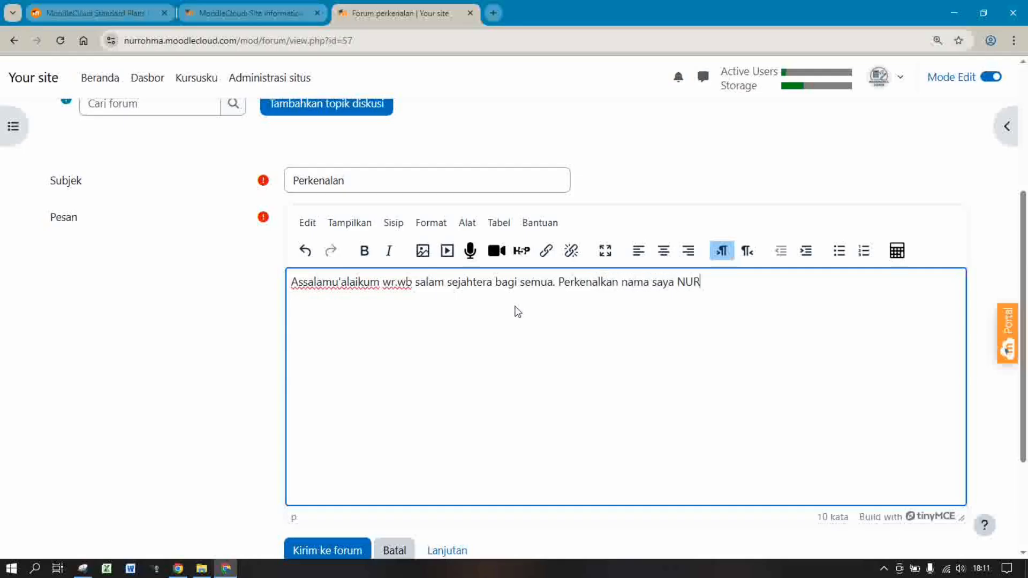
{"action": "type", "text": " ROHMATIN "}
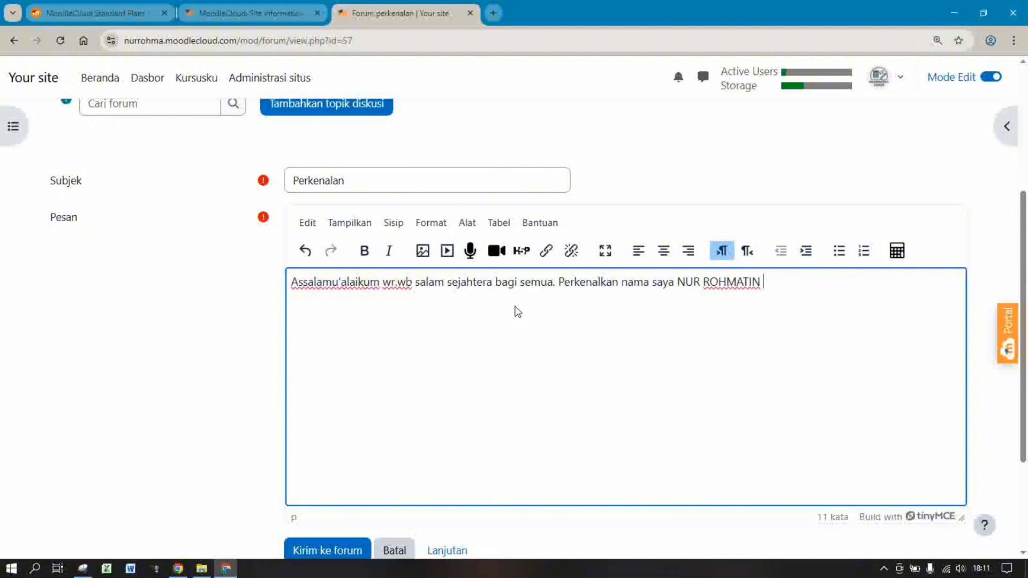
{"action": "type", "text": "C, saya di sini sebagai"}
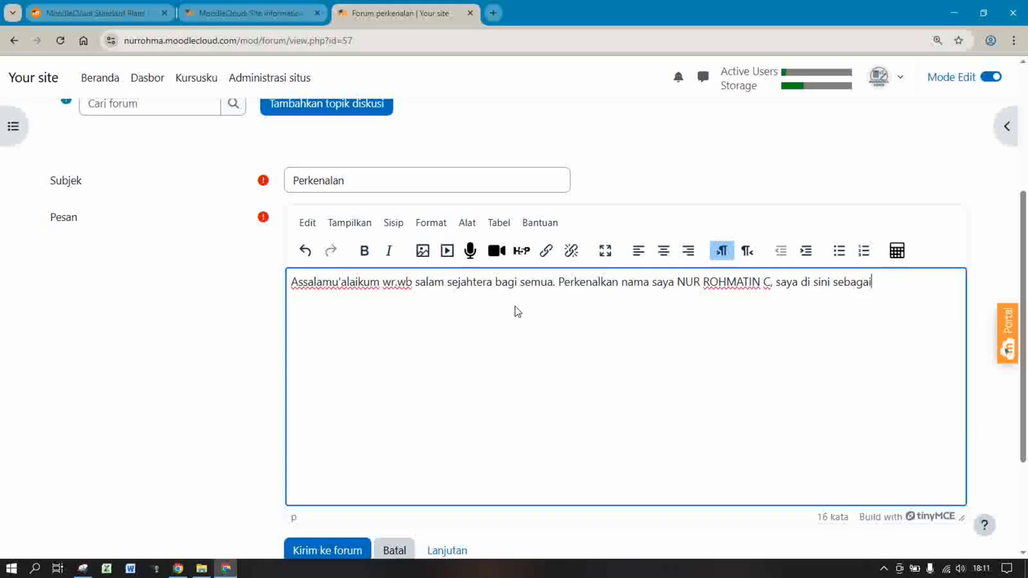
{"action": "type", "text": " tutor mata ku"}
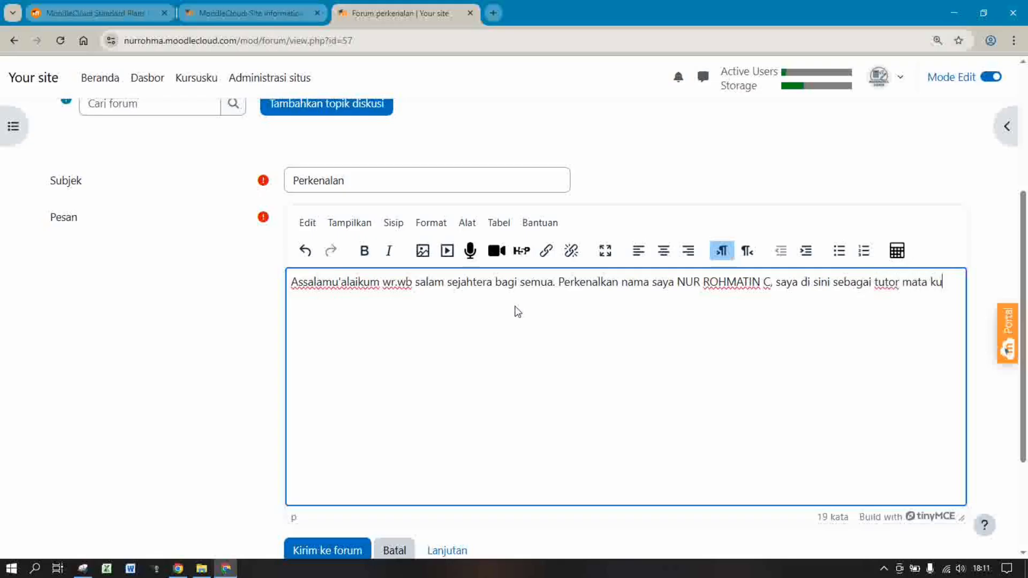
{"action": "type", "text": "liah Logar"}
{"action": "key", "text": "BackSpace"}
{"action": "key", "text": "BackSpace"}
{"action": "type", "text": "OGARITMA s"}
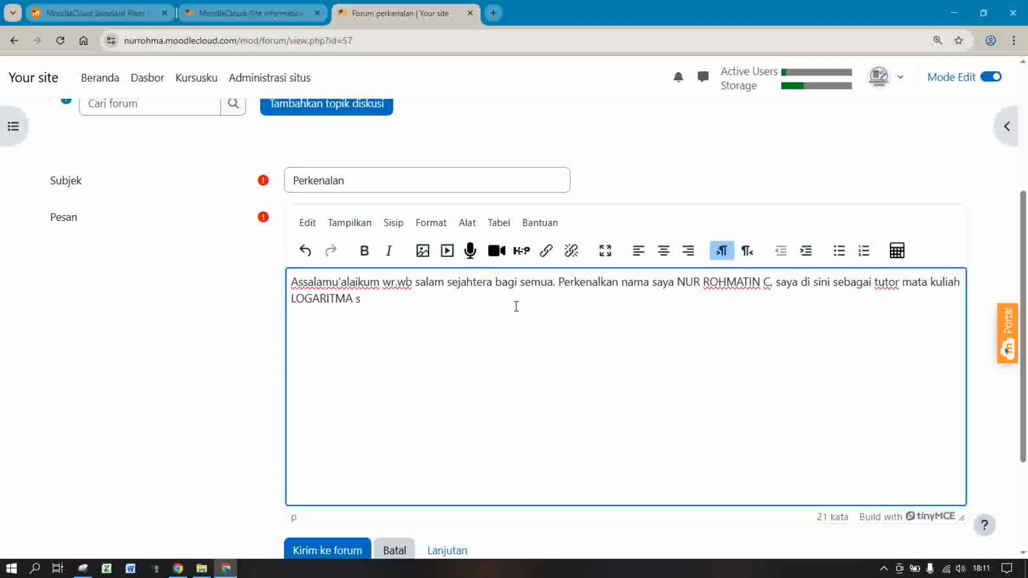
{"action": "type", "text": "Kelas X.S"}
Add 'salam kenal', ask students to fill in their personal details, and end with 'terimakasih.'
{"action": "key", "text": "BackSpace"}
{"action": "type", "text": "semog"}
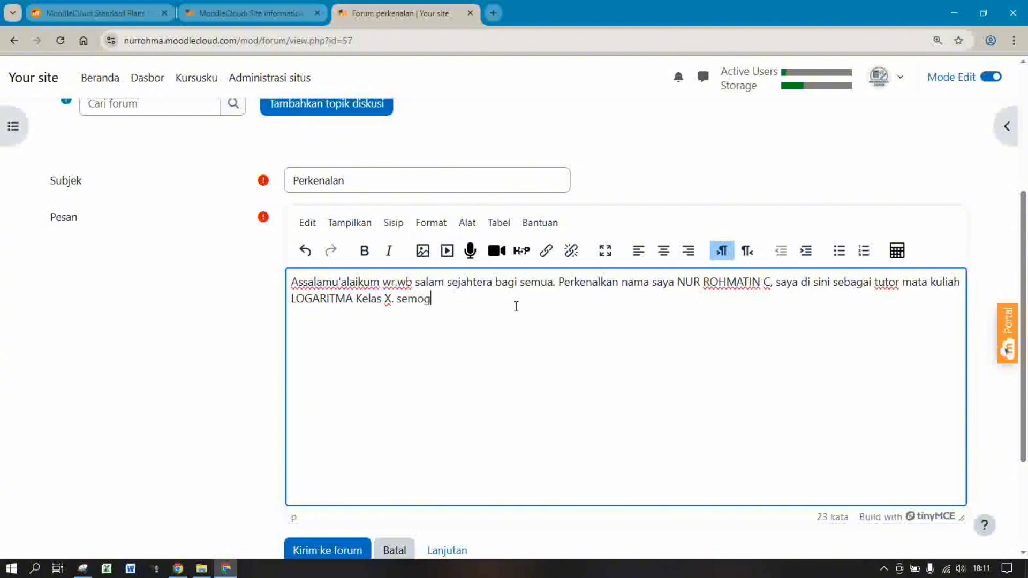
{"action": "key", "text": "BackSpace"}
{"action": "key", "text": "BackSpace"}
{"action": "key", "text": "BackSpace"}
{"action": "key", "text": "BackSpace"}
{"action": "type", "text": "alam kenal semua "}
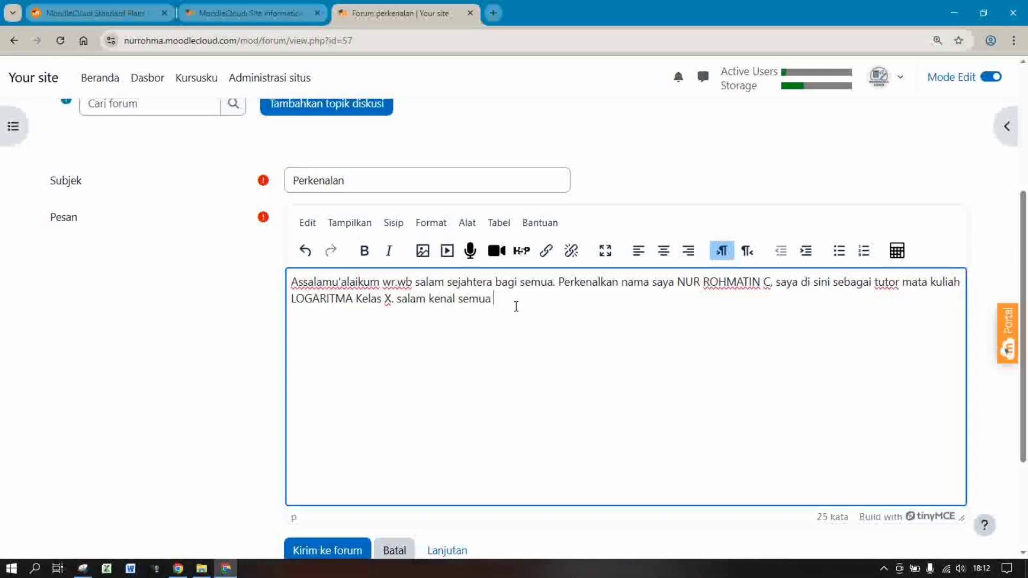
{"action": "type", "text": "semoga kalian semang"}
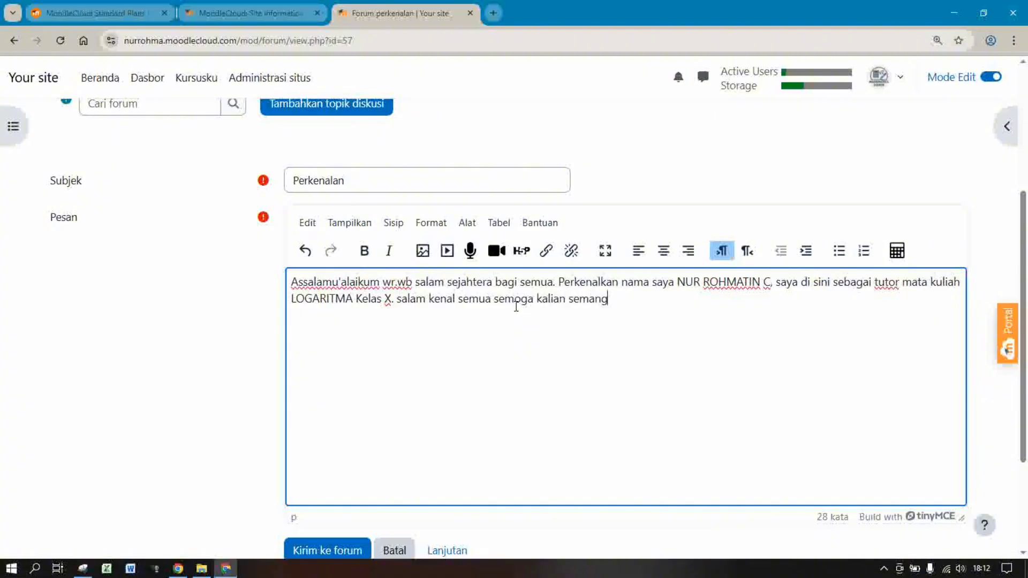
{"action": "type", "text": "at dalam mengikuti "}
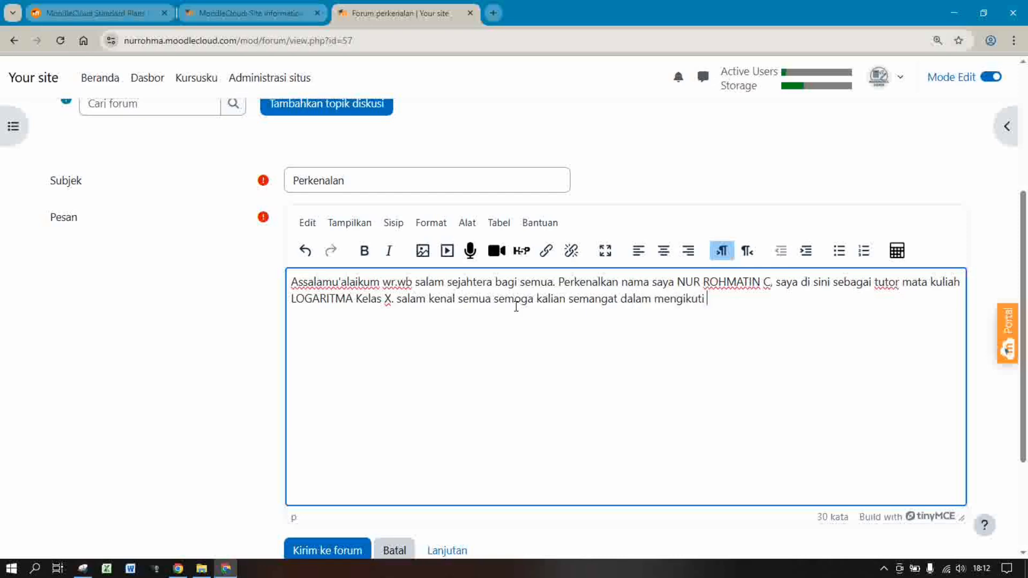
{"action": "type", "text": "pembelajaran ini   "}
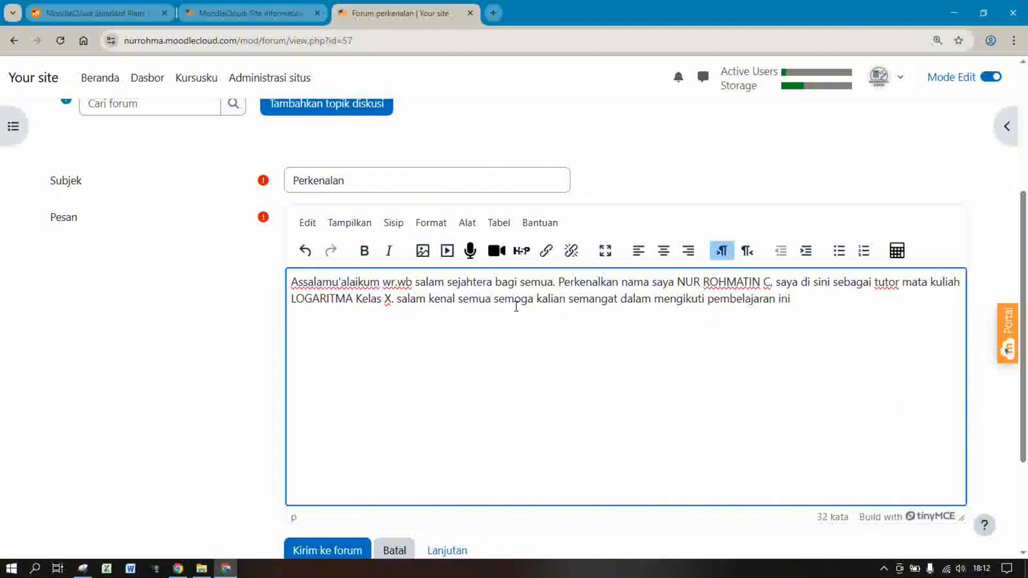
{"action": "type", "text": "mohon isi forum perkenalan"}
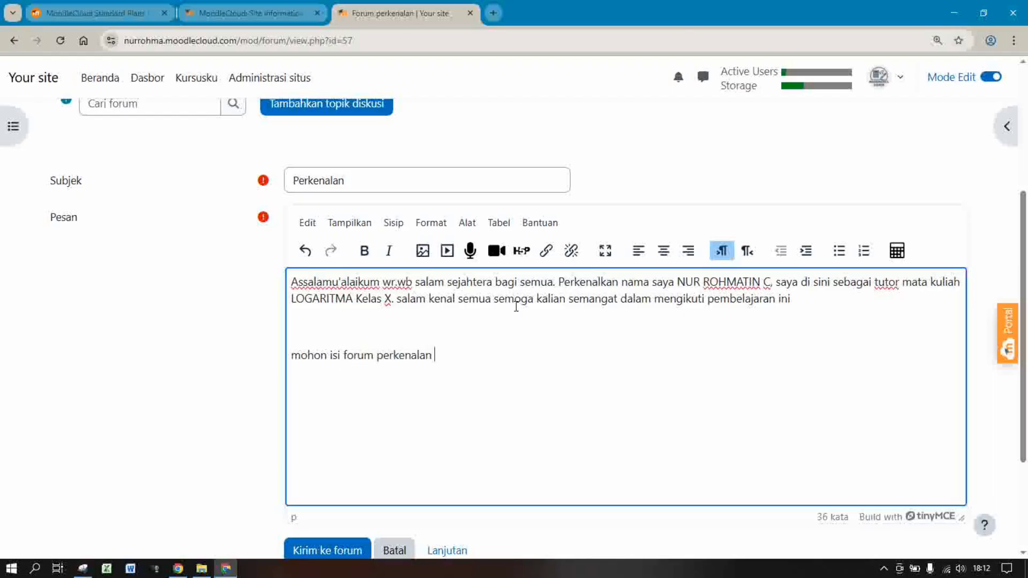
{"action": "type", "text": " sesuai data prbad"}
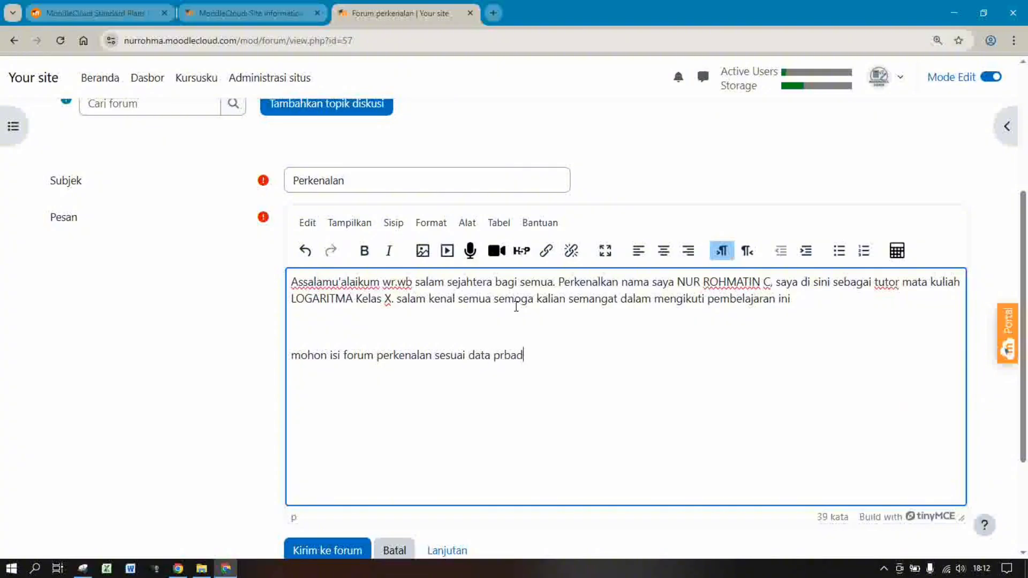
{"action": "key", "text": "BackSpace"}
{"action": "key", "text": "BackSpace"}
{"action": "key", "text": "BackSpace"}
{"action": "key", "text": "BackSpace"}
{"action": "type", "text": "ibadi masing-masing"}
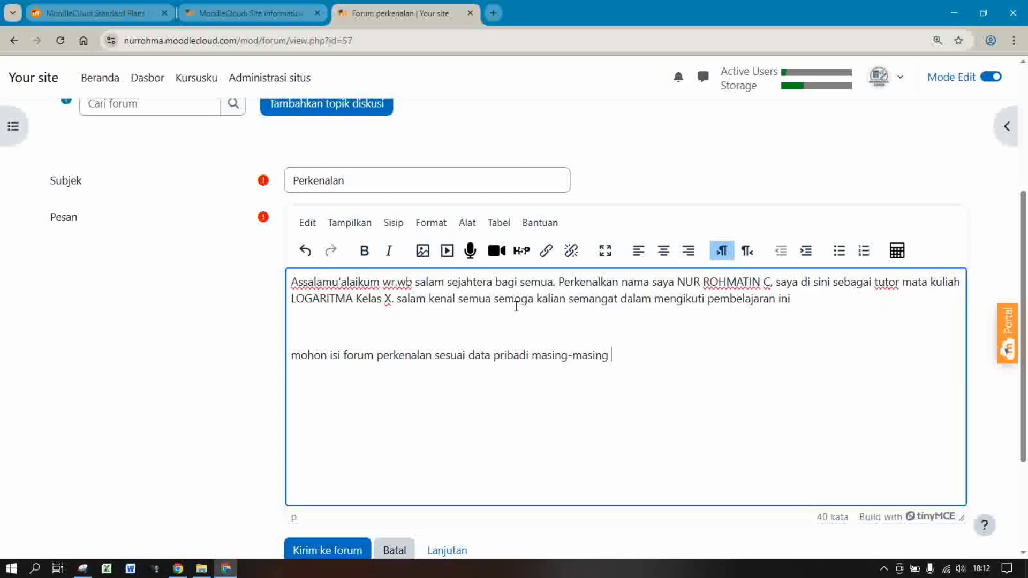
{"action": "type", "text": ", terimakasih"}
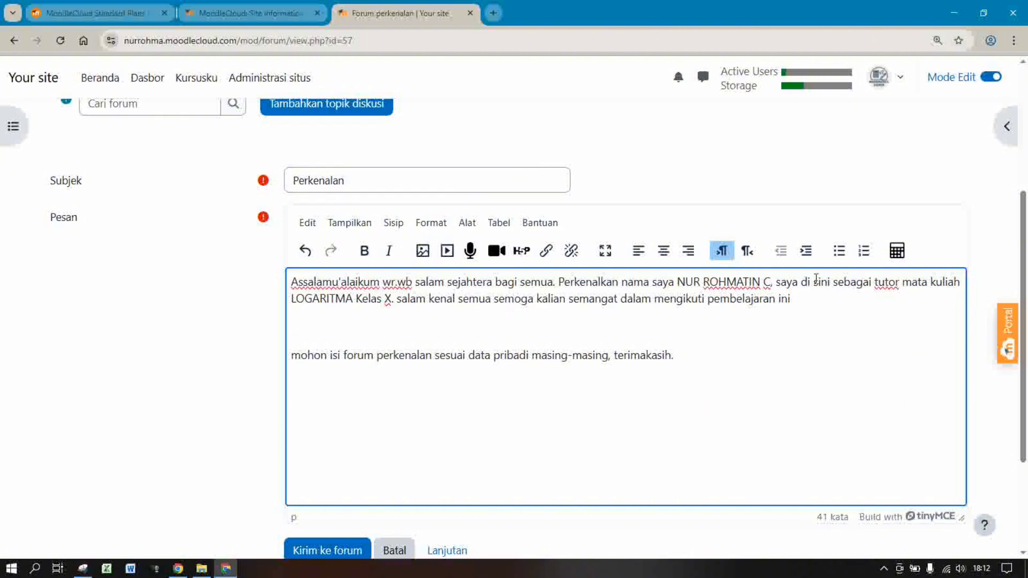
{"action": "type", "text": "."}
{"action": "scroll", "coordinate": [1027, 338], "scroll_direction": "down", "scroll_amount": 3}
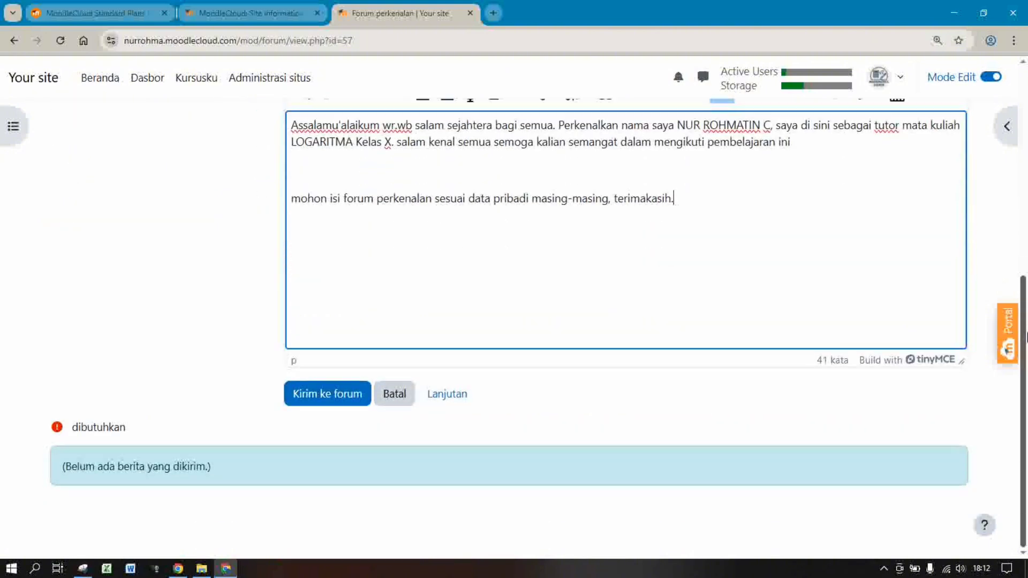
Post the Perkenalan discussion and return to the PENDAHULUAN section page
{"action": "left_click", "coordinate": [323, 398]}
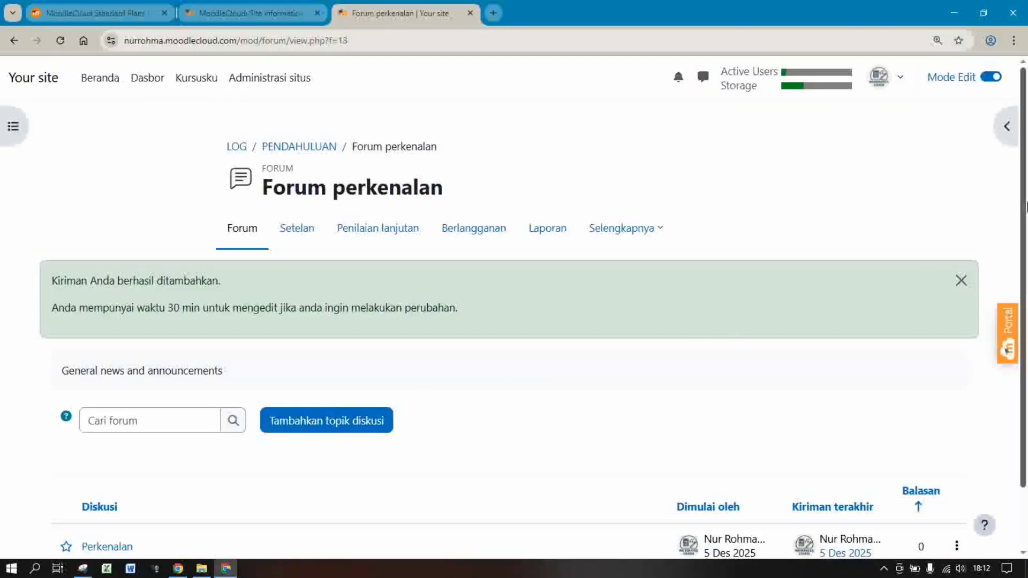
{"action": "scroll", "coordinate": [642, 230], "scroll_direction": "down", "scroll_amount": 1}
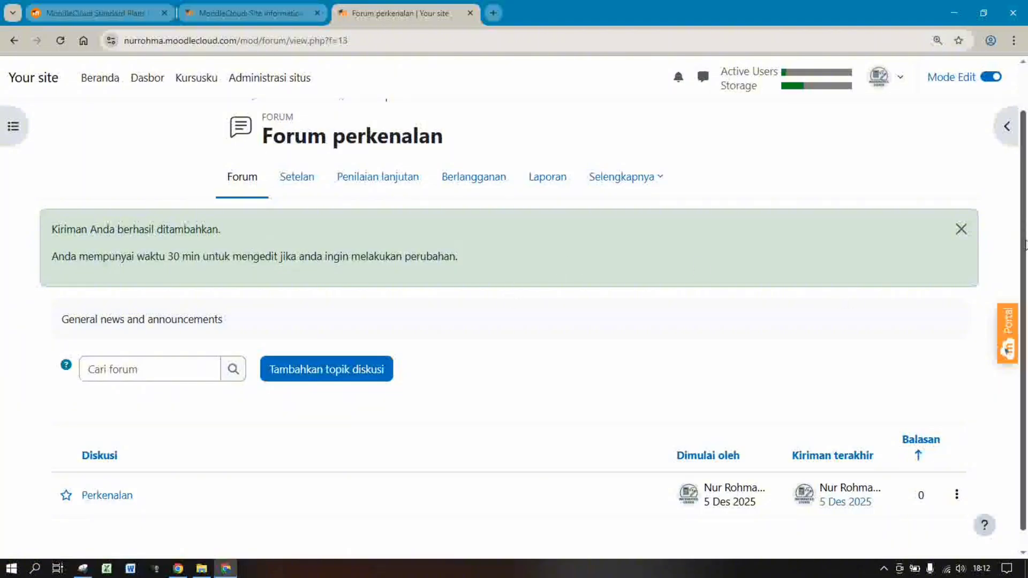
{"action": "left_click_drag", "start_coordinate": [1026, 244], "coordinate": [1025, 265]}
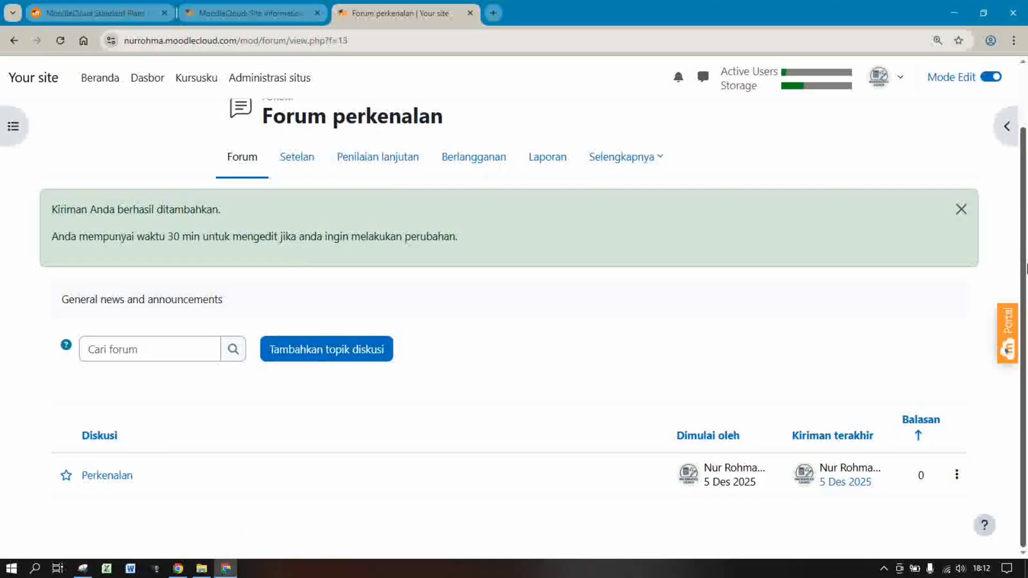
{"action": "scroll", "coordinate": [1026, 268], "scroll_direction": "up", "scroll_amount": 2}
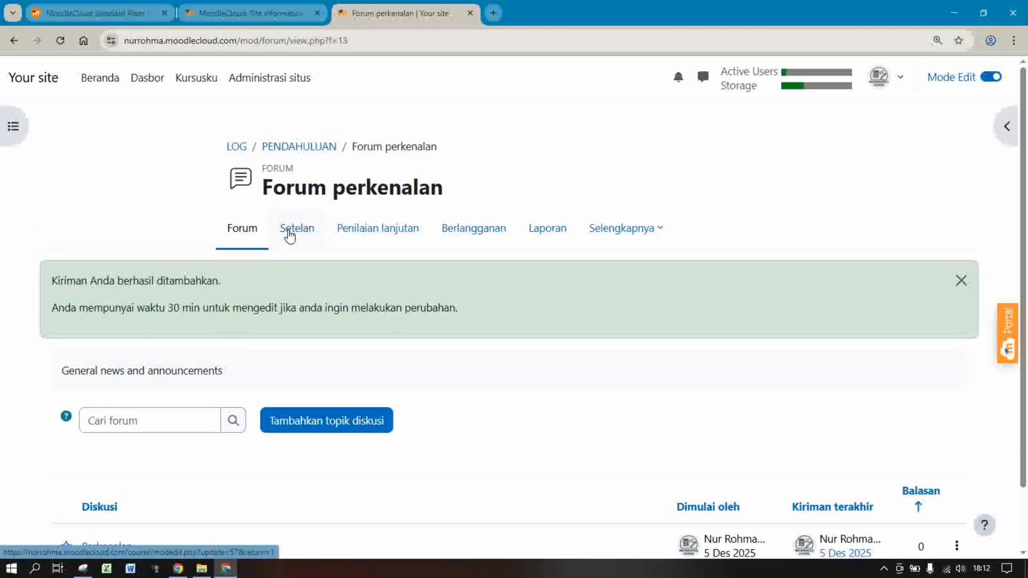
{"action": "left_click", "coordinate": [294, 148]}
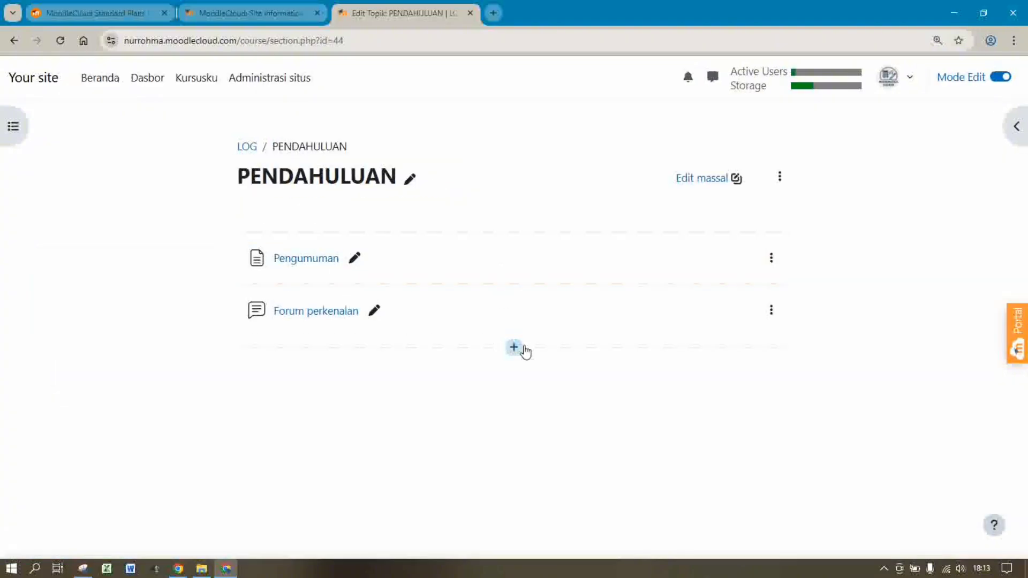
Rename the first 'Topik baru' section to SESI 1 and bring up the activity-or-resource chooser
{"action": "left_click", "coordinate": [248, 150]}
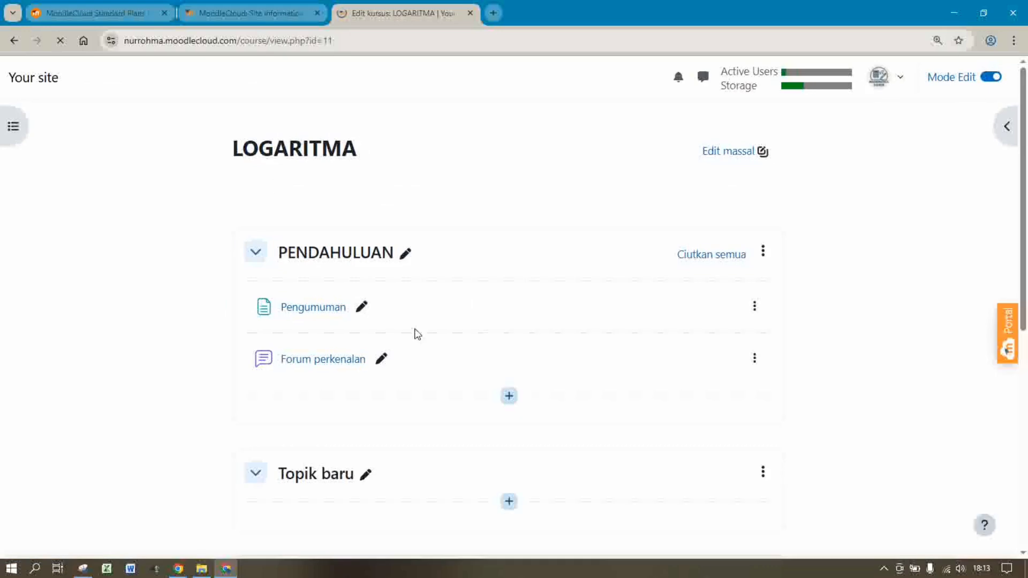
{"action": "scroll", "coordinate": [1017, 198], "scroll_direction": "down", "scroll_amount": 4}
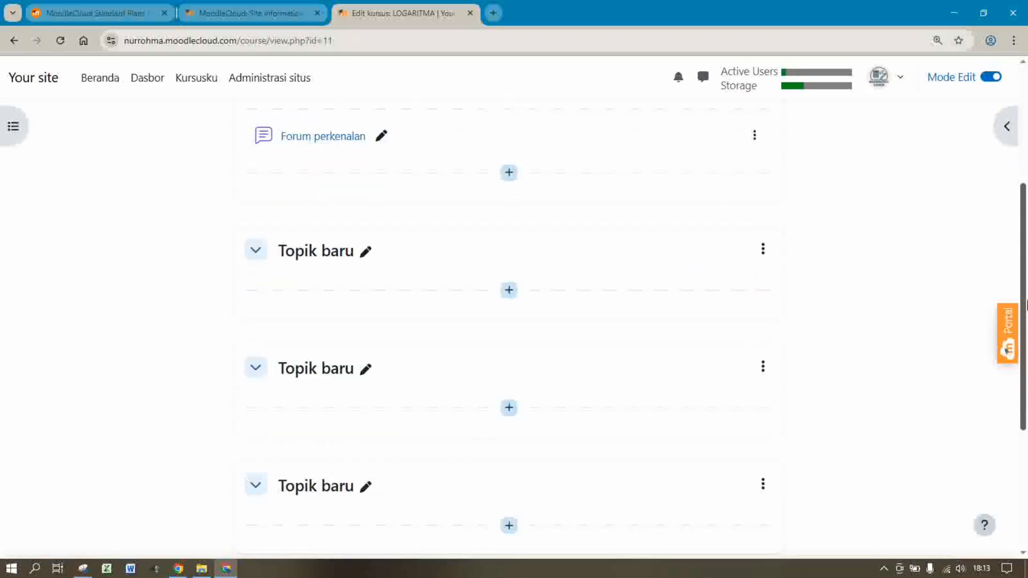
{"action": "left_click", "coordinate": [367, 252]}
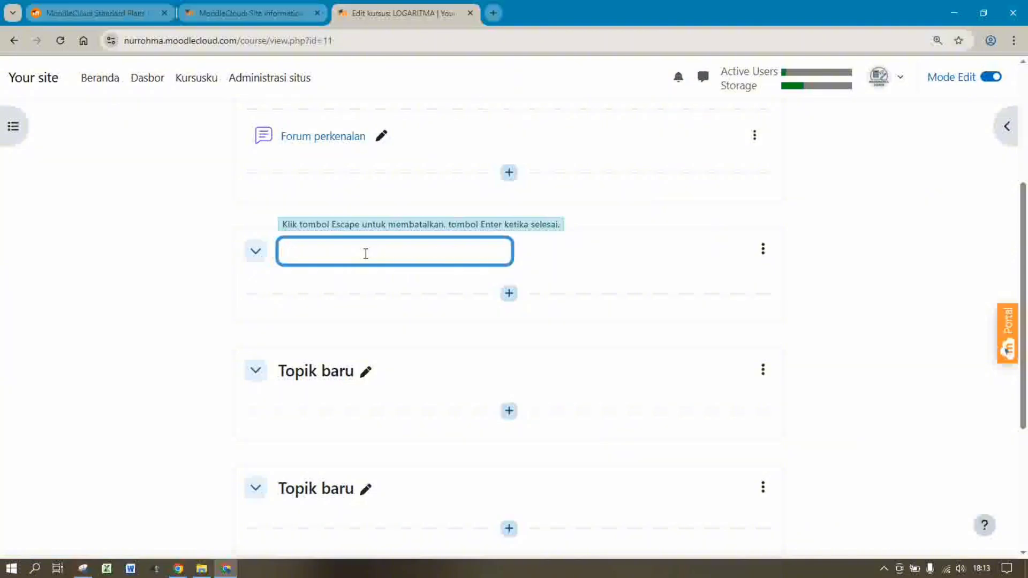
{"action": "type", "text": "SESI 1"}
{"action": "key", "text": "Return"}
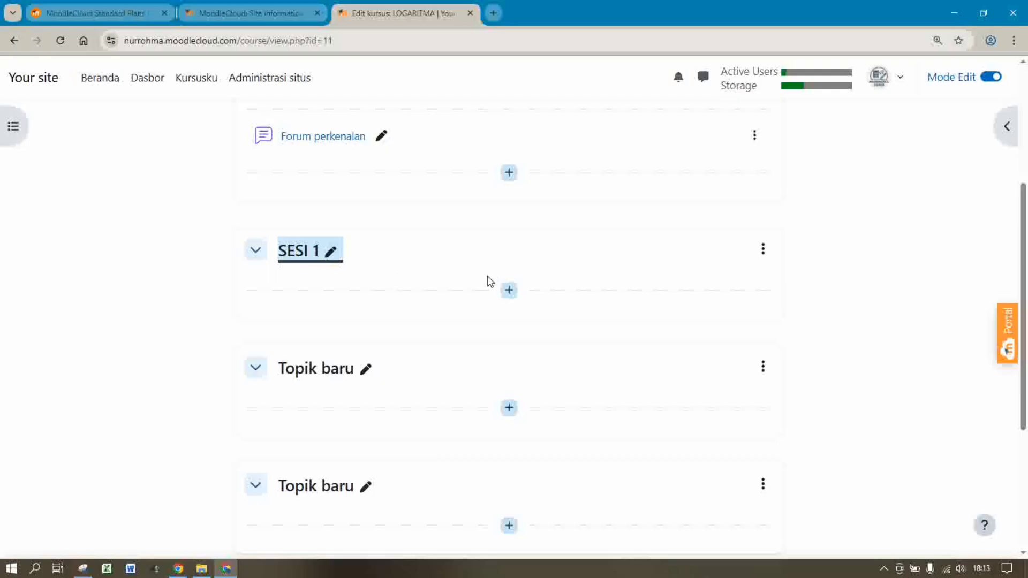
{"action": "left_click", "coordinate": [510, 291]}
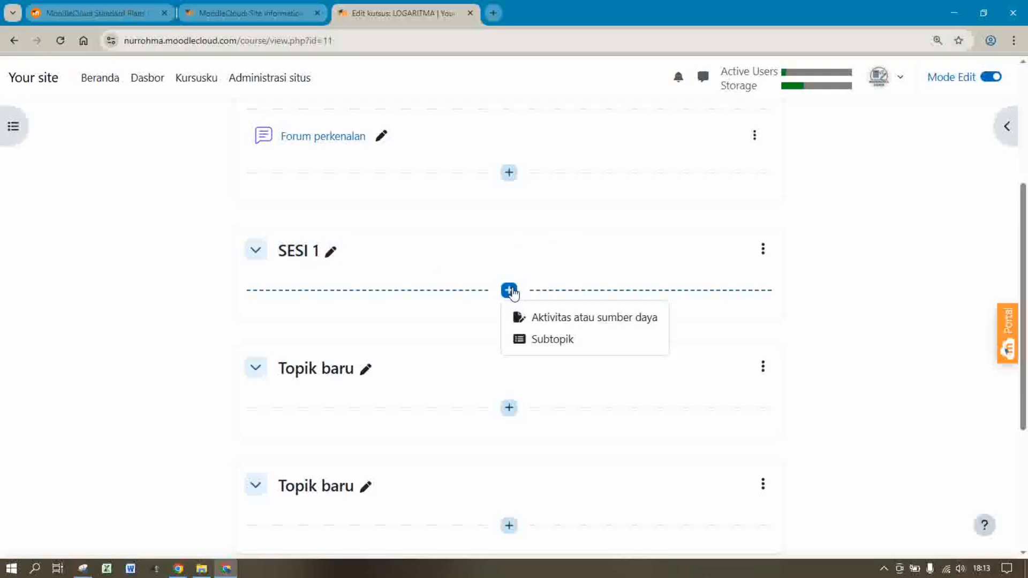
{"action": "left_click", "coordinate": [569, 321]}
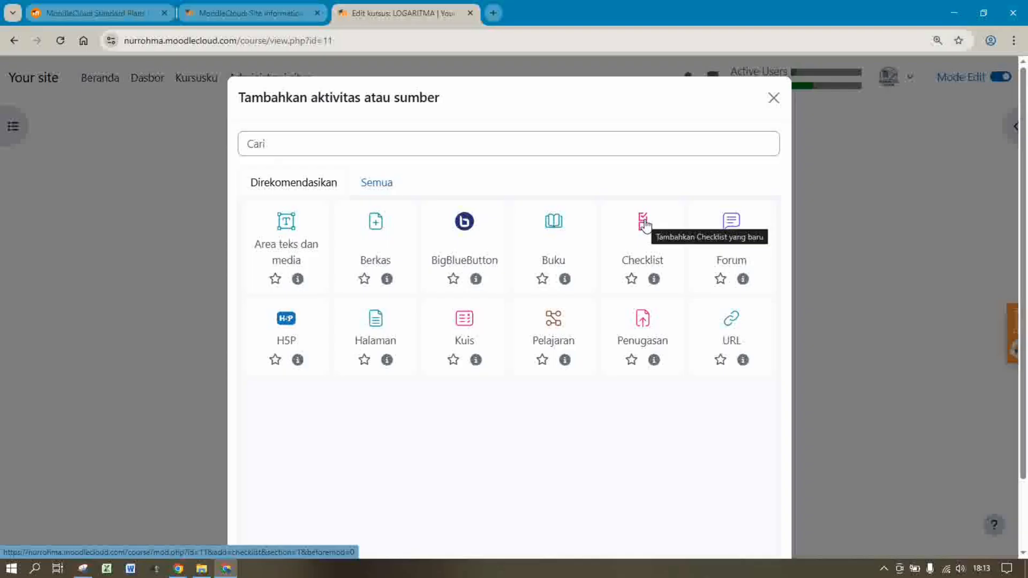
Choose a Checklist activity and name it 'Kehadiran 1'
{"action": "left_click", "coordinate": [644, 225]}
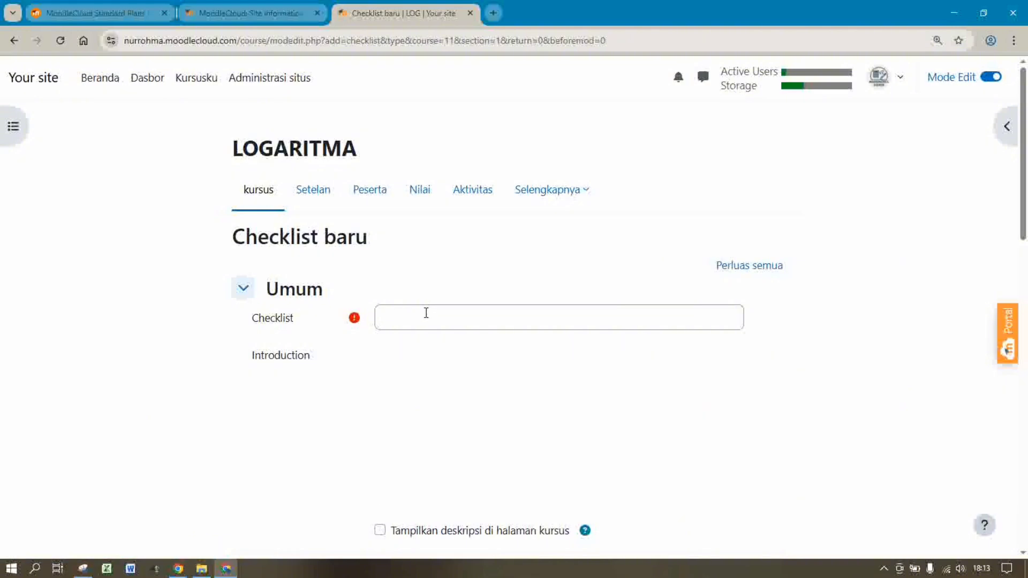
{"action": "left_click", "coordinate": [427, 314]}
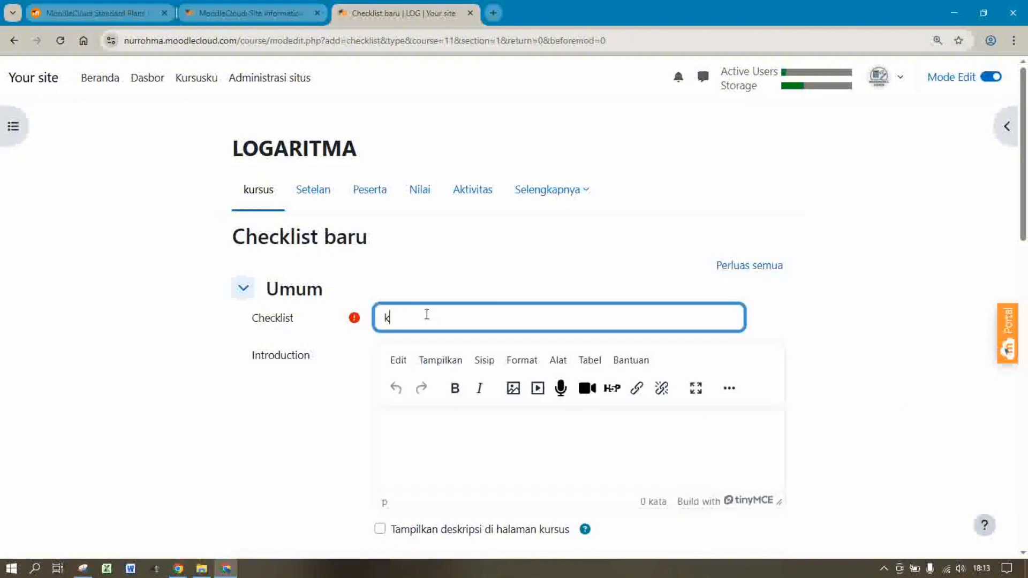
{"action": "type", "text": "Kehadiran 1"}
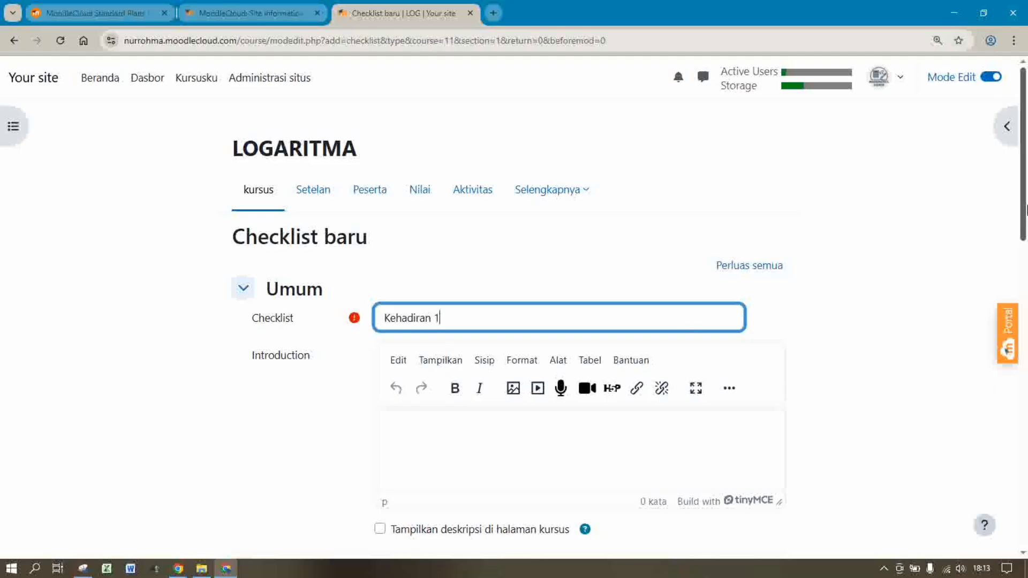
{"action": "left_click_drag", "start_coordinate": [1023, 222], "coordinate": [1026, 289]}
{"action": "scroll", "coordinate": [997, 249], "scroll_direction": "down", "scroll_amount": 1}
{"action": "scroll", "coordinate": [997, 249], "scroll_direction": "up", "scroll_amount": 3}
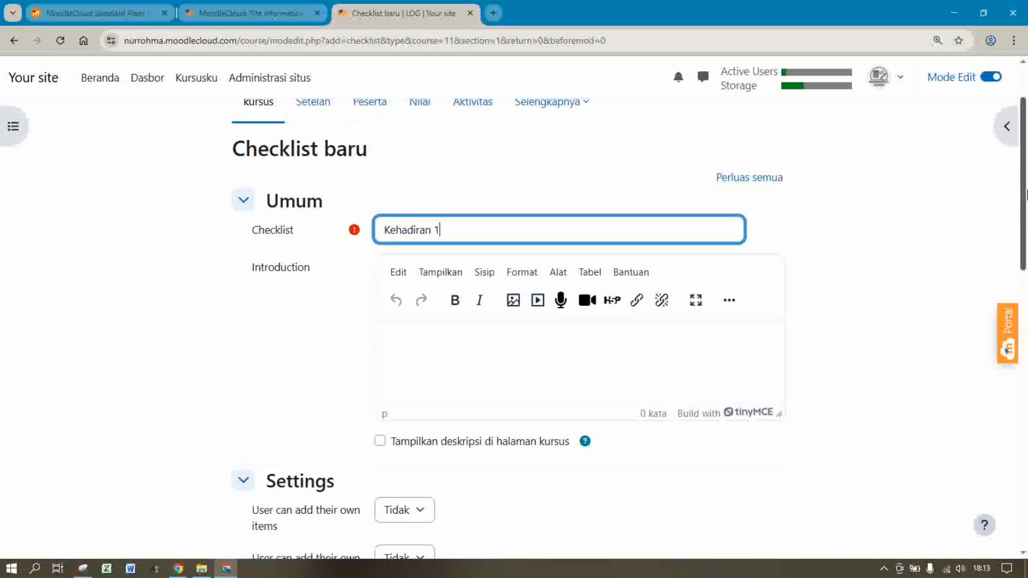
Write the introduction 'Harap siswa mengisi ceklist kehadiran pada sesi ini.'
{"action": "left_click", "coordinate": [524, 353]}
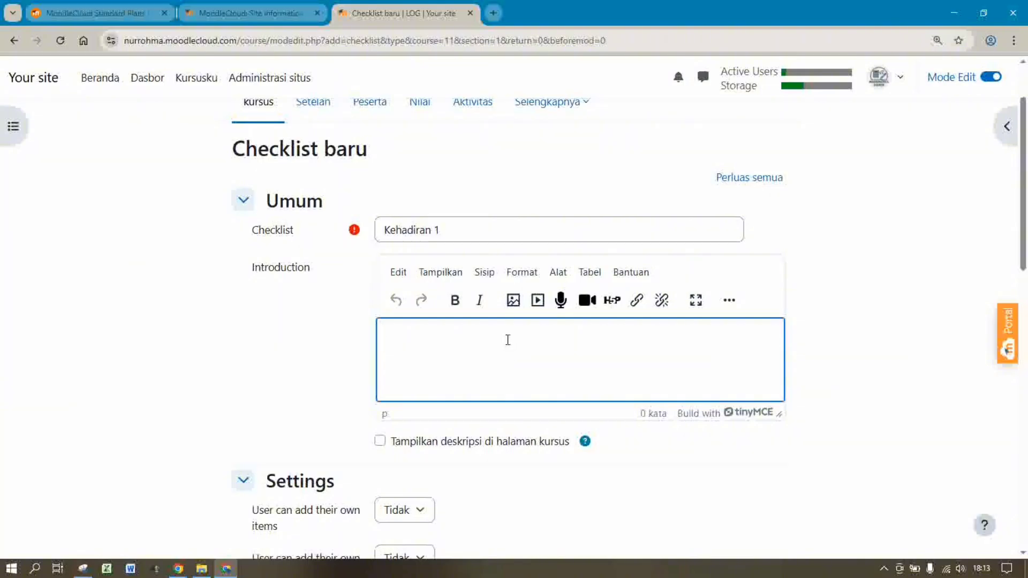
{"action": "type", "text": "h"}
{"action": "type", "text": "Harap sisw"}
{"action": "type", "text": "a mengisi"}
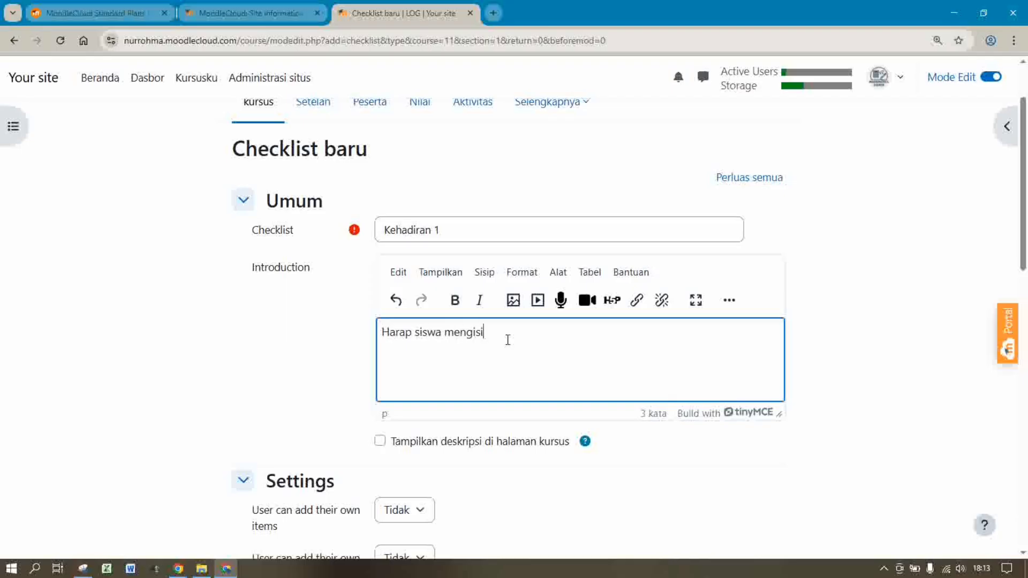
{"action": "type", "text": " ceklis"}
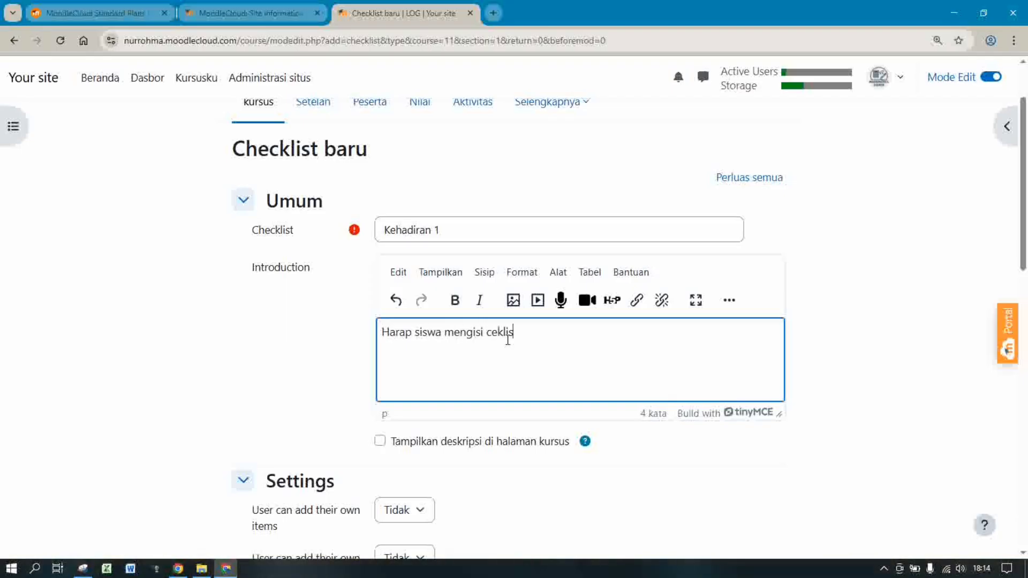
{"action": "type", "text": "t pada kehar"}
{"action": "type", "text": "iran di sesi ini."}
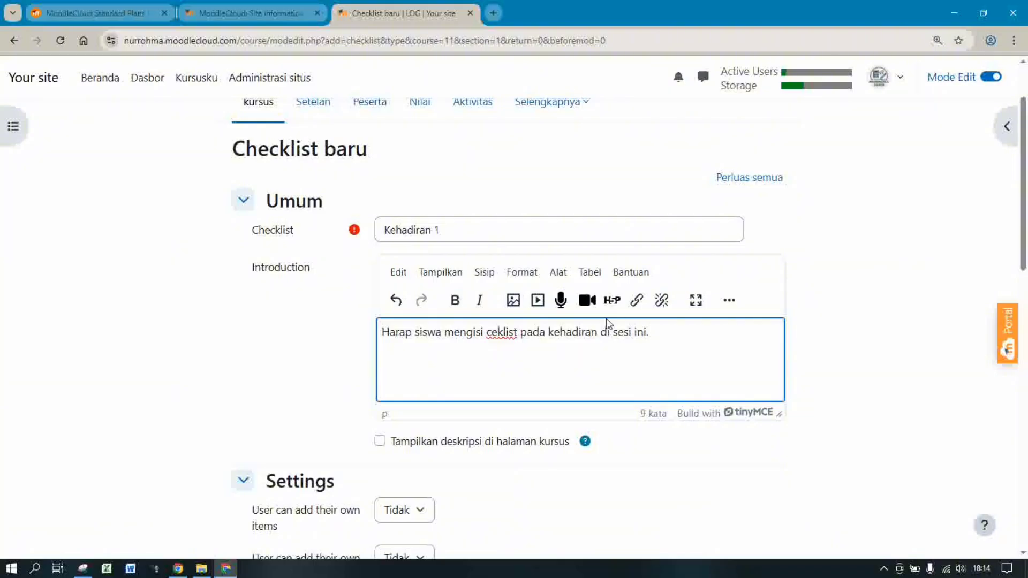
{"action": "double_click", "coordinate": [529, 333]}
{"action": "key", "text": "BackSpace"}
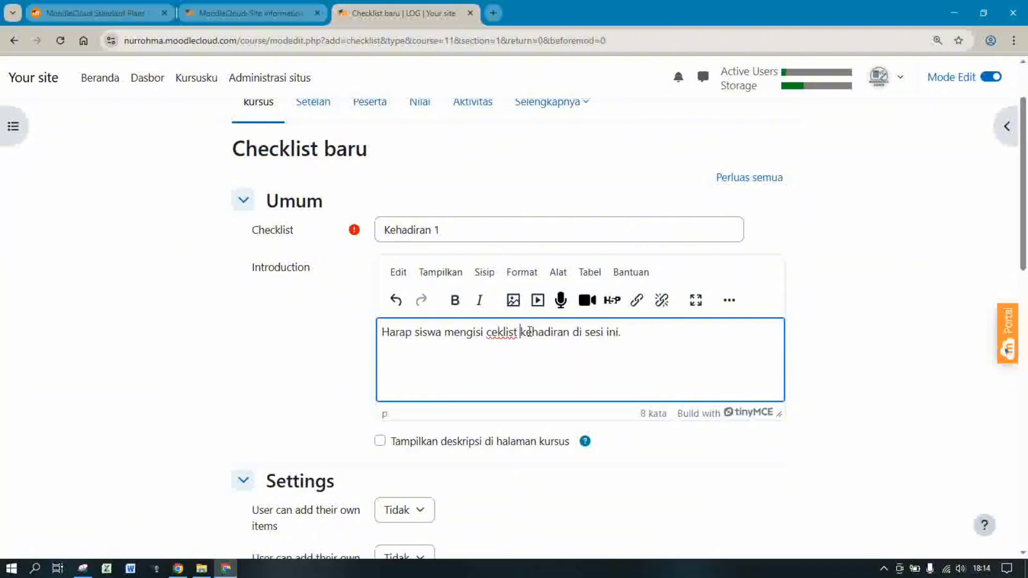
{"action": "double_click", "coordinate": [576, 332]}
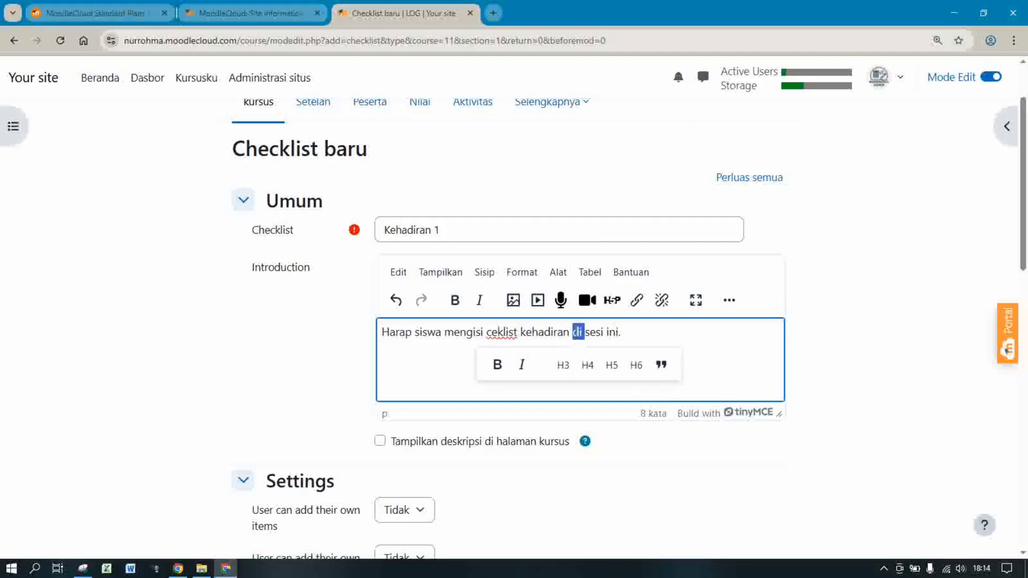
{"action": "key", "text": "BackSpace"}
{"action": "type", "text": "pada"}
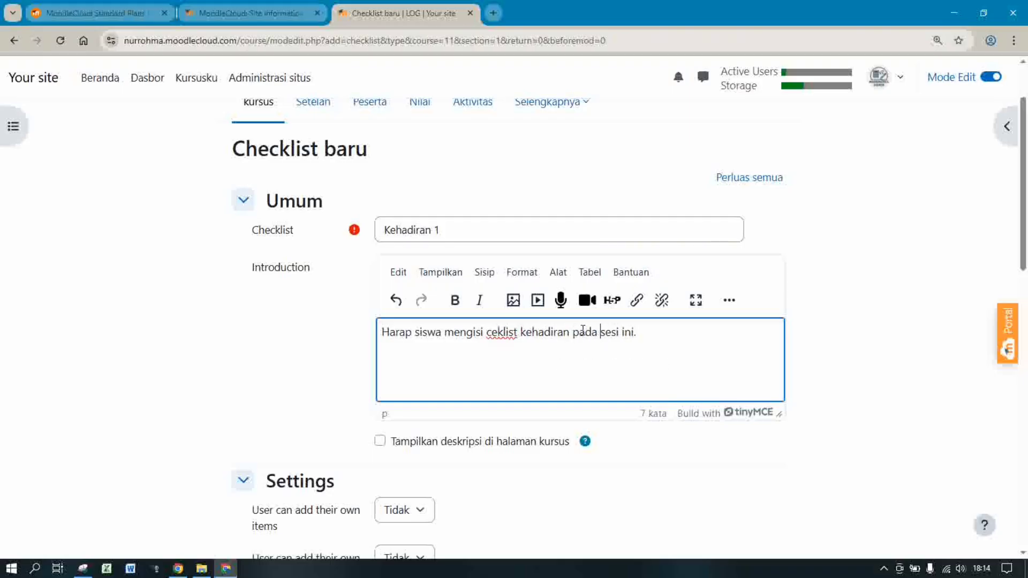
{"action": "scroll", "coordinate": [1025, 289], "scroll_direction": "down", "scroll_amount": 3}
Keep the interface language set to Bahasa Indonesia
{"action": "left_click_drag", "start_coordinate": [1026, 289], "coordinate": [1026, 319]}
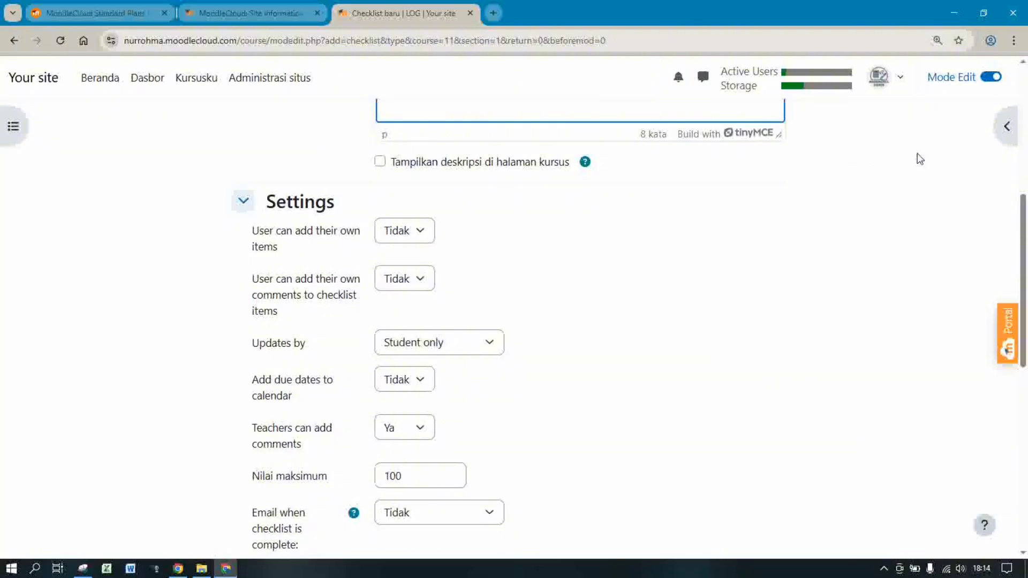
{"action": "left_click", "coordinate": [901, 79]}
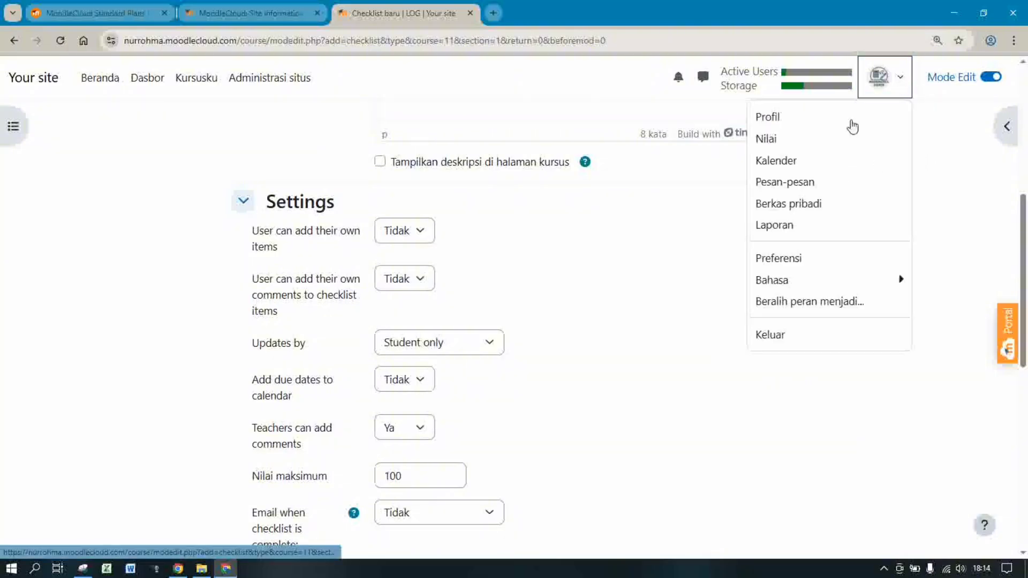
{"action": "left_click", "coordinate": [806, 280]}
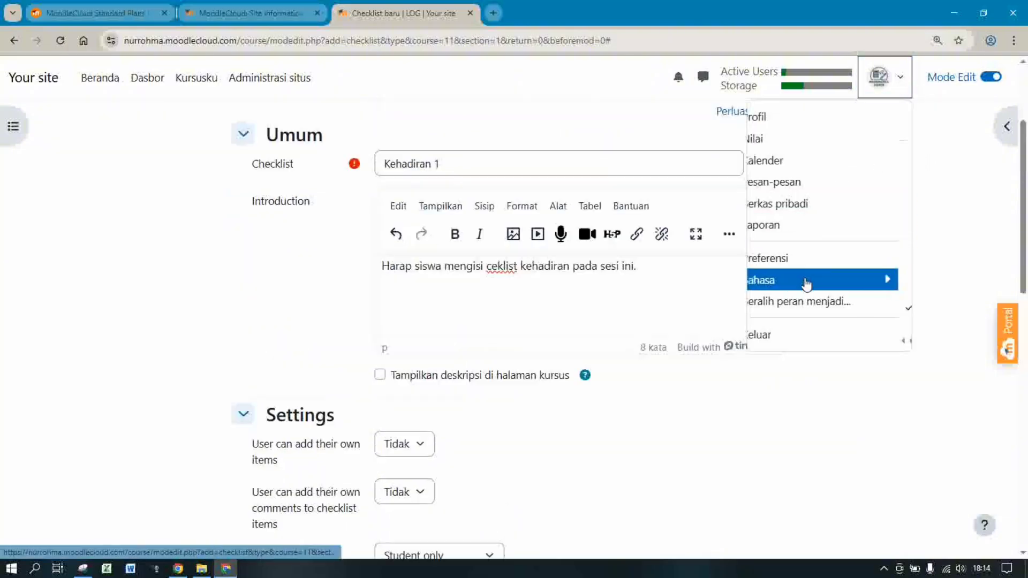
{"action": "left_click", "coordinate": [812, 312]}
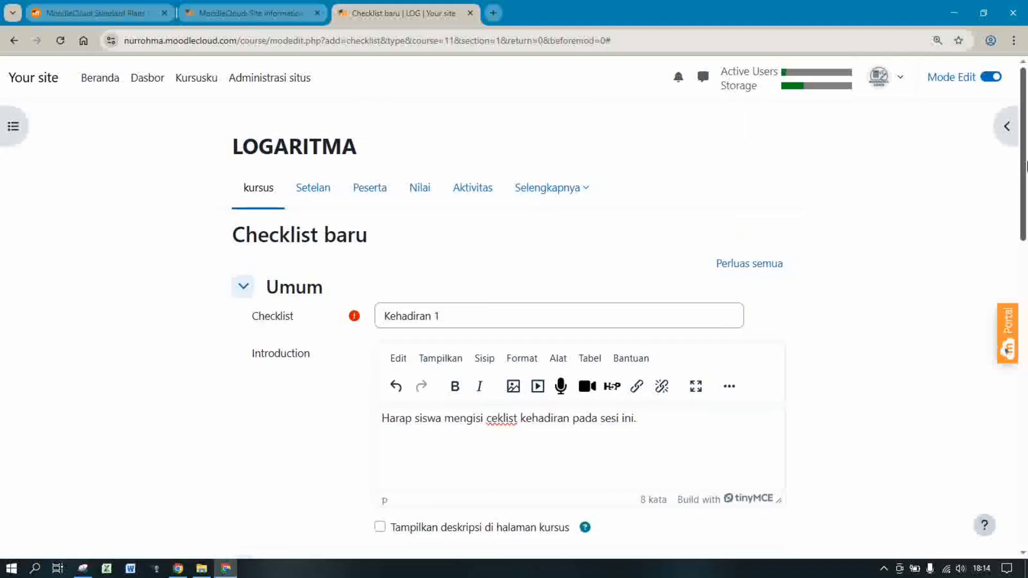
{"action": "left_click_drag", "start_coordinate": [1026, 160], "coordinate": [1026, 304]}
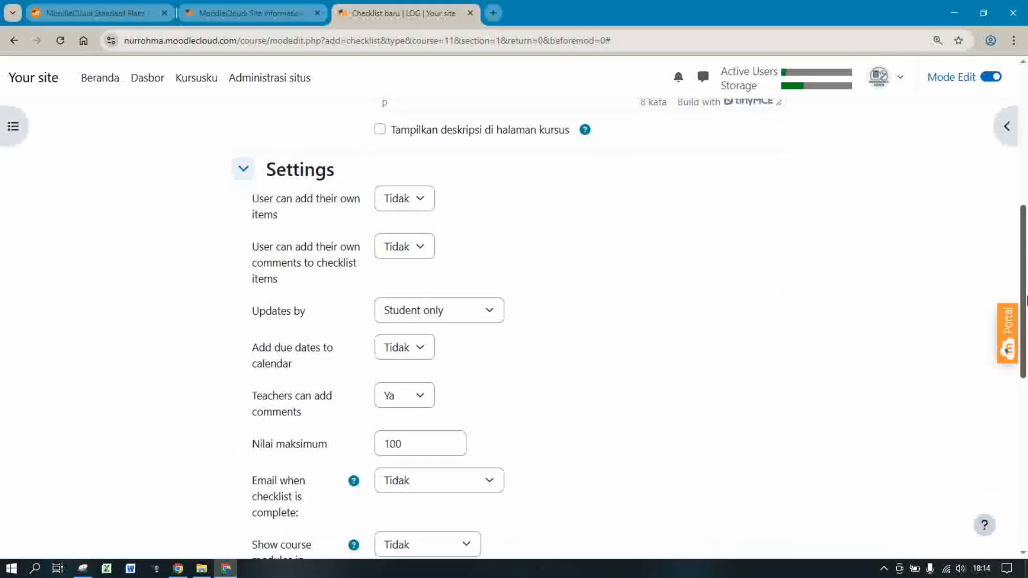
Leave user-added items at Tidak, allow student comments, and keep updates by Student only
{"action": "left_click", "coordinate": [409, 198]}
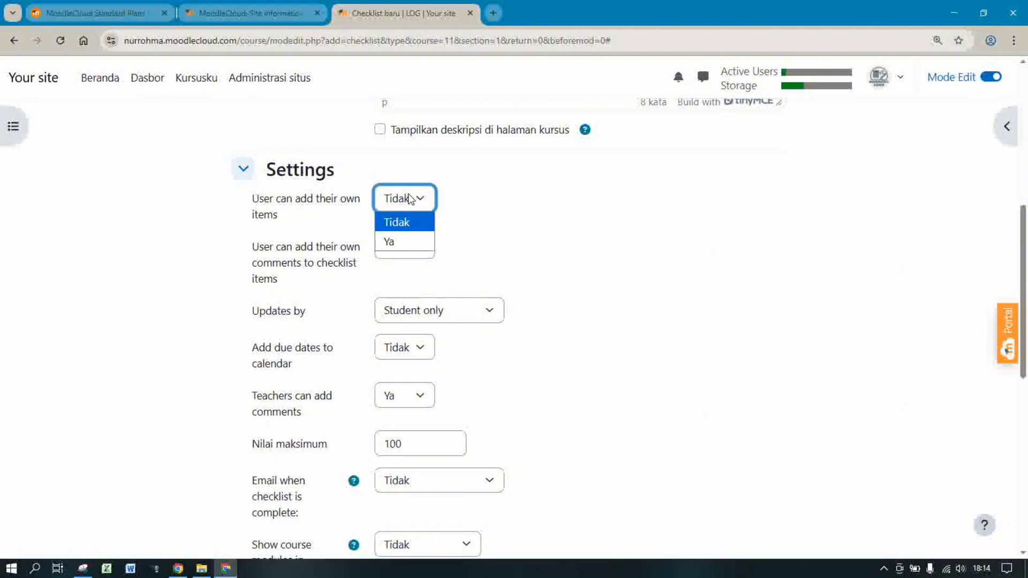
{"action": "left_click", "coordinate": [477, 222]}
{"action": "left_click", "coordinate": [397, 249]}
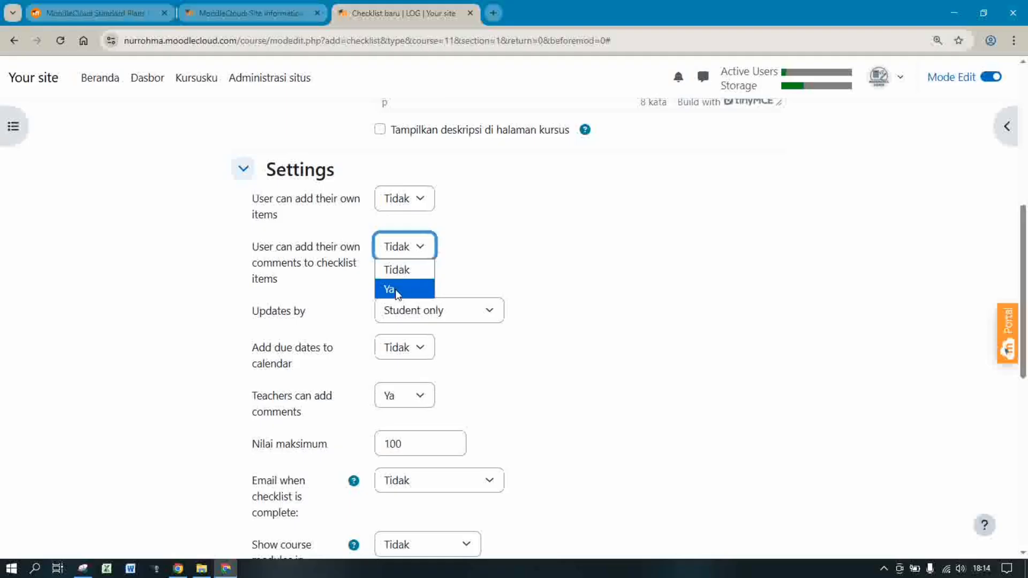
{"action": "left_click", "coordinate": [397, 291]}
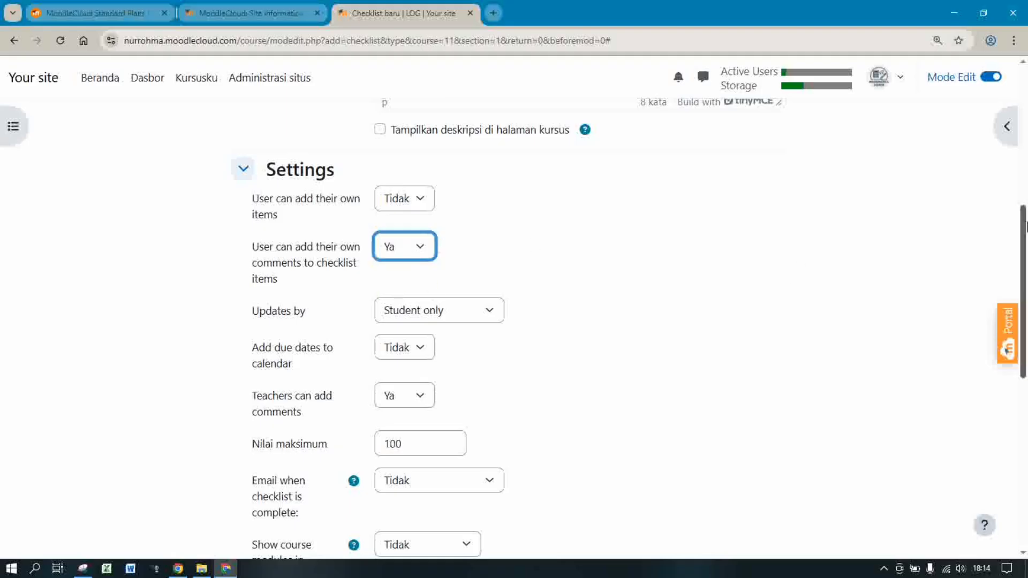
{"action": "scroll", "coordinate": [637, 188], "scroll_direction": "down", "scroll_amount": 2}
{"action": "left_click", "coordinate": [462, 209]}
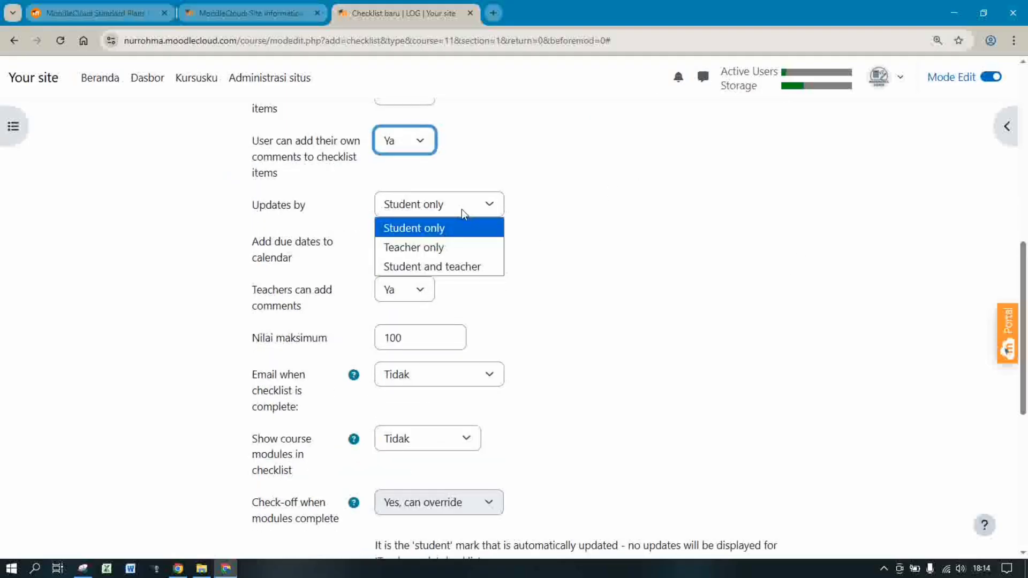
{"action": "left_click", "coordinate": [594, 230]}
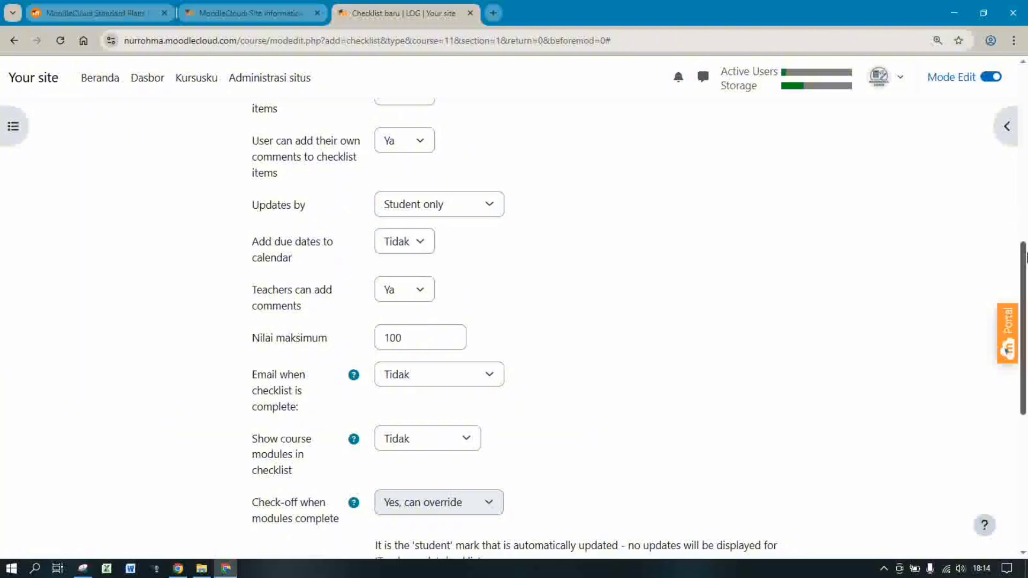
Set 'Teachers can add comments' to Tidak
{"action": "scroll", "coordinate": [1026, 266], "scroll_direction": "down", "scroll_amount": 2}
{"action": "scroll", "coordinate": [1026, 266], "scroll_direction": "down", "scroll_amount": 2}
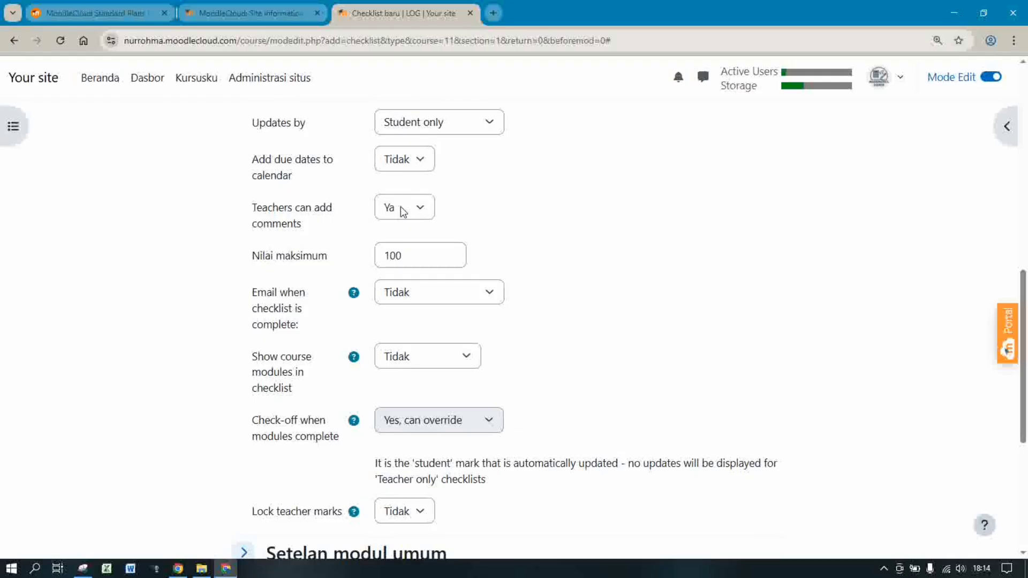
{"action": "left_click", "coordinate": [418, 208]}
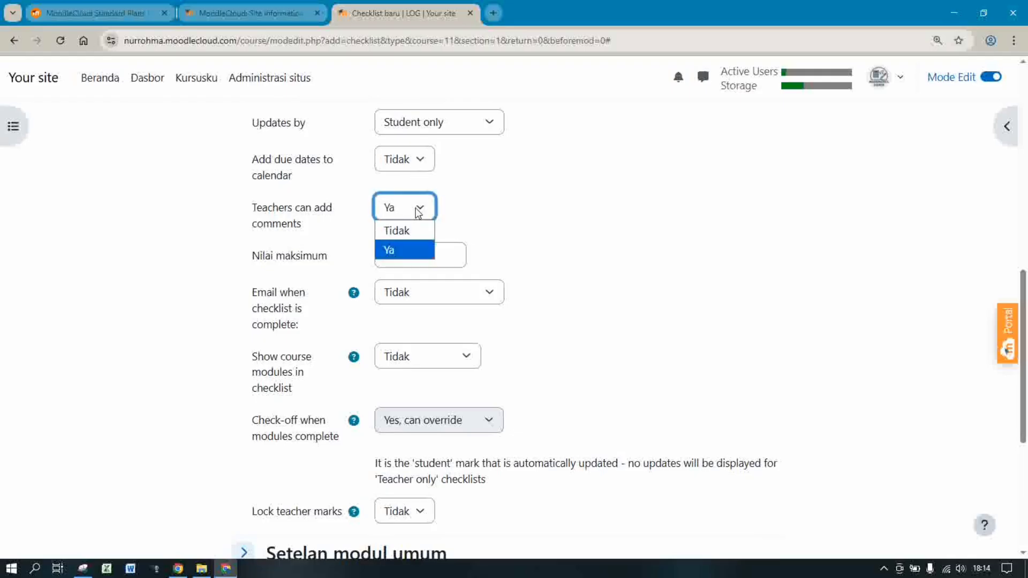
{"action": "left_click", "coordinate": [397, 231]}
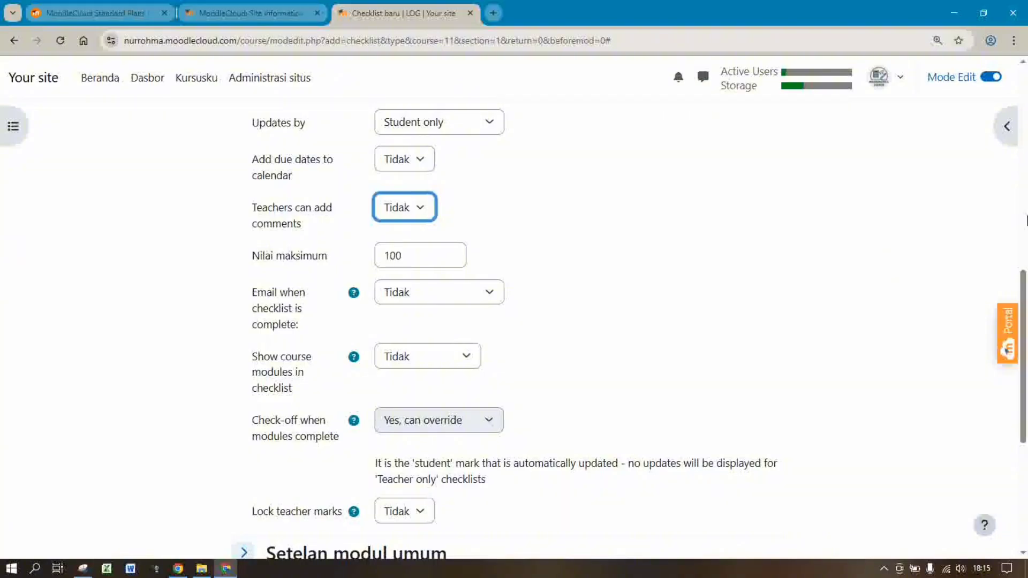
{"action": "left_click_drag", "start_coordinate": [1025, 286], "coordinate": [1026, 365]}
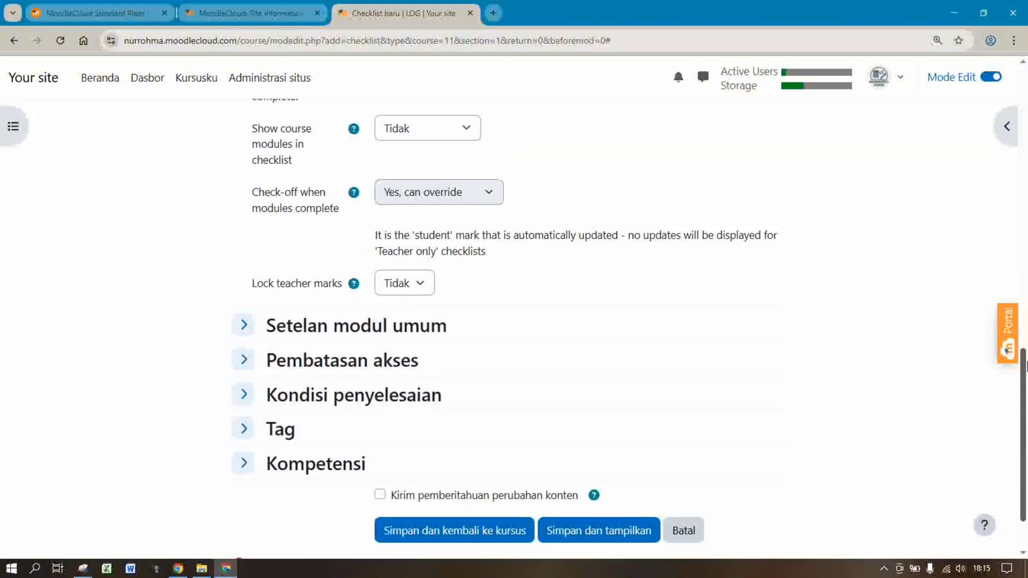
Expand Pembatasan akses and cancel adding a restriction
{"action": "left_click", "coordinate": [351, 366]}
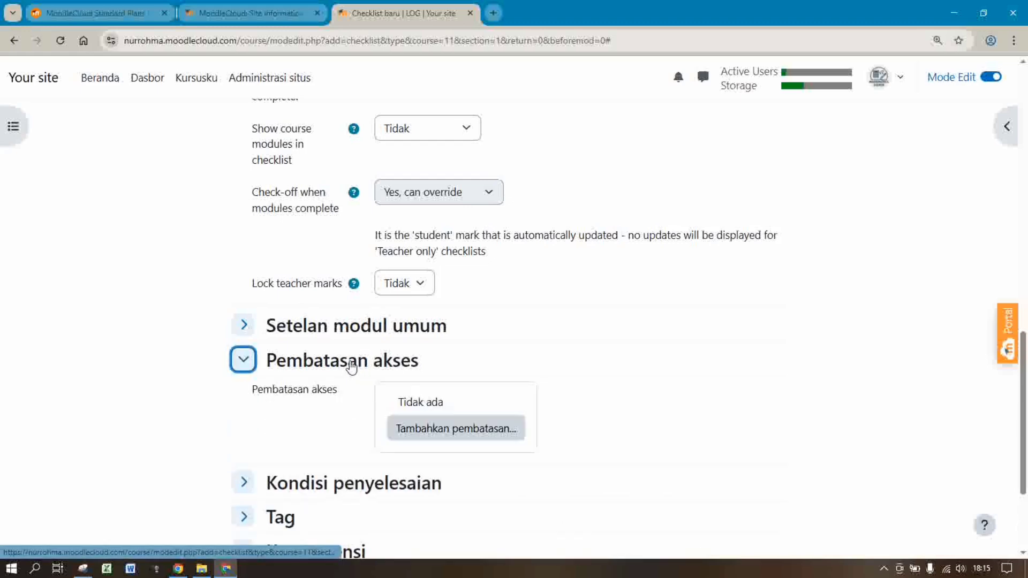
{"action": "left_click", "coordinate": [437, 432]}
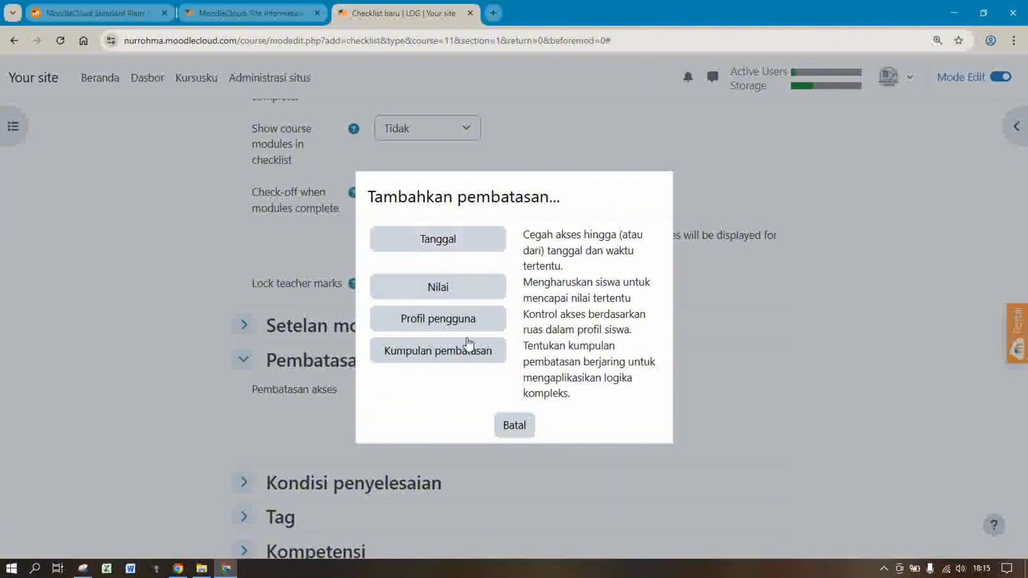
{"action": "left_click", "coordinate": [514, 426]}
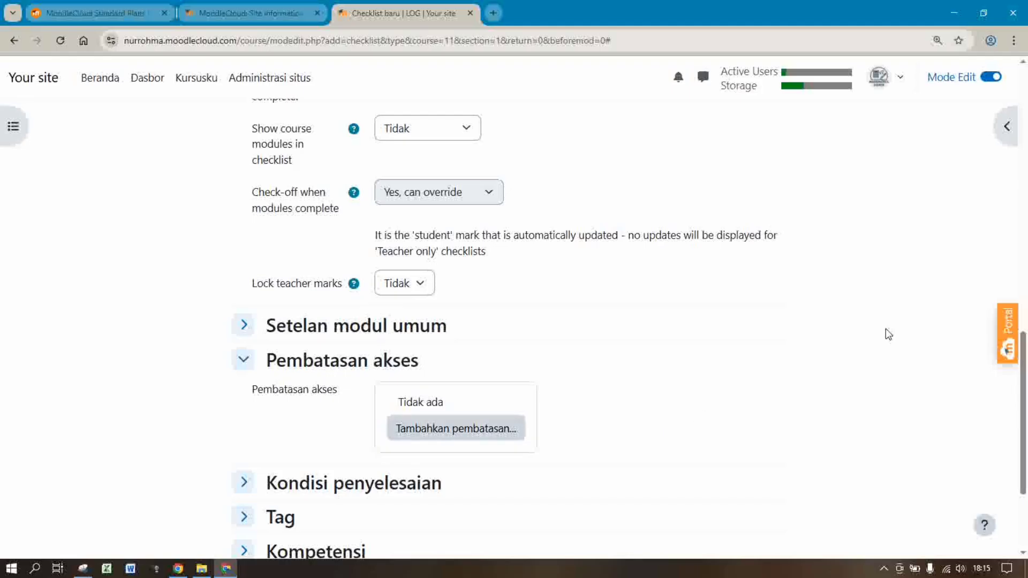
{"action": "scroll", "coordinate": [803, 342], "scroll_direction": "down", "scroll_amount": 3}
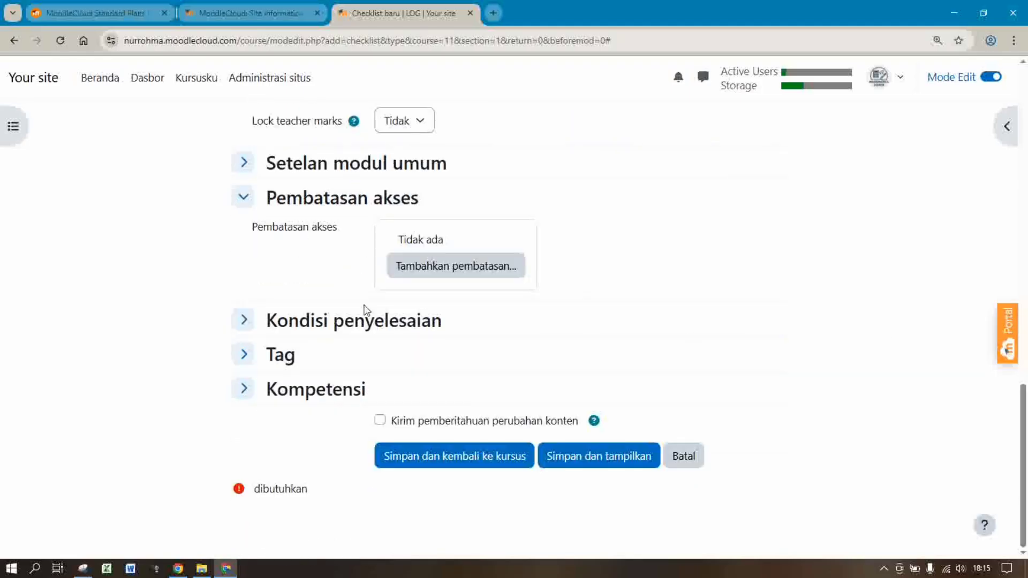
Require manual completion and enable the timeline reminder for 10 Desember 2025, 18:24
{"action": "left_click", "coordinate": [349, 323]}
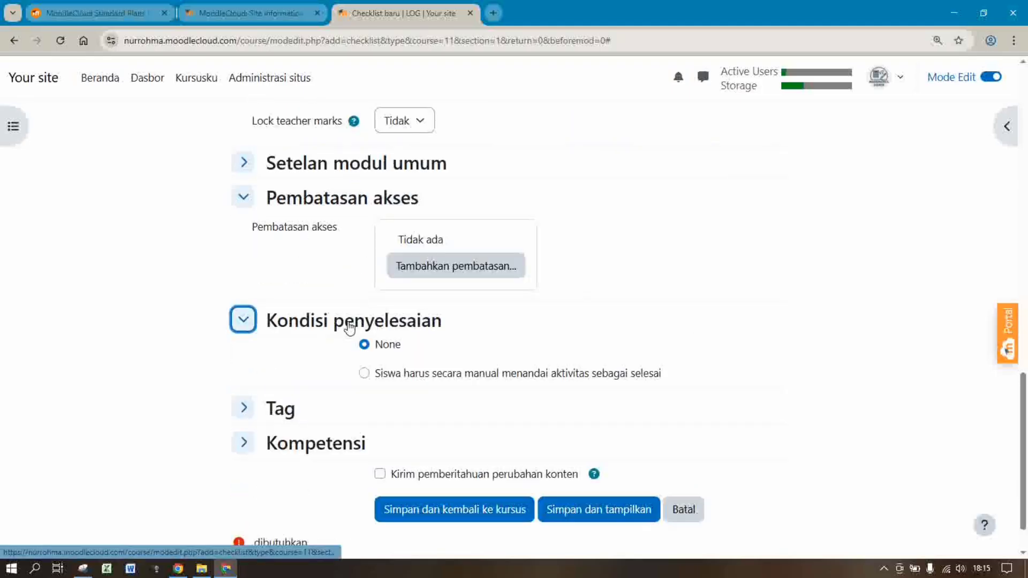
{"action": "left_click", "coordinate": [364, 374]}
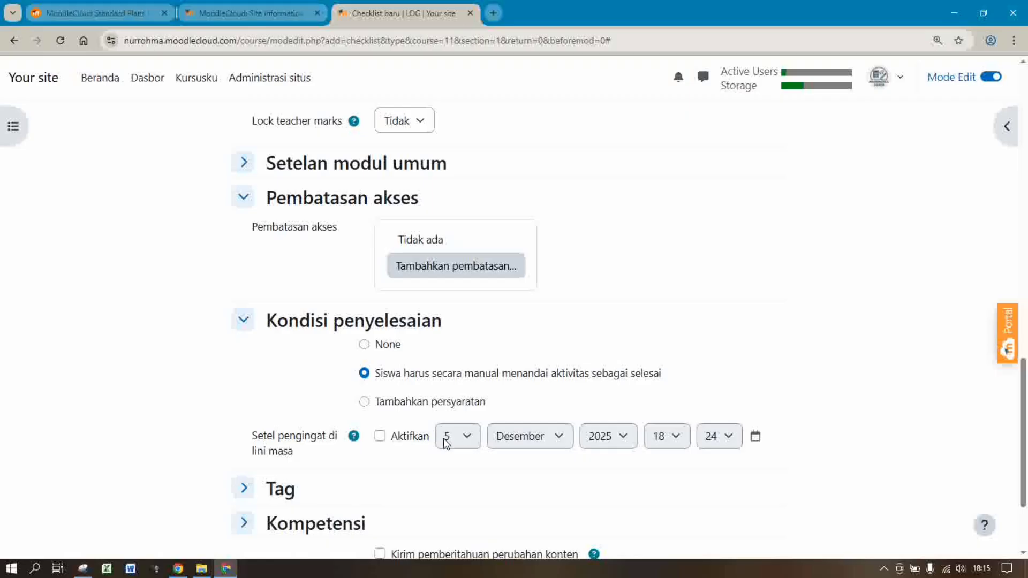
{"action": "left_click", "coordinate": [380, 437]}
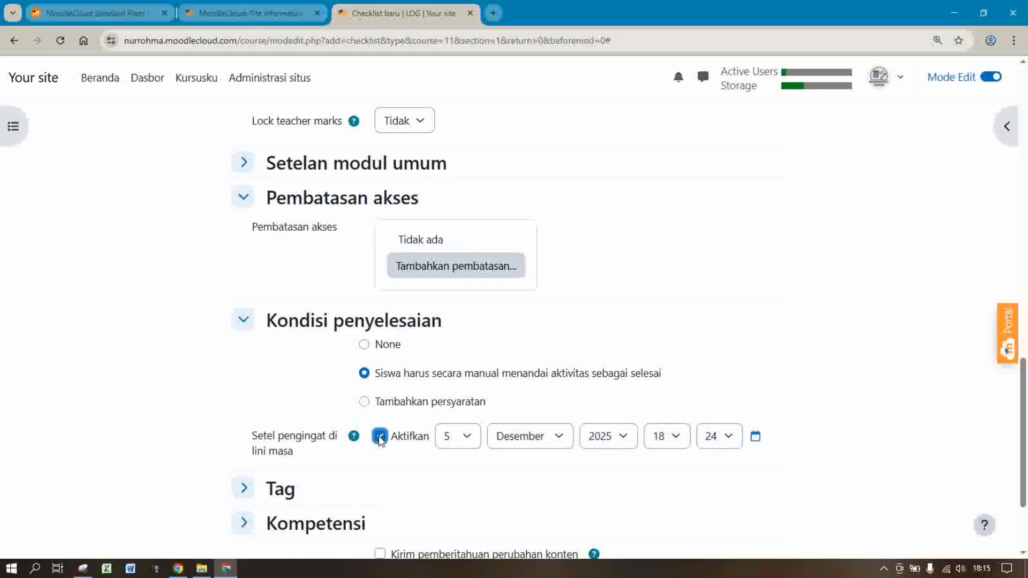
{"action": "left_click", "coordinate": [466, 438]}
{"action": "left_click_drag", "start_coordinate": [474, 259], "coordinate": [475, 288]}
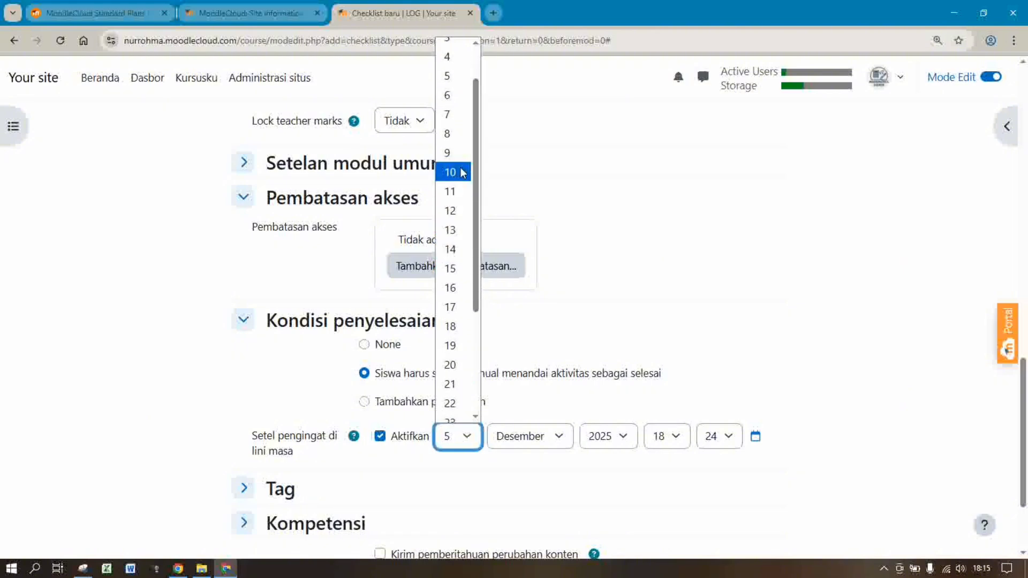
{"action": "key", "text": "Escape"}
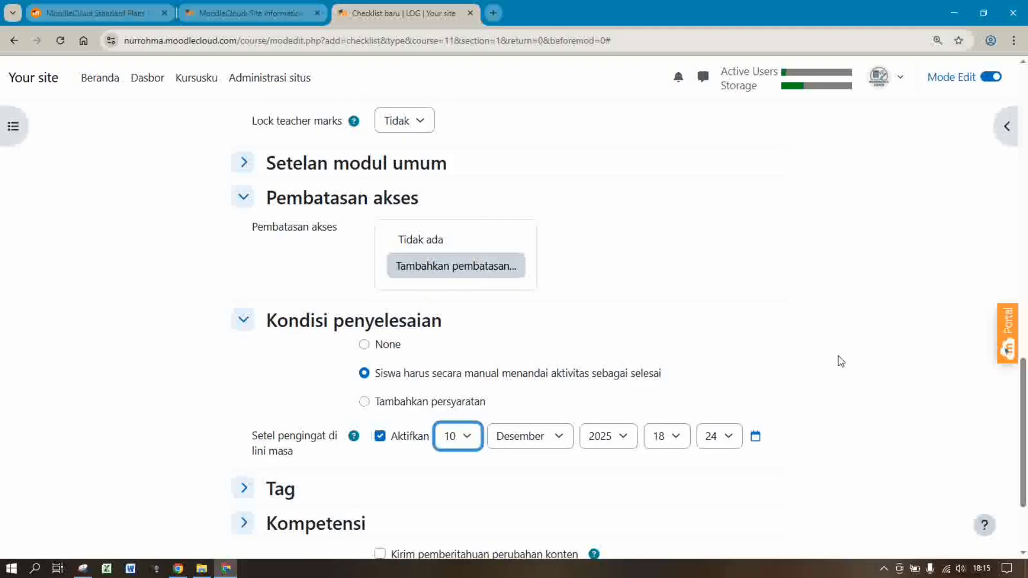
{"action": "scroll", "coordinate": [1024, 408], "scroll_direction": "down", "scroll_amount": 3}
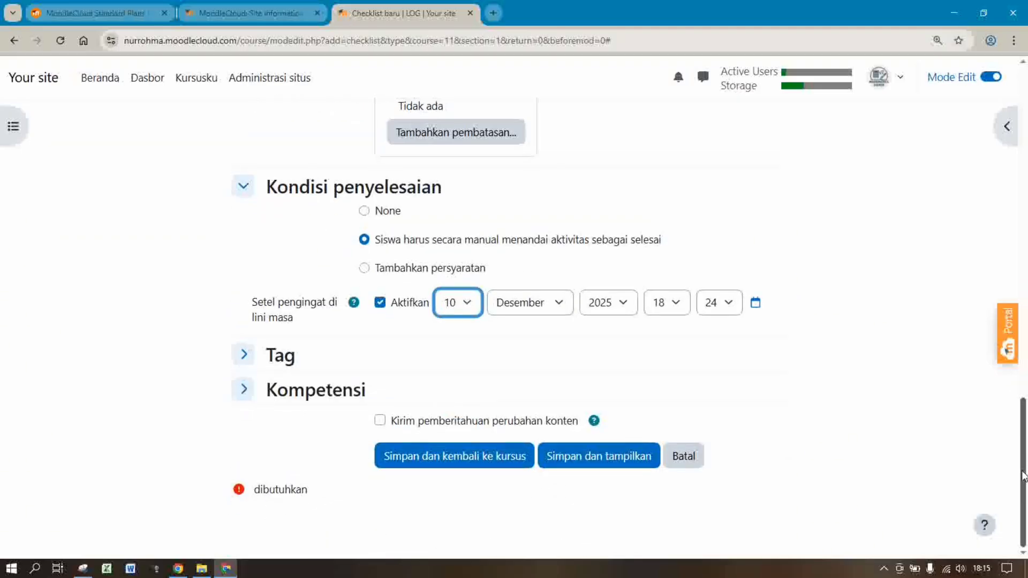
Save the Kehadiran 1 checklist and open its Edit checklist page from SESI 1
{"action": "left_click", "coordinate": [428, 461]}
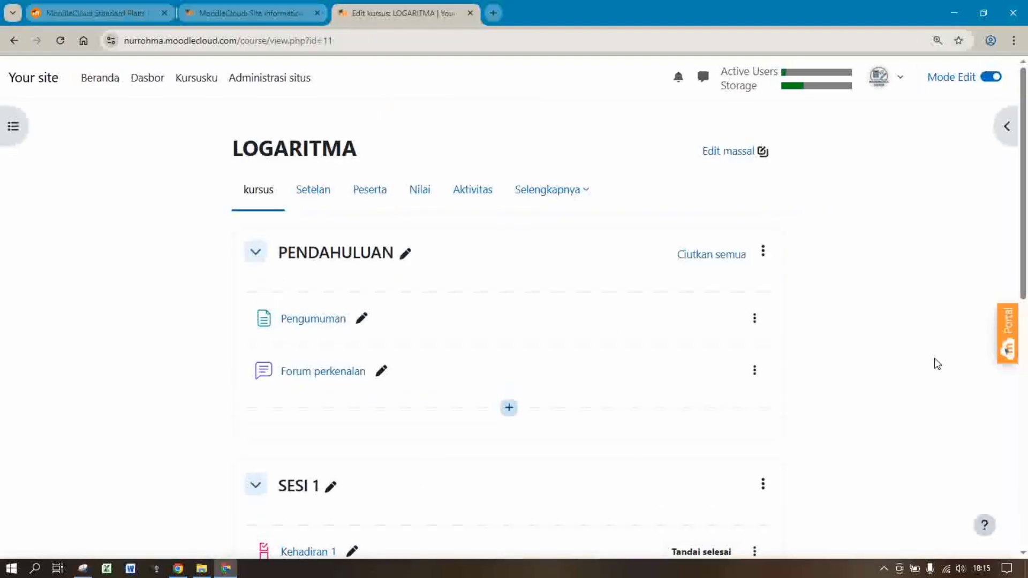
{"action": "scroll", "coordinate": [510, 306], "scroll_direction": "down", "scroll_amount": 4}
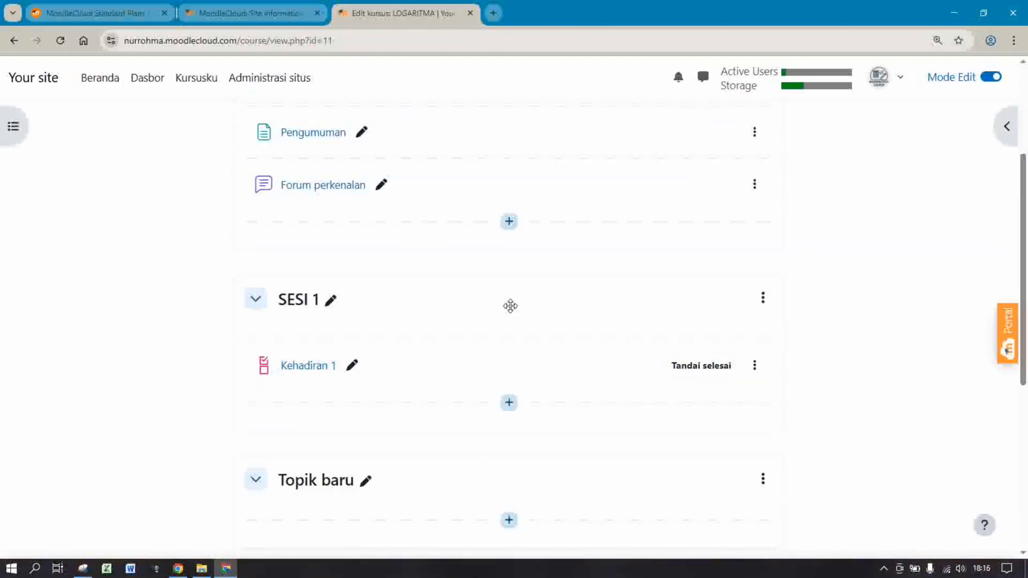
{"action": "left_click", "coordinate": [290, 372]}
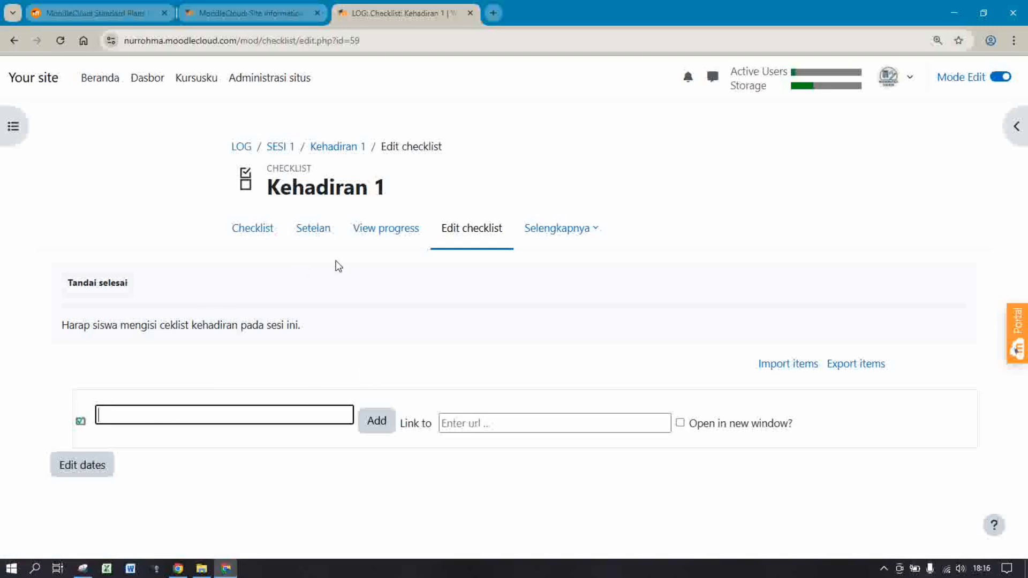
Add the item 'Kehadiran 1' with a capital K, then switch it to optional
{"action": "left_click", "coordinate": [185, 413]}
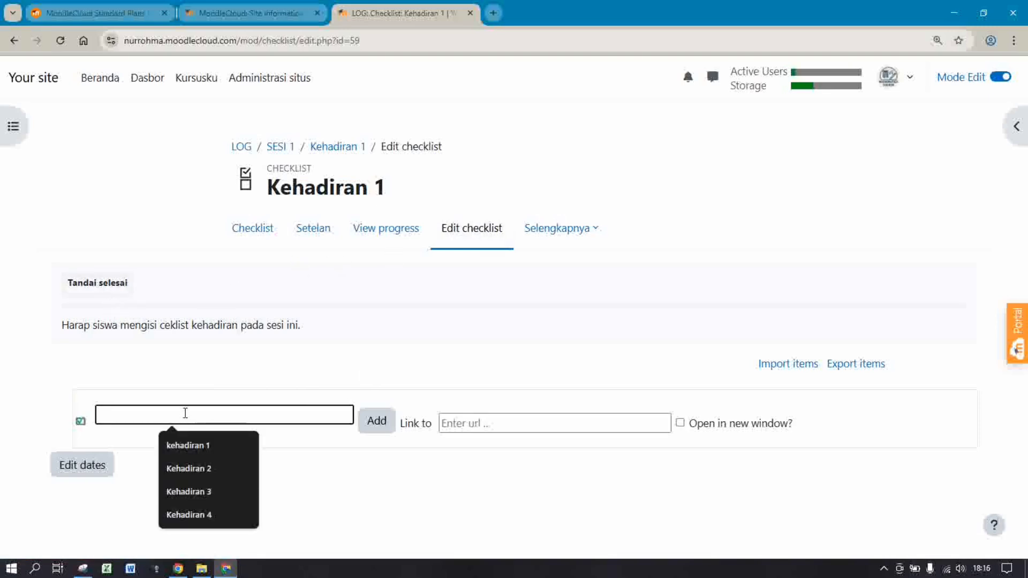
{"action": "left_click", "coordinate": [186, 445]}
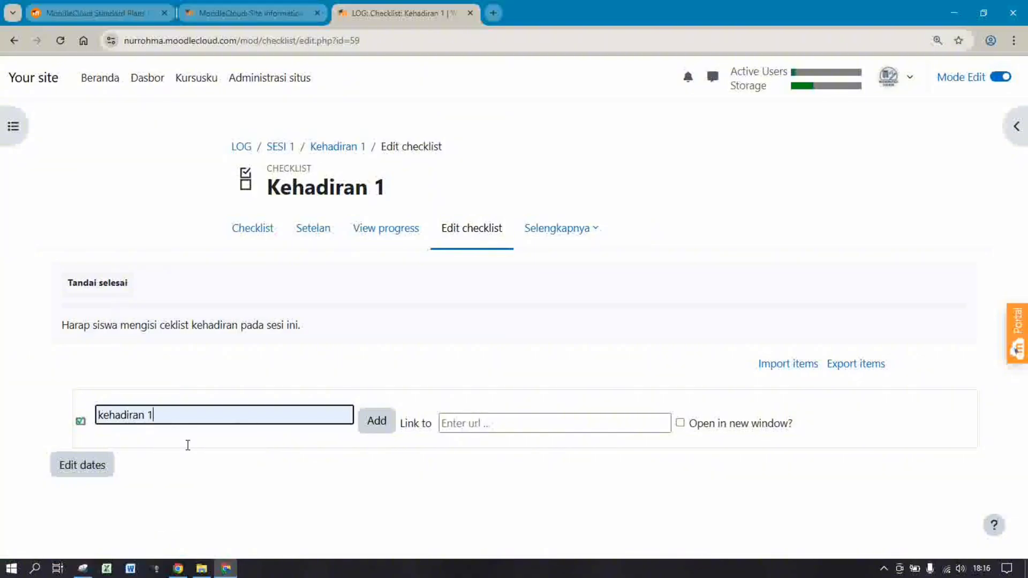
{"action": "left_click", "coordinate": [104, 416]}
{"action": "key", "text": "BackSpace"}
{"action": "type", "text": "K"}
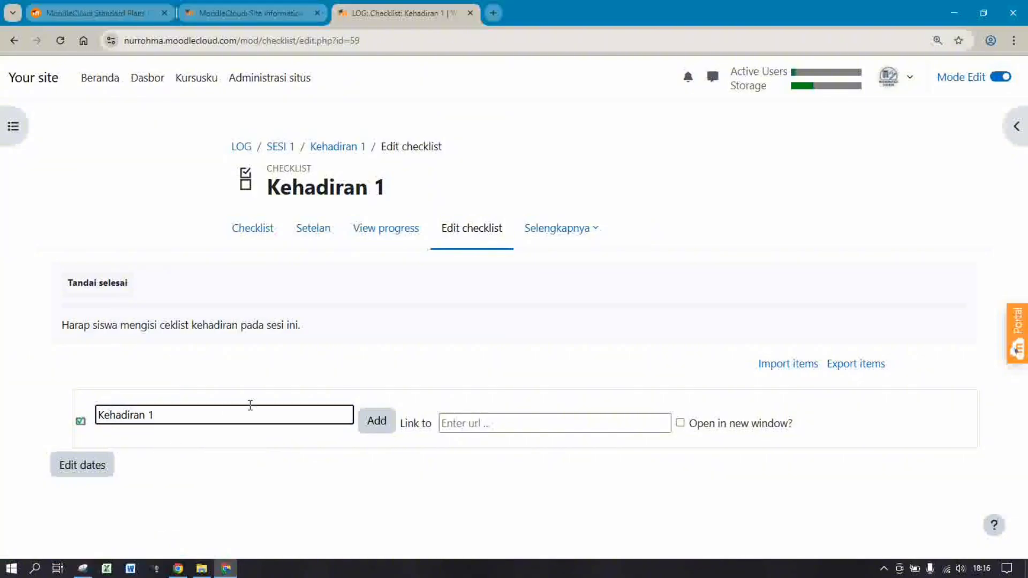
{"action": "left_click", "coordinate": [380, 423]}
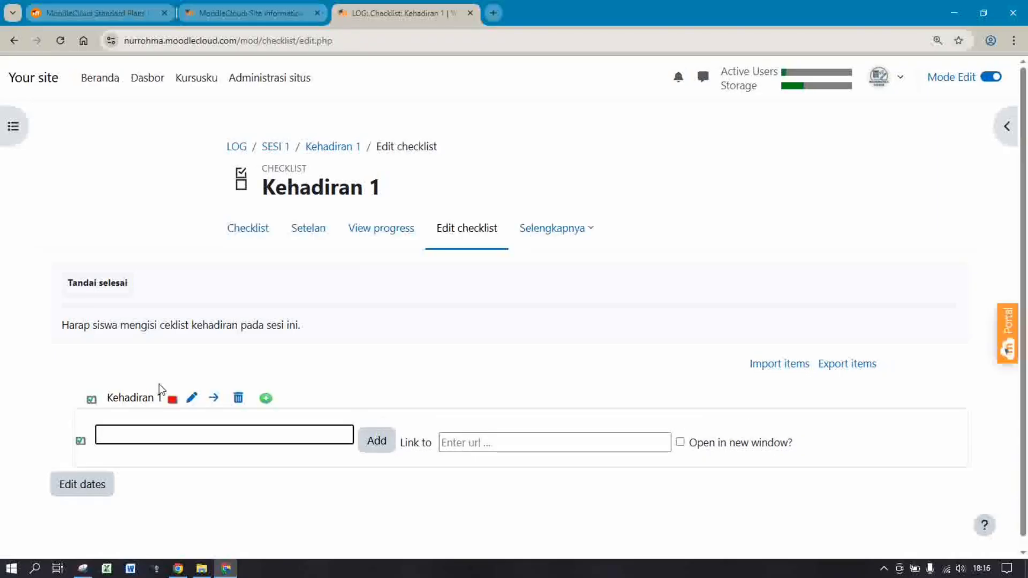
{"action": "left_click", "coordinate": [92, 403]}
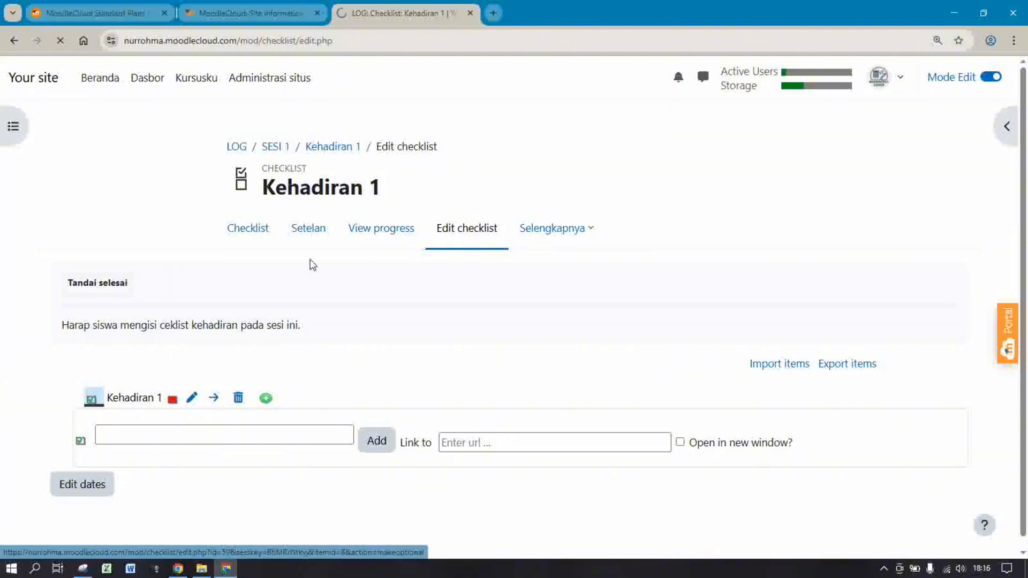
Preview the checklist, tick Kehadiran 1, then turn Kehadiran 1 into a heading
{"action": "left_click", "coordinate": [254, 234]}
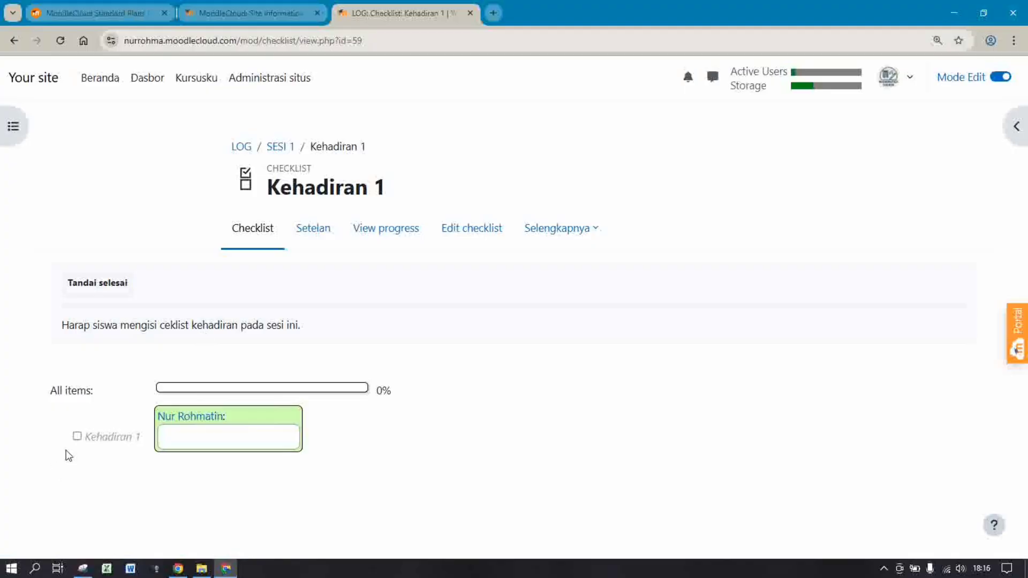
{"action": "left_click", "coordinate": [77, 437]}
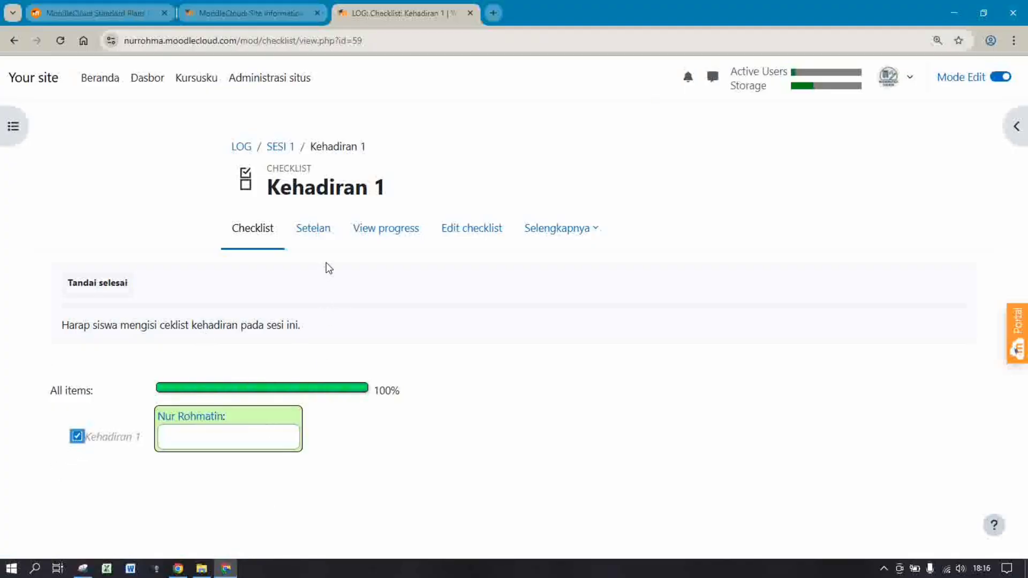
{"action": "left_click", "coordinate": [456, 232]}
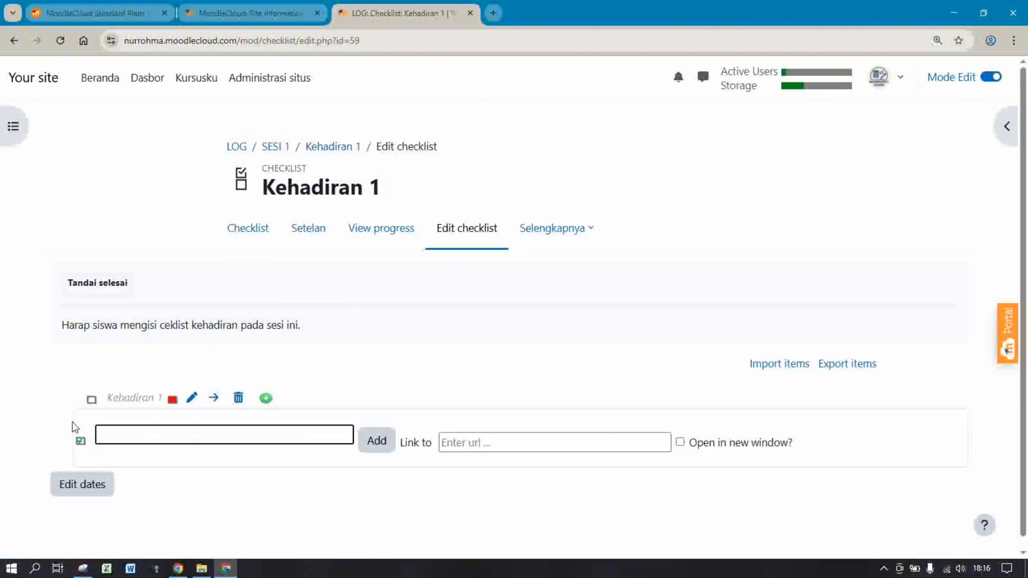
{"action": "left_click", "coordinate": [92, 403]}
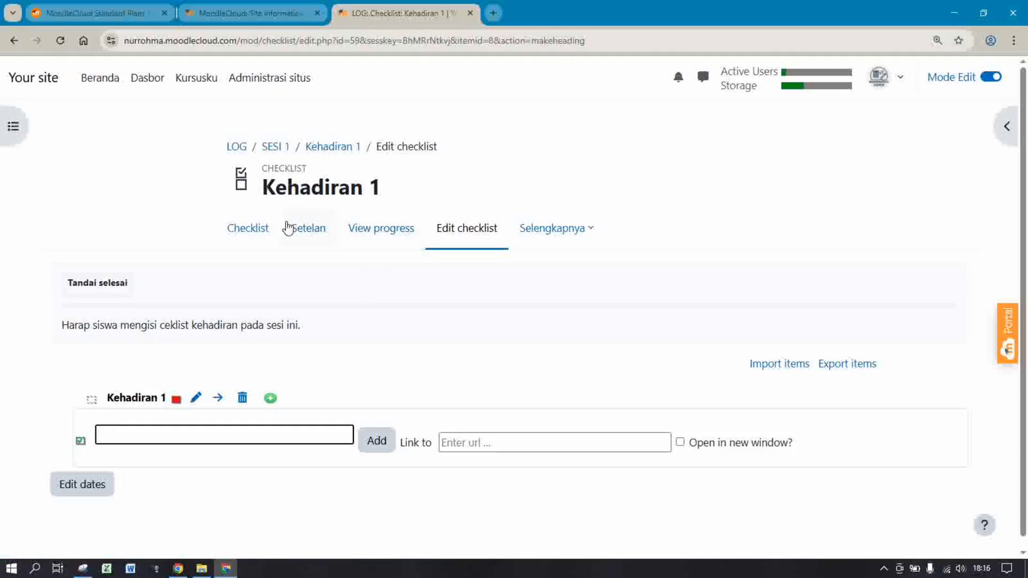
Preview the checklist with Kehadiran 1 shown as a heading, then return to item editing
{"action": "left_click", "coordinate": [257, 238]}
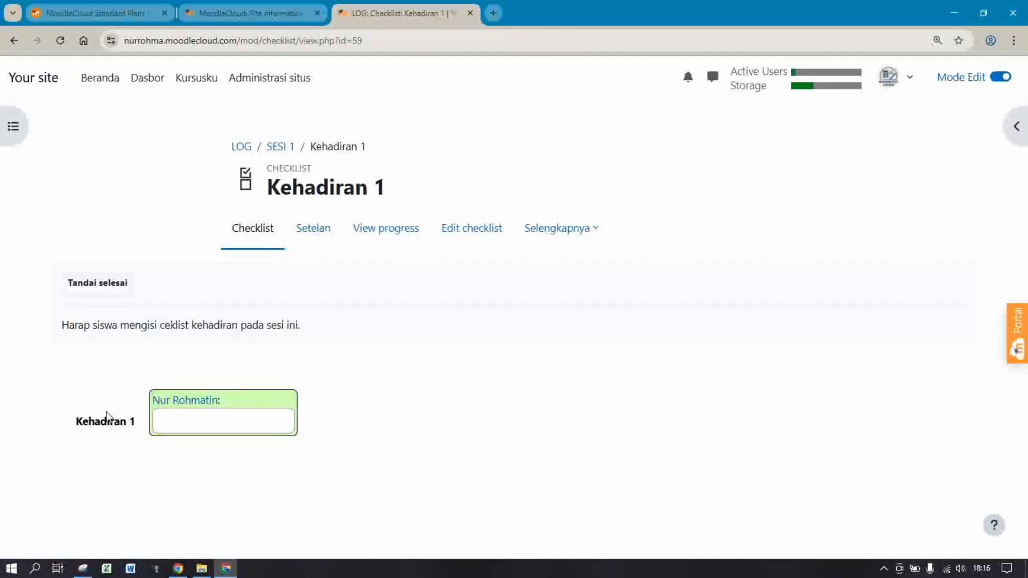
{"action": "left_click", "coordinate": [171, 423]}
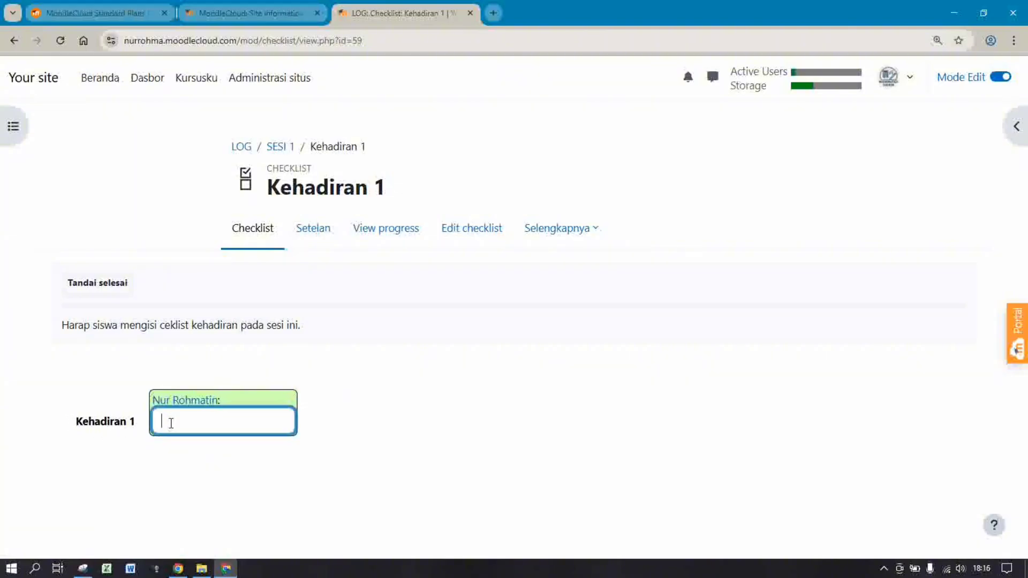
{"action": "left_click", "coordinate": [82, 418]}
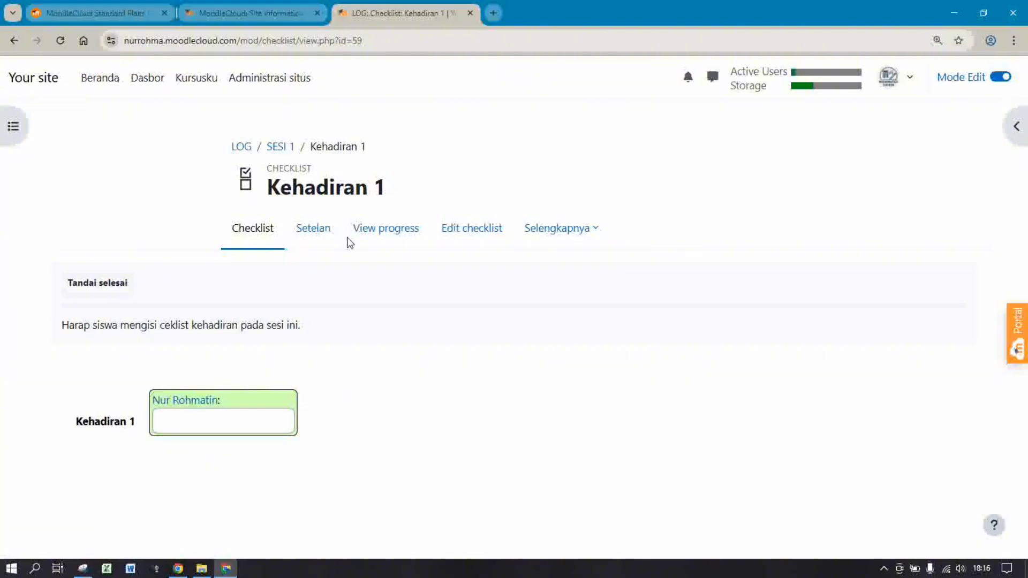
{"action": "left_click", "coordinate": [468, 237]}
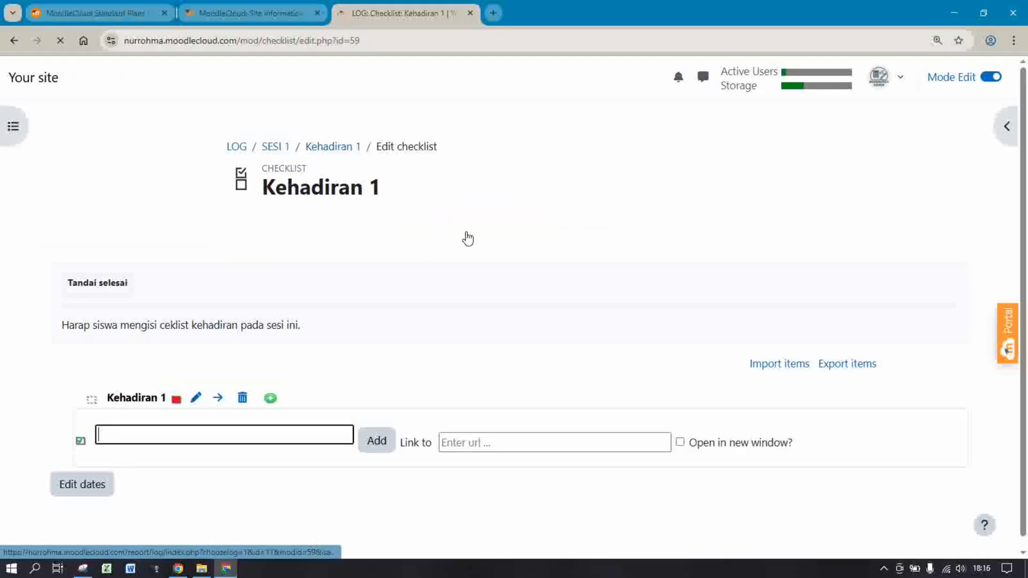
Make Kehadiran 1 a required item and update its text
{"action": "left_click", "coordinate": [92, 400]}
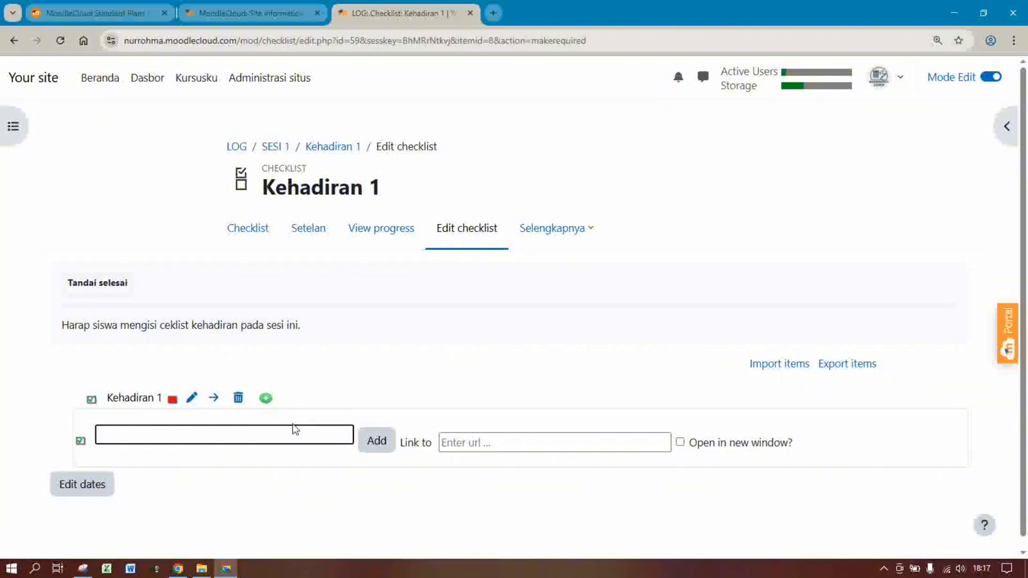
{"action": "left_click", "coordinate": [193, 399]}
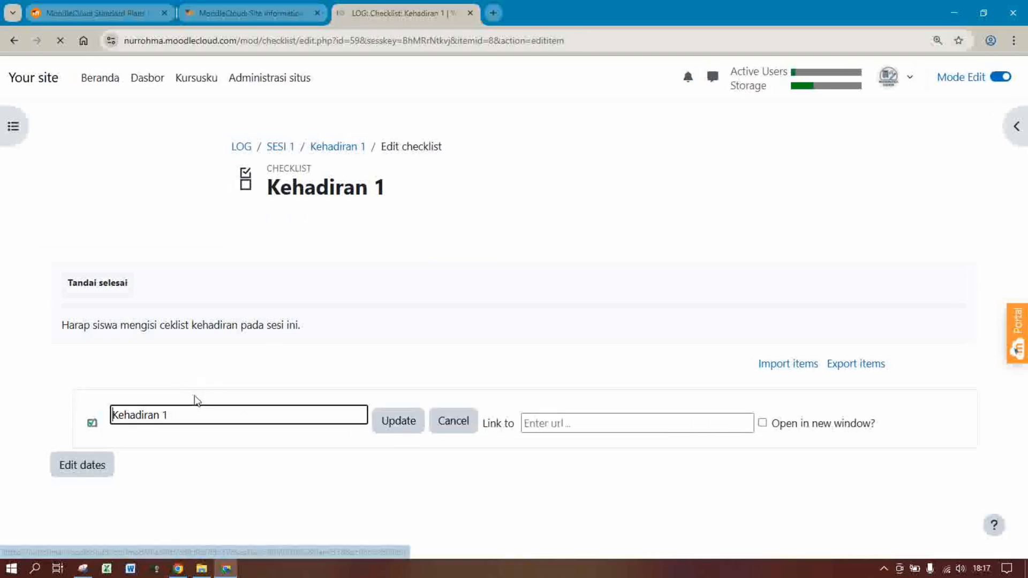
{"action": "left_click", "coordinate": [410, 423]}
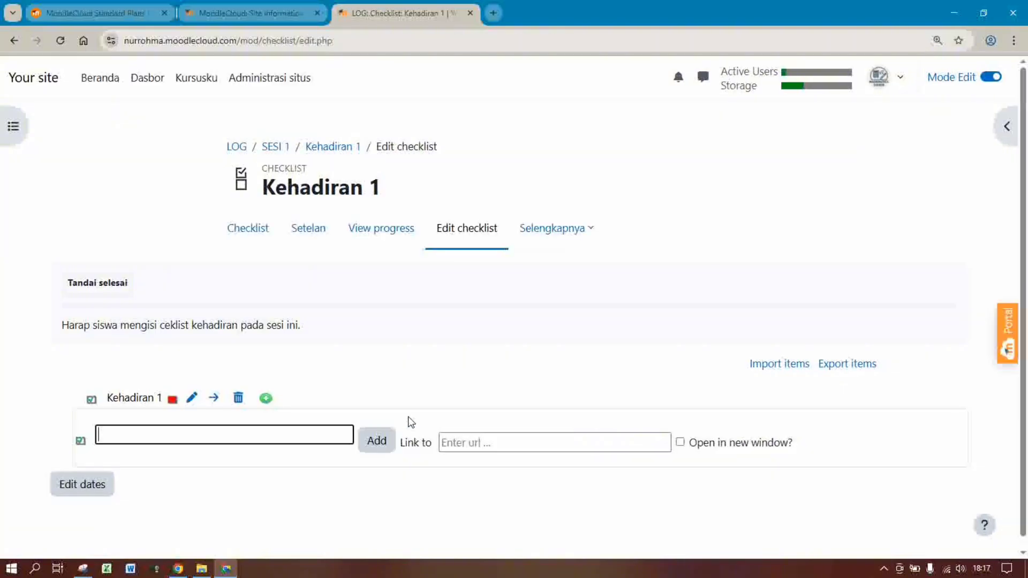
Test the Kehadiran 1 checkbox on the checklist, leave it ticked, and return to SESI 1
{"action": "left_click", "coordinate": [258, 233]}
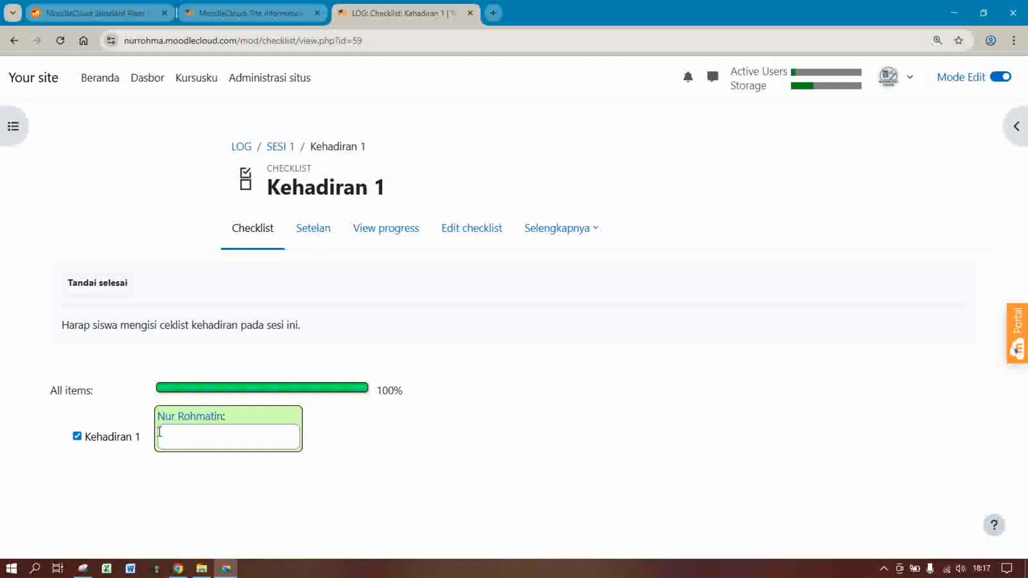
{"action": "left_click", "coordinate": [77, 437]}
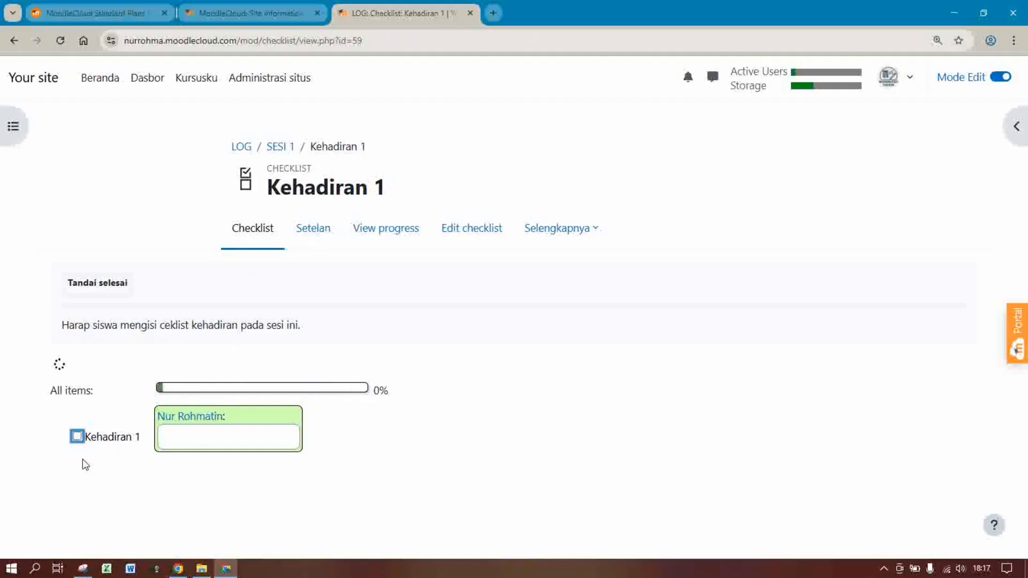
{"action": "left_click", "coordinate": [77, 438]}
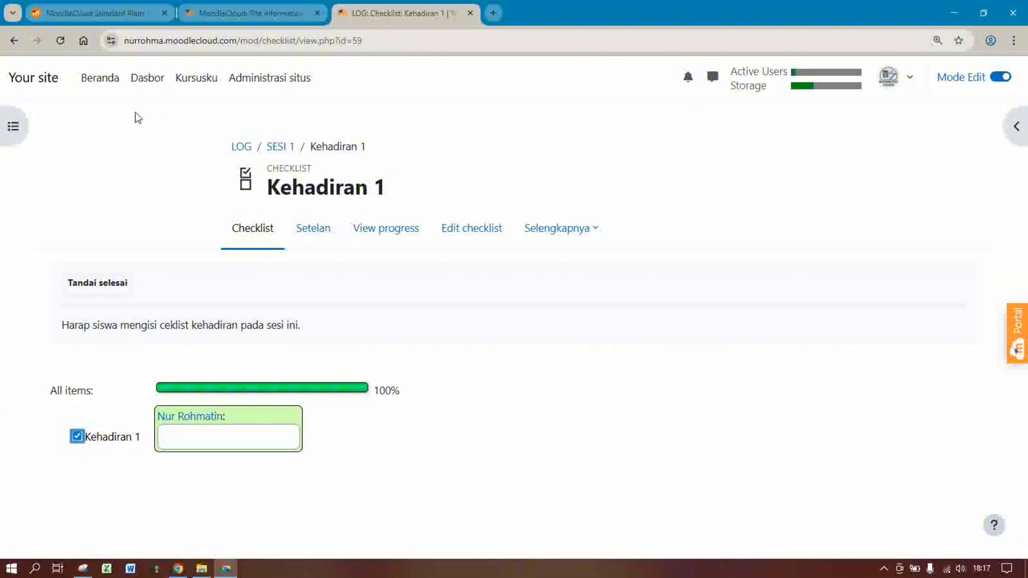
{"action": "left_click", "coordinate": [284, 154]}
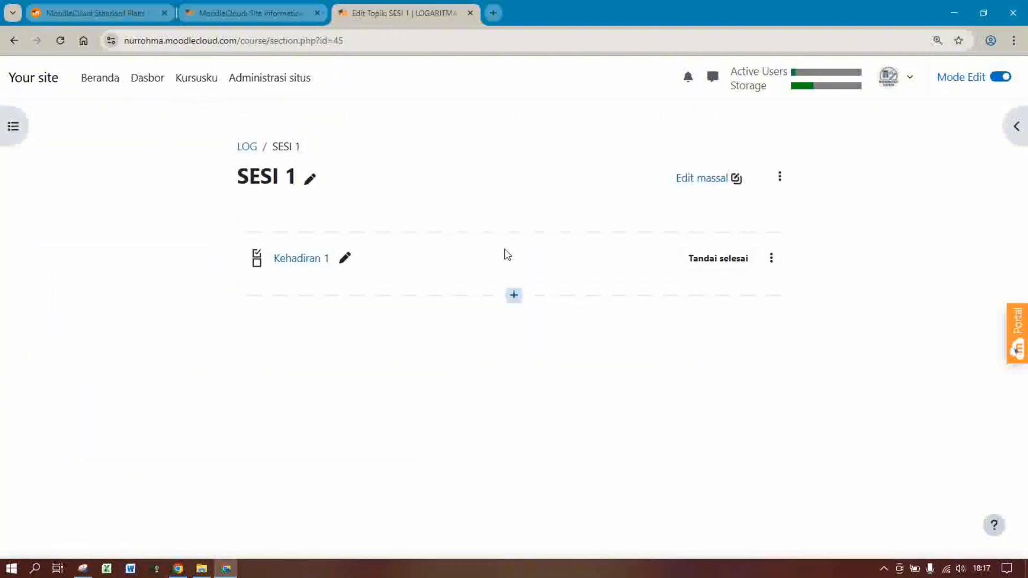
Add a Berkas resource below Kehadiran 1 in SESI 1 via Aktivitas atau sumber daya
{"action": "left_click", "coordinate": [514, 296]}
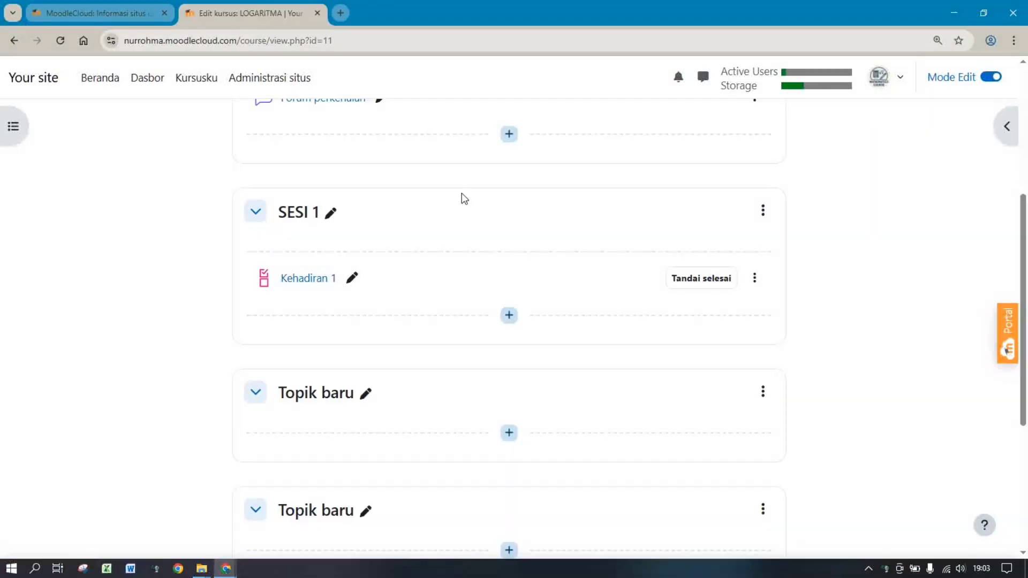
{"action": "left_click", "coordinate": [510, 315]}
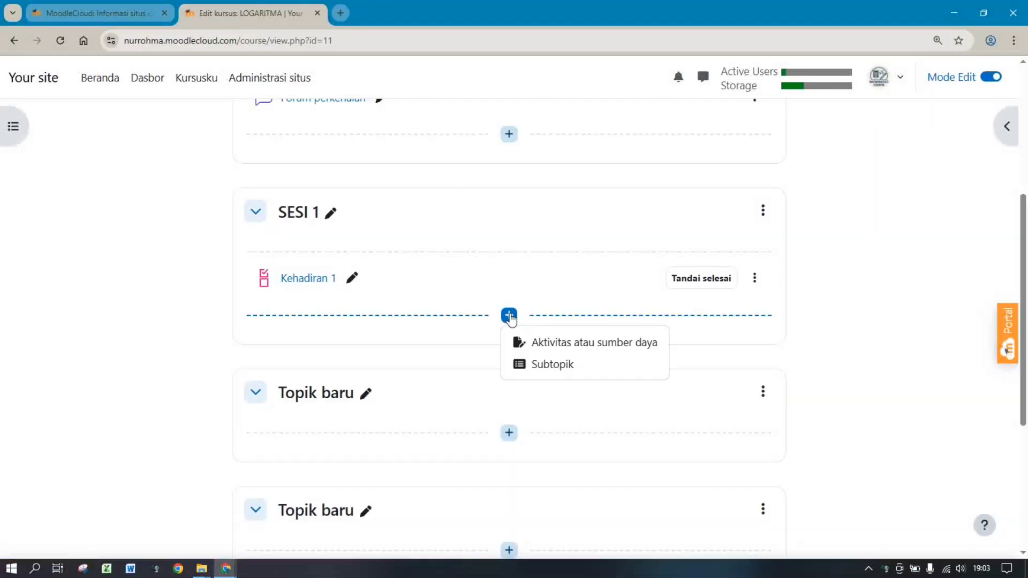
{"action": "left_click", "coordinate": [533, 346]}
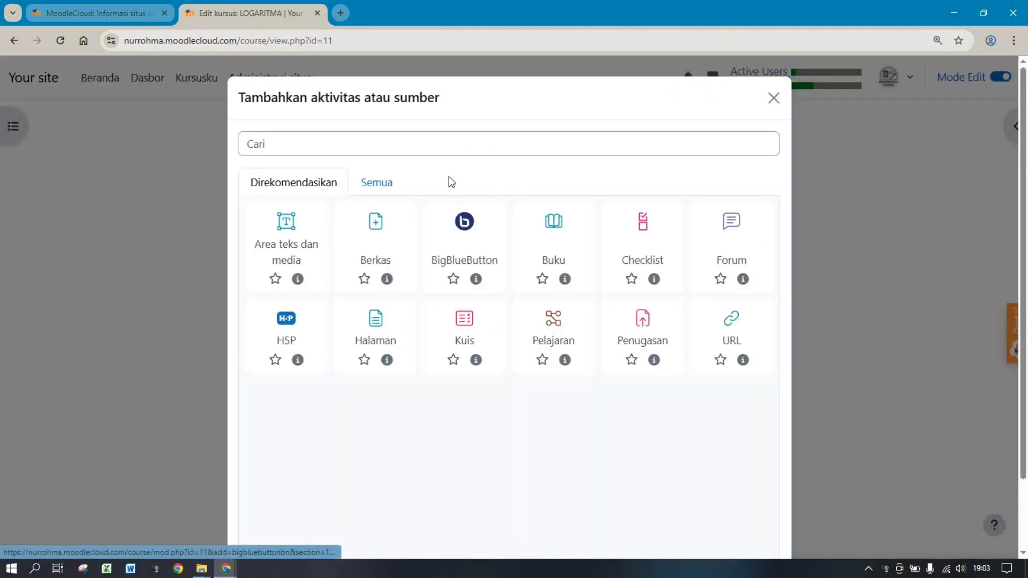
{"action": "left_click", "coordinate": [382, 234]}
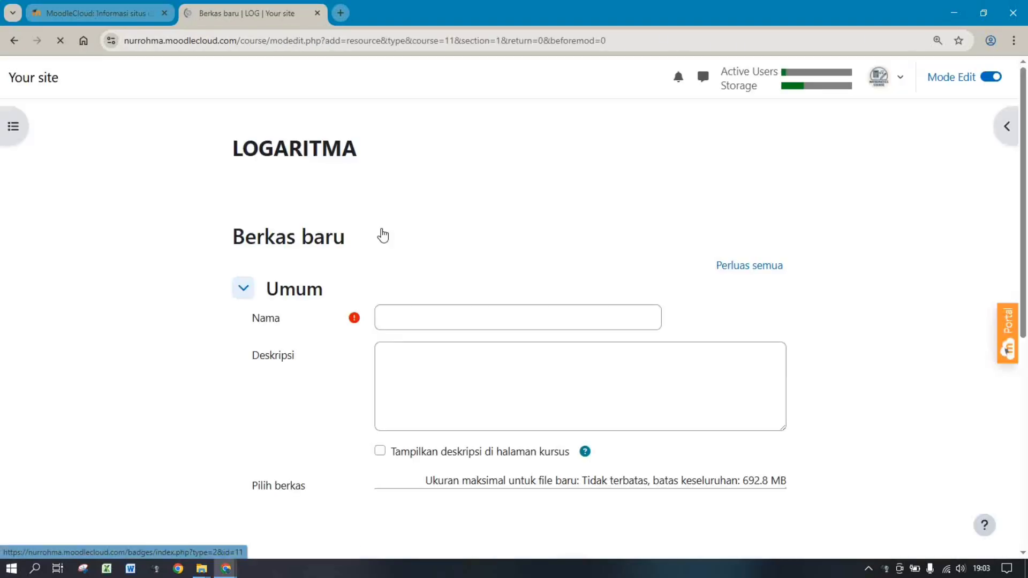
Name the resource 'Materi 1' and describe it as covering sifat-sifat Logaritma with simple example problems
{"action": "left_click", "coordinate": [441, 319]}
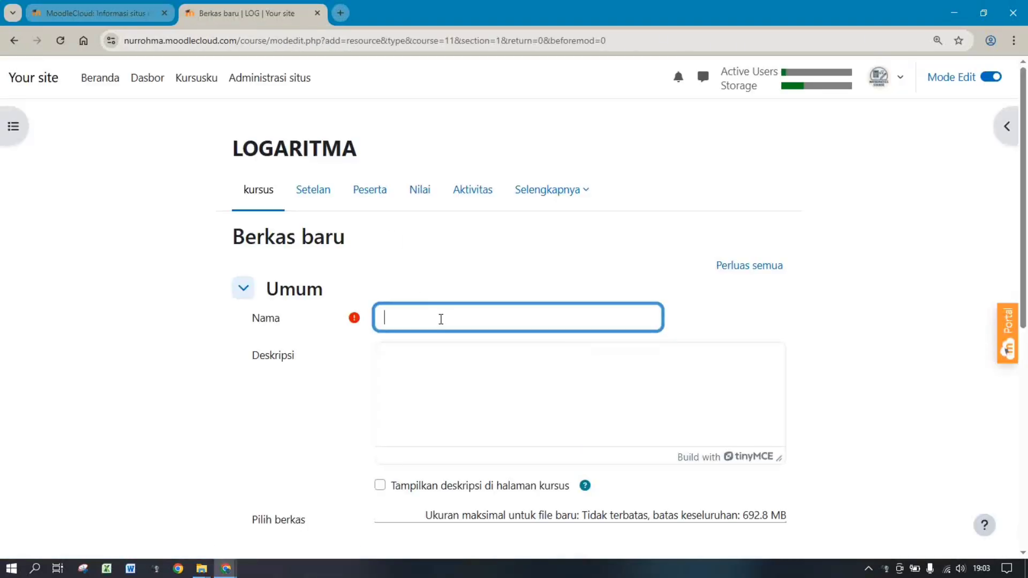
{"action": "type", "text": "mM"}
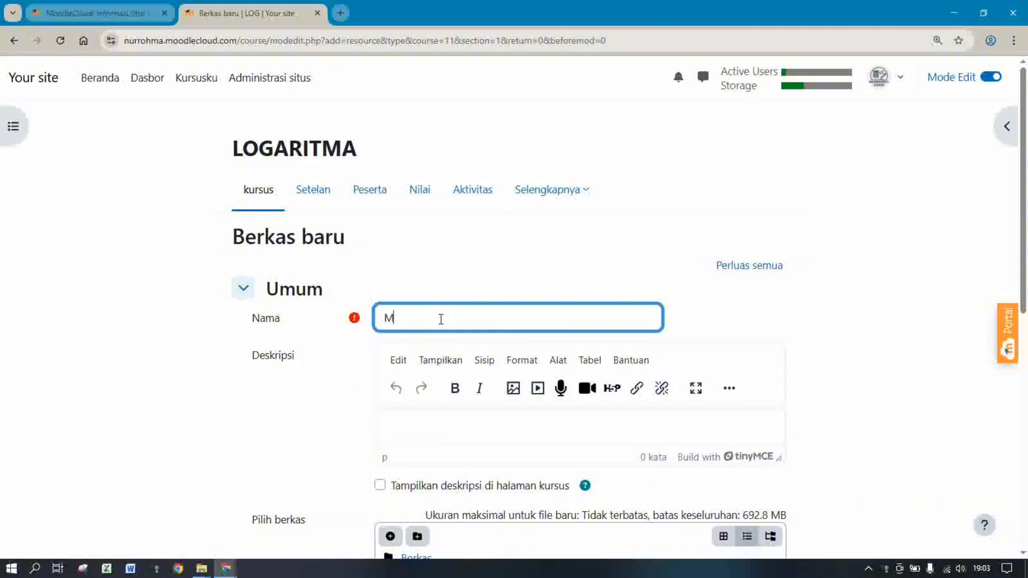
{"action": "type", "text": "ateri 1"}
{"action": "left_click", "coordinate": [528, 421]}
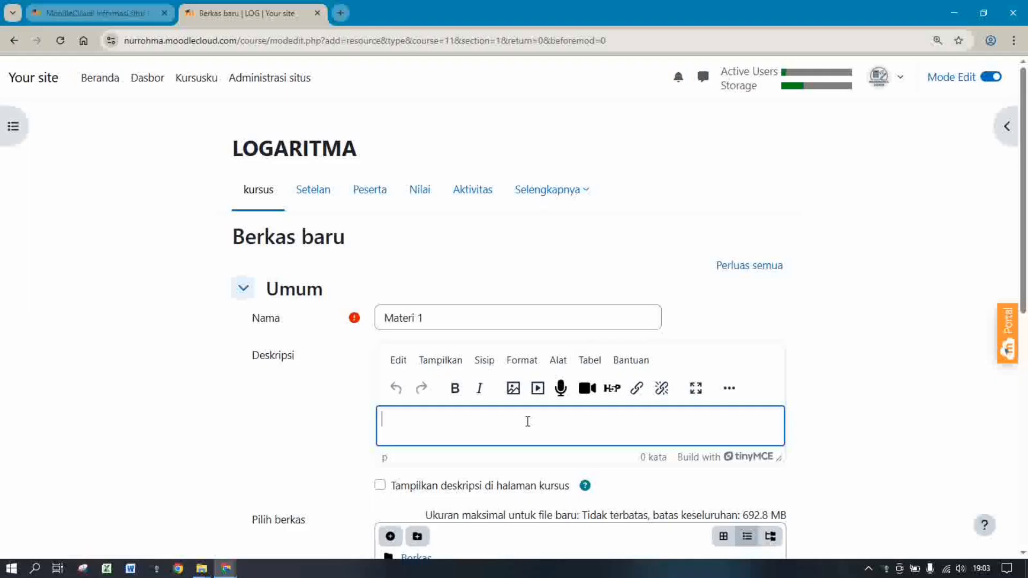
{"action": "type", "text": "Pada materi ini"}
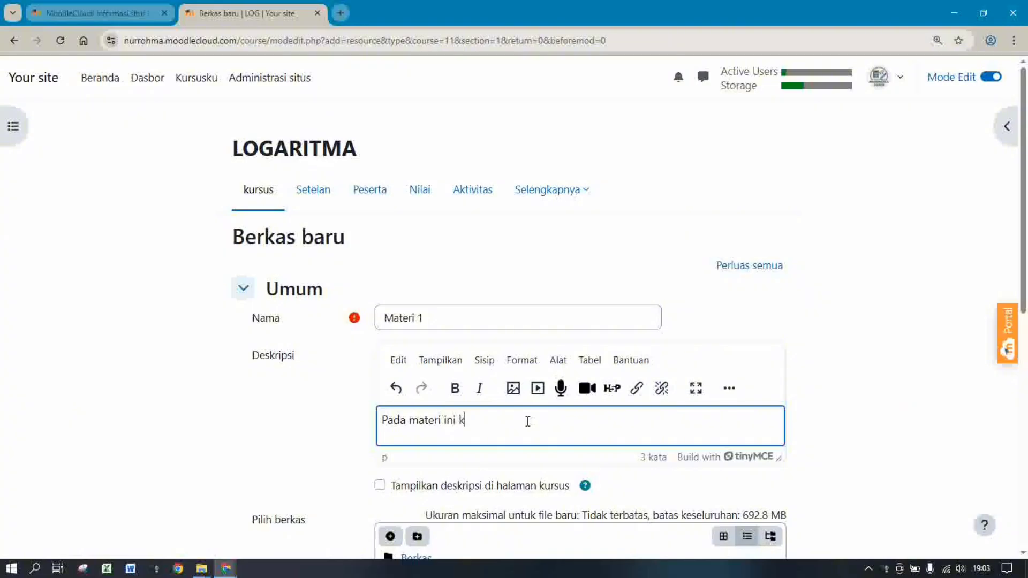
{"action": "type", "text": "kita akan belajar tentan"}
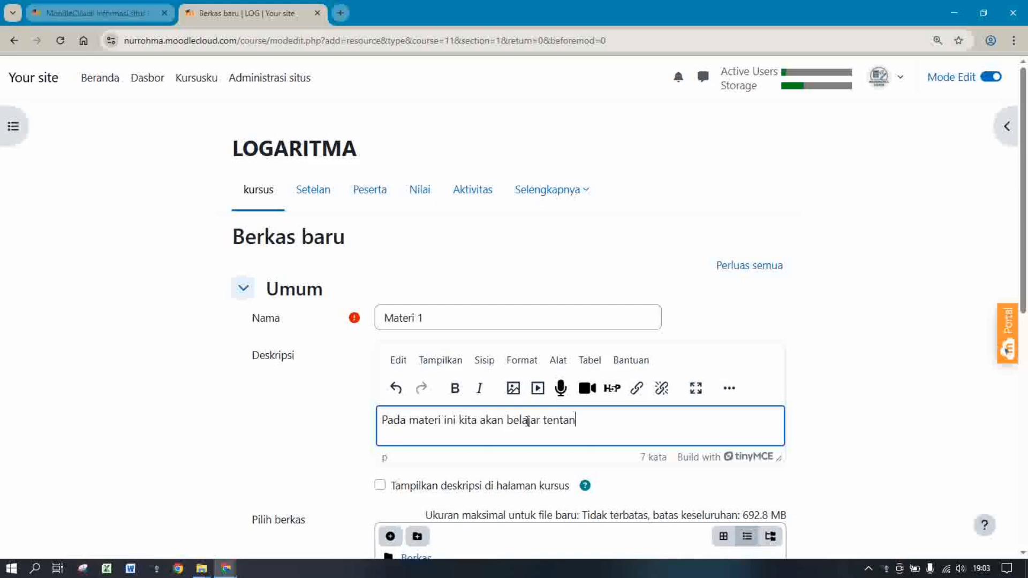
{"action": "type", "text": "g sifat"}
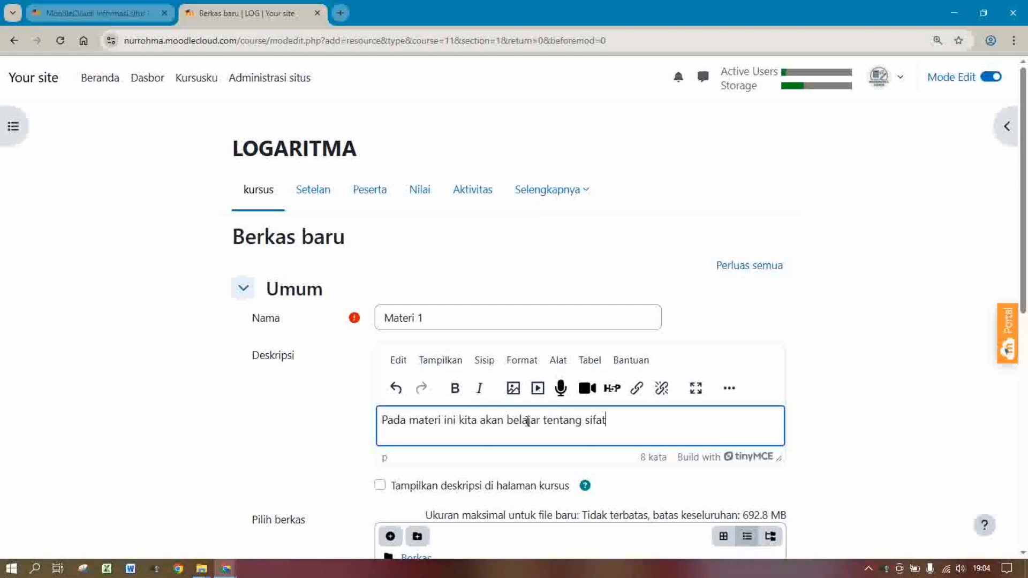
{"action": "type", "text": "-sifat Logaritma"}
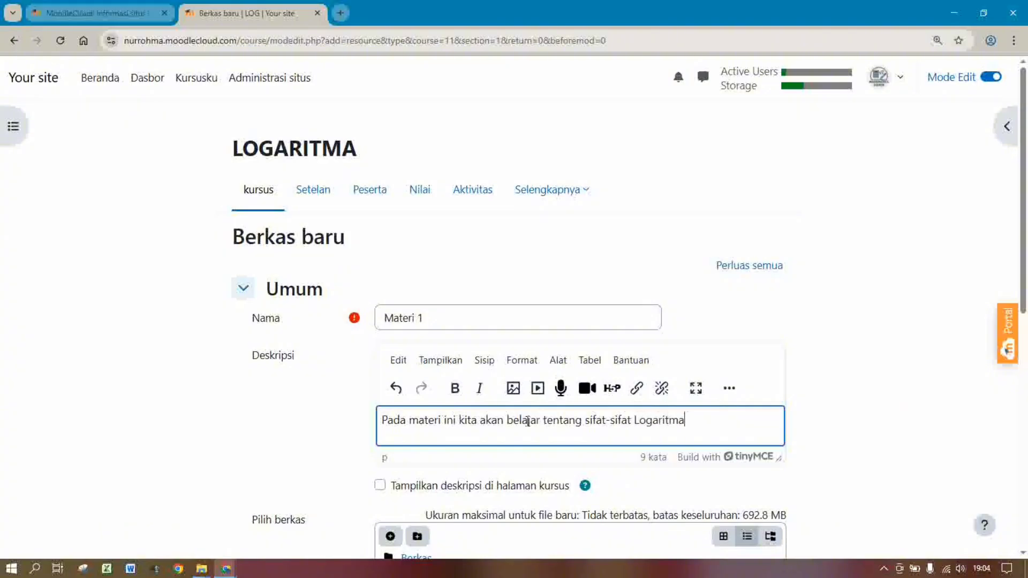
{"action": "type", "text": ", dan beberapa contoh "}
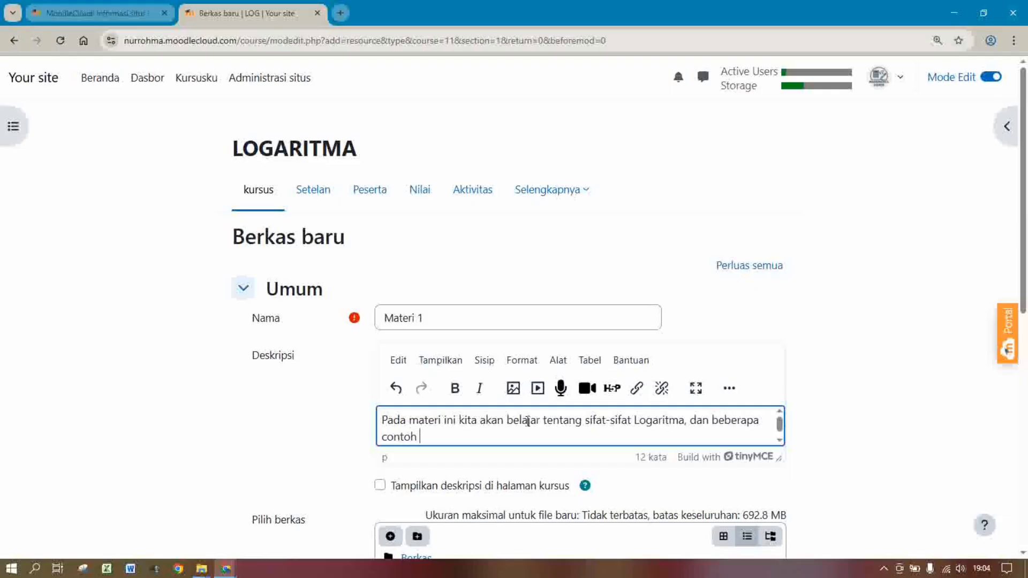
{"action": "type", "text": "soal sederhana t"}
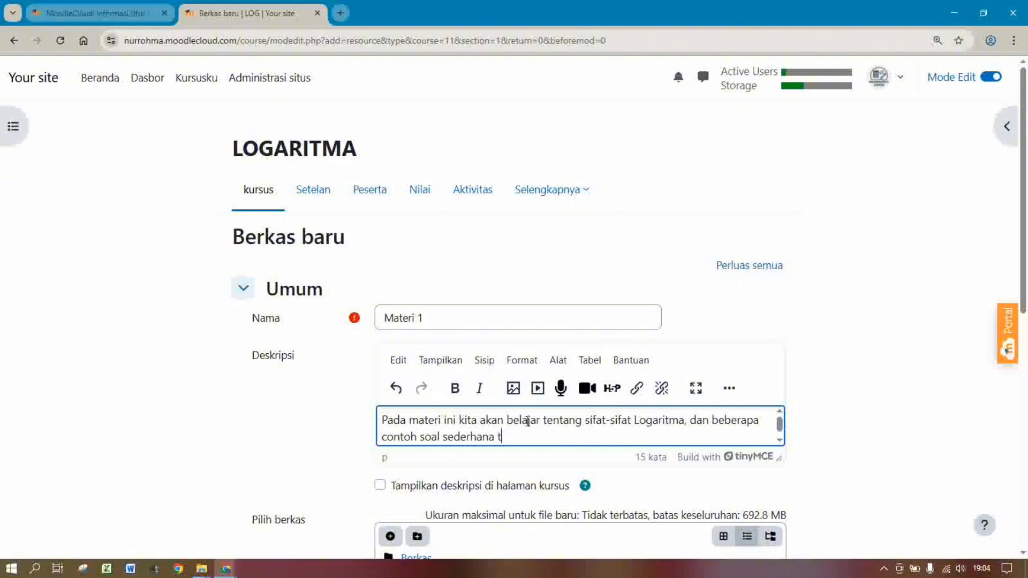
{"action": "type", "text": "entang Logaritma."}
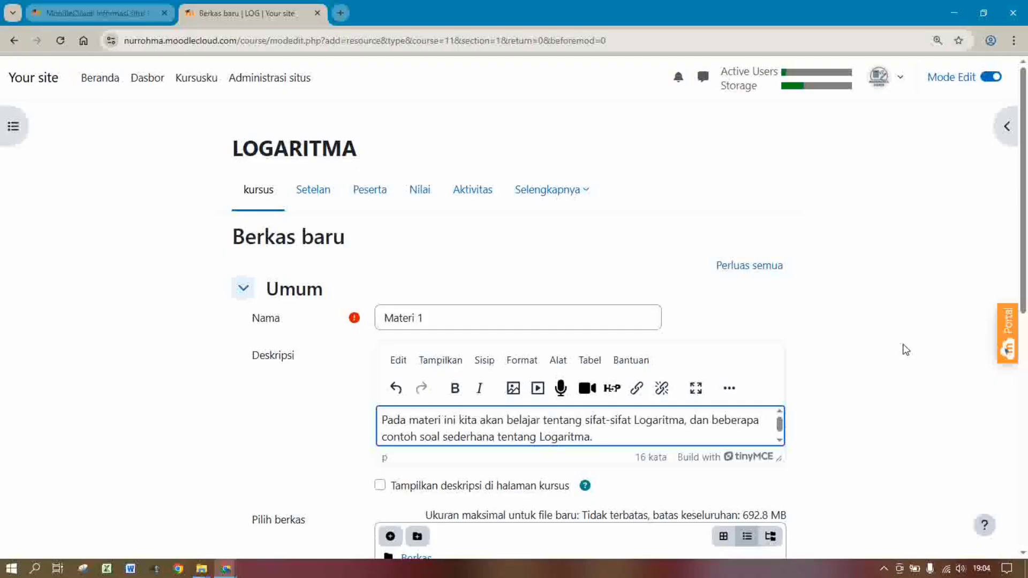
{"action": "scroll", "coordinate": [674, 259], "scroll_direction": "down", "scroll_amount": 3}
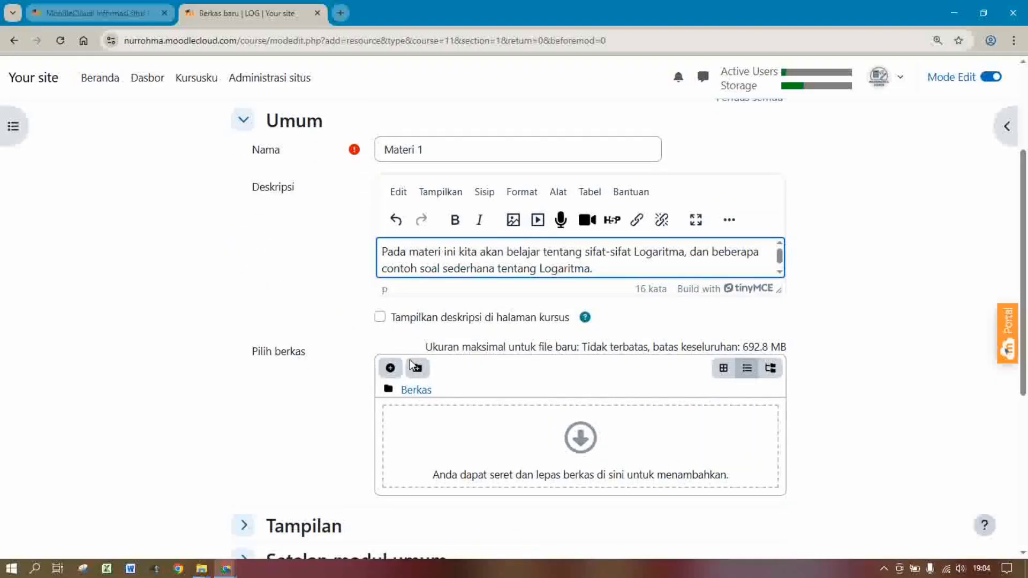
Choose the Logaritma presentation from the computer in the file picker and upload it
{"action": "left_click", "coordinate": [393, 368]}
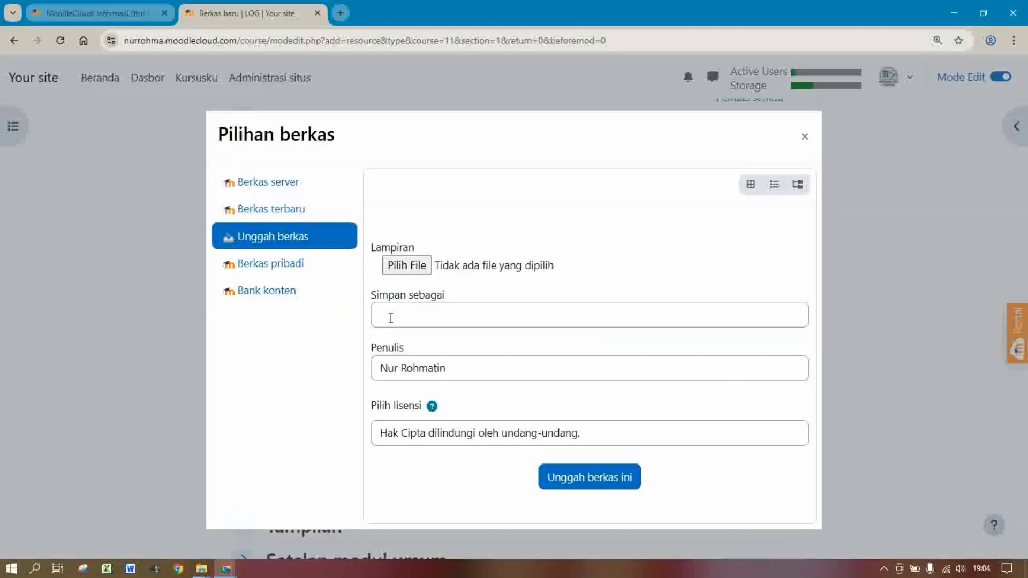
{"action": "left_click", "coordinate": [401, 262]}
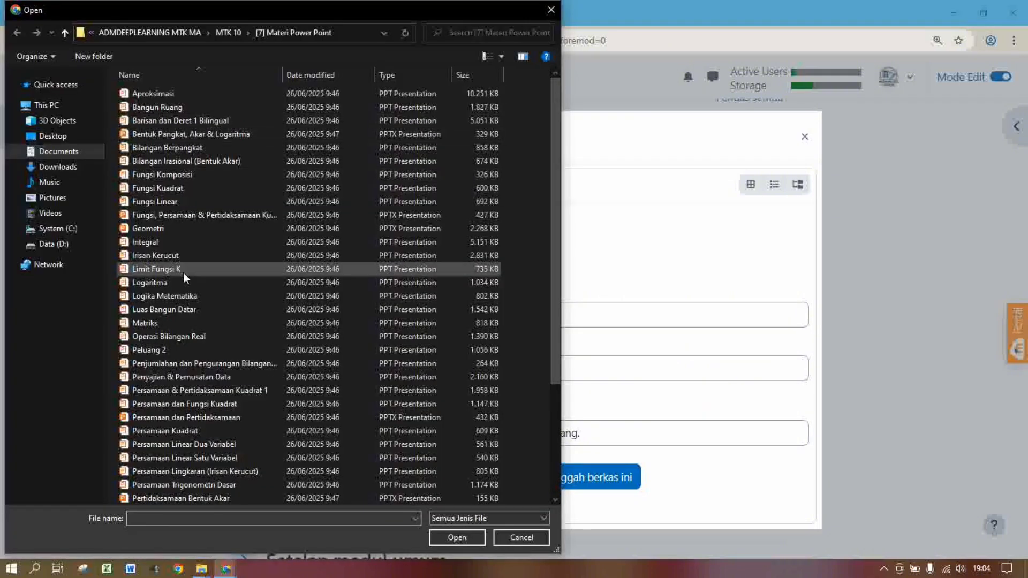
{"action": "double_click", "coordinate": [167, 285]}
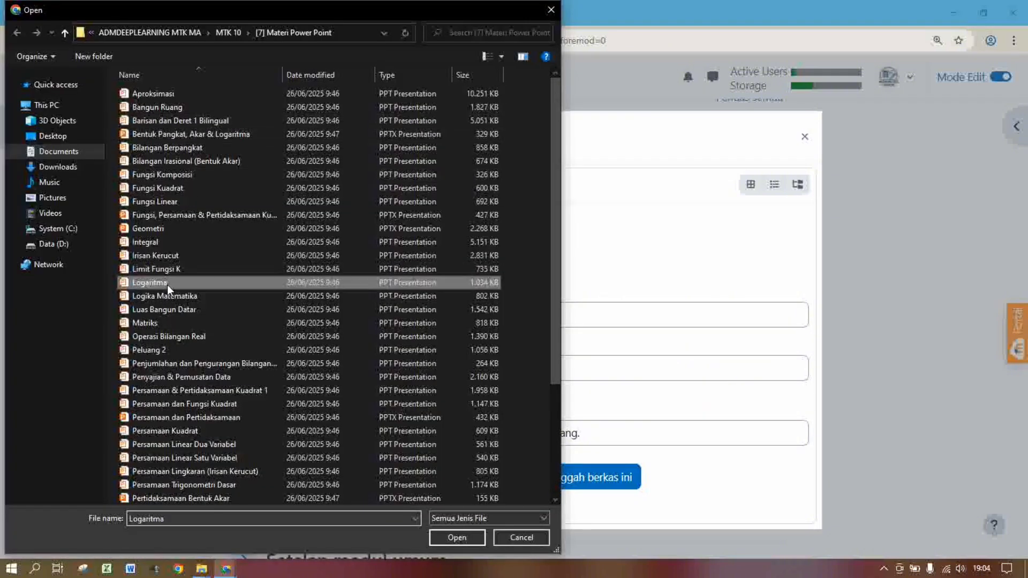
{"action": "left_click", "coordinate": [558, 482]}
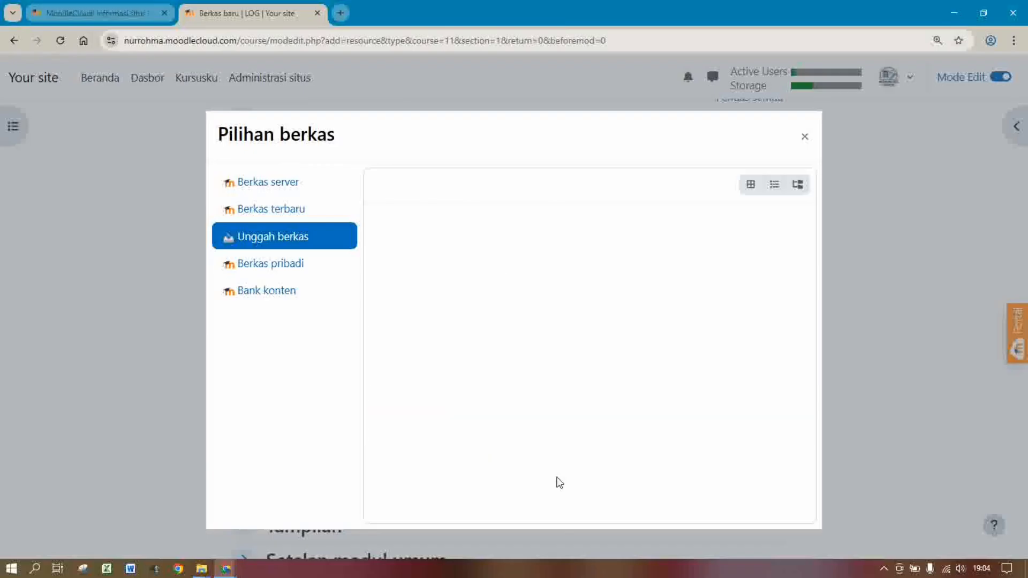
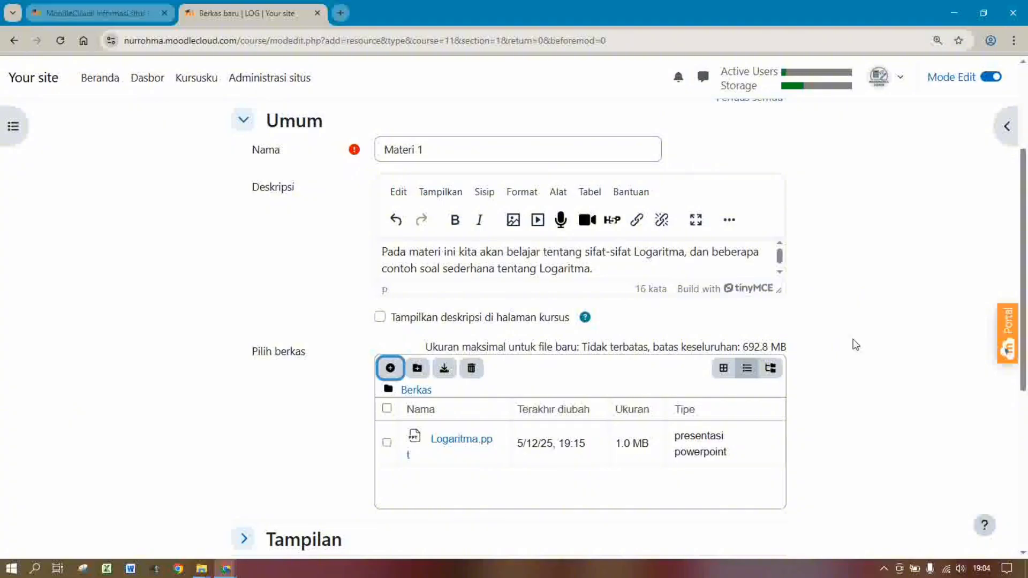
Save the Materi 1 resource with Logaritma.ppt attached and go back to the LOGARITMA course
{"action": "scroll", "coordinate": [1018, 268], "scroll_direction": "down", "scroll_amount": 5}
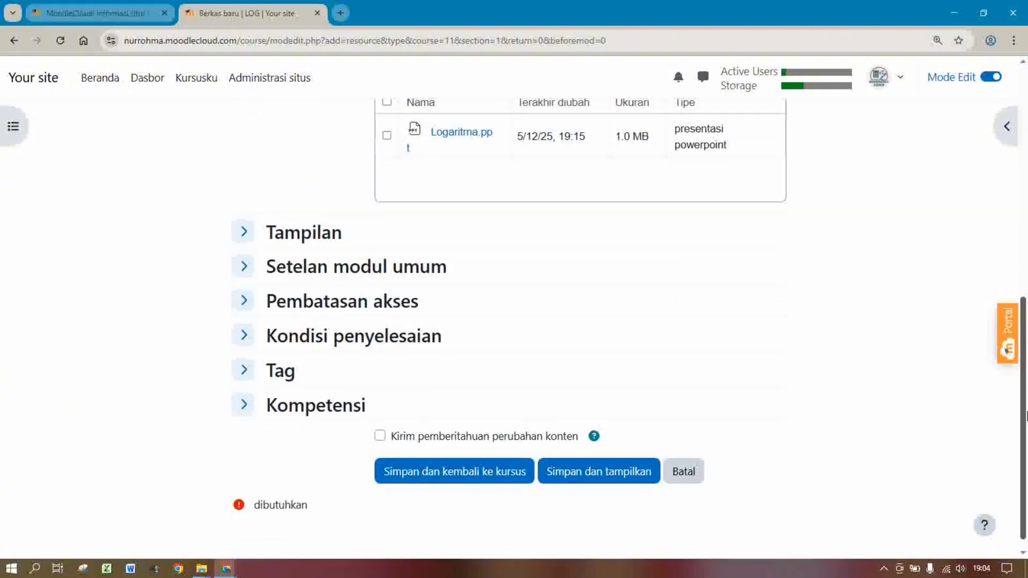
{"action": "left_click", "coordinate": [449, 478]}
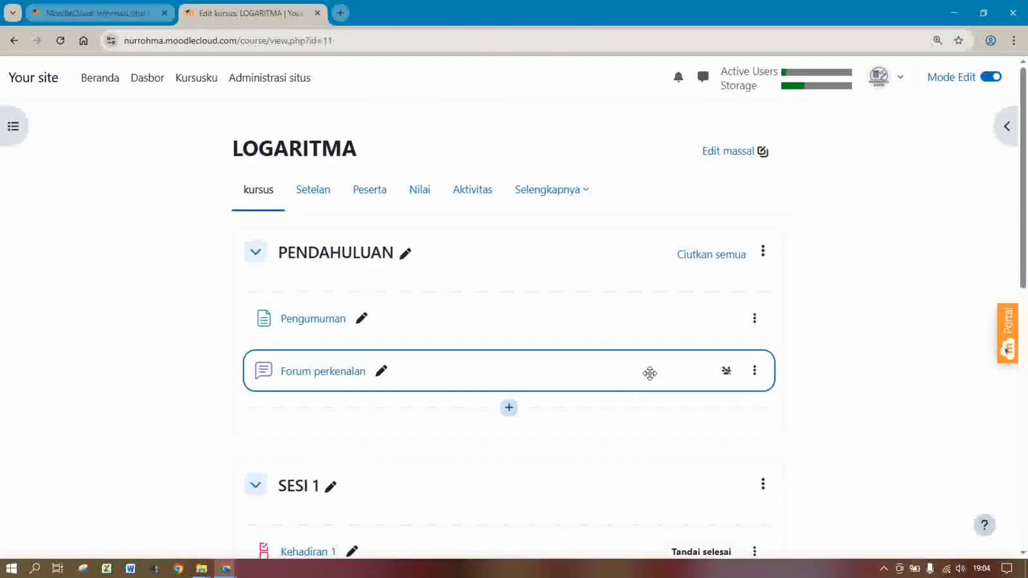
Add a Forum activity to SESI 1 and name it 'Diskusi 1'
{"action": "left_click_drag", "start_coordinate": [1026, 196], "coordinate": [1027, 339]}
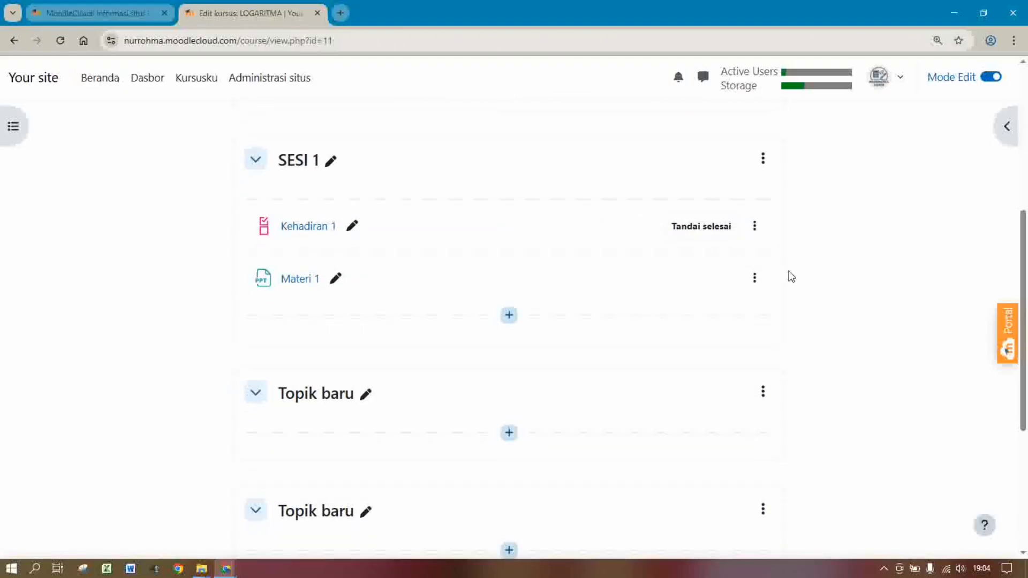
{"action": "left_click", "coordinate": [509, 326]}
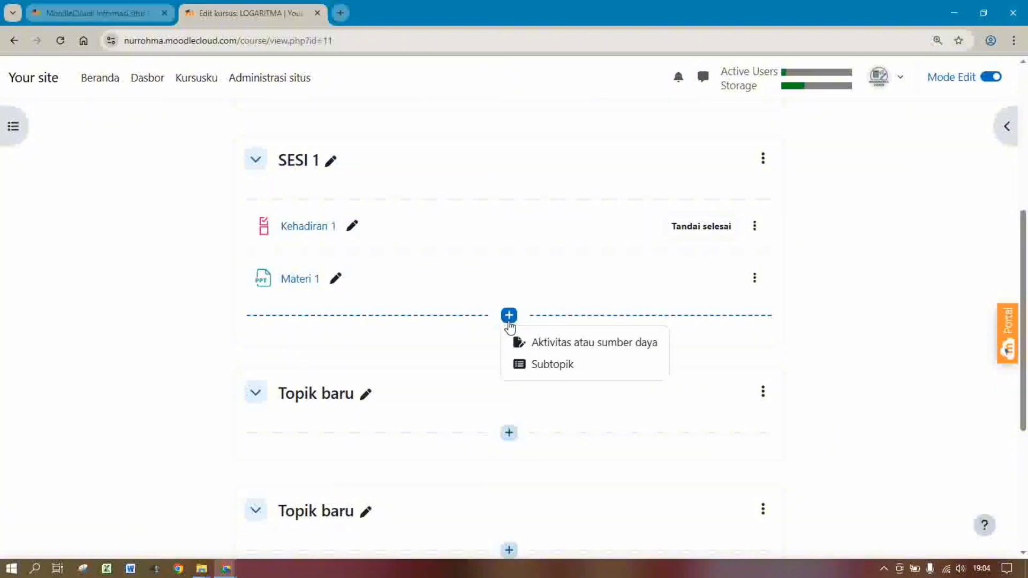
{"action": "left_click", "coordinate": [540, 349]}
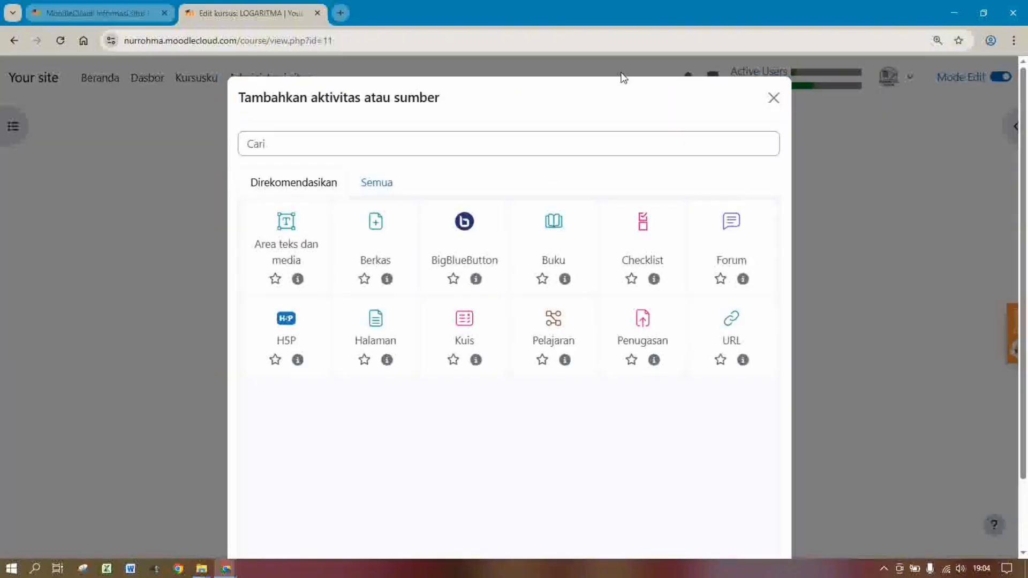
{"action": "left_click", "coordinate": [726, 235]}
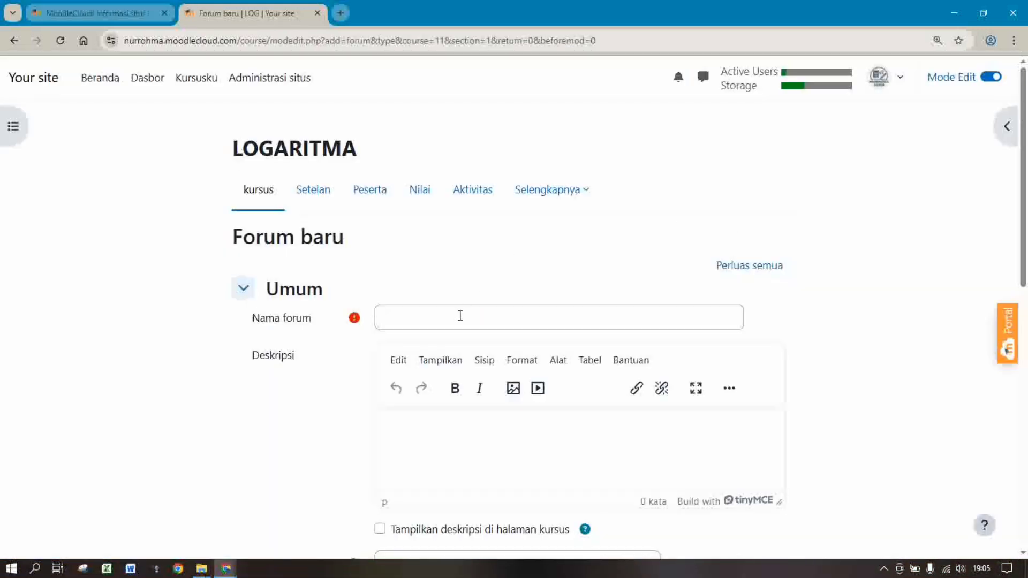
{"action": "left_click", "coordinate": [460, 316]}
{"action": "type", "text": "D"}
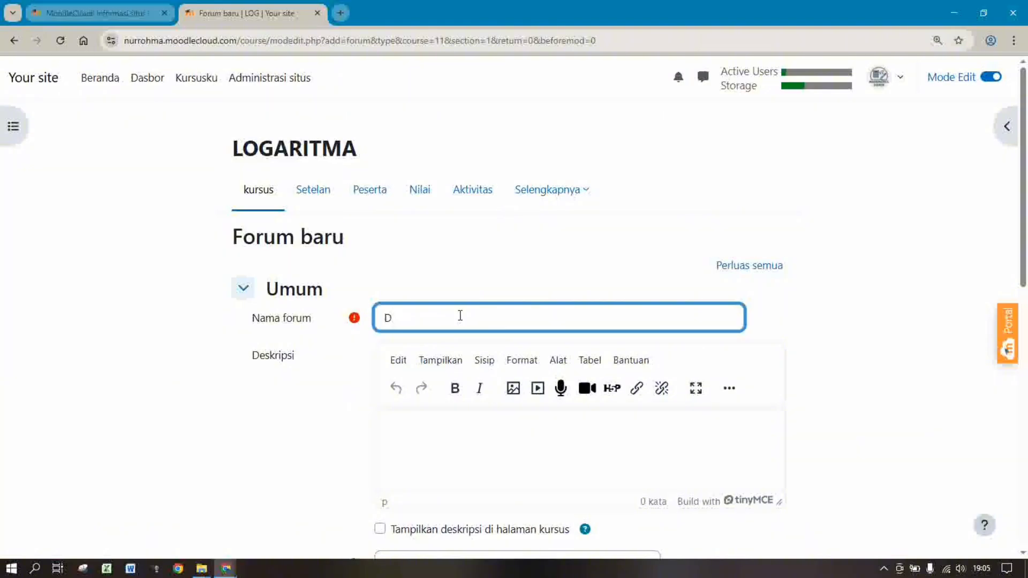
{"action": "type", "text": "iskusi 1"}
Write the forum description inviting students to discuss what they understand about Logaritma
{"action": "left_click", "coordinate": [435, 422]}
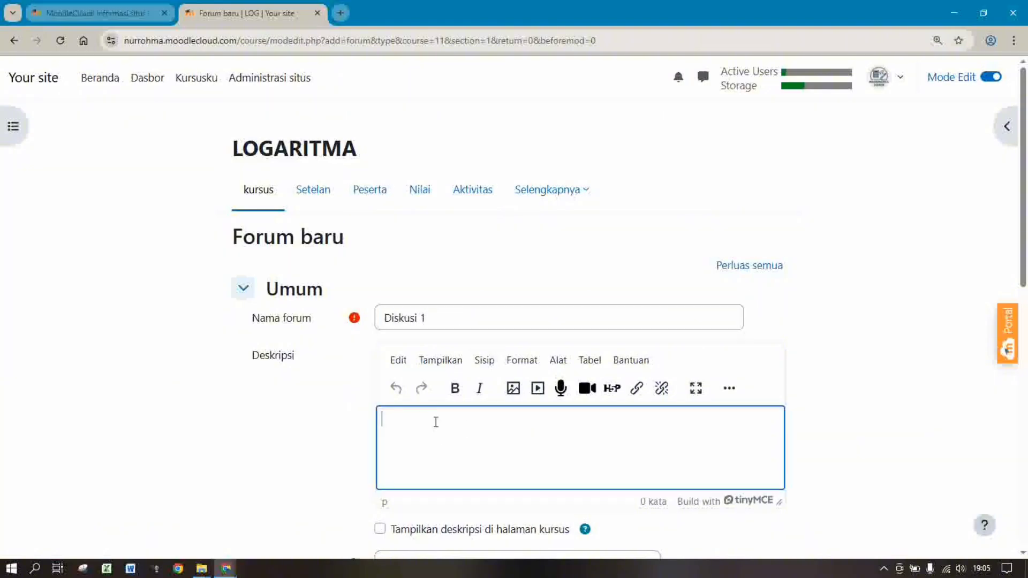
{"action": "type", "text": "Pada diskusi ini para si"}
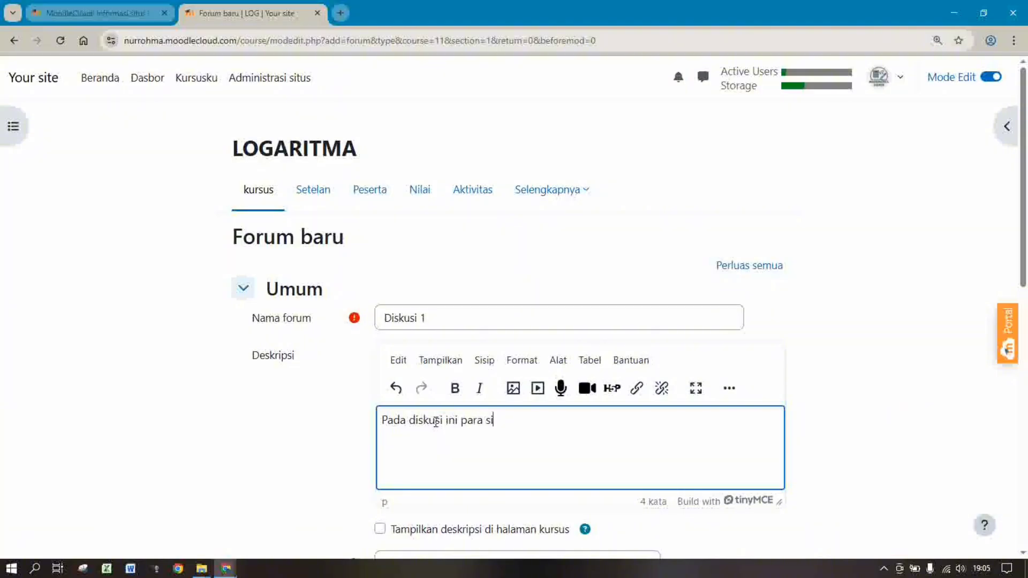
{"action": "type", "text": "swa d"}
{"action": "type", "text": "apkan untuk"}
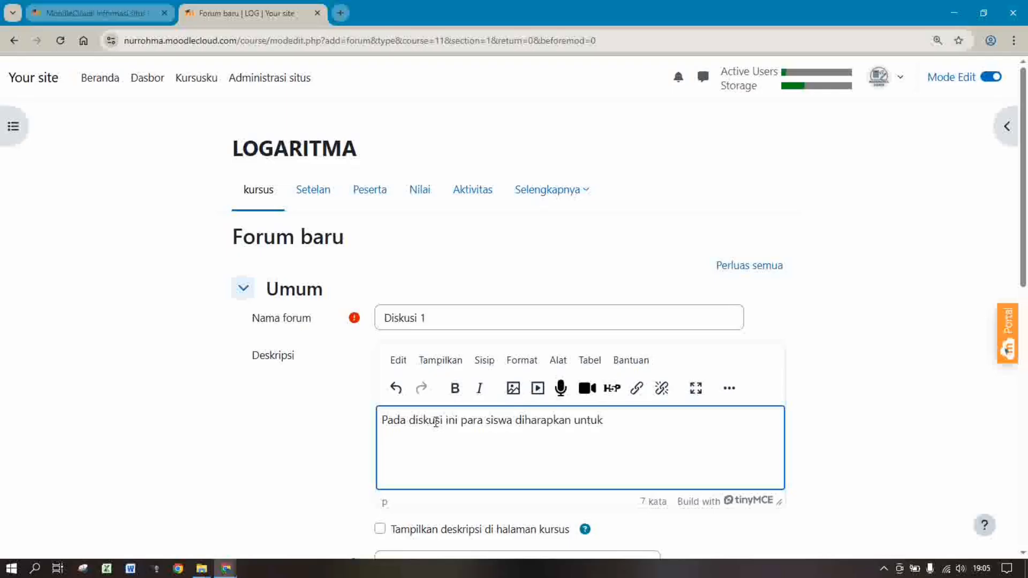
{"action": "type", "text": " men"}
{"action": "type", "text": "gi"}
{"action": "key", "text": "BackSpace"}
{"action": "key", "text": "BackSpace"}
{"action": "type", "text": "nyampaikan p"}
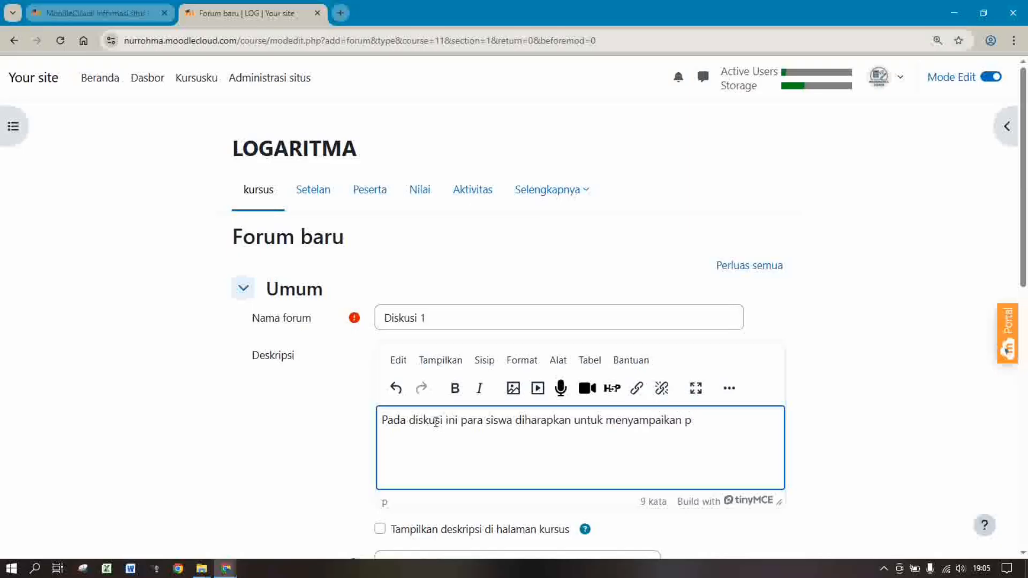
{"action": "key", "text": "BackSpace"}
{"action": "type", "text": "apa yang kalian "}
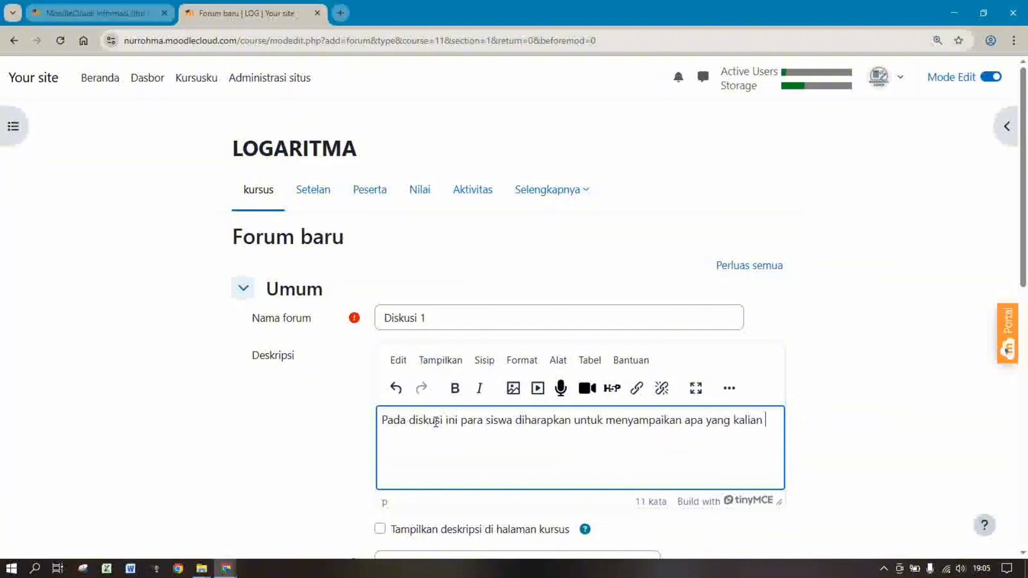
{"action": "type", "text": "pahami tentang"}
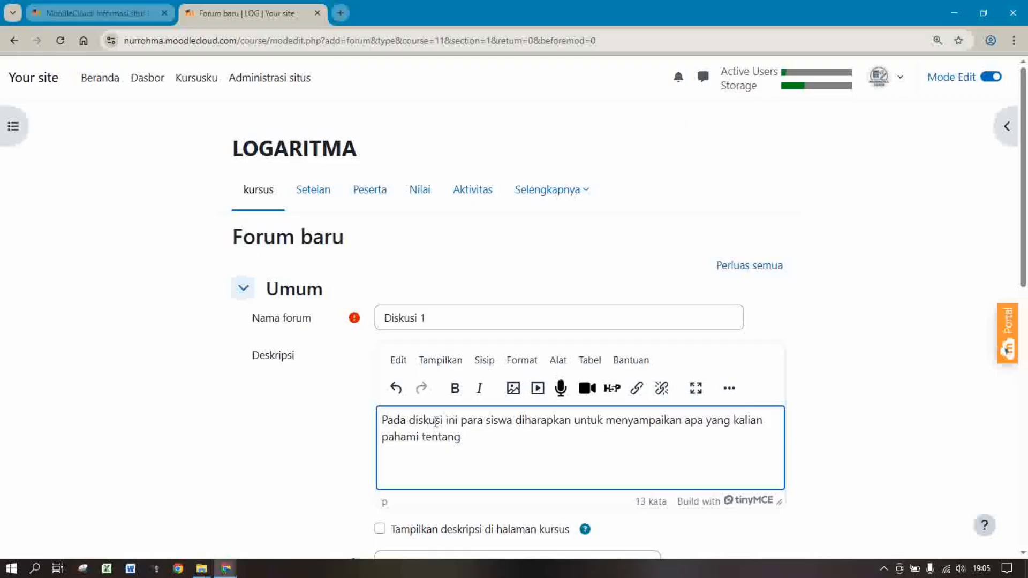
{"action": "type", "text": " Logaritma."}
{"action": "double_click", "coordinate": [650, 421]}
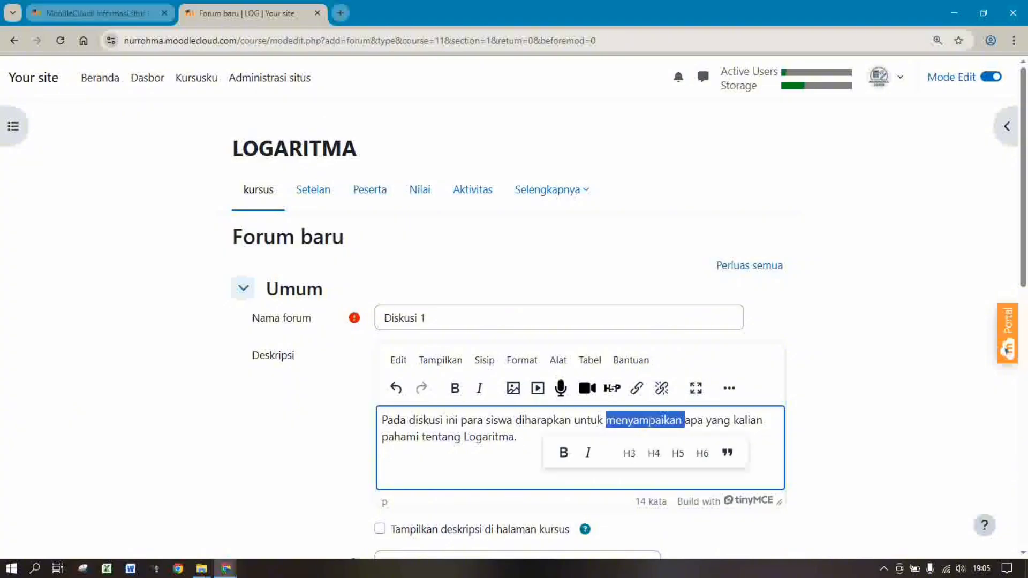
{"action": "type", "text": "berdiskusi t"}
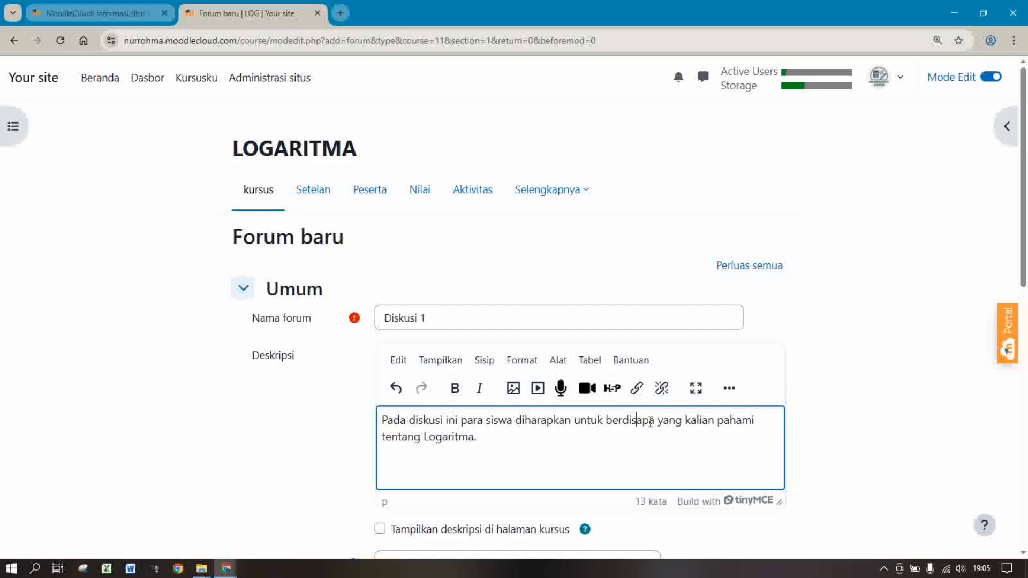
{"action": "type", "text": "entang"}
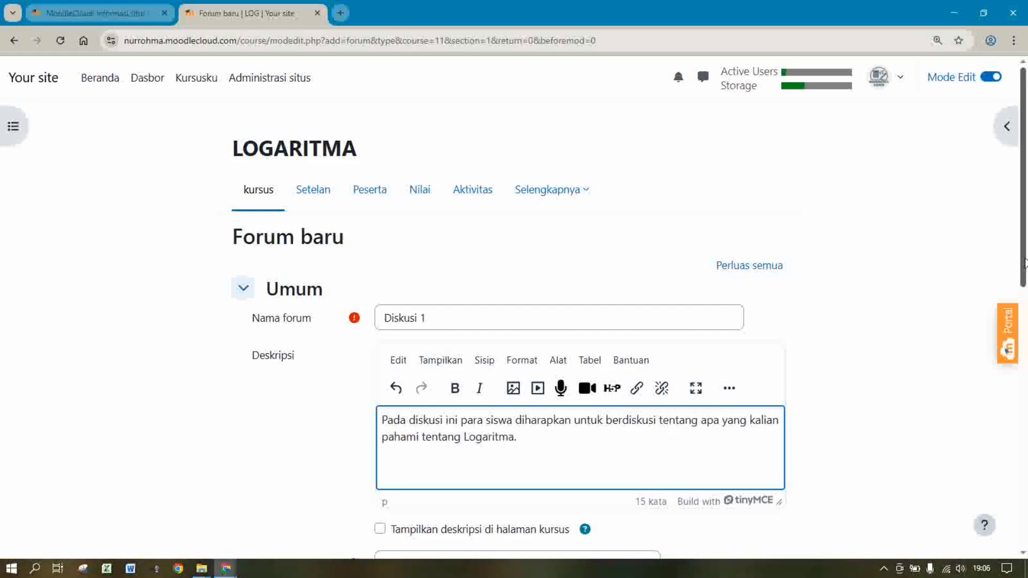
{"action": "left_click_drag", "start_coordinate": [1025, 265], "coordinate": [1025, 355]}
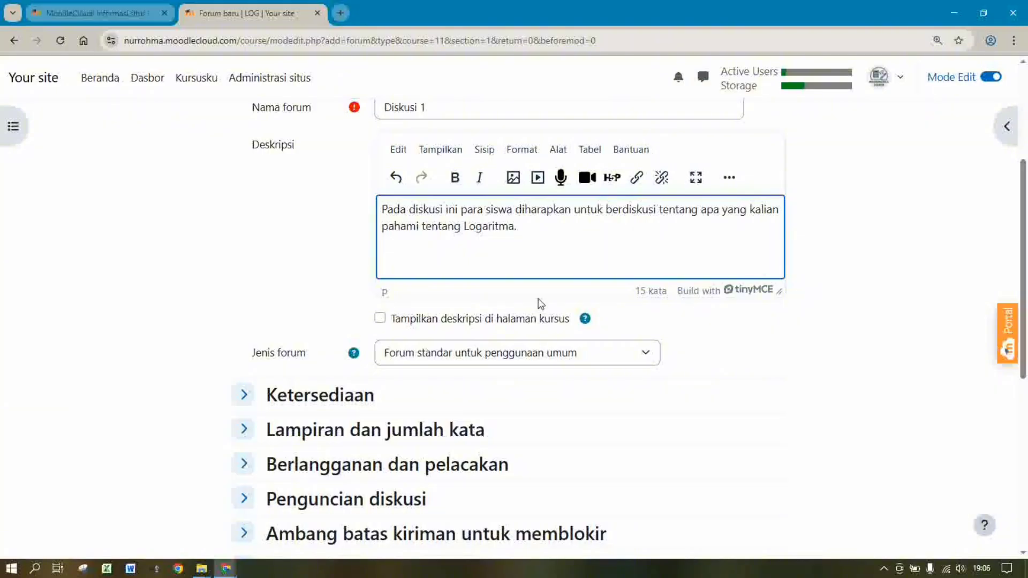
Set the forum's rating aggregate type to Penilaian maksimum
{"action": "left_click_drag", "start_coordinate": [1026, 276], "coordinate": [1026, 423]}
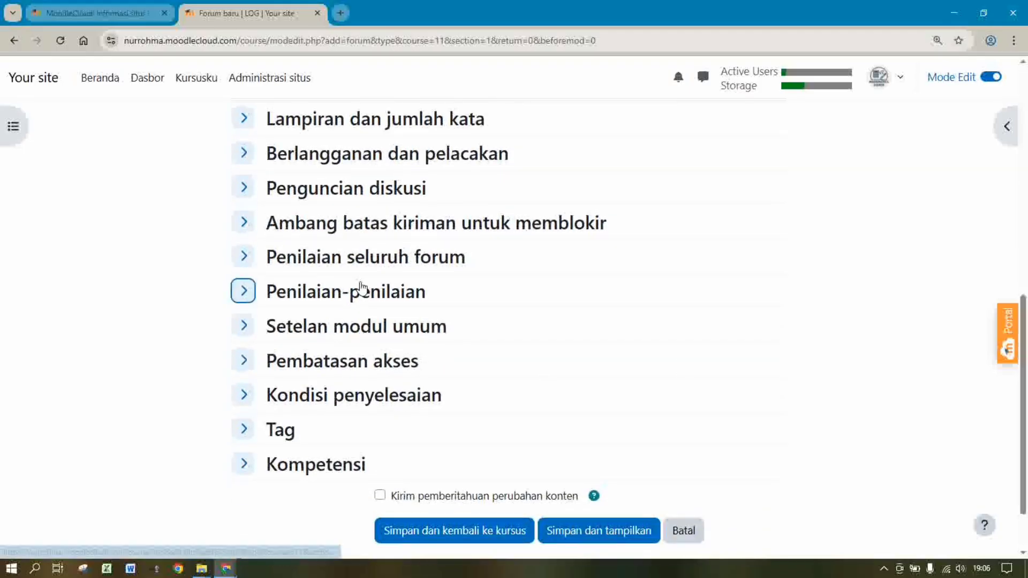
{"action": "left_click", "coordinate": [331, 298]}
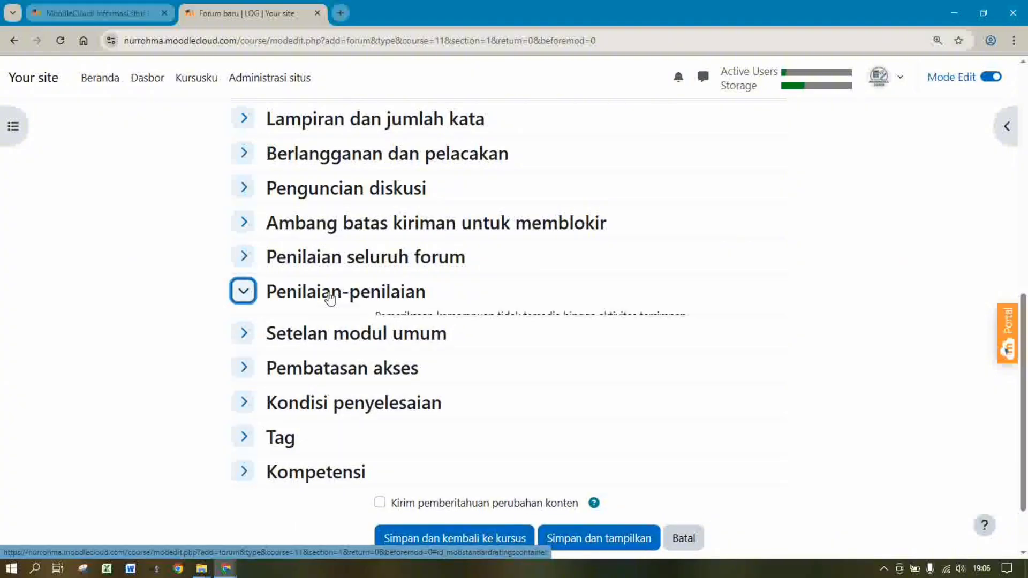
{"action": "left_click", "coordinate": [416, 372]}
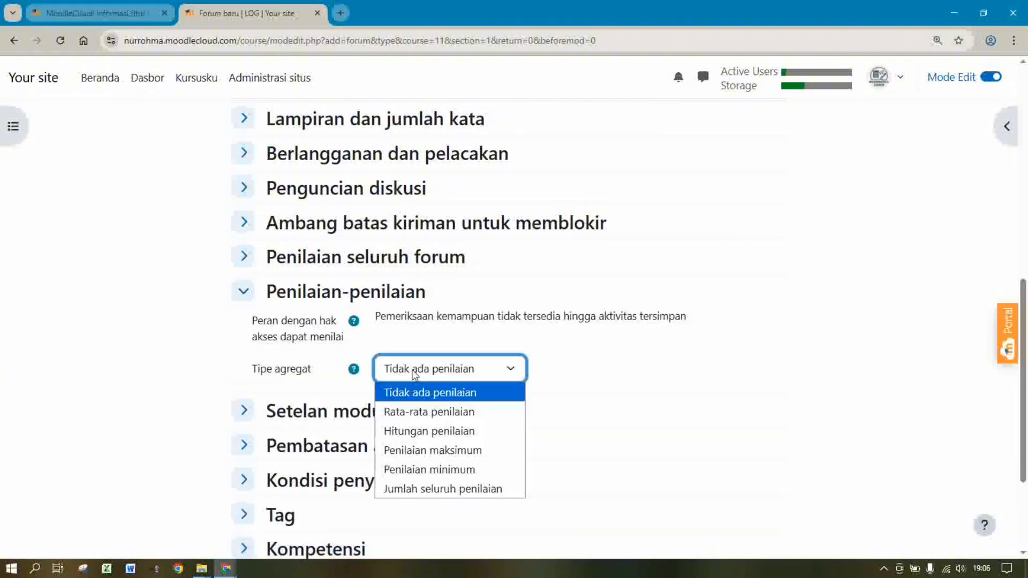
{"action": "left_click", "coordinate": [400, 448]}
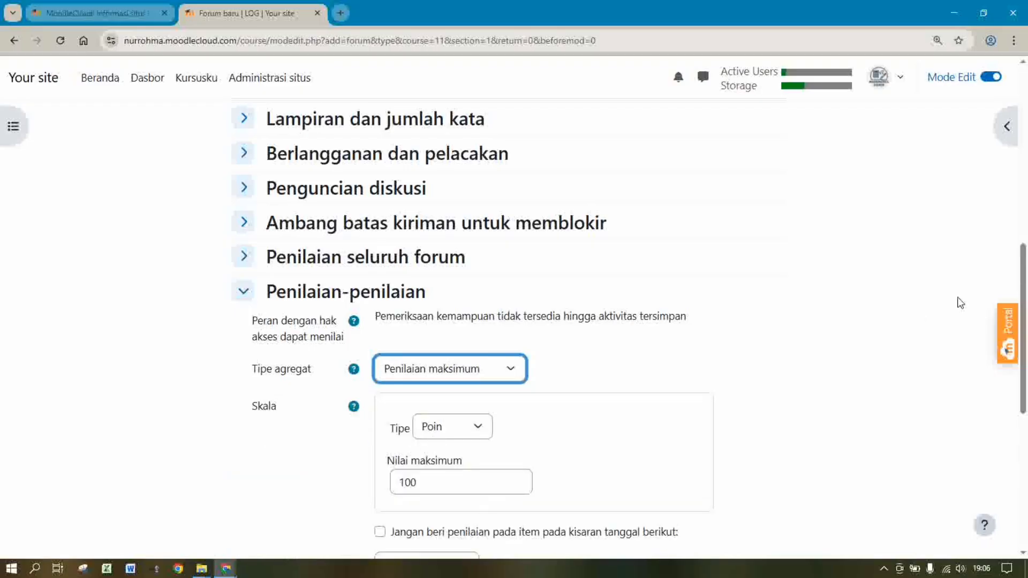
Require manual completion with a timeline reminder on 10 Desember 2025, then save the forum
{"action": "scroll", "coordinate": [534, 280], "scroll_direction": "down", "scroll_amount": 3}
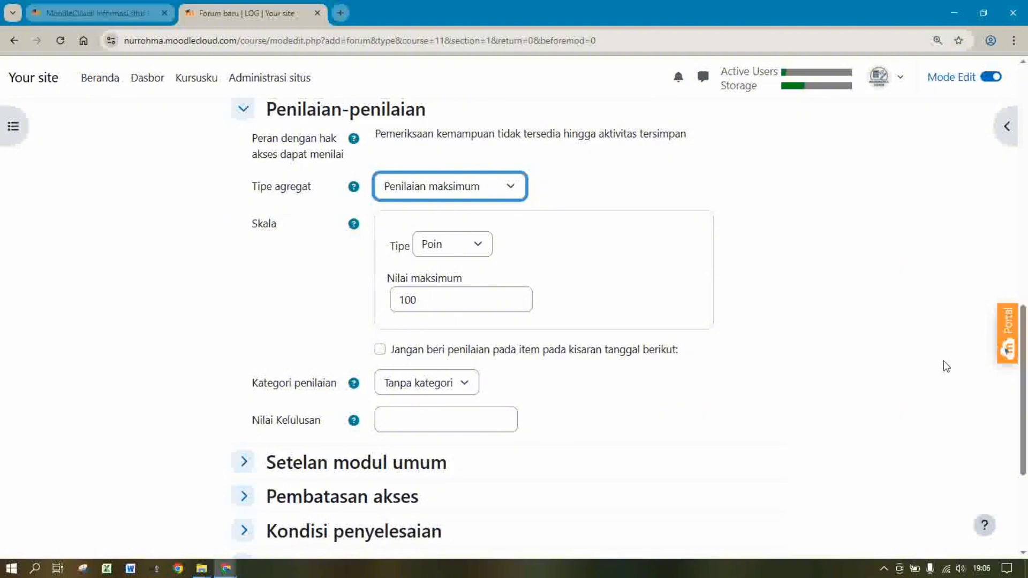
{"action": "left_click_drag", "start_coordinate": [1026, 364], "coordinate": [1026, 411]}
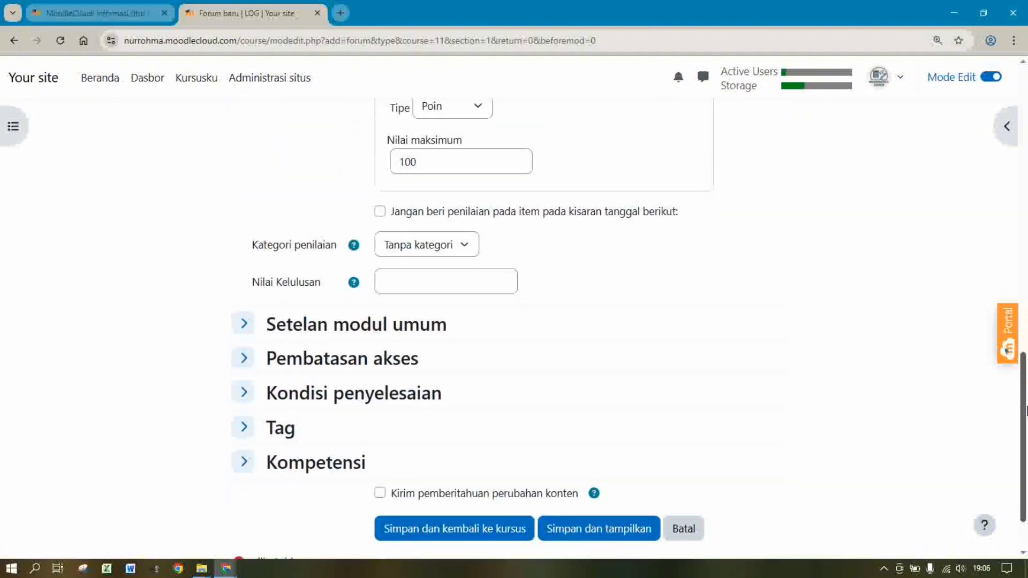
{"action": "left_click", "coordinate": [320, 399]}
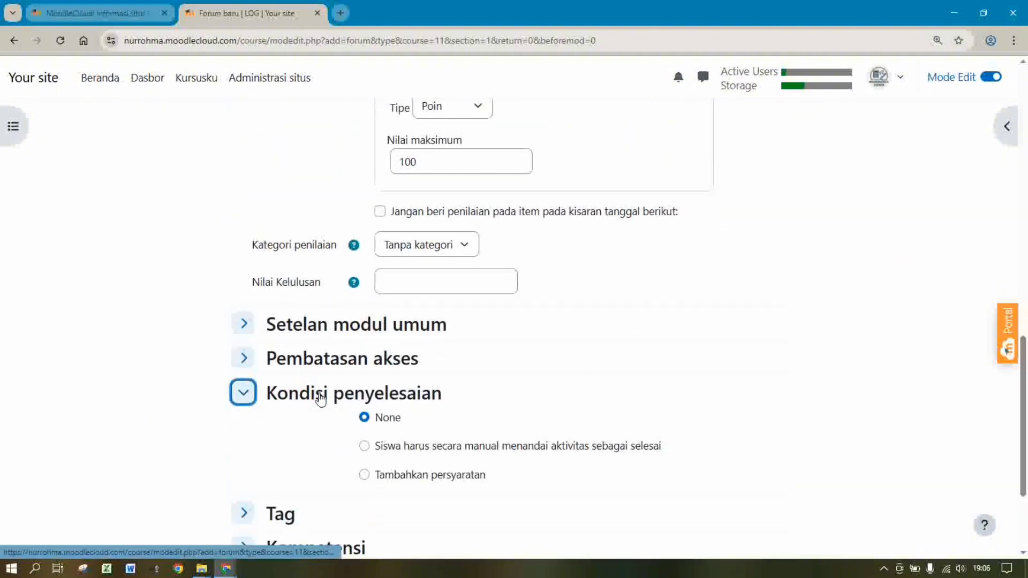
{"action": "left_click", "coordinate": [365, 447]}
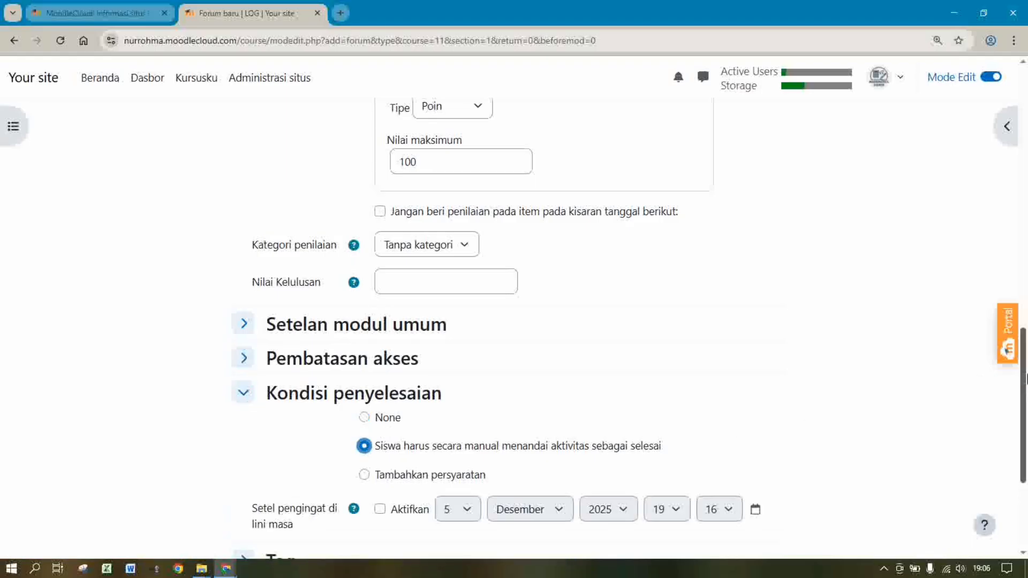
{"action": "scroll", "coordinate": [1025, 378], "scroll_direction": "down", "scroll_amount": 4}
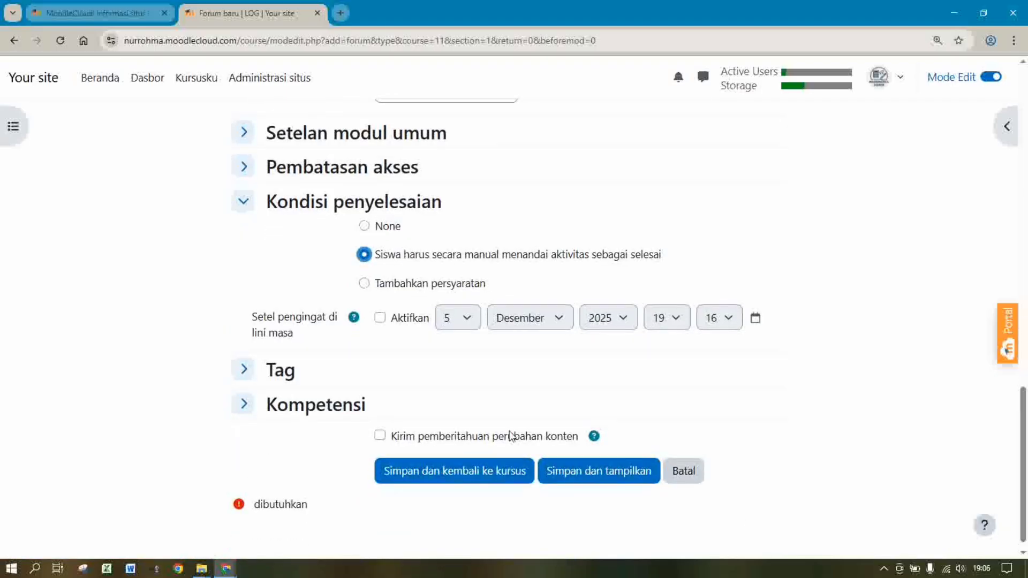
{"action": "left_click", "coordinate": [380, 317]}
{"action": "left_click", "coordinate": [466, 318]}
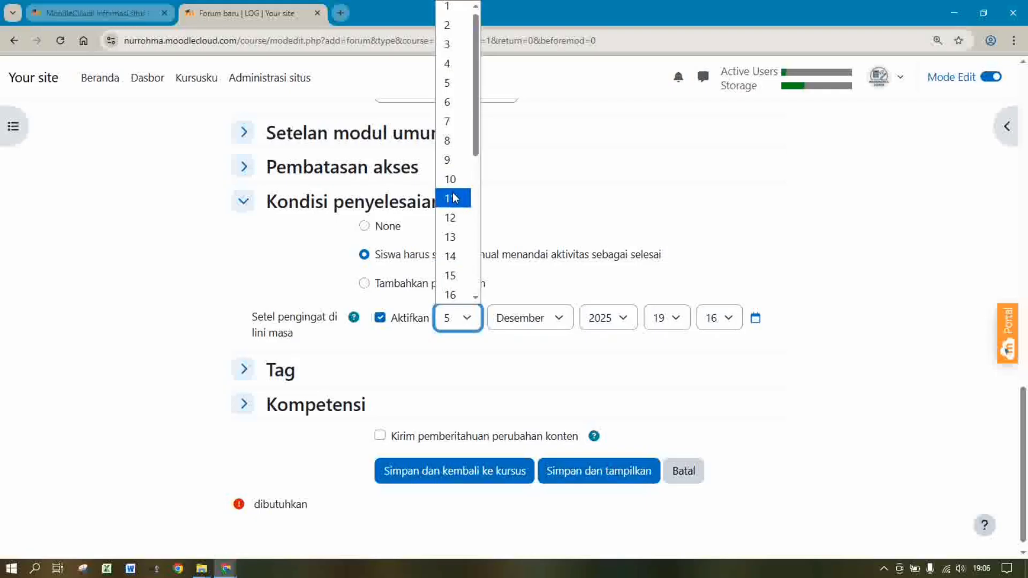
{"action": "left_click", "coordinate": [453, 180]}
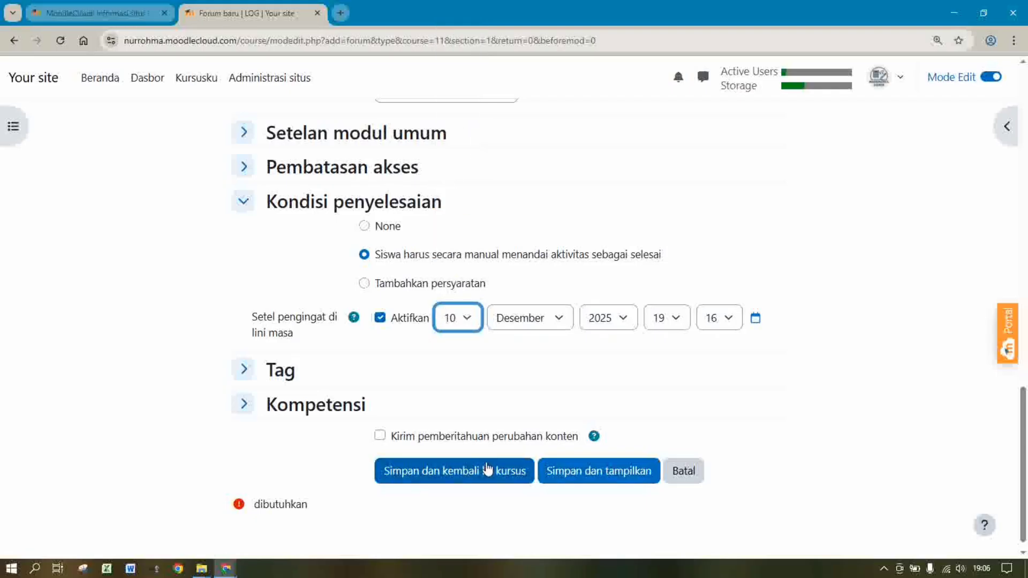
{"action": "left_click", "coordinate": [474, 473]}
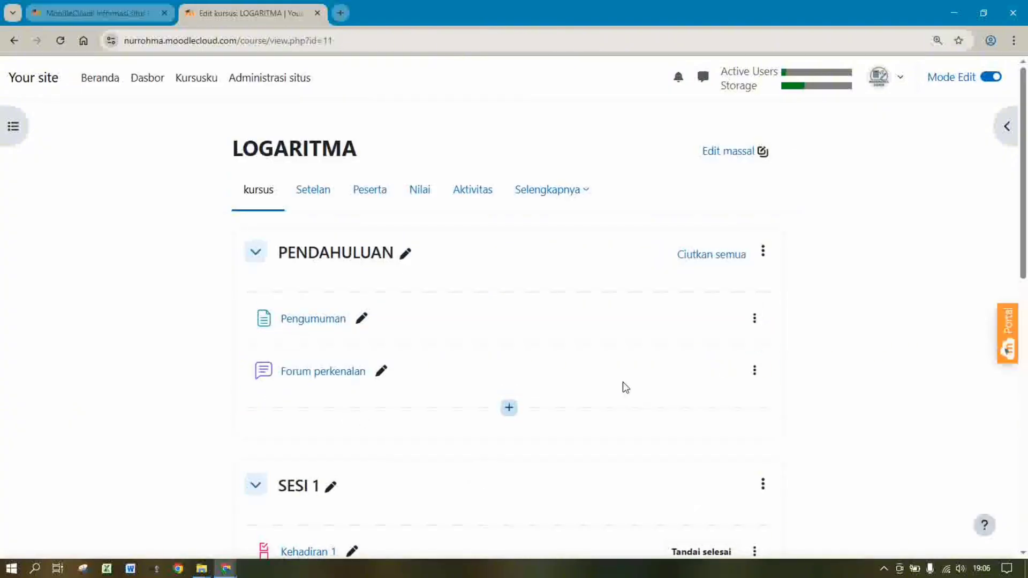
Open Diskusi 1 and its settings, then return to the LOGARITMA course page sections
{"action": "scroll", "coordinate": [1025, 214], "scroll_direction": "down", "scroll_amount": 4}
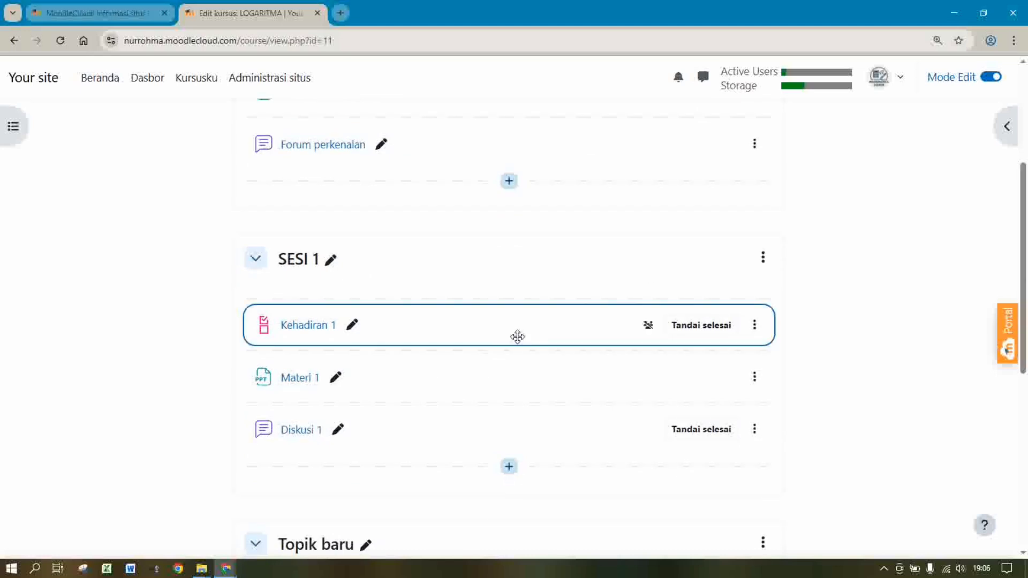
{"action": "left_click", "coordinate": [297, 433]}
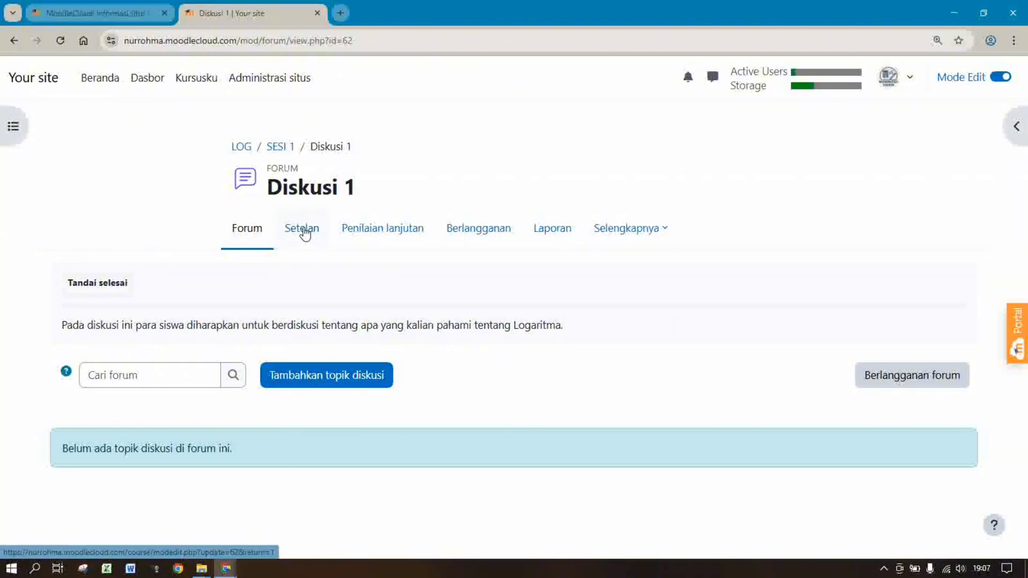
{"action": "left_click", "coordinate": [278, 149]}
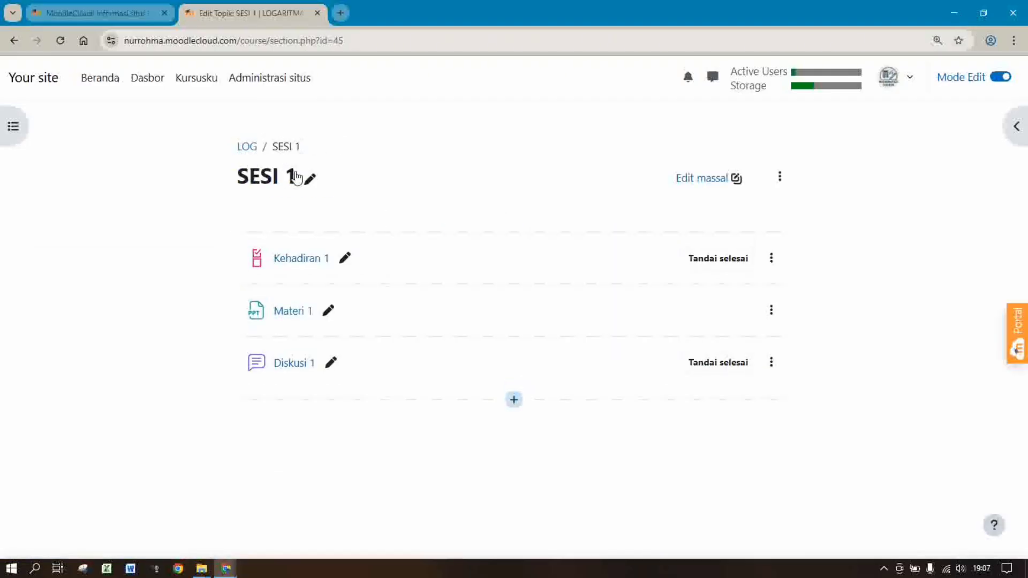
{"action": "left_click", "coordinate": [247, 149]}
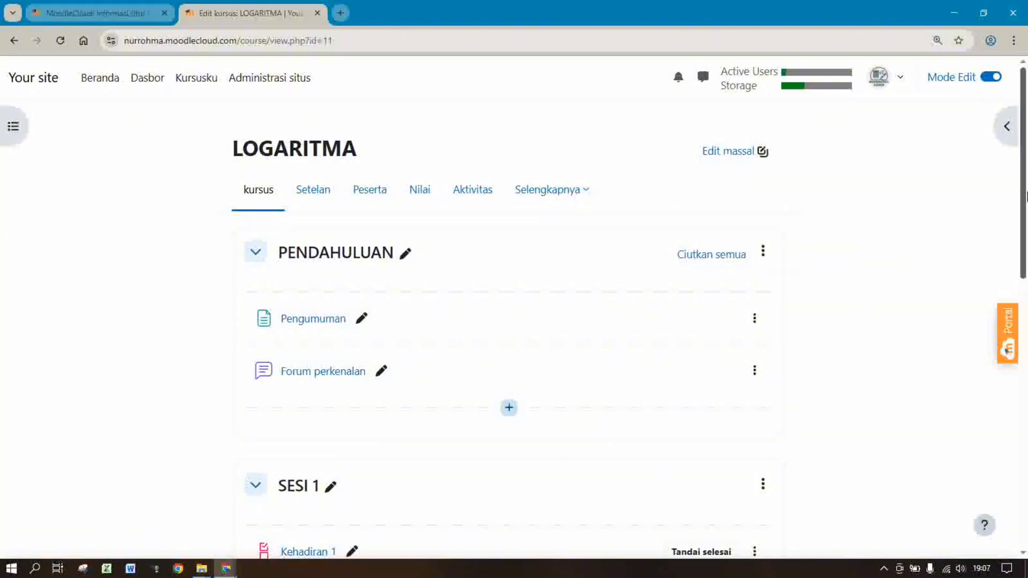
{"action": "left_click_drag", "start_coordinate": [1026, 196], "coordinate": [1027, 350]}
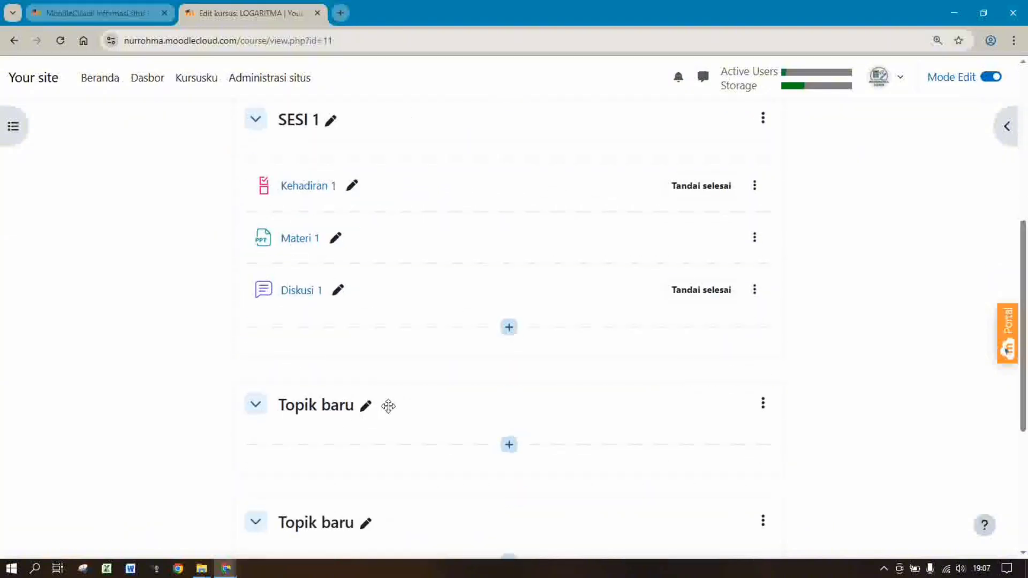
Rename the untitled topic below SESI 1 to 'SESI 2'
{"action": "left_click", "coordinate": [366, 407]}
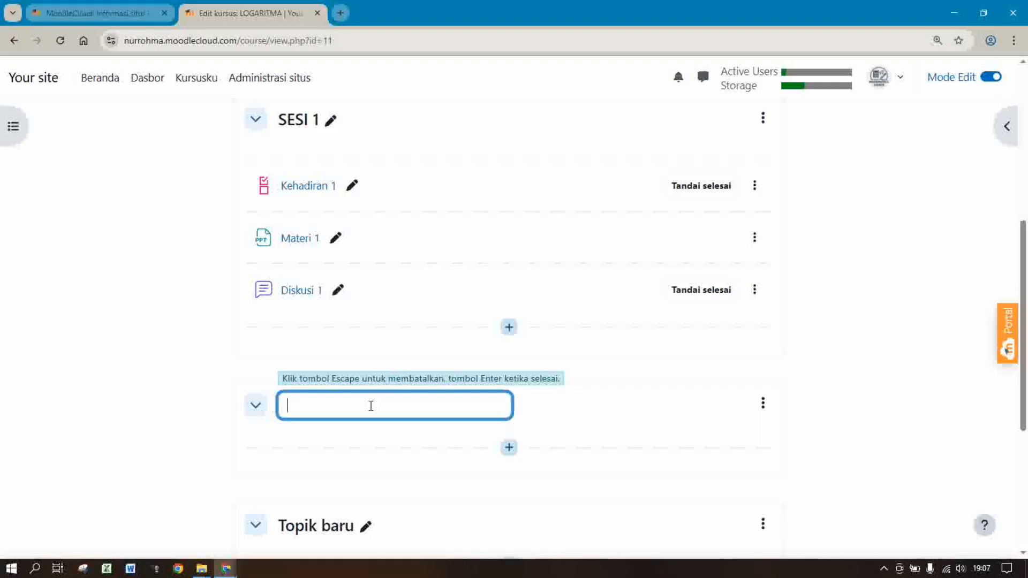
{"action": "type", "text": "SESI 2"}
{"action": "key", "text": "Return"}
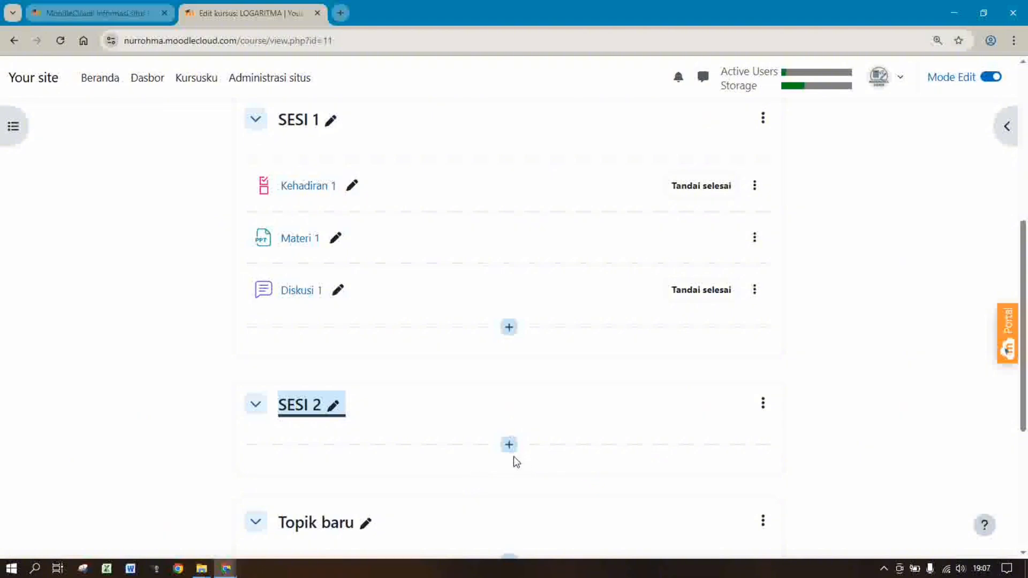
Add a Checklist activity to SESI 2
{"action": "left_click", "coordinate": [509, 446]}
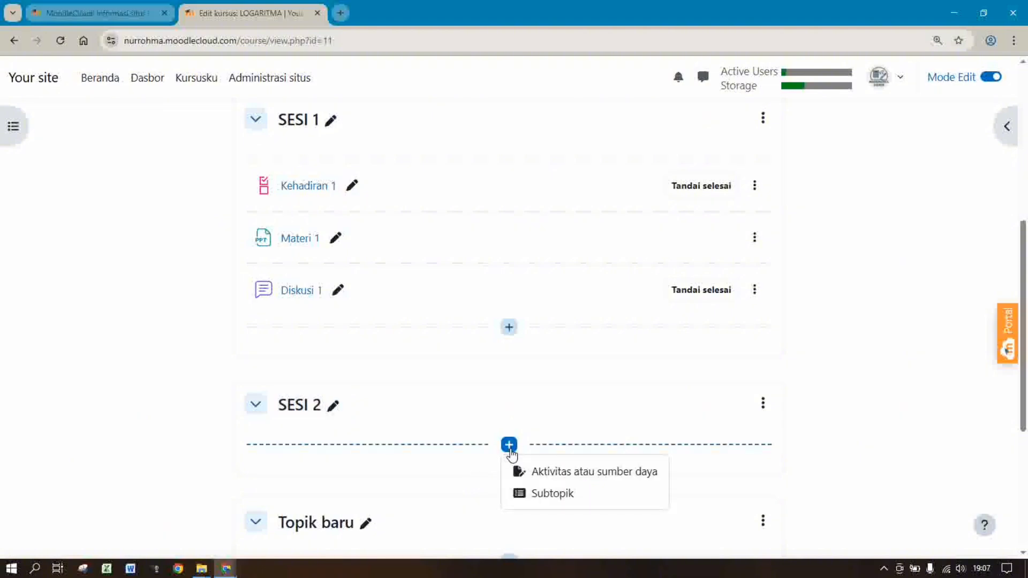
{"action": "left_click", "coordinate": [536, 472]}
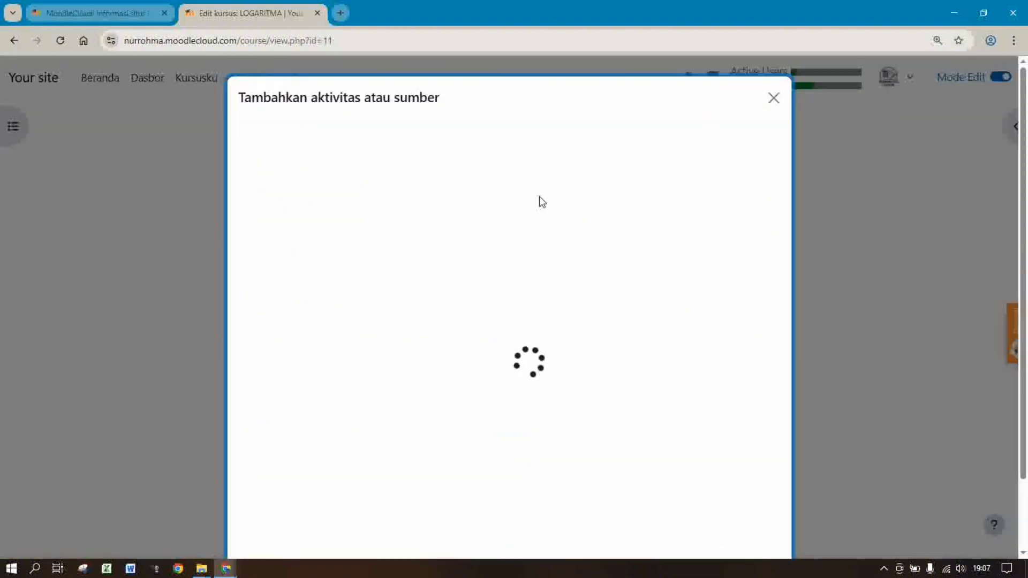
{"action": "left_click", "coordinate": [637, 245]}
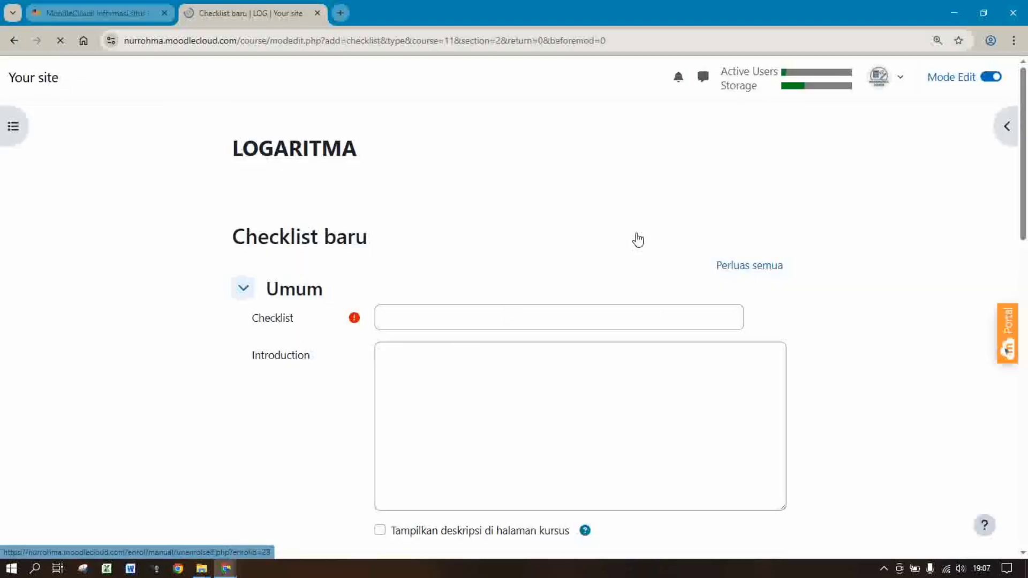
Name the checklist 'Kehadiran 2' with an intro asking students to fill in the attendance check
{"action": "left_click", "coordinate": [444, 310]}
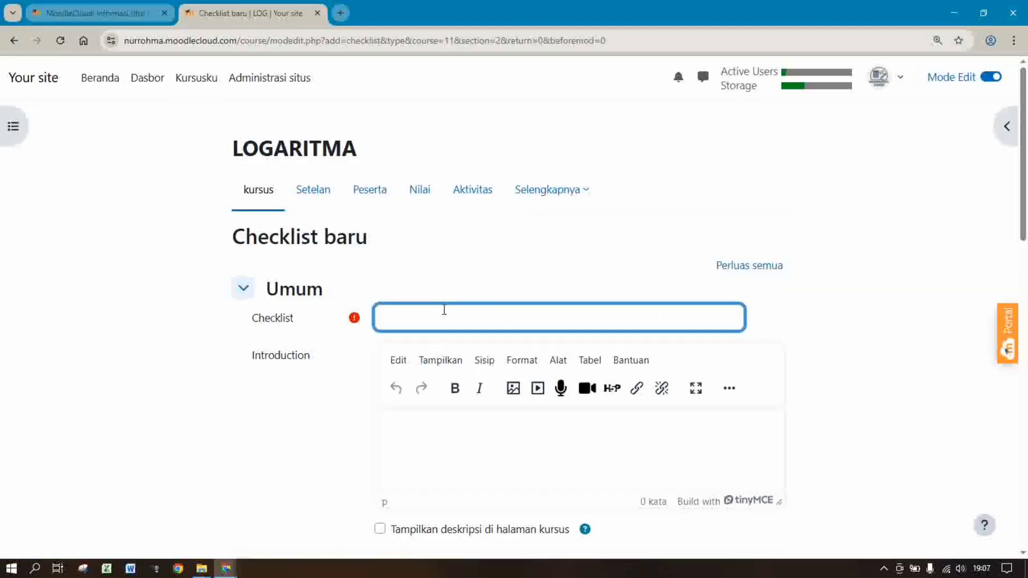
{"action": "type", "text": "Kehadiran 2"}
{"action": "left_click", "coordinate": [511, 424]}
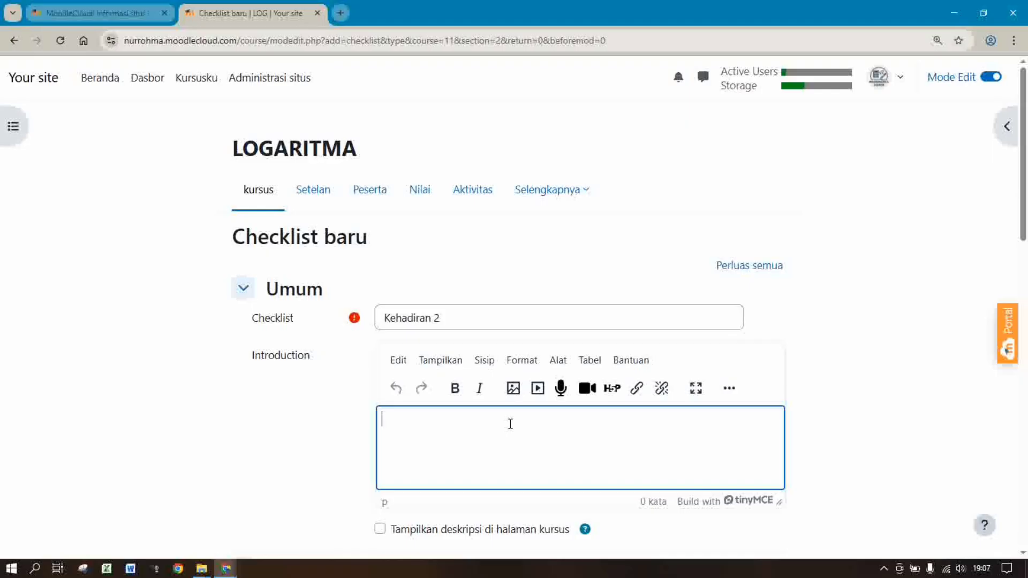
{"action": "type", "text": "p"}
{"action": "type", "text": "ara siswa d"}
{"action": "type", "text": "iharapkan "}
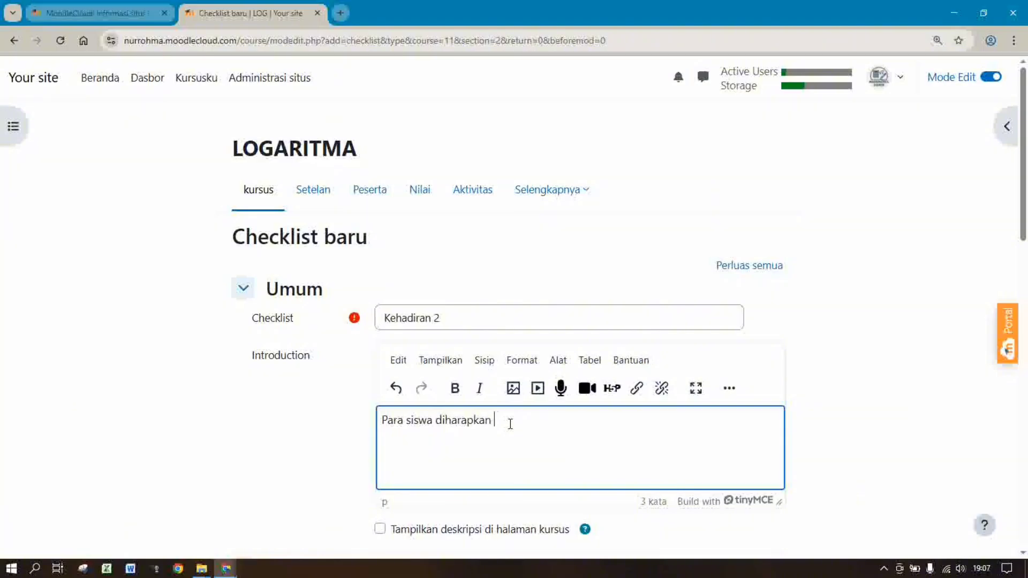
{"action": "type", "text": "mengisi cek kehardiran"}
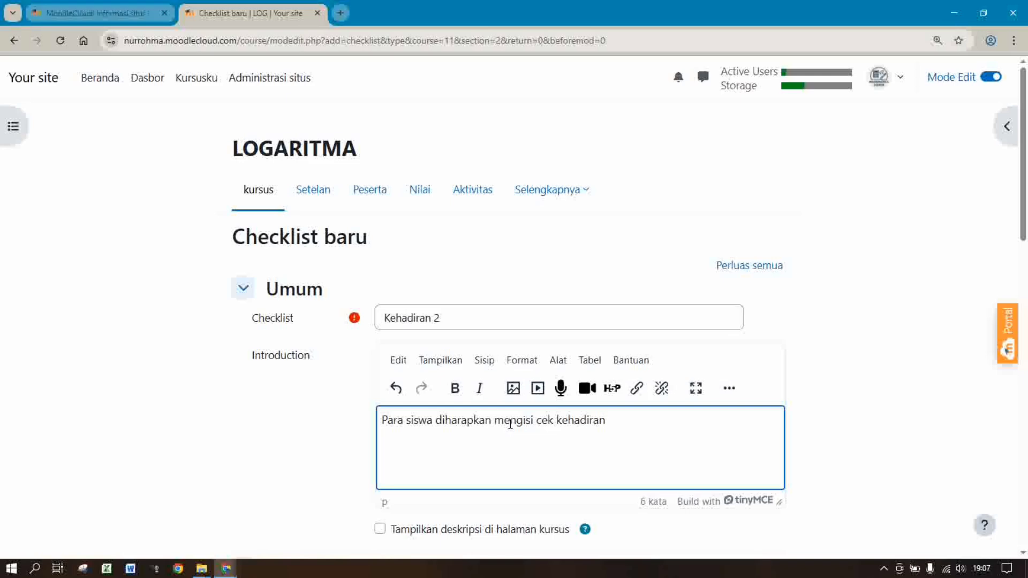
{"action": "type", "text": ". "}
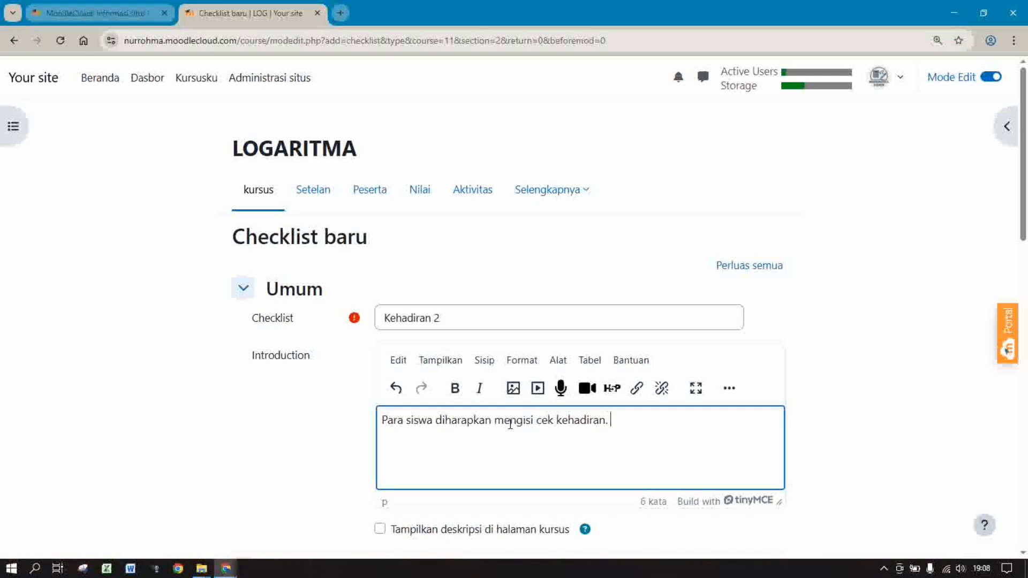
{"action": "type", "text": "semangat belajar!!!"}
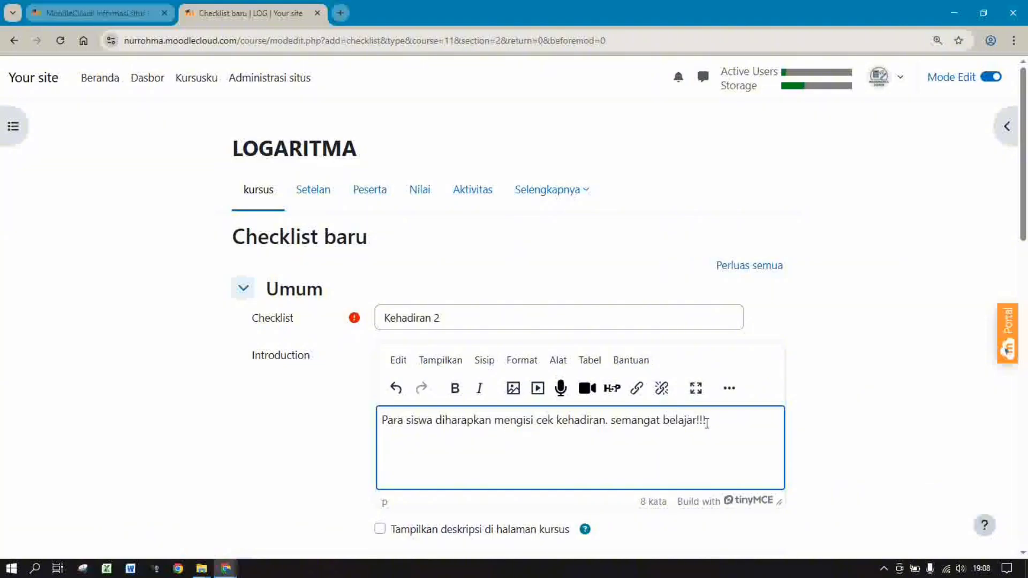
Allow user comments on checklist items and disable teacher comments
{"action": "scroll", "coordinate": [1025, 219], "scroll_direction": "down", "scroll_amount": 5}
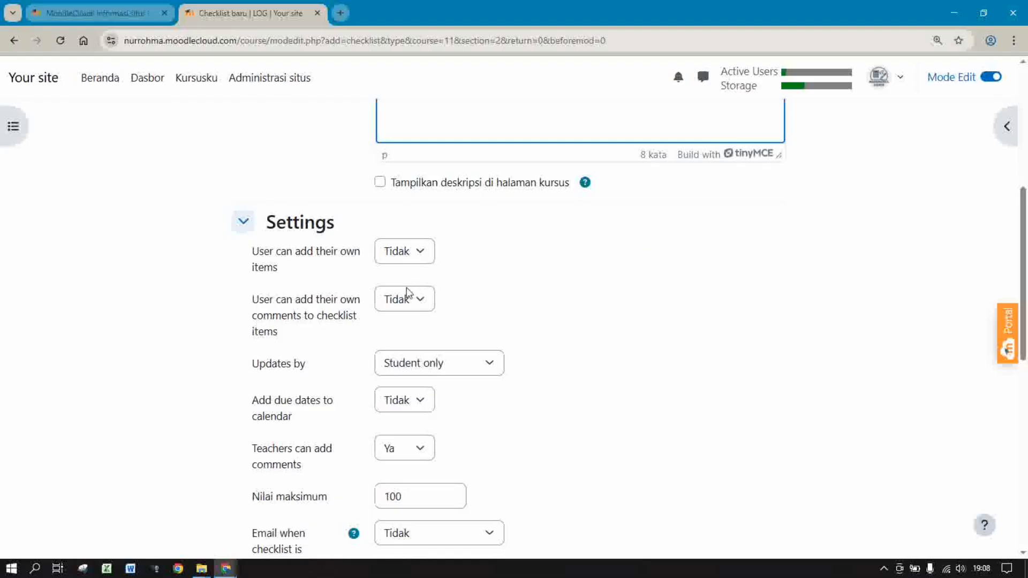
{"action": "left_click", "coordinate": [408, 300]}
{"action": "left_click", "coordinate": [400, 342]}
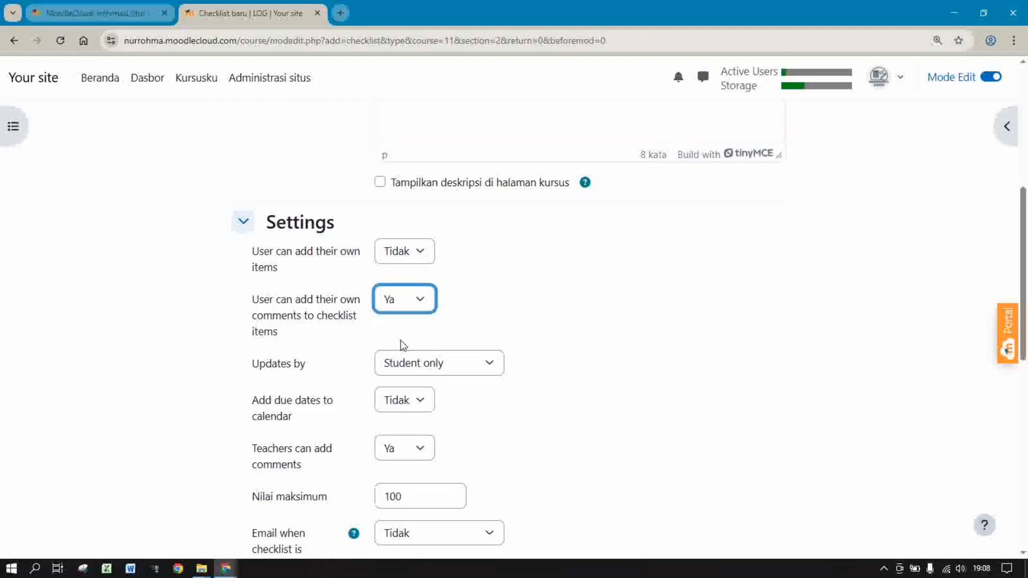
{"action": "scroll", "coordinate": [1026, 304], "scroll_direction": "down", "scroll_amount": 1}
{"action": "scroll", "coordinate": [1026, 304], "scroll_direction": "down", "scroll_amount": 4}
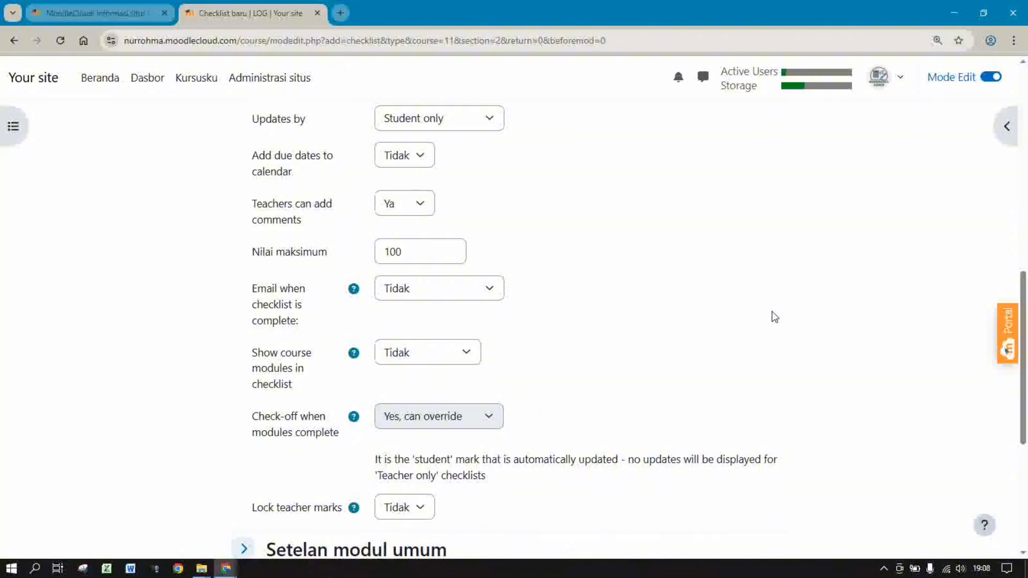
{"action": "left_click", "coordinate": [401, 204]}
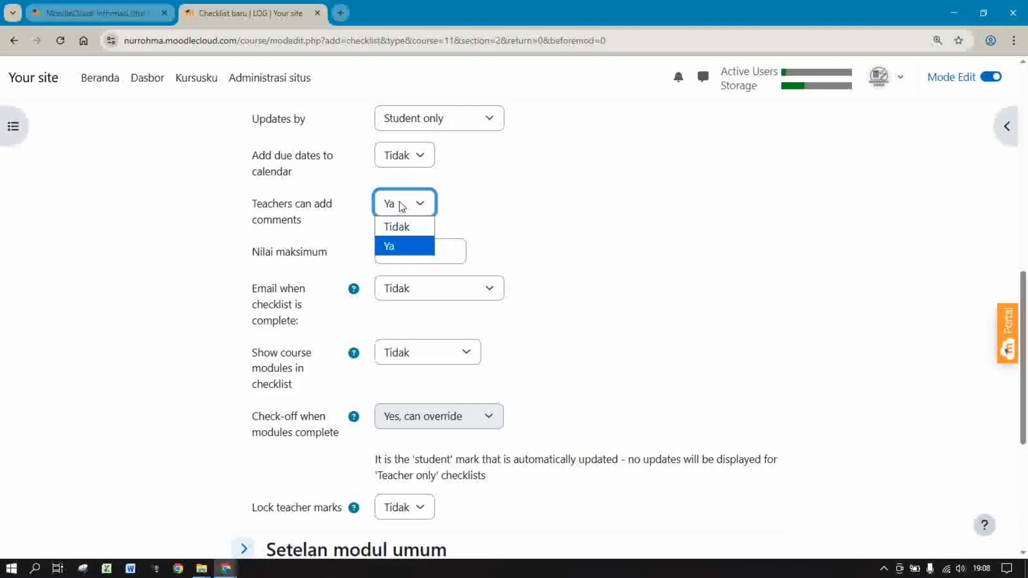
{"action": "left_click", "coordinate": [402, 228]}
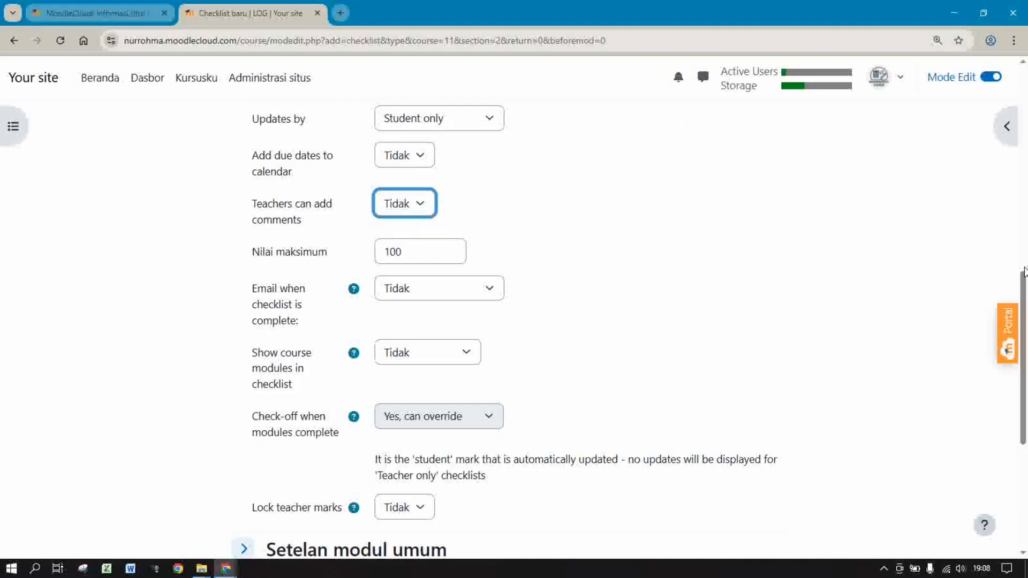
{"action": "left_click_drag", "start_coordinate": [1024, 282], "coordinate": [1025, 382]}
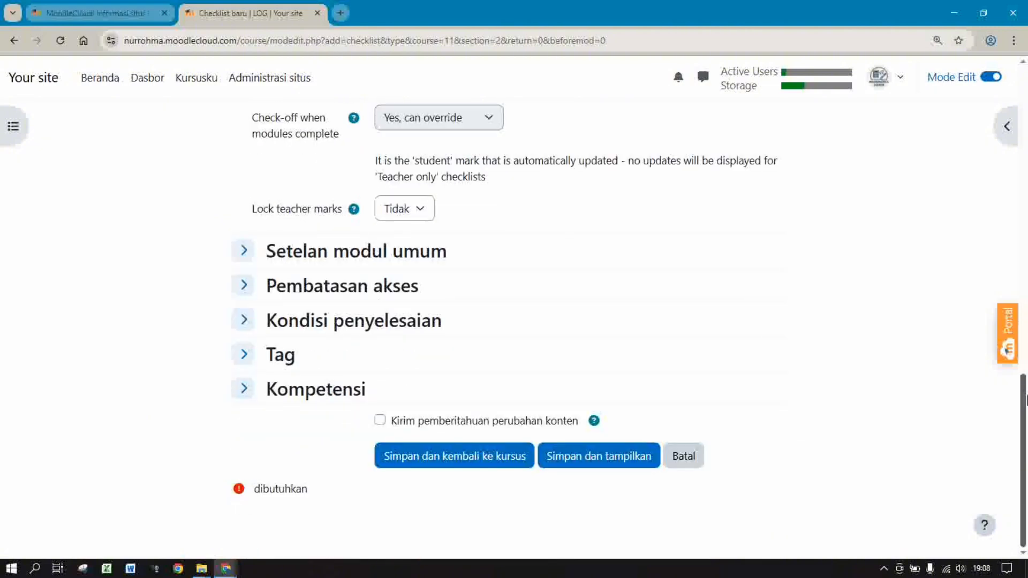
Require manual completion with a 10 Desember 2025 reminder, then save the checklist
{"action": "left_click", "coordinate": [369, 328]}
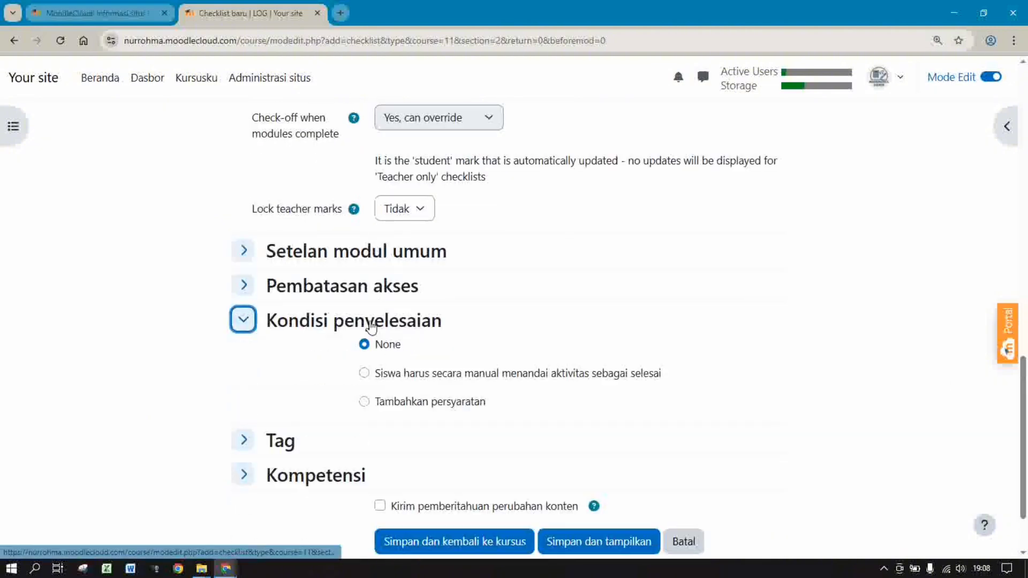
{"action": "left_click", "coordinate": [364, 374]}
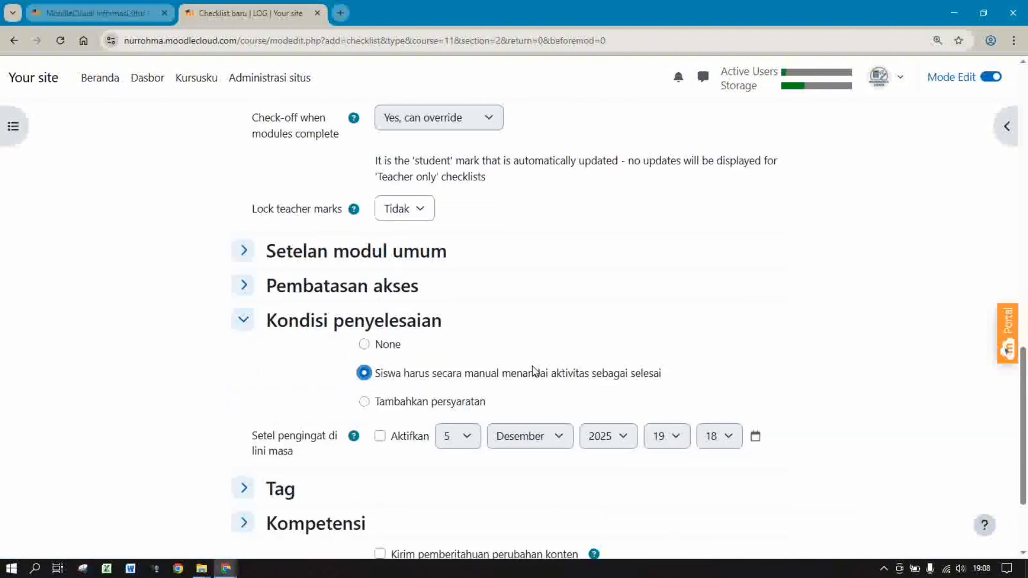
{"action": "left_click", "coordinate": [402, 436]}
{"action": "left_click", "coordinate": [452, 442]}
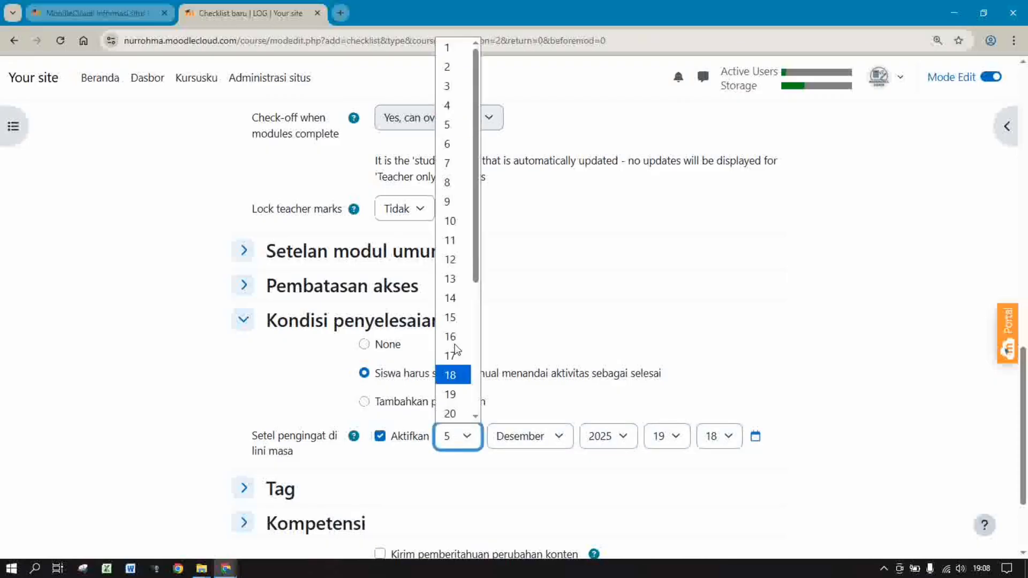
{"action": "left_click", "coordinate": [455, 221]}
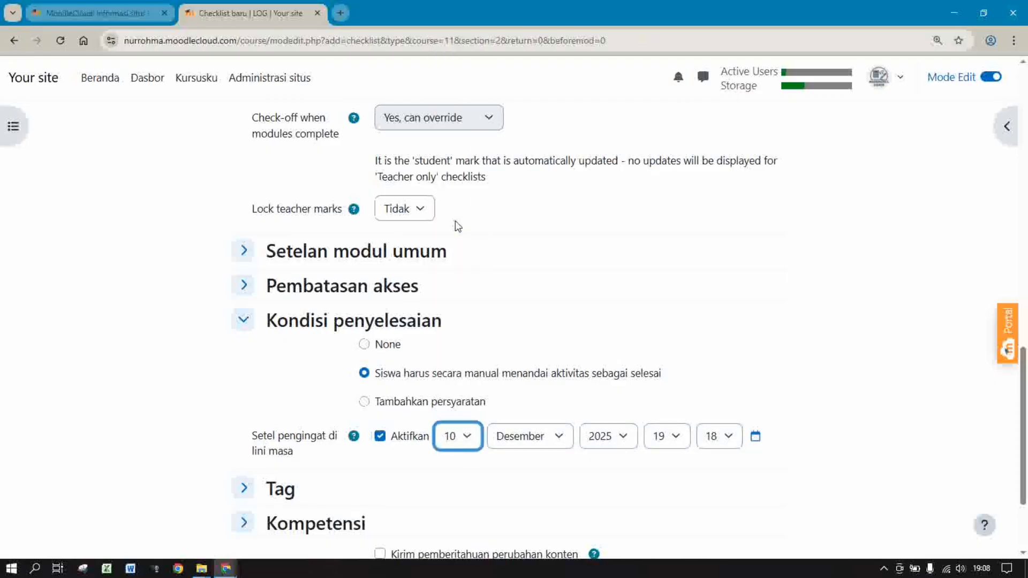
{"action": "scroll", "coordinate": [588, 457], "scroll_direction": "down", "scroll_amount": 2}
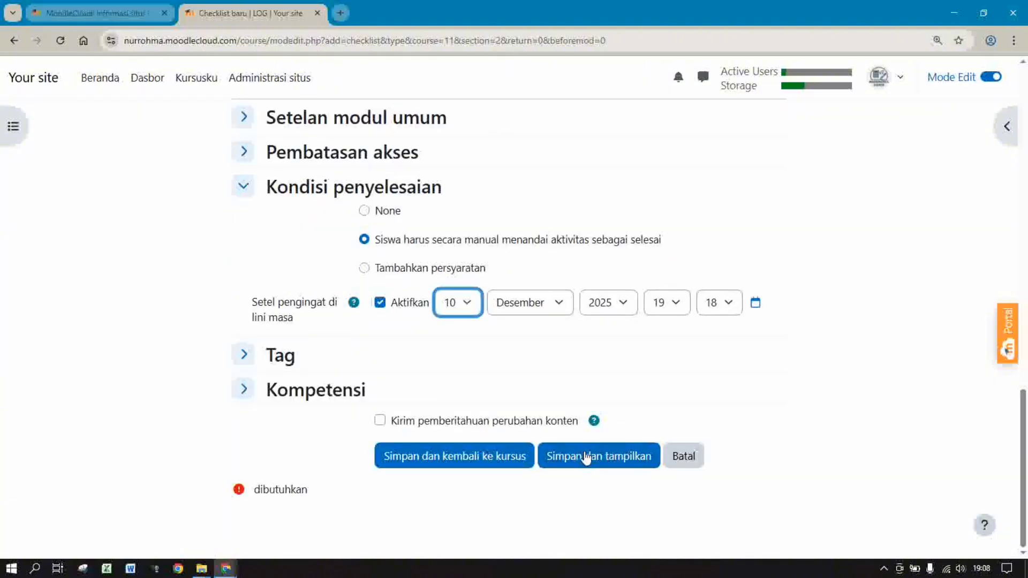
{"action": "left_click", "coordinate": [455, 458]}
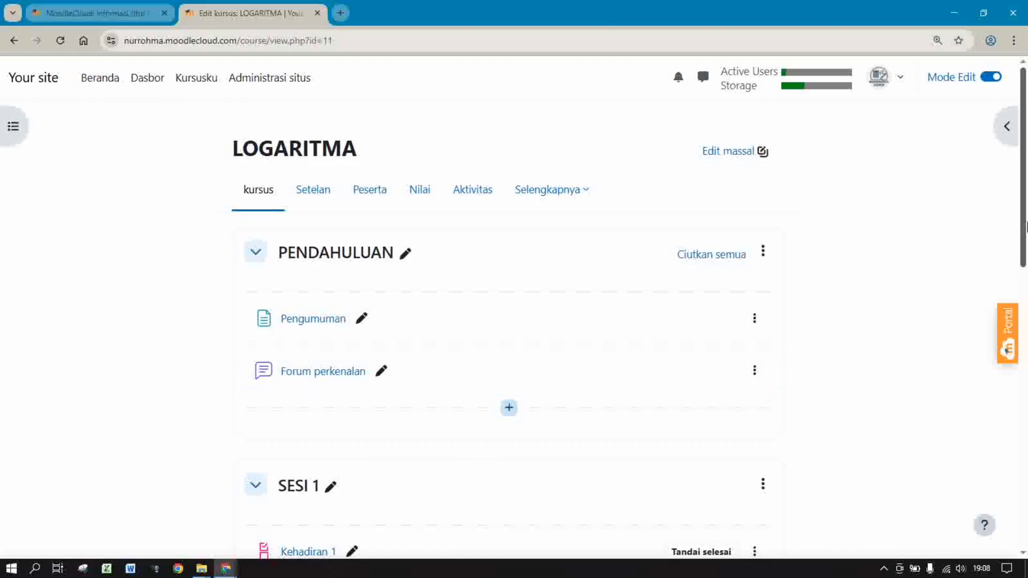
Add the item 'Kehadiran 2' to the Kehadiran 2 checklist
{"action": "left_click_drag", "start_coordinate": [1027, 219], "coordinate": [1010, 400]}
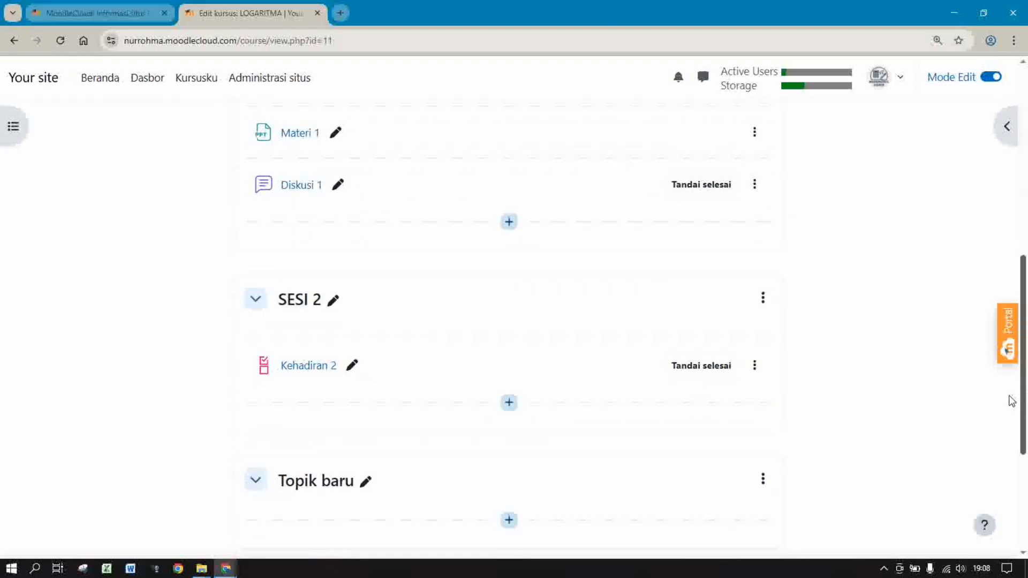
{"action": "left_click", "coordinate": [325, 375]}
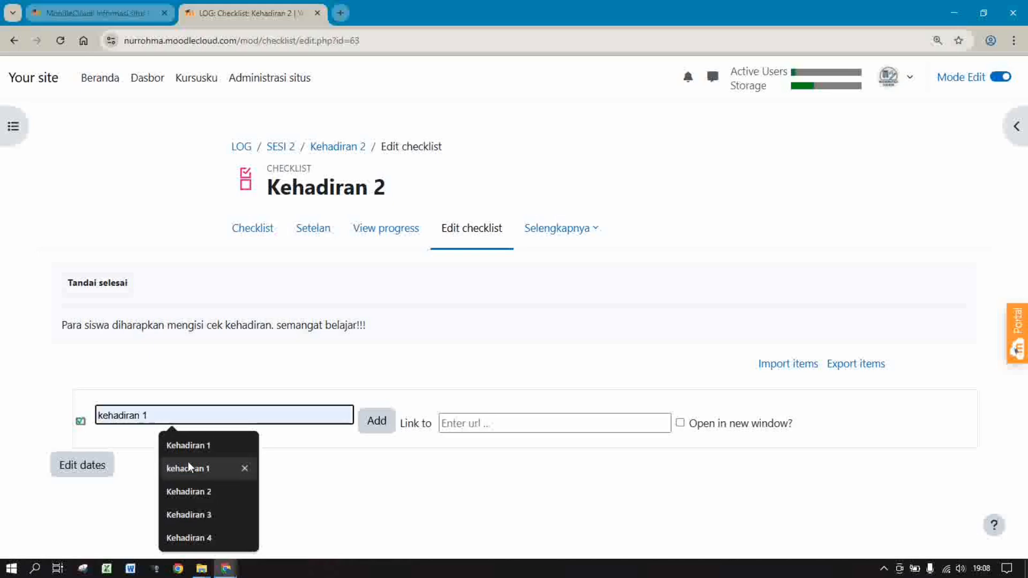
{"action": "left_click", "coordinate": [190, 492]}
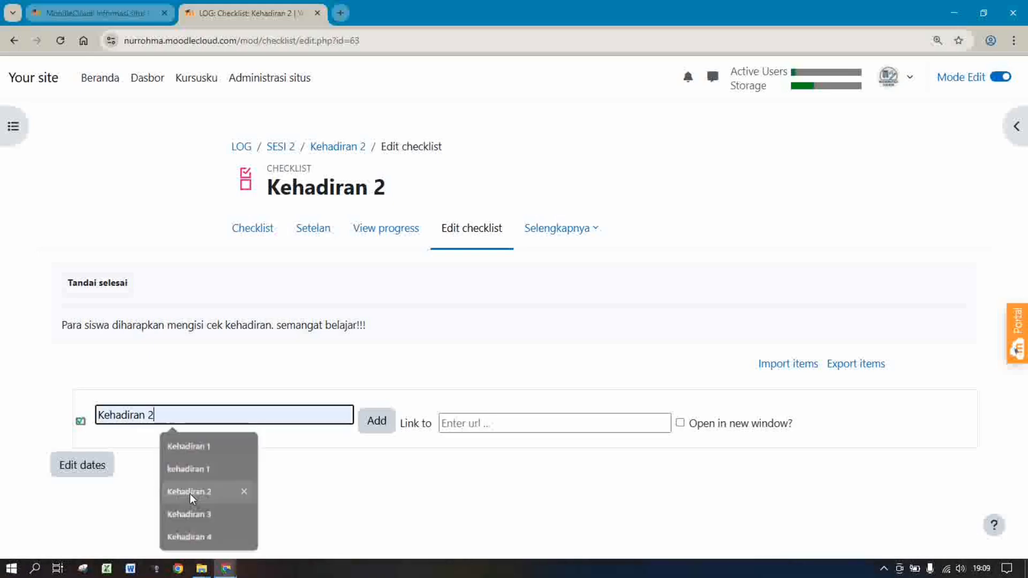
{"action": "left_click", "coordinate": [378, 421]}
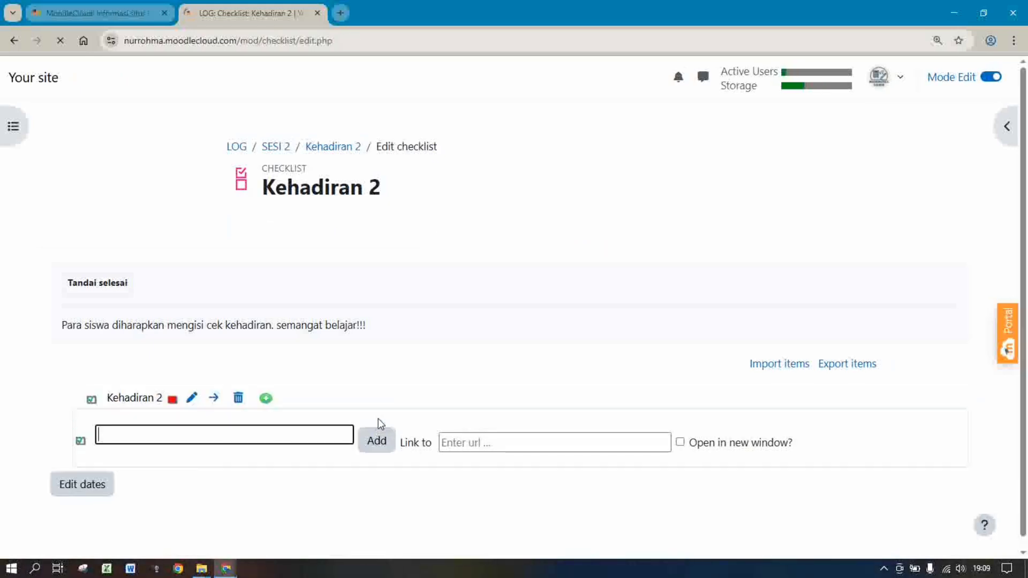
Preview the checklist, tick then untick Kehadiran 2 to leave progress at 0%, and return to SESI 2
{"action": "left_click", "coordinate": [252, 237]}
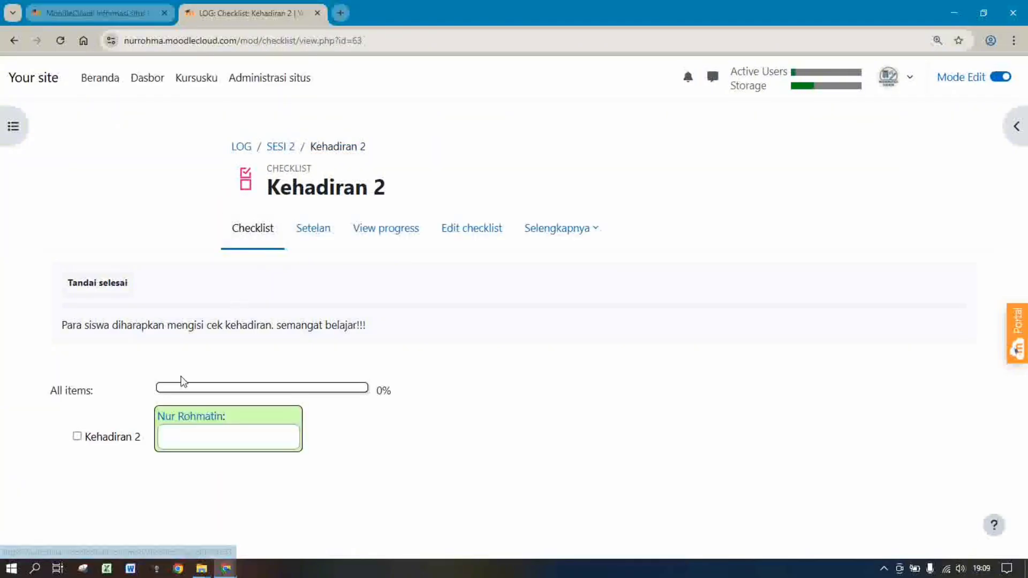
{"action": "left_click", "coordinate": [78, 438]}
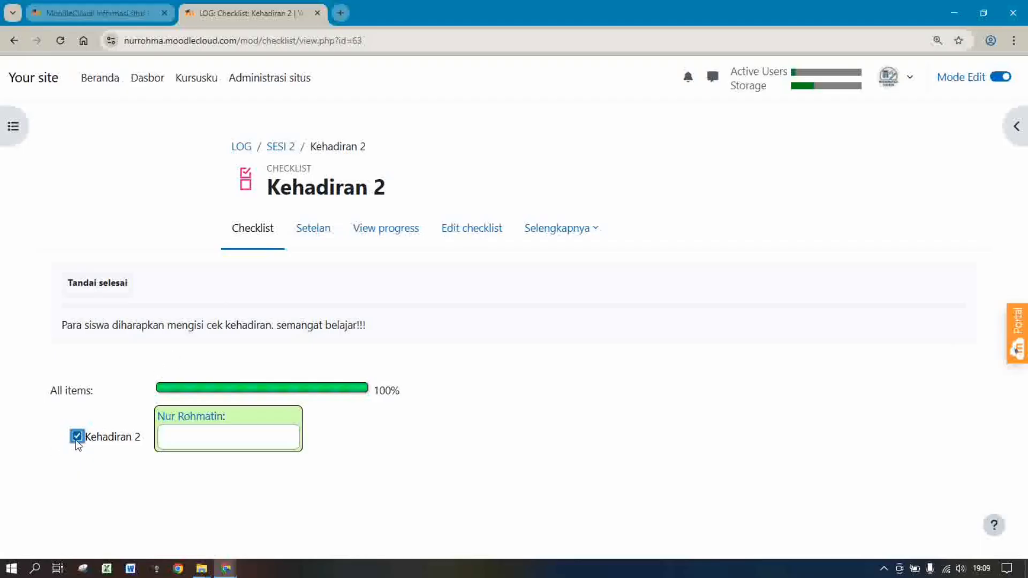
{"action": "left_click", "coordinate": [76, 438]}
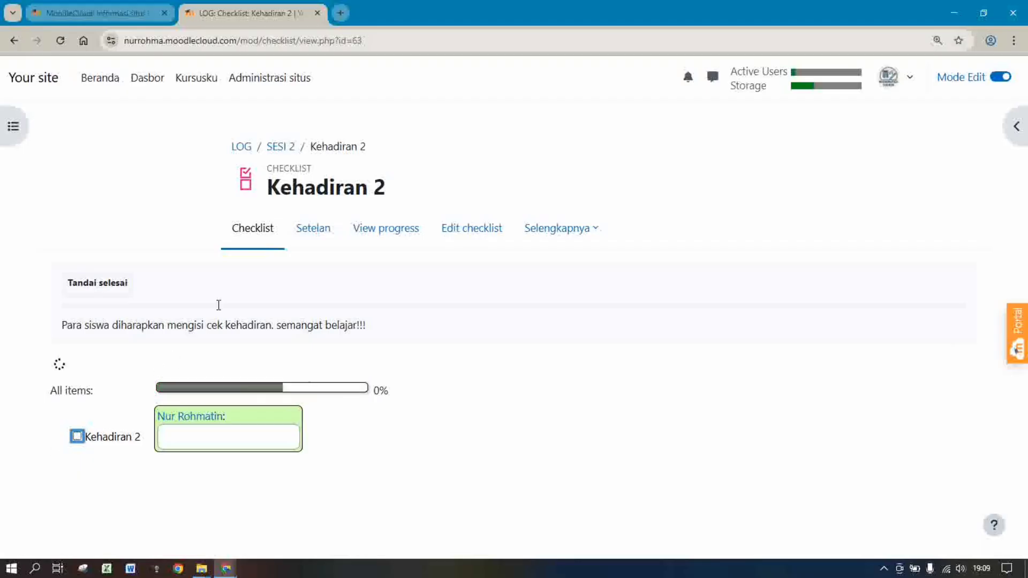
{"action": "left_click", "coordinate": [277, 150]}
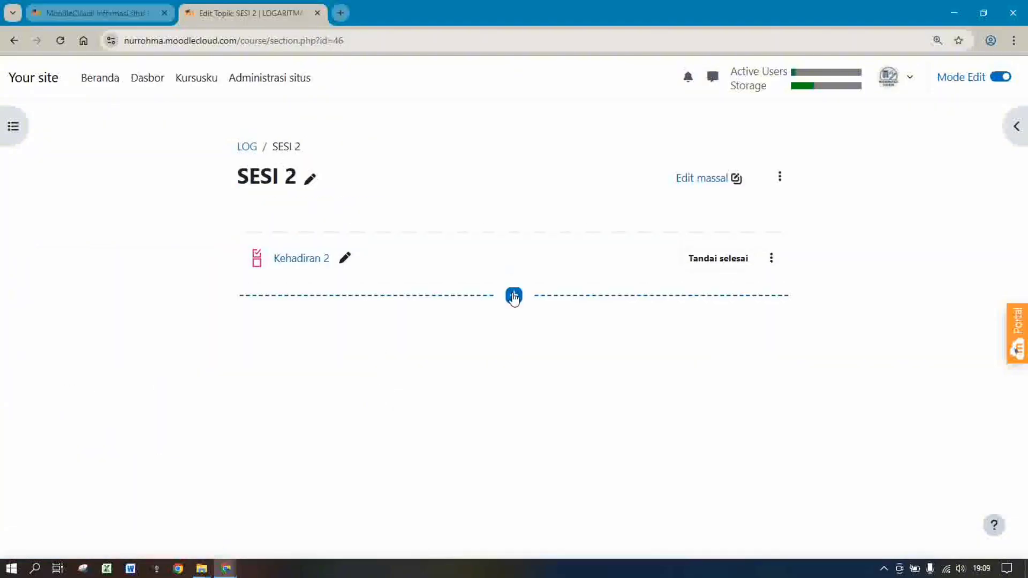
Add a Berkas resource to SESI 2 named 'Materi 2'
{"action": "left_click", "coordinate": [513, 295]}
{"action": "left_click", "coordinate": [543, 326]}
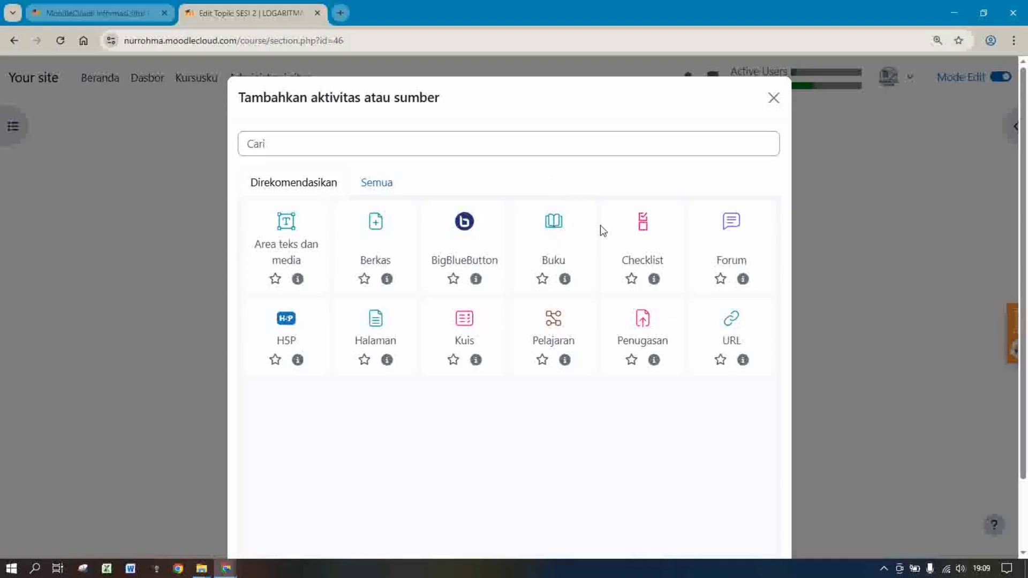
{"action": "left_click", "coordinate": [376, 222]}
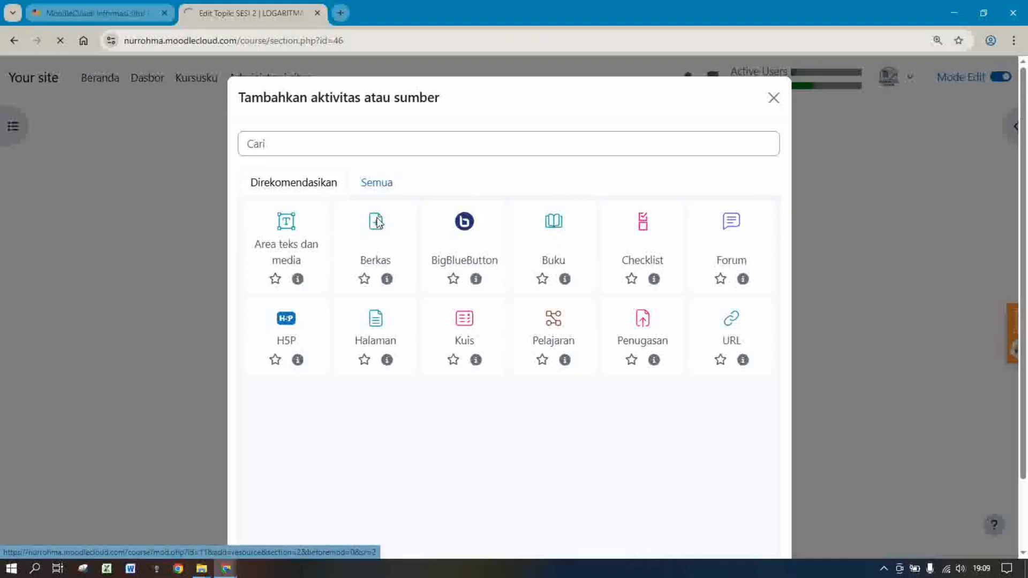
{"action": "left_click", "coordinate": [411, 317]}
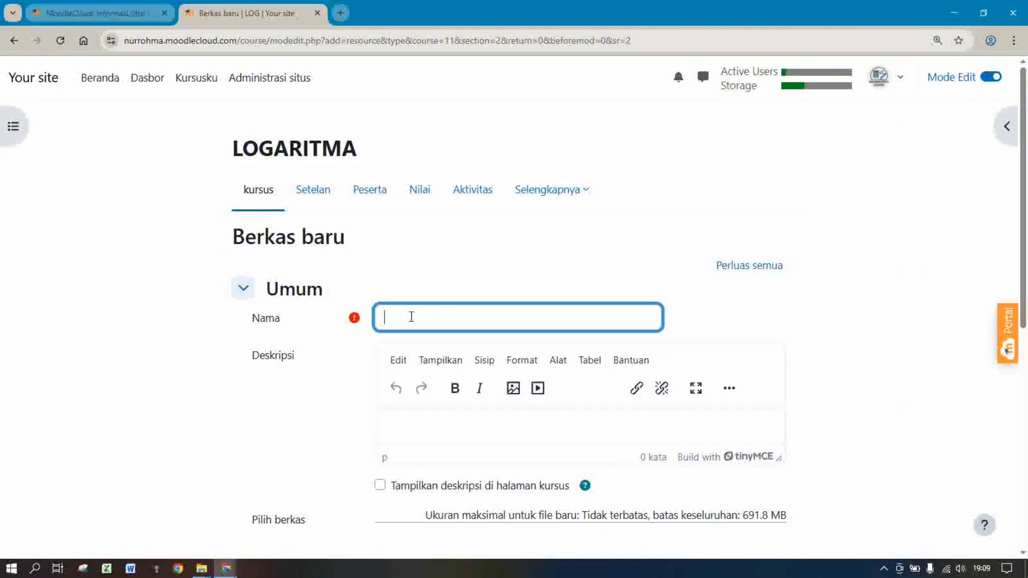
{"action": "type", "text": "Mat"}
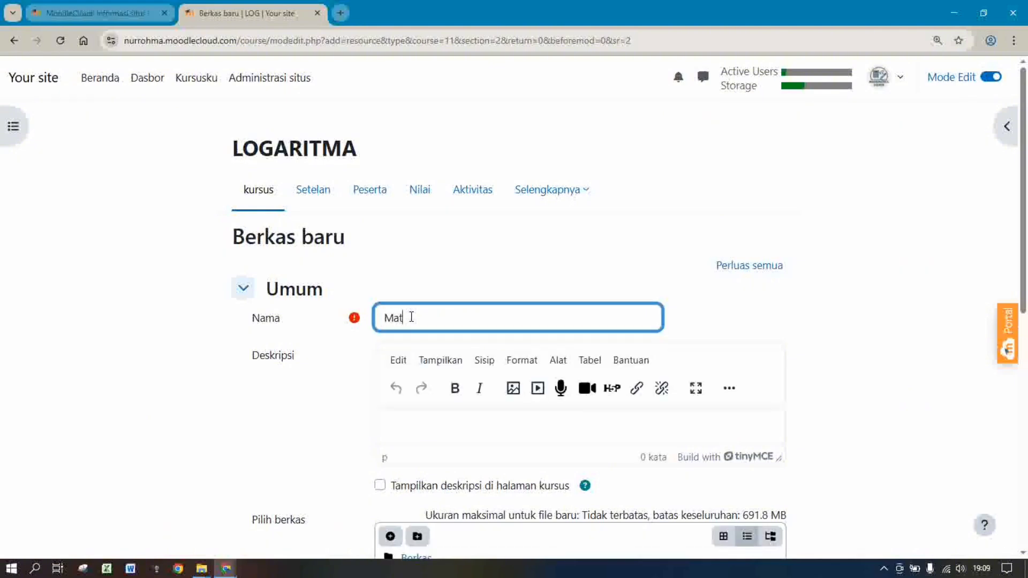
{"action": "type", "text": "eri 2"}
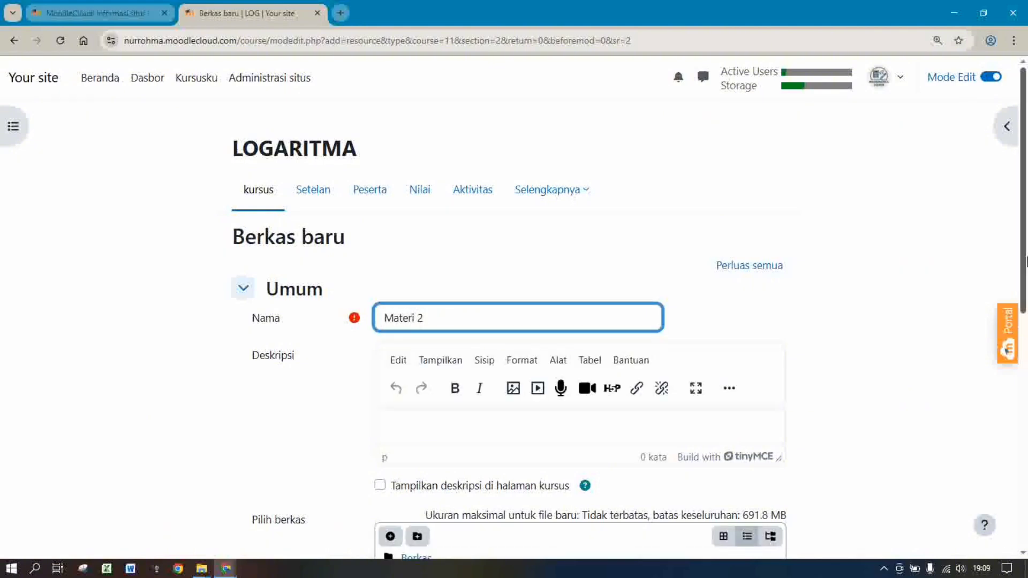
Bring up the file chooser for attaching a file to Materi 2
{"action": "left_click_drag", "start_coordinate": [1027, 225], "coordinate": [1026, 337]}
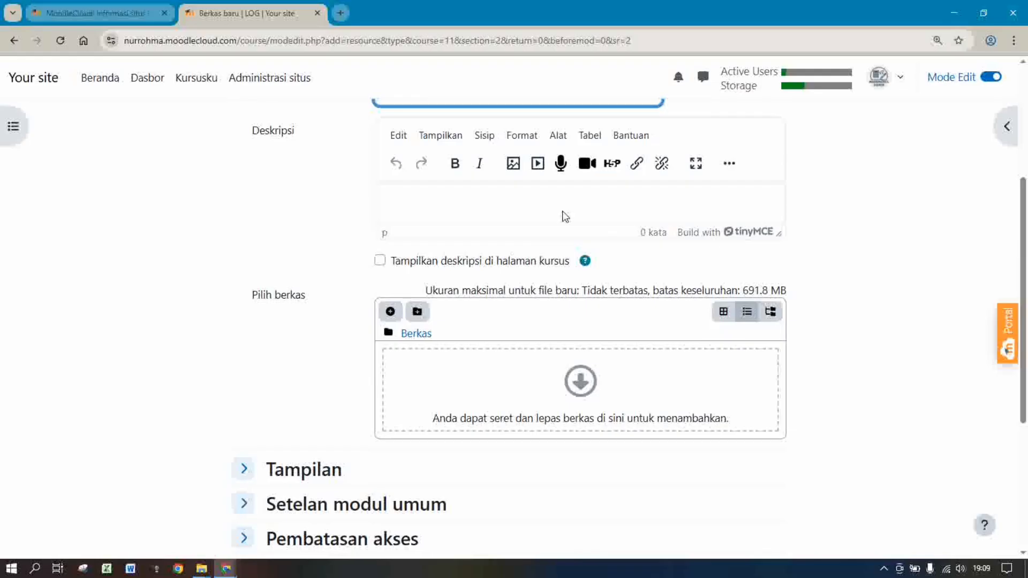
{"action": "left_click", "coordinate": [412, 201]}
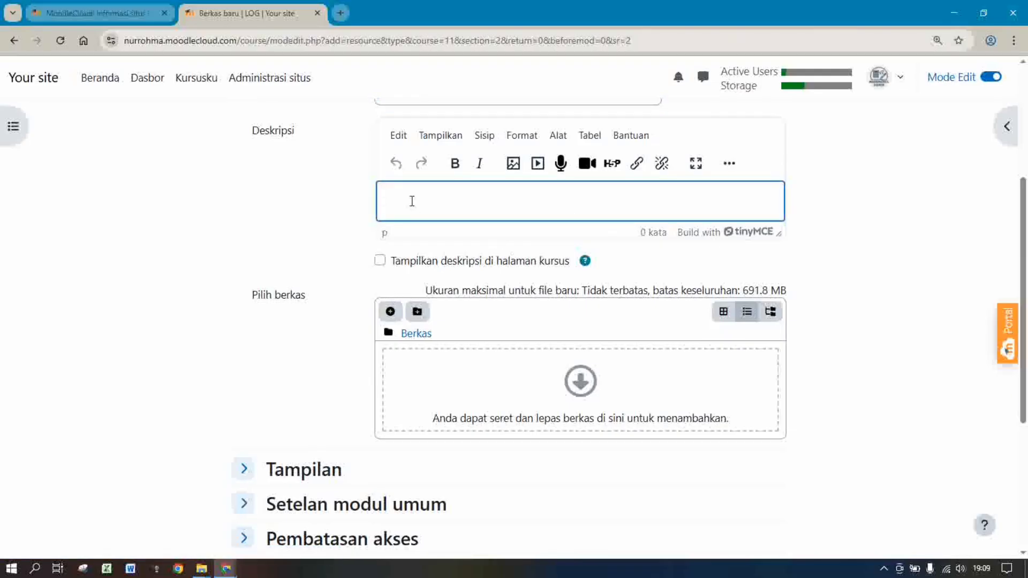
{"action": "left_click", "coordinate": [390, 313]}
Choose the '4. Sifat-sifat Logaritma' video from Videos > mtk > 4. SMA > LOGARITMA
{"action": "left_click", "coordinate": [406, 265]}
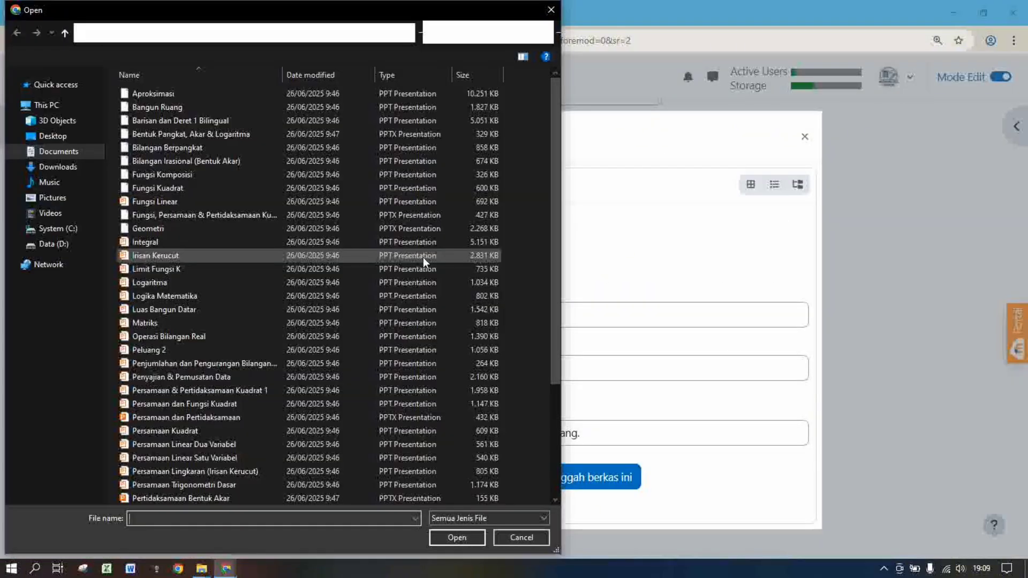
{"action": "left_click", "coordinate": [51, 214]}
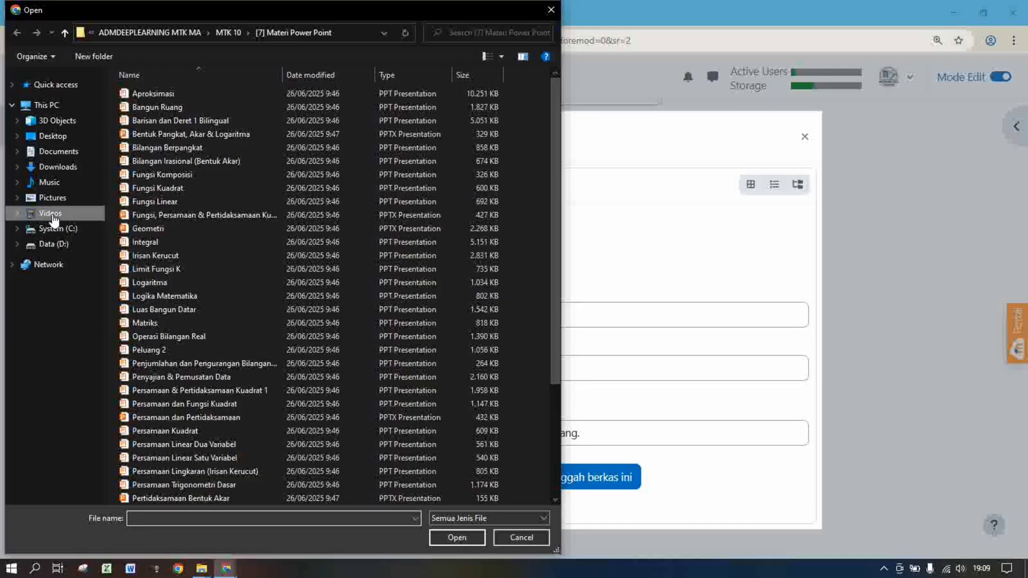
{"action": "double_click", "coordinate": [538, 118]}
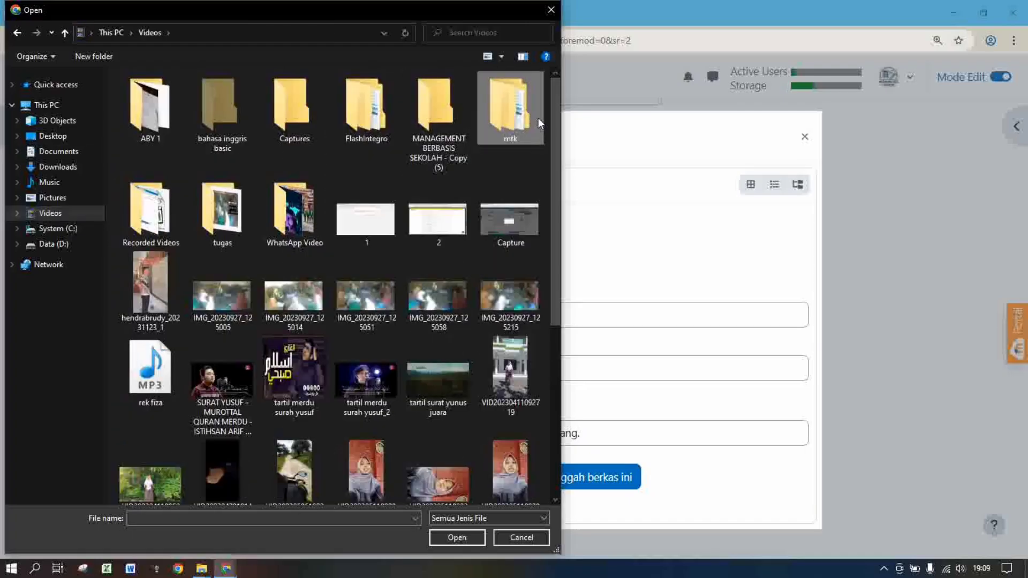
{"action": "double_click", "coordinate": [371, 115]}
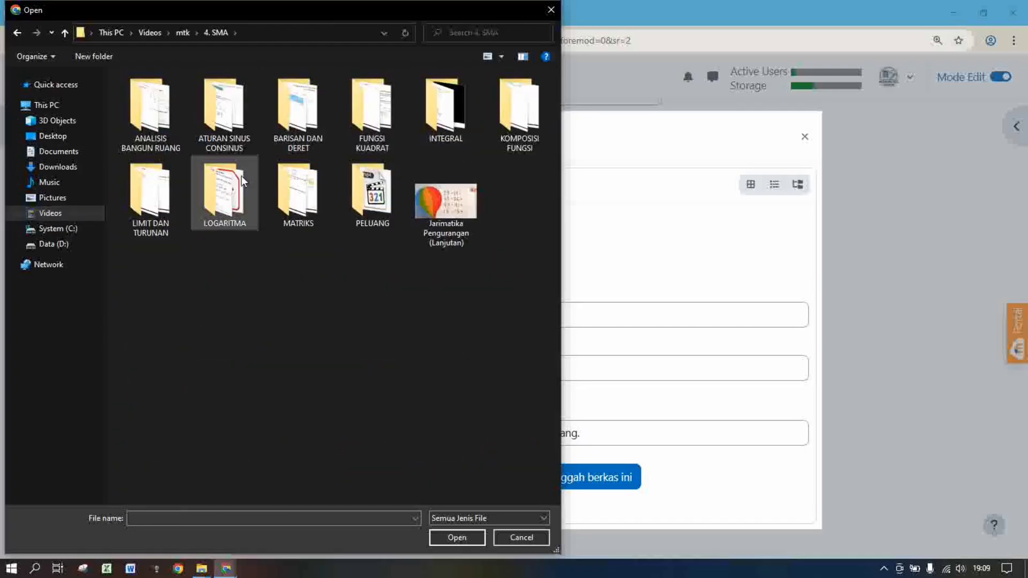
{"action": "double_click", "coordinate": [228, 210]}
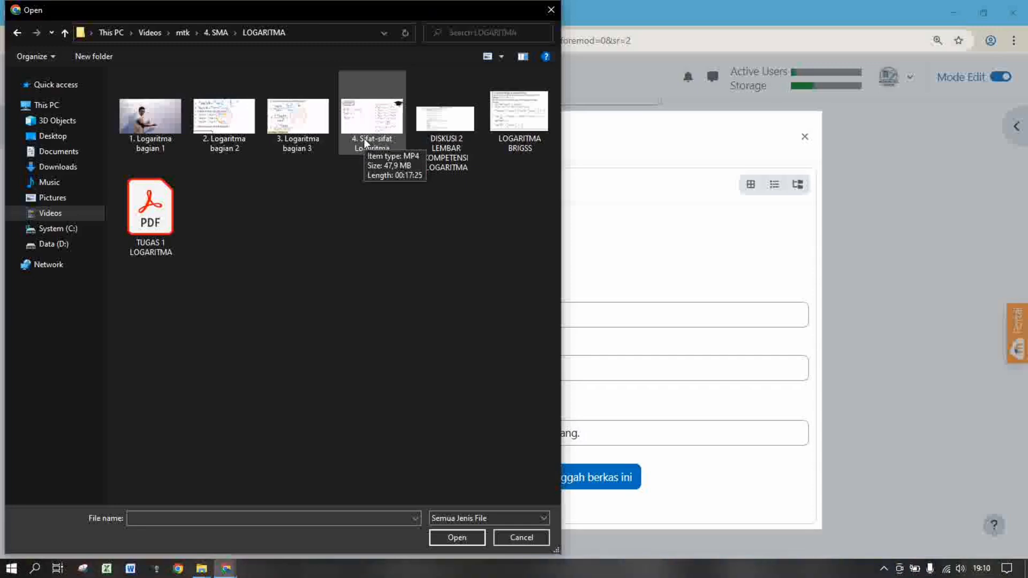
{"action": "double_click", "coordinate": [364, 138]}
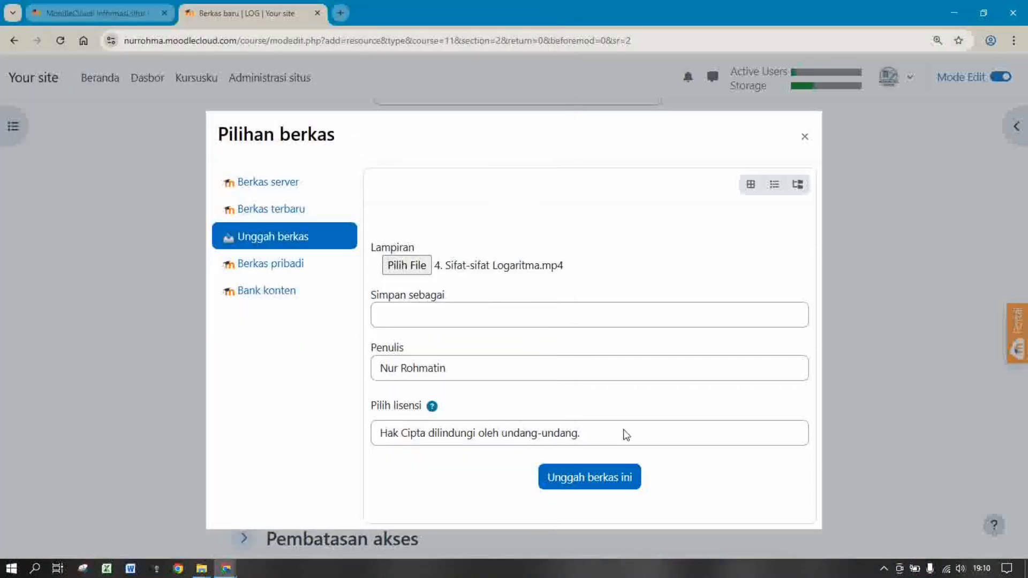
Upload the 47.9 MB 4. Sifat-sifat Logaritma.mp4 and save Materi 2 to the course
{"action": "left_click", "coordinate": [611, 480]}
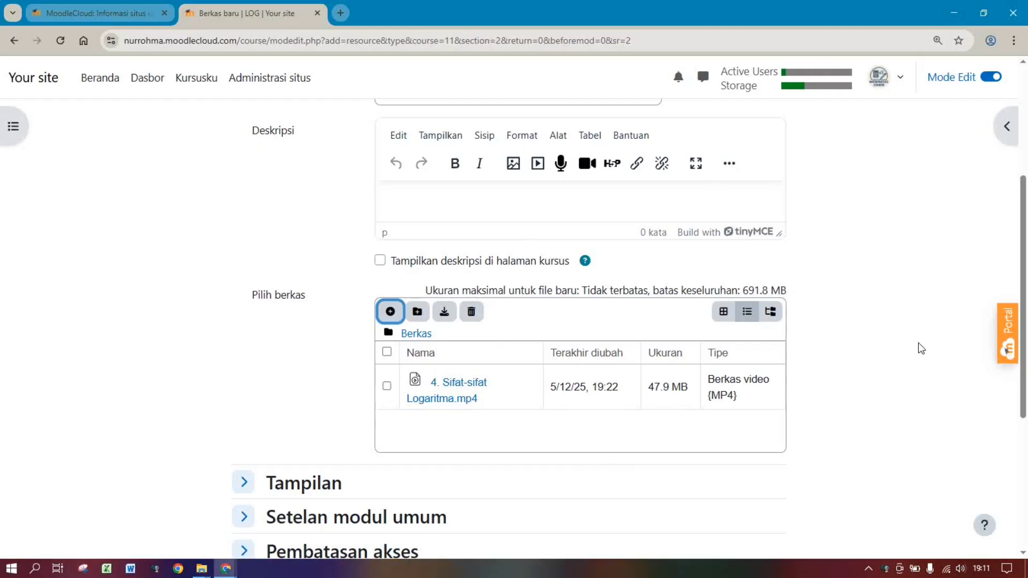
{"action": "left_click_drag", "start_coordinate": [1024, 337], "coordinate": [1027, 464]}
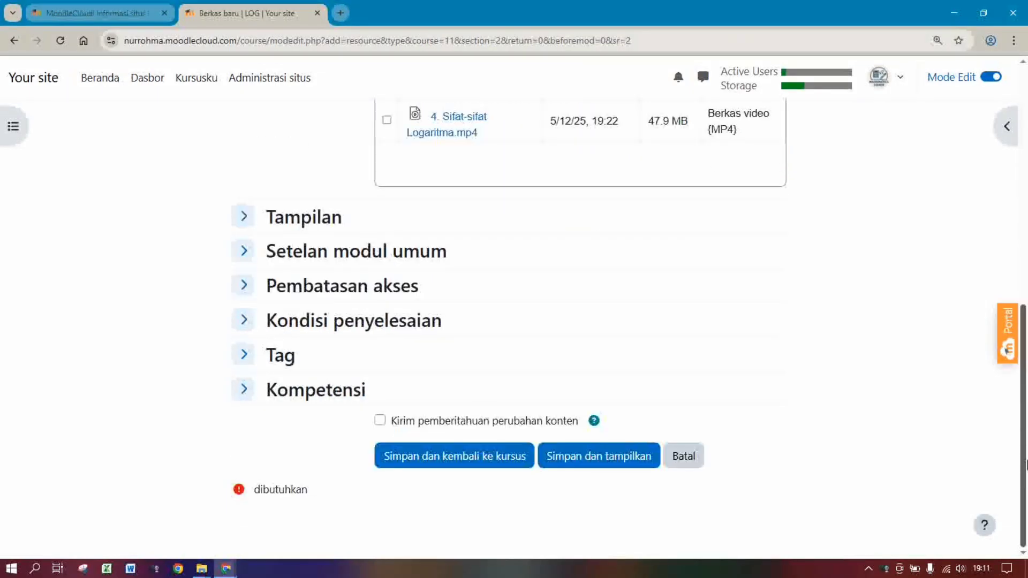
{"action": "left_click", "coordinate": [466, 461]}
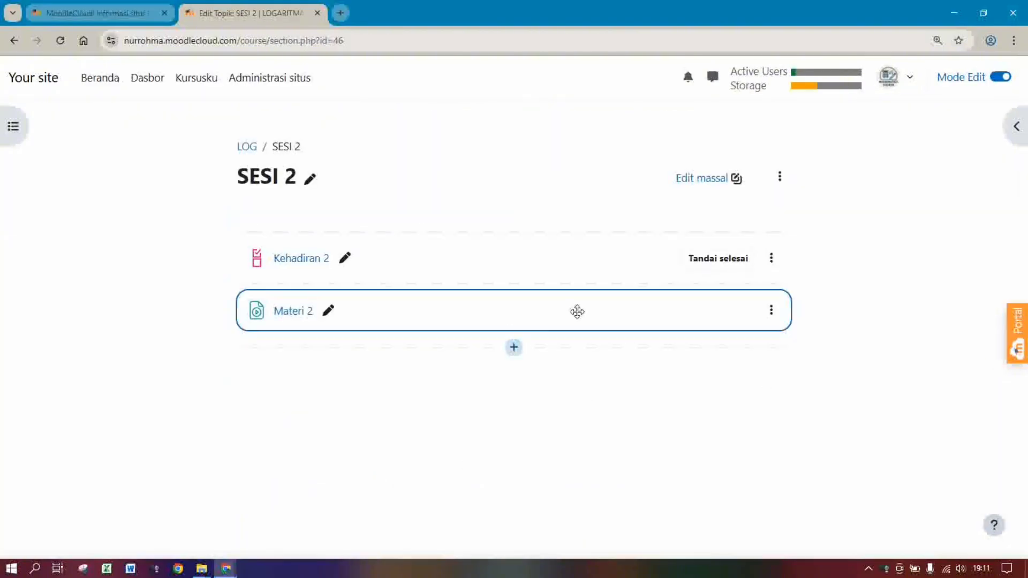
Create a new forum activity named Diskusi 2
{"action": "left_click", "coordinate": [514, 351]}
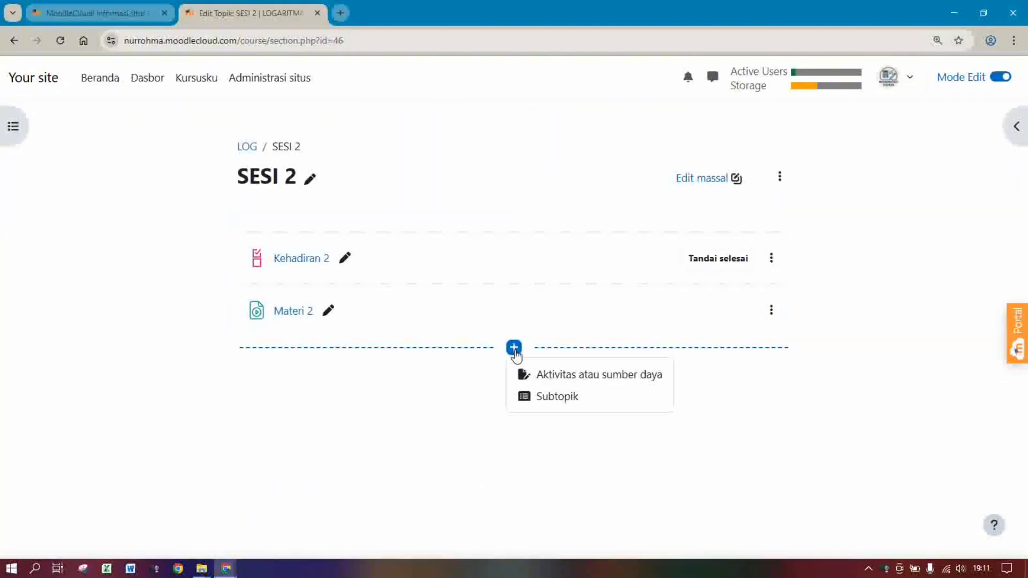
{"action": "left_click", "coordinate": [554, 379]}
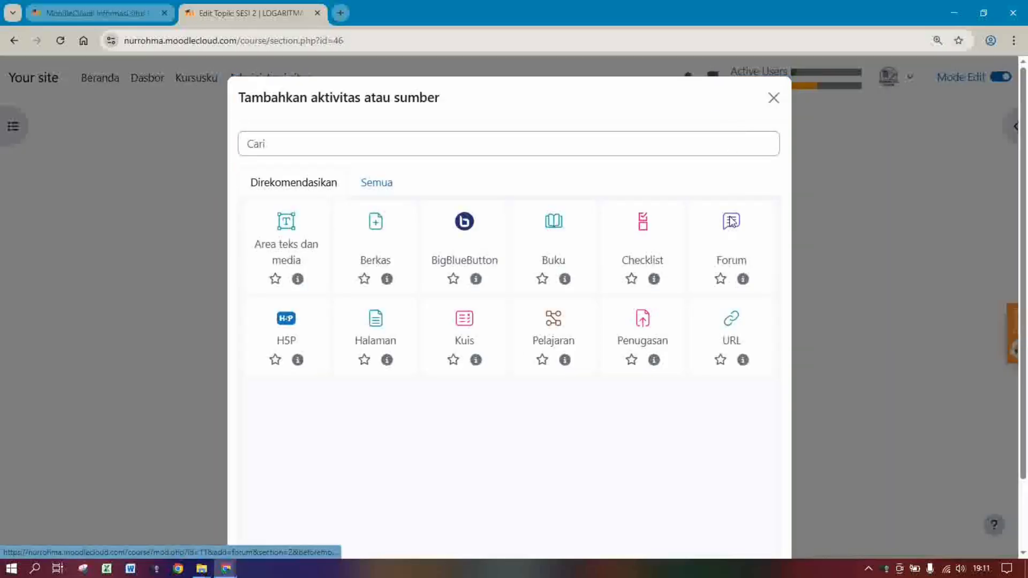
{"action": "left_click", "coordinate": [732, 221]}
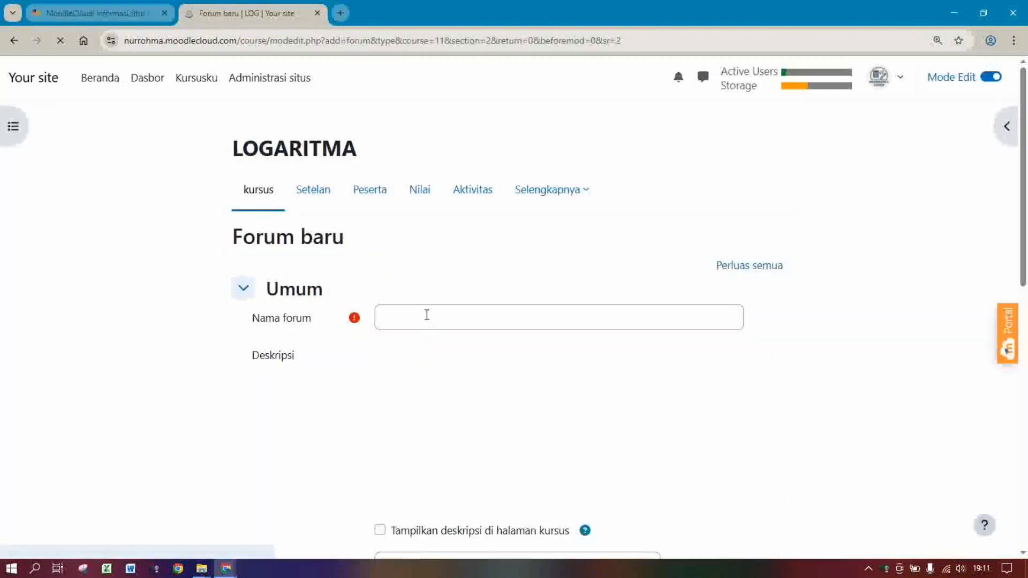
{"action": "left_click", "coordinate": [427, 315]}
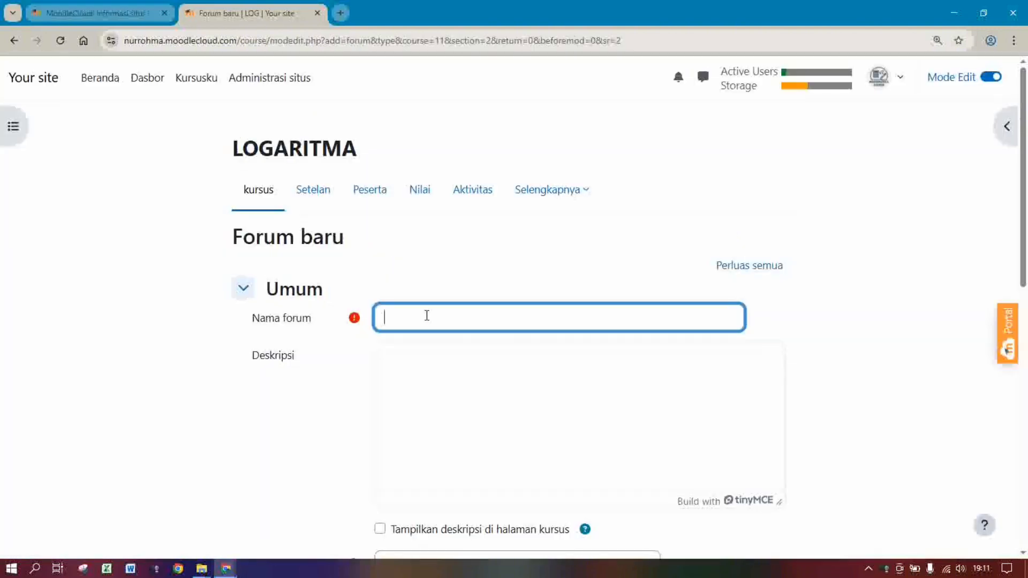
{"action": "type", "text": "F"}
{"action": "type", "text": "D"}
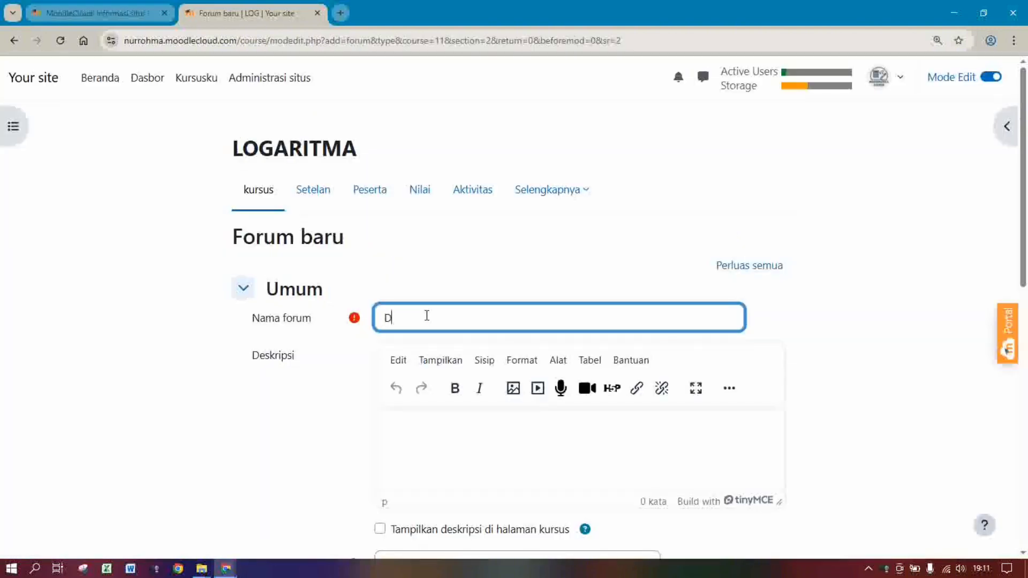
{"action": "type", "text": "iskusi 2"}
Write the forum description asking students to make 5 example problems with answers using logarithm properties
{"action": "left_click", "coordinate": [546, 444]}
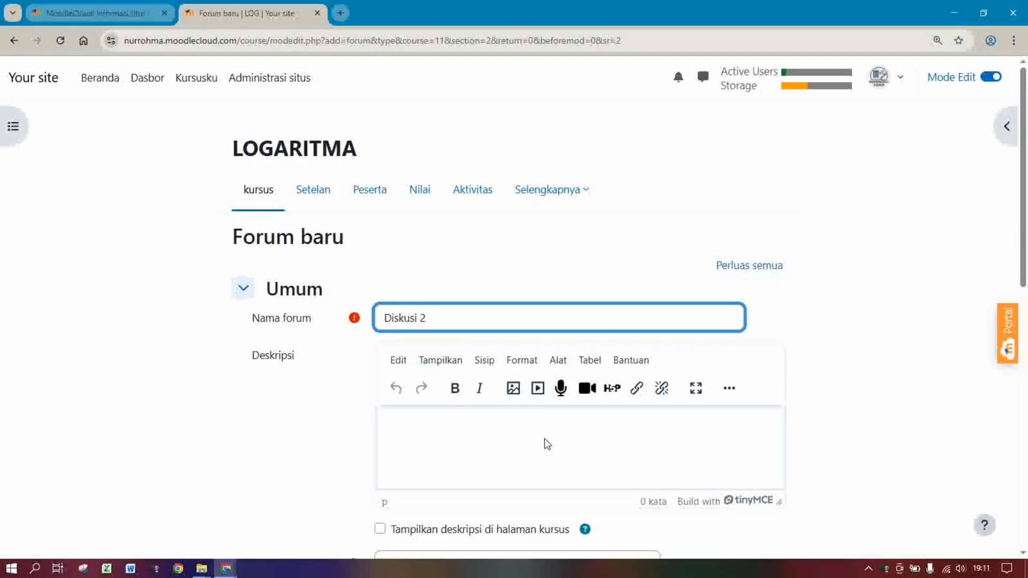
{"action": "type", "text": "P"}
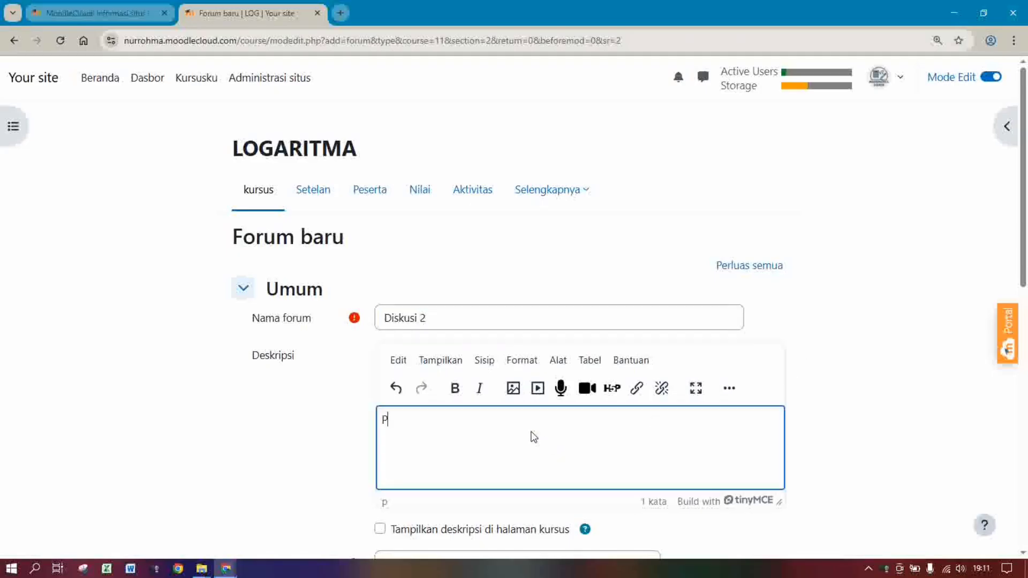
{"action": "type", "text": "ada diskusi ini sis"}
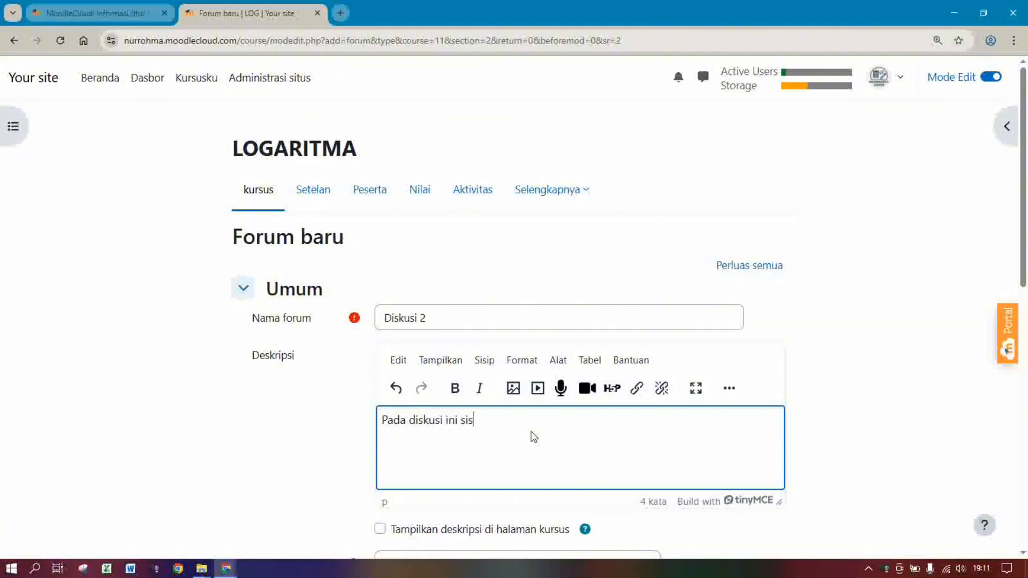
{"action": "type", "text": "wa di harapkan memberi"}
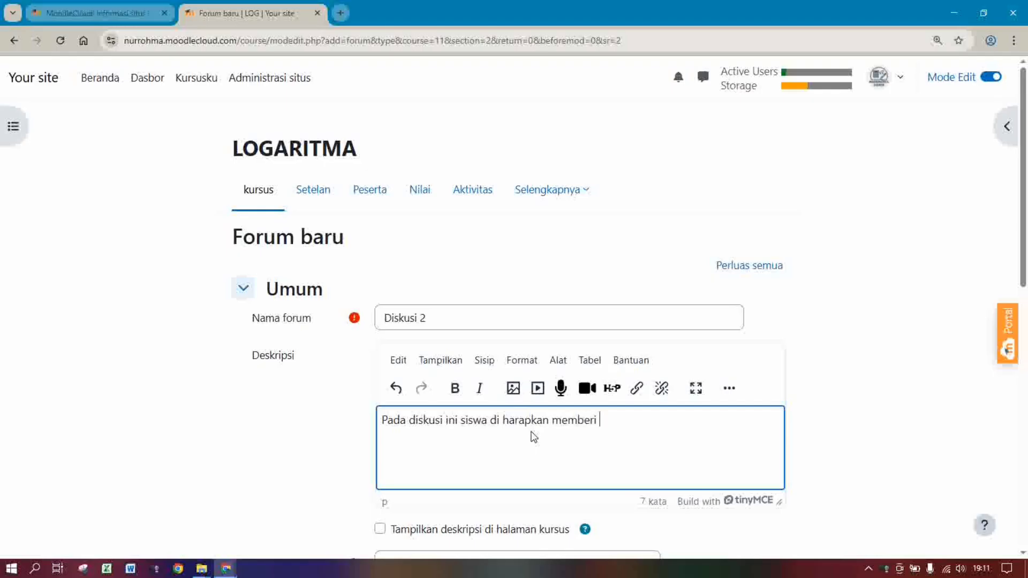
{"action": "key", "text": "BackSpace"}
{"action": "key", "text": "BackSpace"}
{"action": "key", "text": "BackSpace"}
{"action": "key", "text": "BackSpace"}
{"action": "type", "text": "uat 5 contoh soal b"}
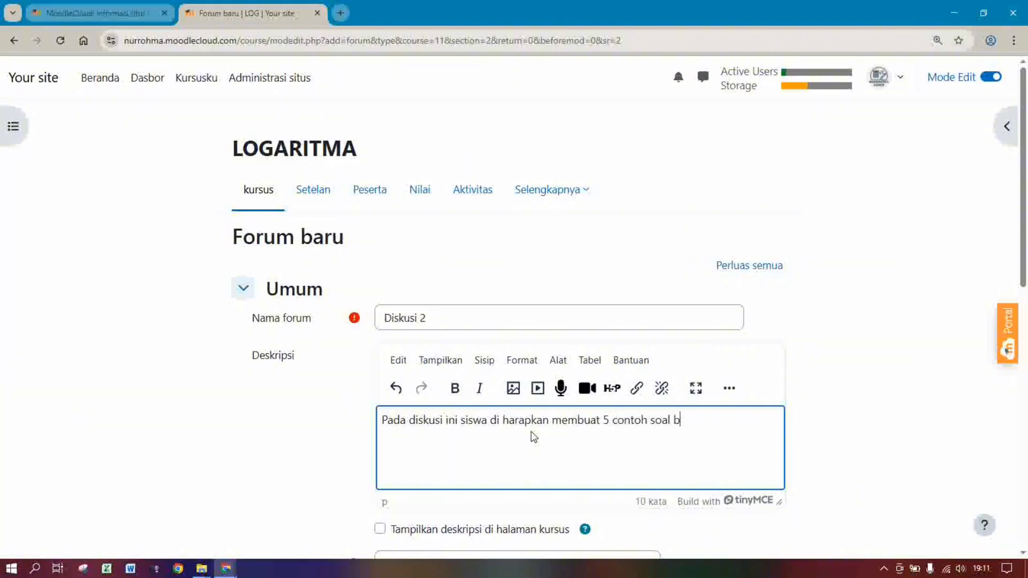
{"action": "type", "text": "eserta jama"}
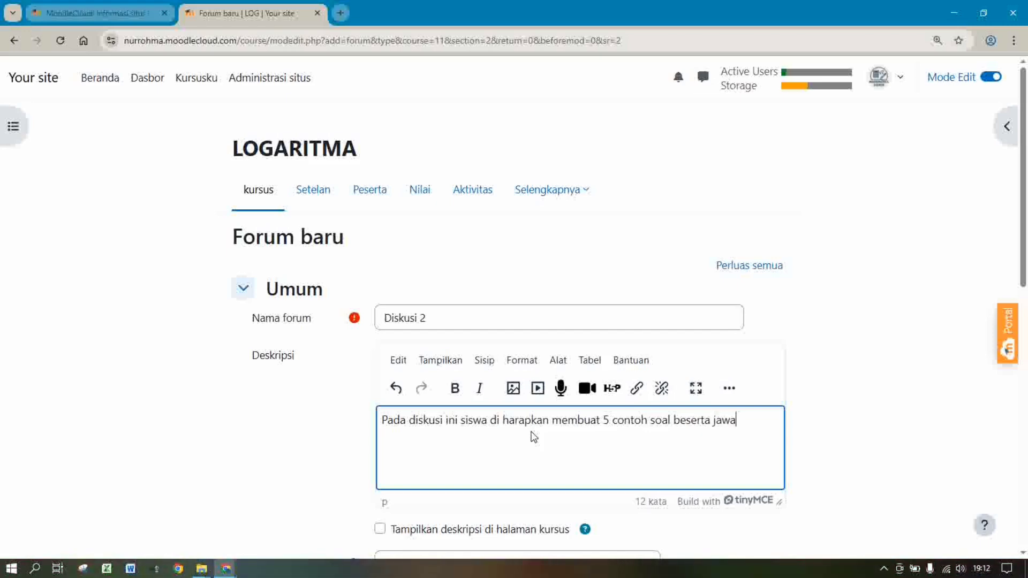
{"action": "type", "text": "bannya dengan tepa"}
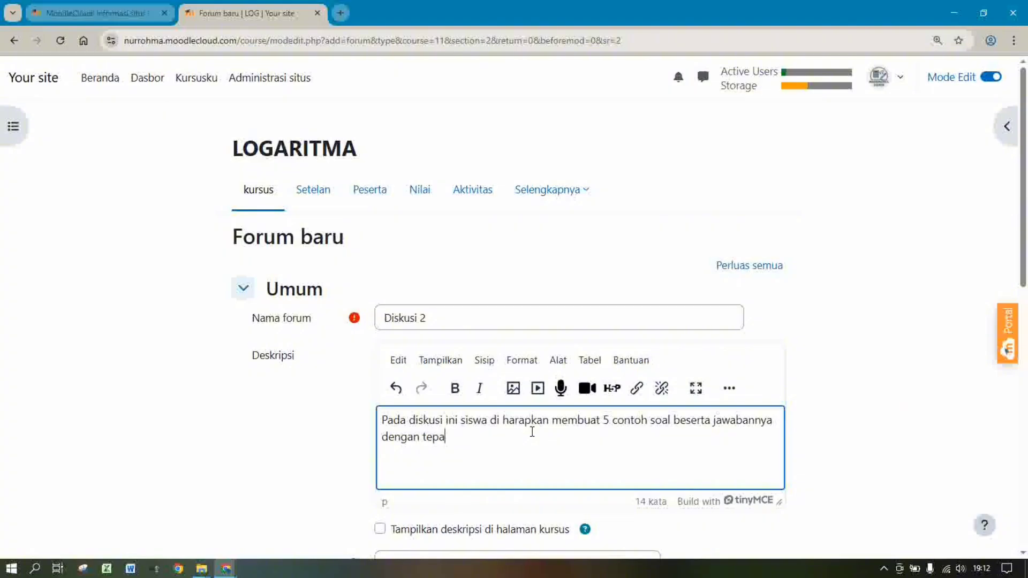
{"action": "type", "text": "t sesuai sifat-sifat"}
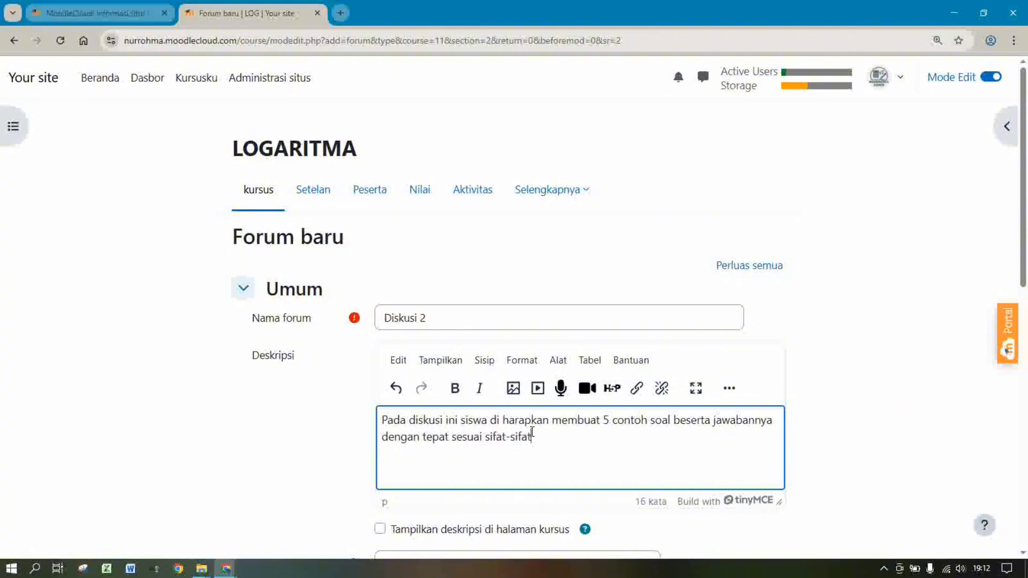
{"action": "type", "text": " logaritma."}
Set the forum's rating aggregate type to Penilaian maksimum
{"action": "scroll", "coordinate": [1026, 278], "scroll_direction": "down", "scroll_amount": 5}
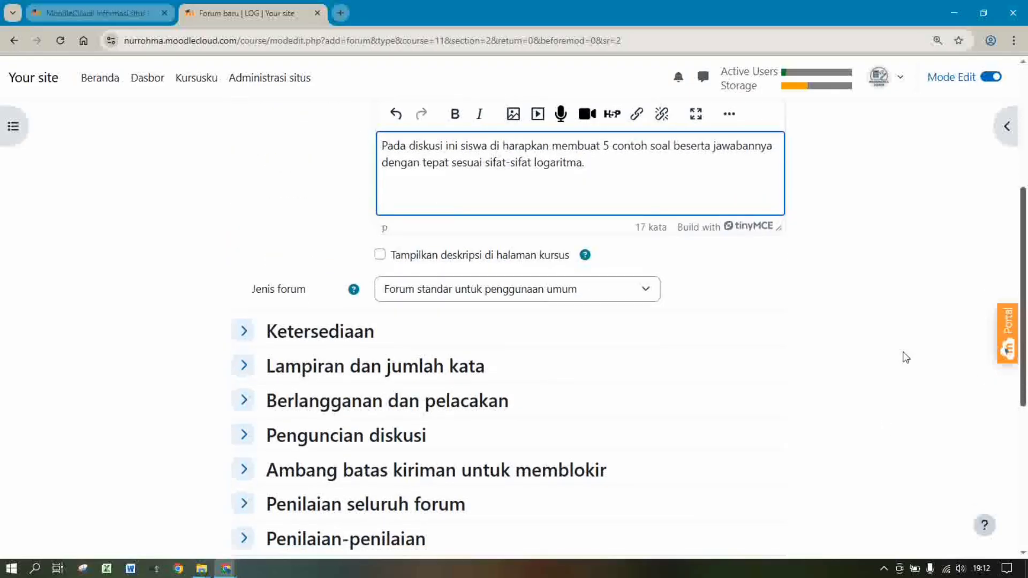
{"action": "left_click_drag", "start_coordinate": [1025, 284], "coordinate": [1026, 377]}
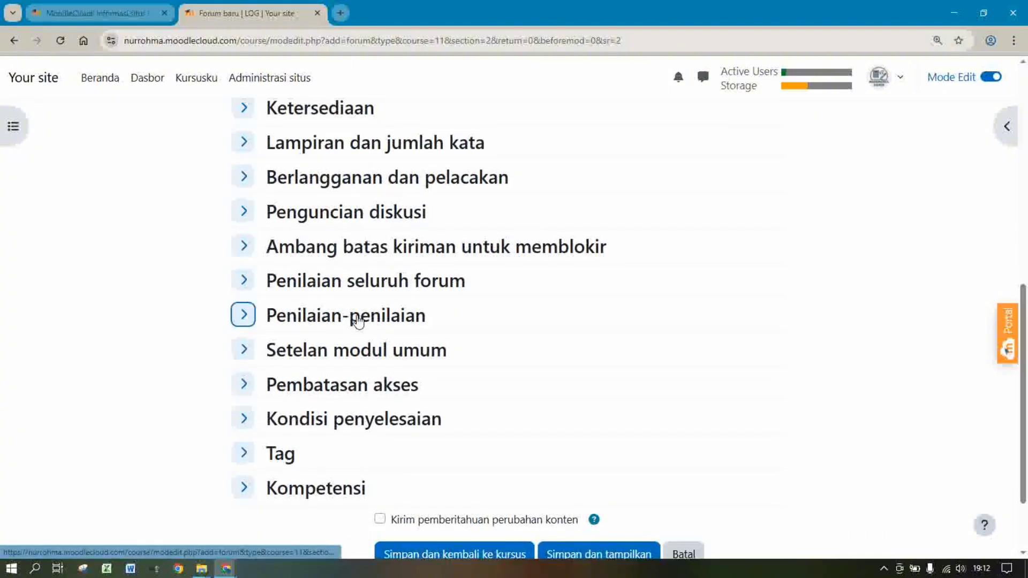
{"action": "left_click", "coordinate": [331, 323]}
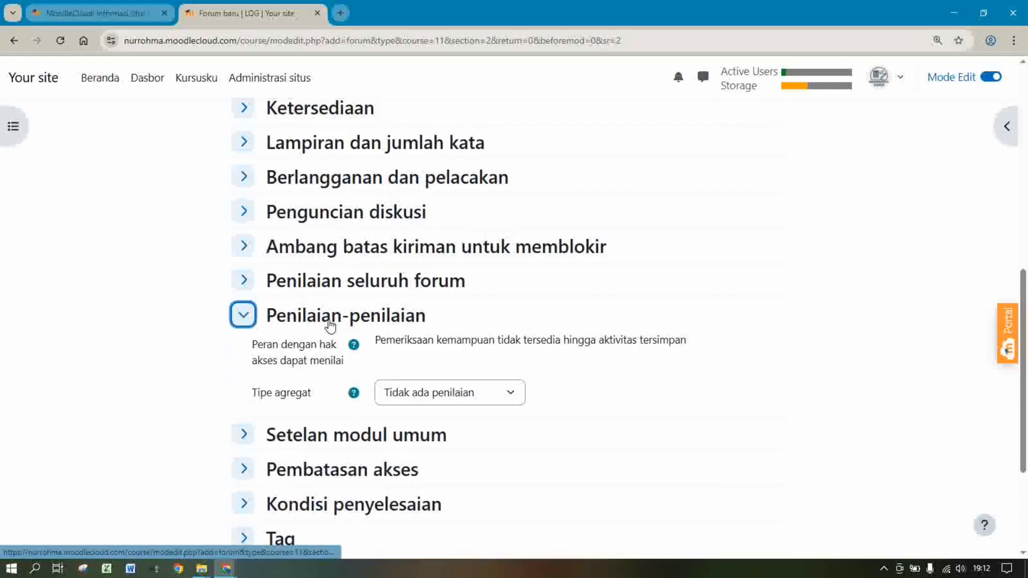
{"action": "left_click", "coordinate": [405, 393]}
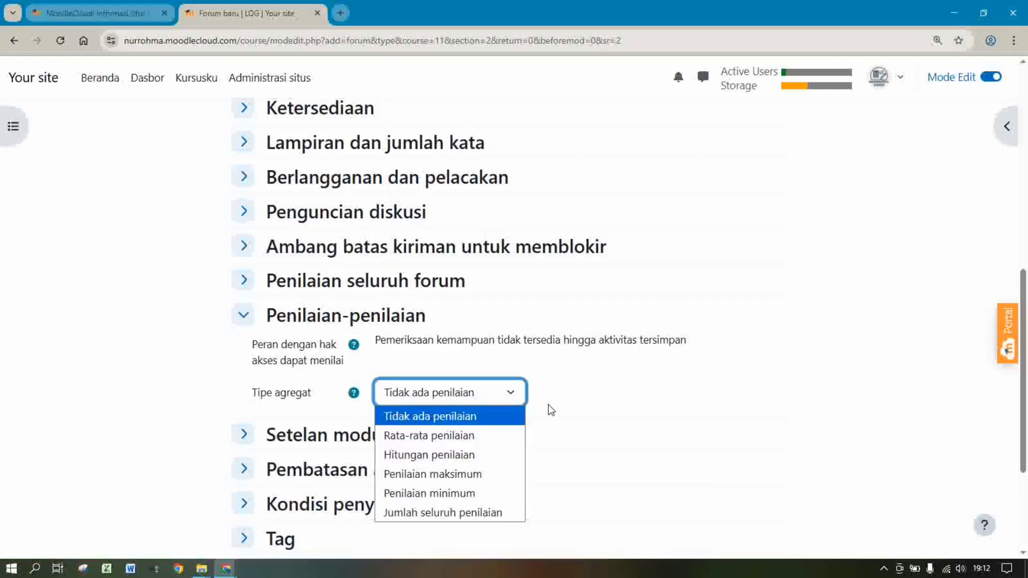
{"action": "left_click", "coordinate": [442, 475]}
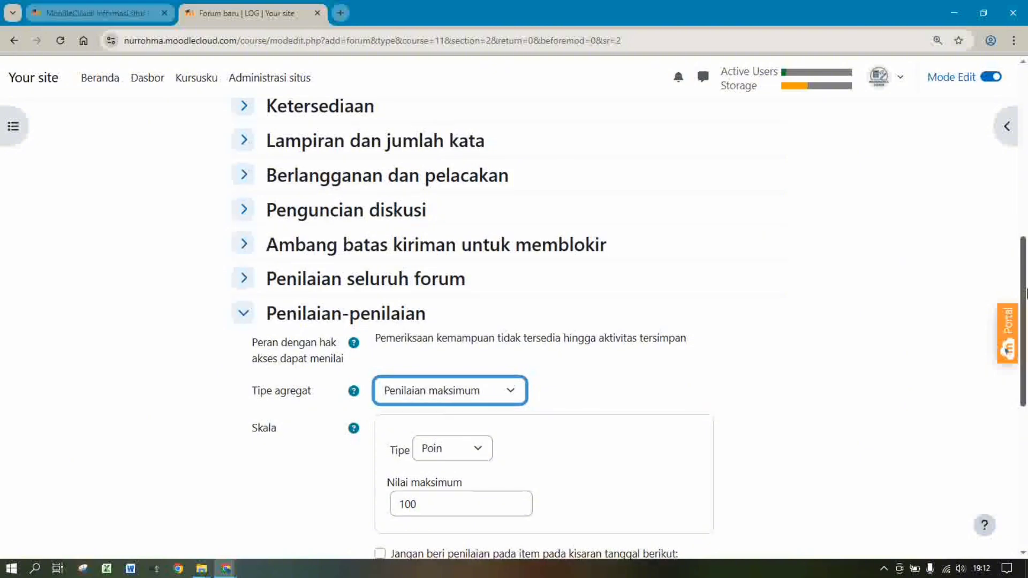
Require manual completion with a 15 Desember 2025 reminder and save the forum
{"action": "scroll", "coordinate": [601, 250], "scroll_direction": "down", "scroll_amount": 3}
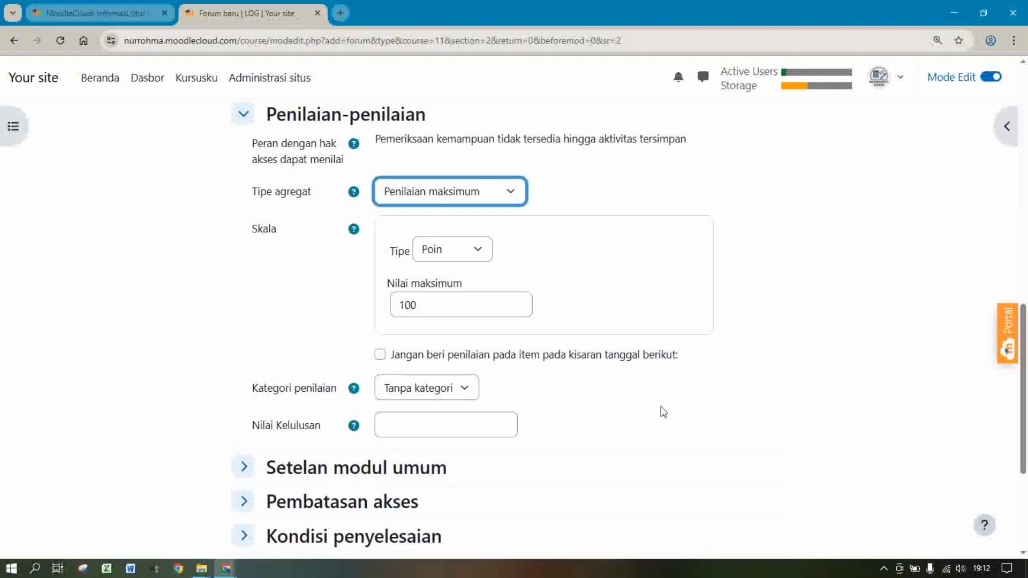
{"action": "scroll", "coordinate": [1024, 417], "scroll_direction": "down", "scroll_amount": 3}
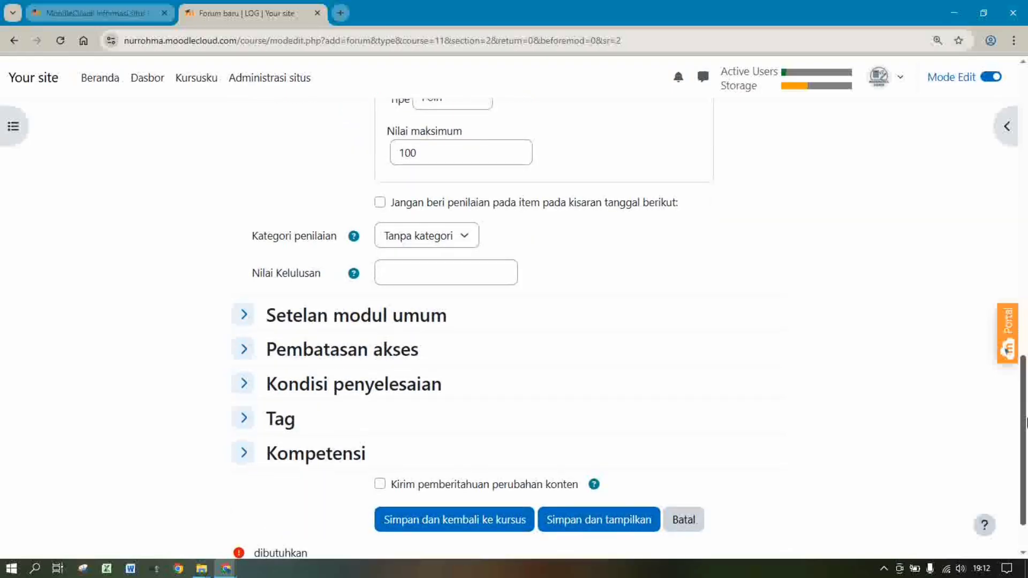
{"action": "scroll", "coordinate": [1025, 423], "scroll_direction": "down", "scroll_amount": 1}
{"action": "left_click", "coordinate": [317, 344]}
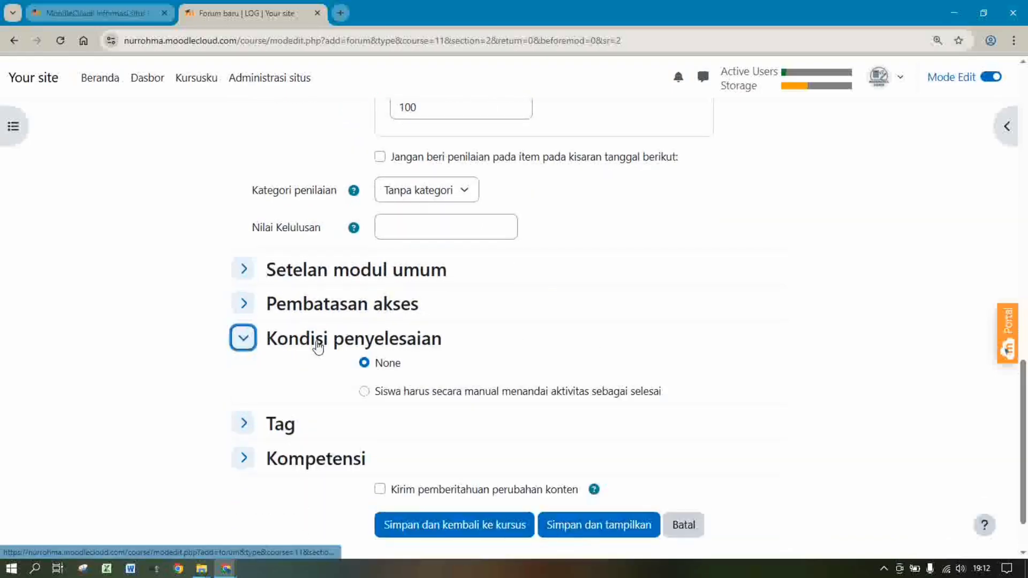
{"action": "left_click", "coordinate": [368, 393]}
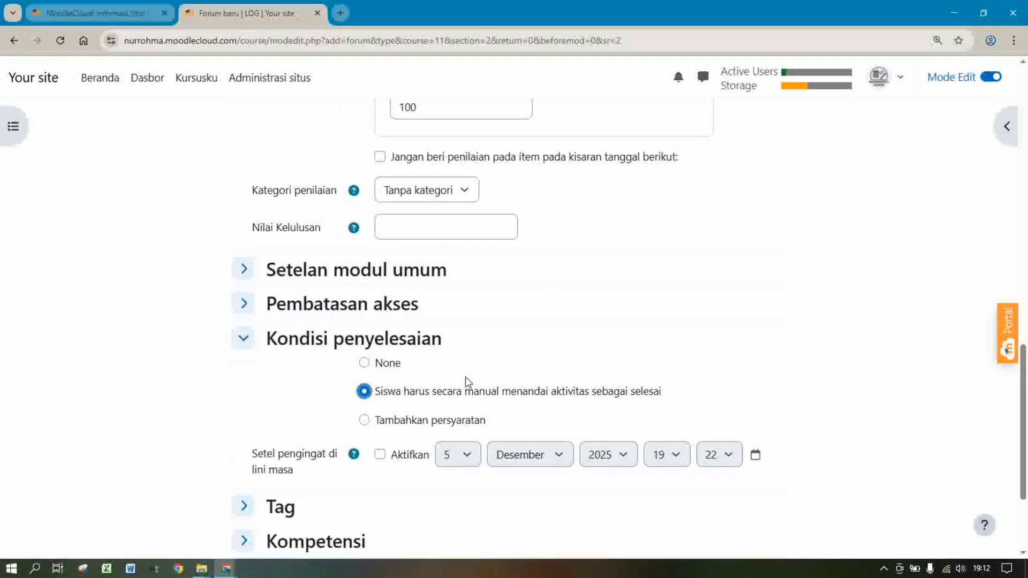
{"action": "scroll", "coordinate": [1025, 368], "scroll_direction": "down", "scroll_amount": 3}
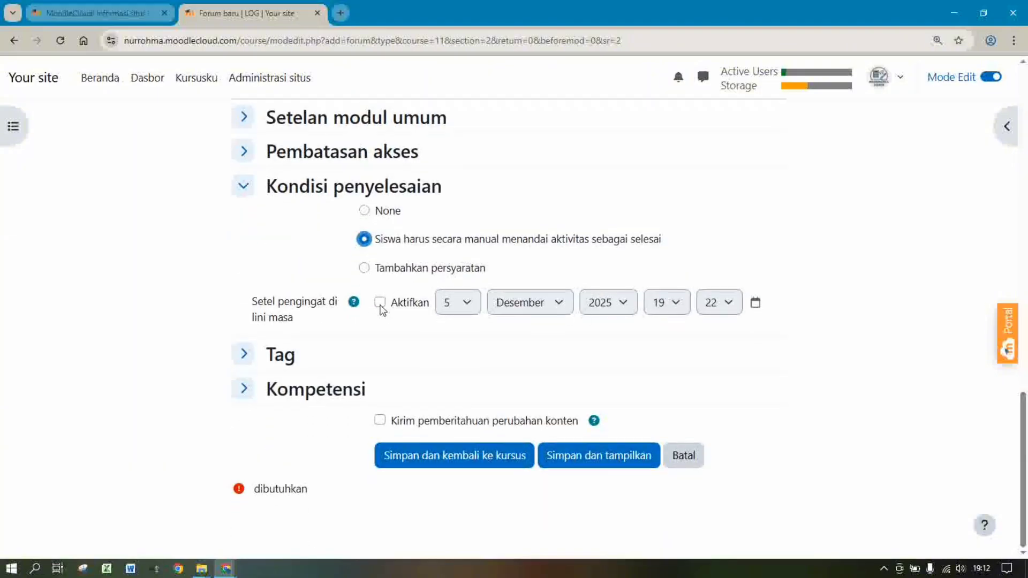
{"action": "left_click", "coordinate": [380, 303]}
{"action": "left_click", "coordinate": [469, 305]}
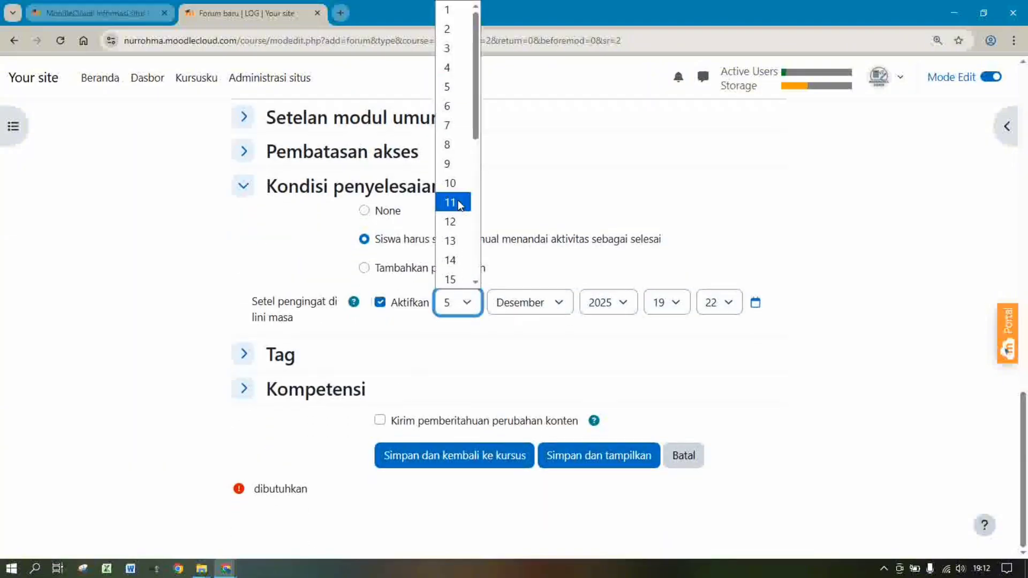
{"action": "left_click_drag", "start_coordinate": [475, 130], "coordinate": [476, 171]}
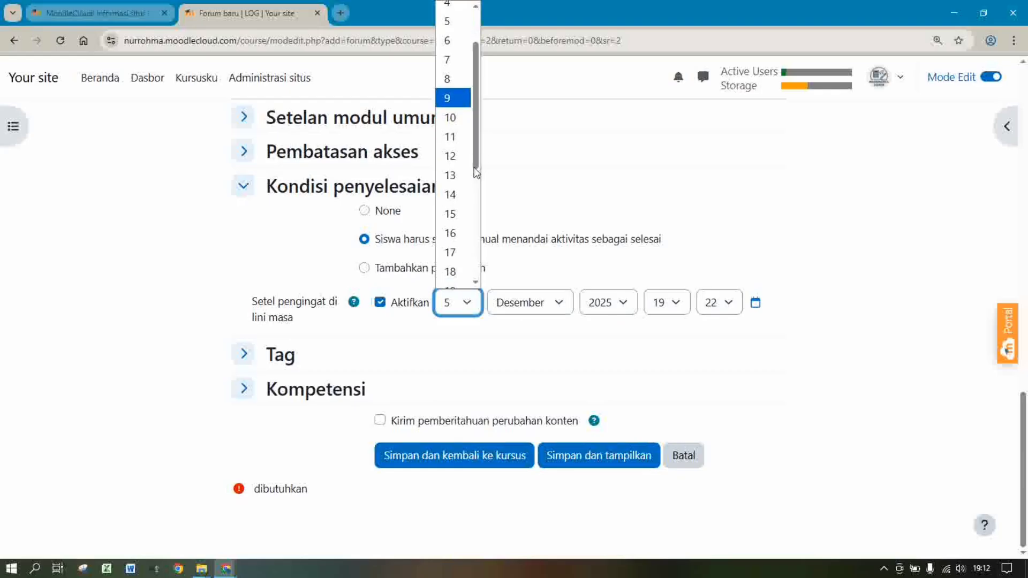
{"action": "left_click", "coordinate": [454, 214]}
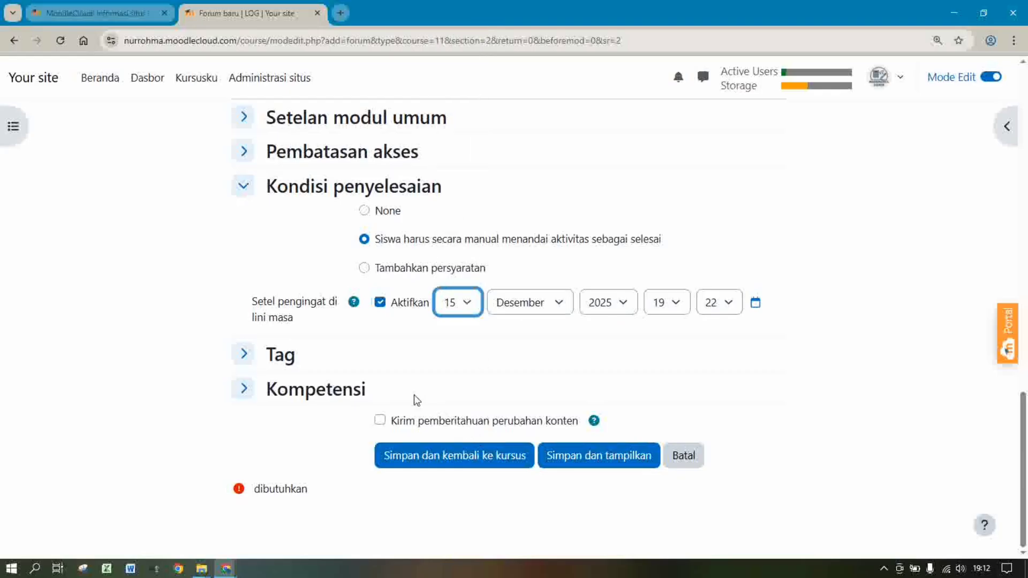
{"action": "left_click", "coordinate": [441, 461]}
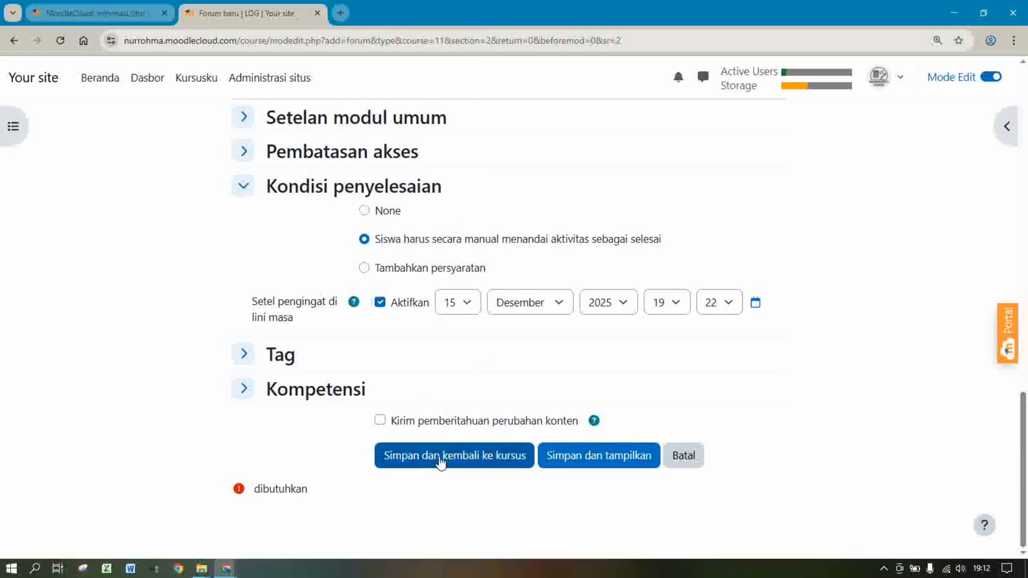
{"action": "left_click", "coordinate": [440, 462]}
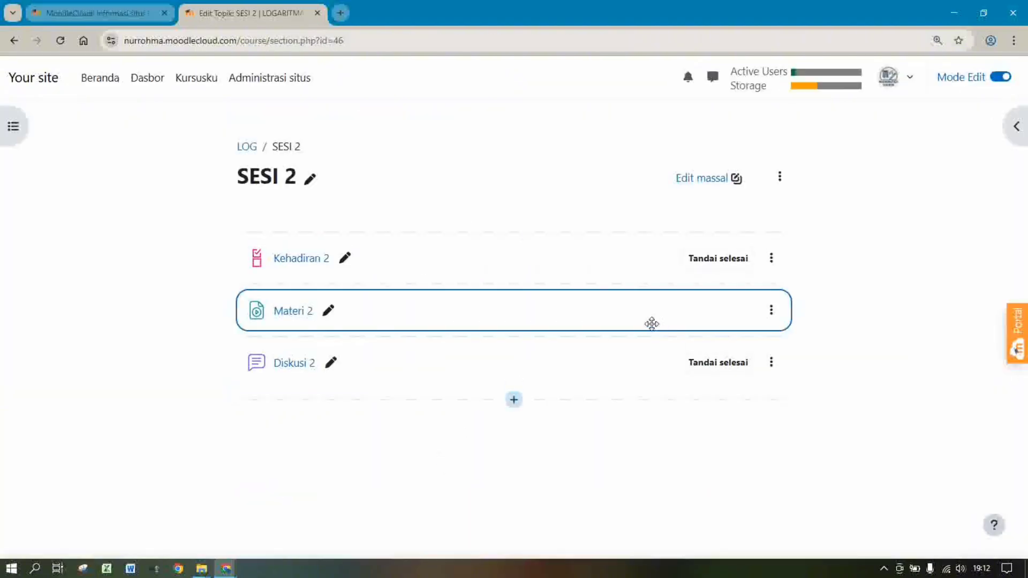
Change Kehadiran 2's completion reminder day from 10 to 15 and save it
{"action": "left_click", "coordinate": [285, 259]}
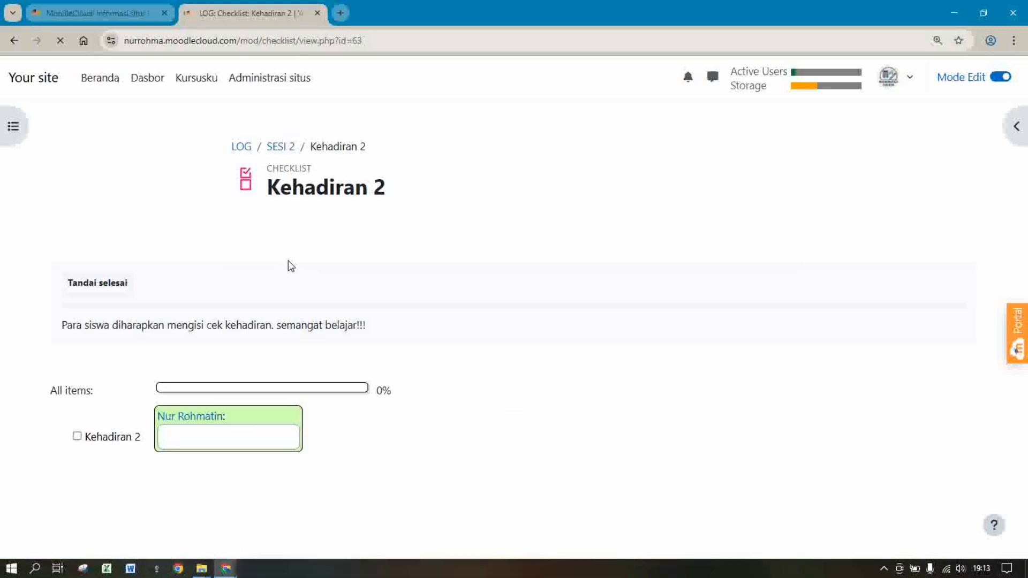
{"action": "left_click", "coordinate": [306, 232]}
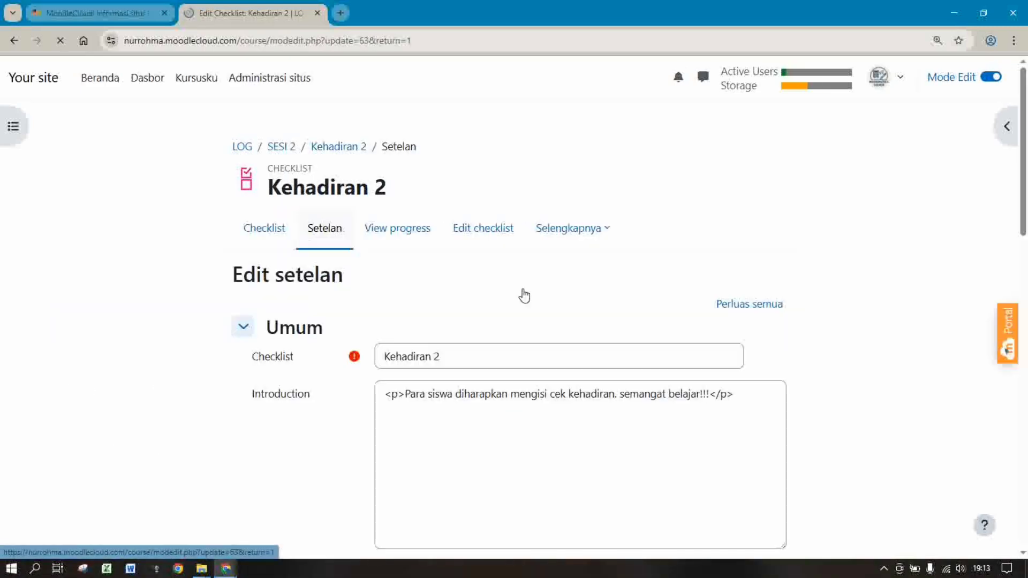
{"action": "left_click_drag", "start_coordinate": [1026, 205], "coordinate": [1026, 530]}
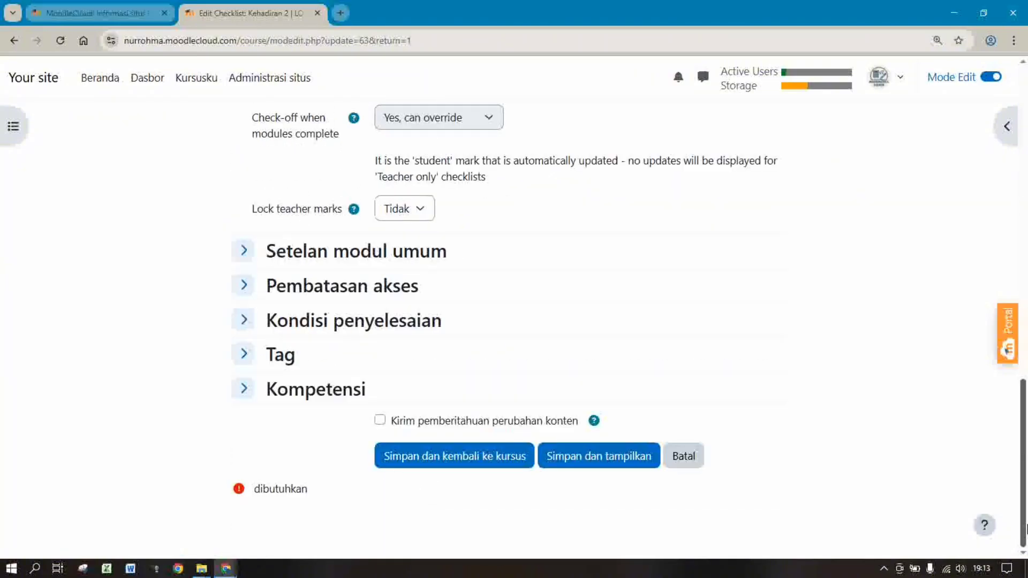
{"action": "left_click", "coordinate": [298, 319]}
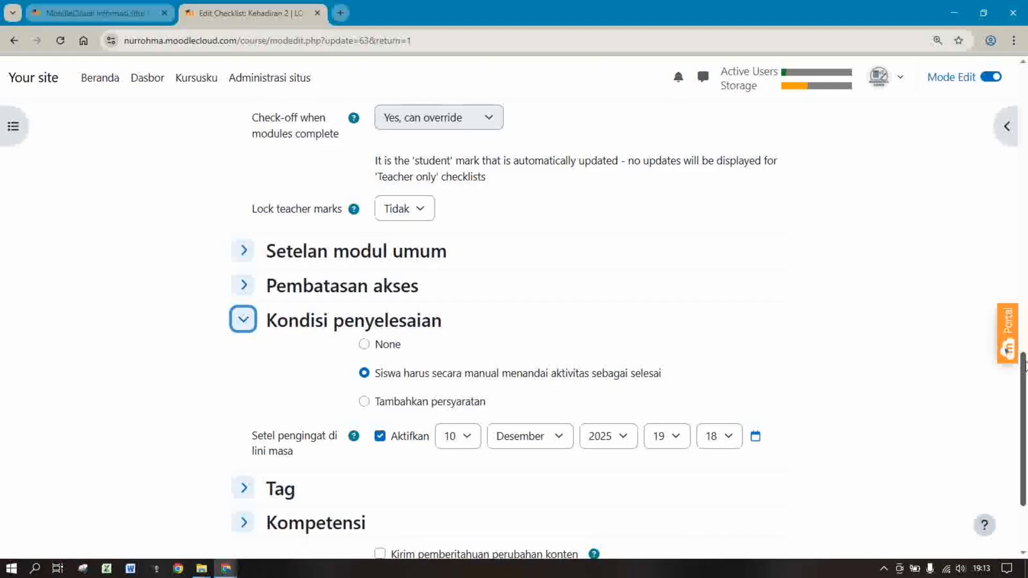
{"action": "left_click_drag", "start_coordinate": [1025, 366], "coordinate": [1025, 368]}
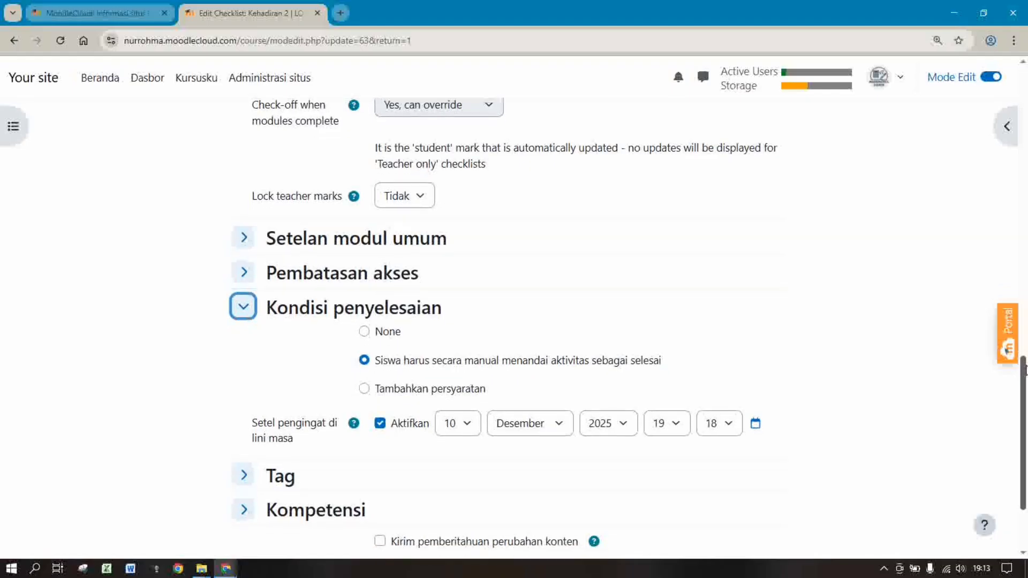
{"action": "left_click", "coordinate": [458, 424]}
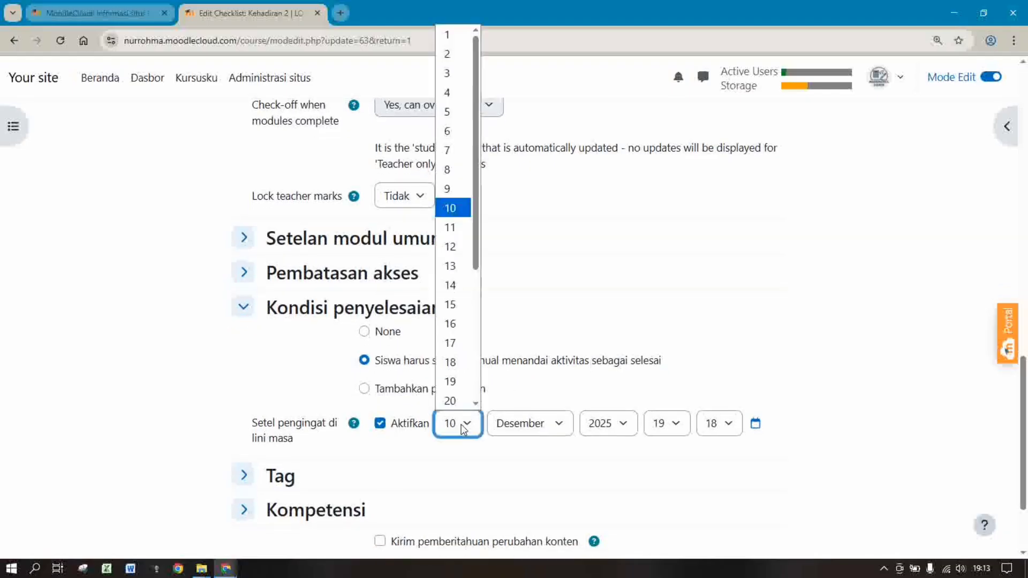
{"action": "left_click", "coordinate": [455, 304]}
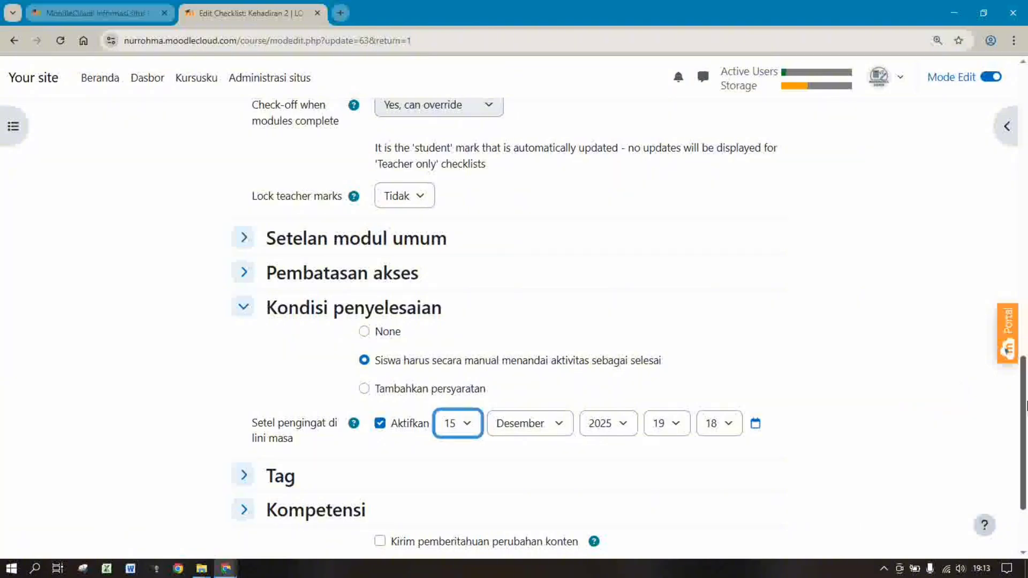
{"action": "left_click_drag", "start_coordinate": [1025, 484], "coordinate": [1026, 522]}
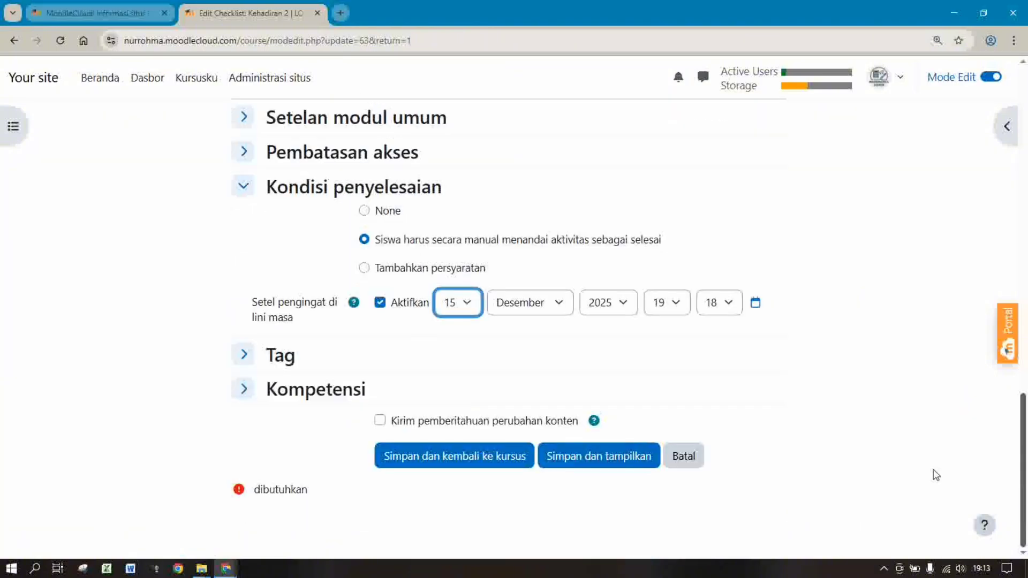
{"action": "left_click", "coordinate": [478, 455]}
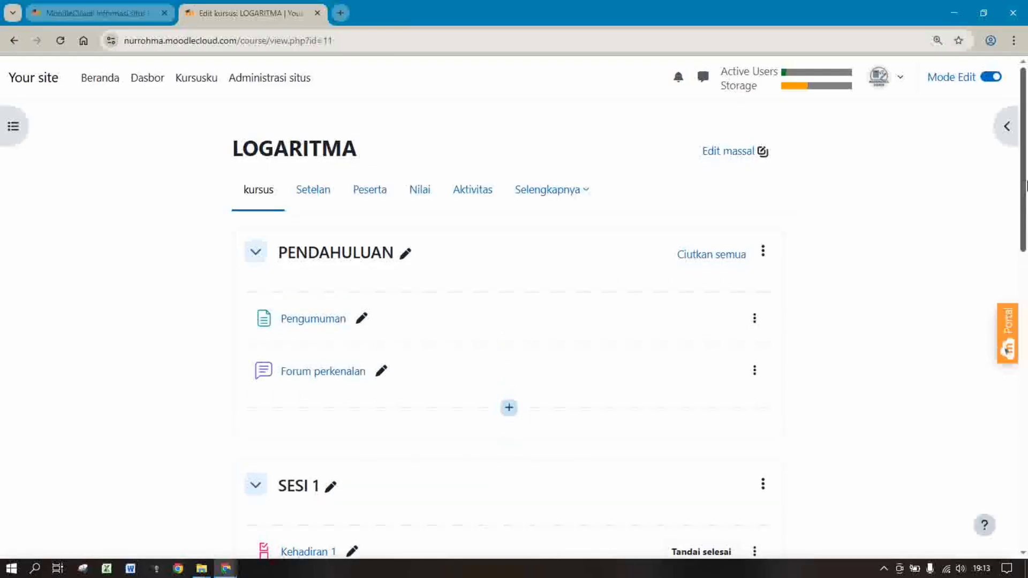
Rename the first new topic section to SESI 3
{"action": "left_click_drag", "start_coordinate": [1026, 185], "coordinate": [1027, 462]}
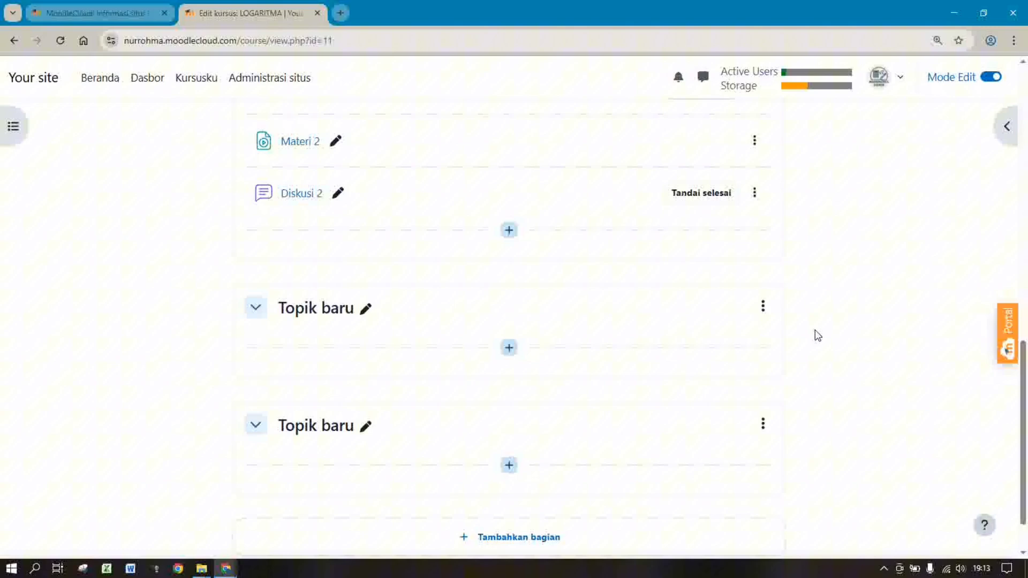
{"action": "left_click", "coordinate": [365, 311]}
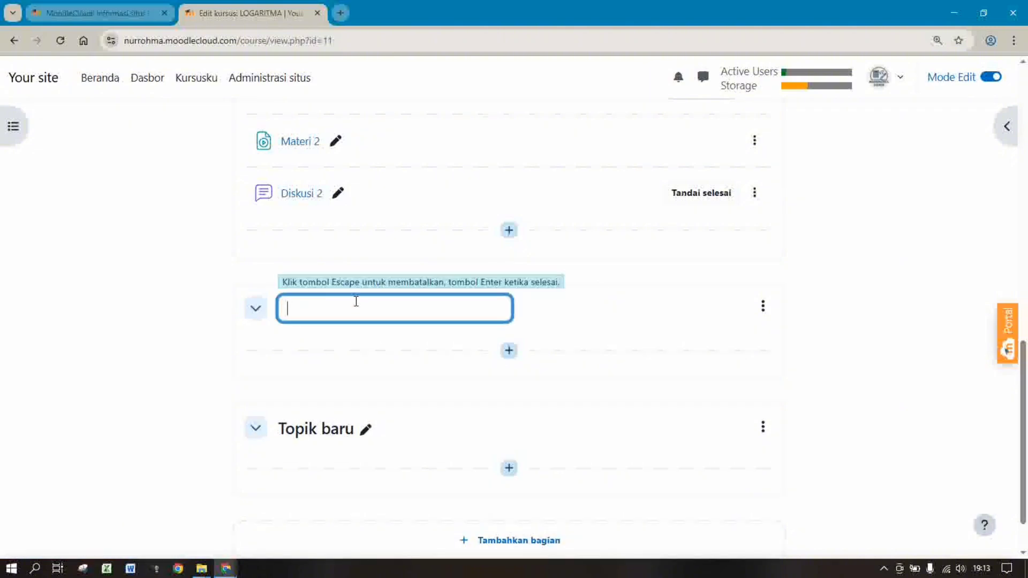
{"action": "type", "text": "SESI 3"}
{"action": "key", "text": "Return"}
Start adding a Checklist activity to SESI 3
{"action": "left_click", "coordinate": [514, 351]}
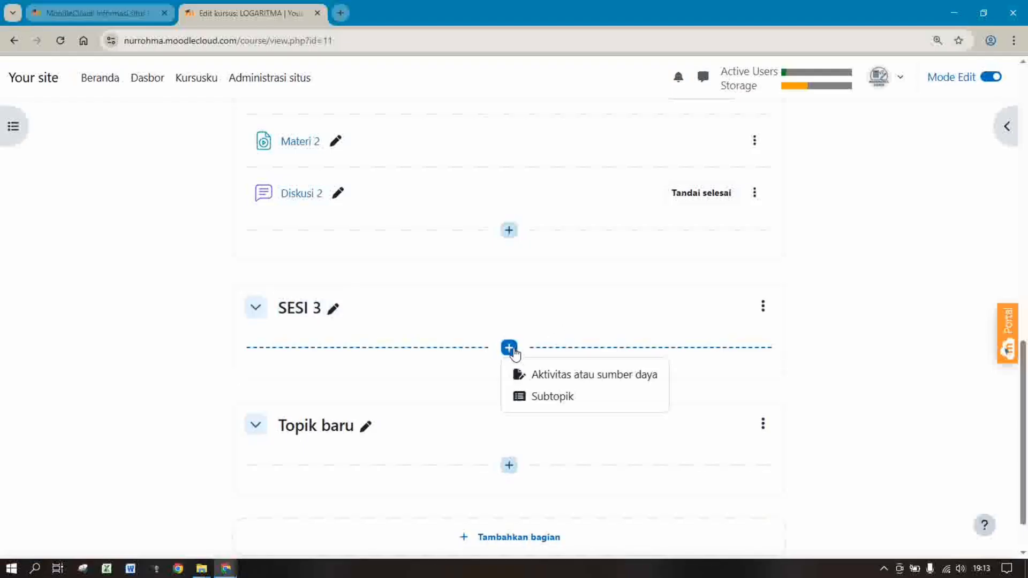
{"action": "left_click", "coordinate": [539, 374]}
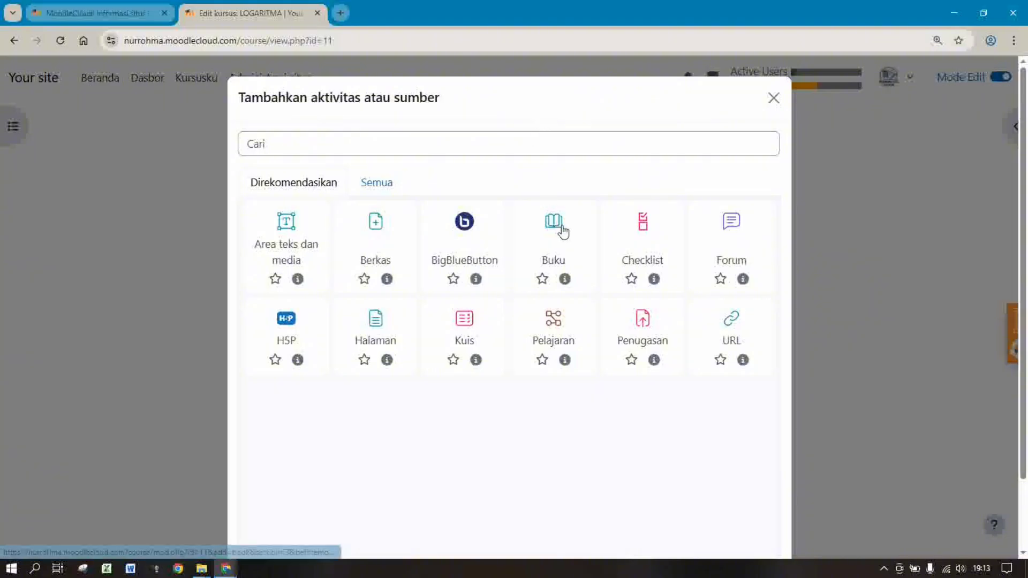
{"action": "left_click", "coordinate": [644, 229]}
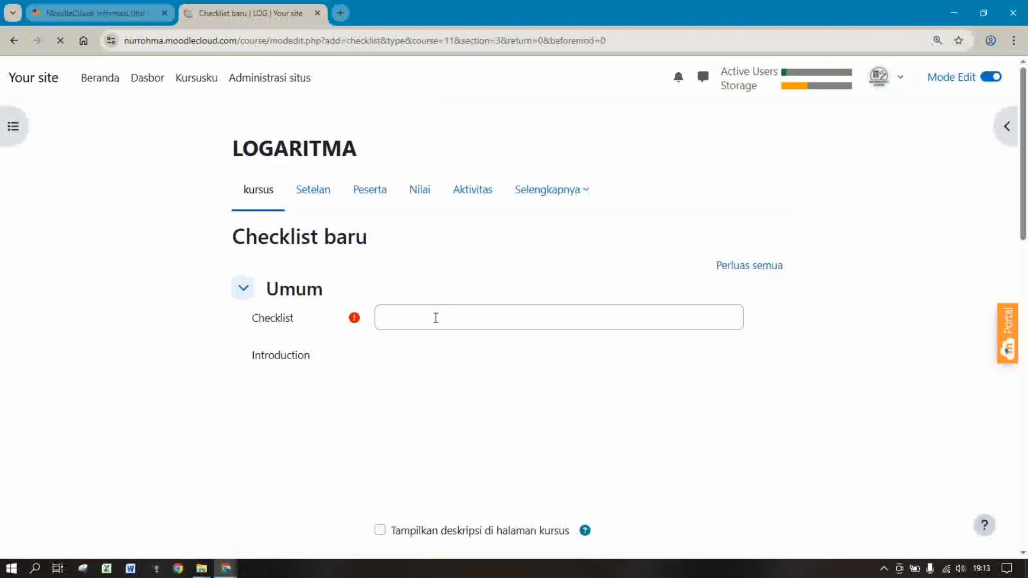
Name the checklist Kehadiran 3
{"action": "left_click", "coordinate": [436, 318]}
{"action": "type", "text": "kEHADIRAN"}
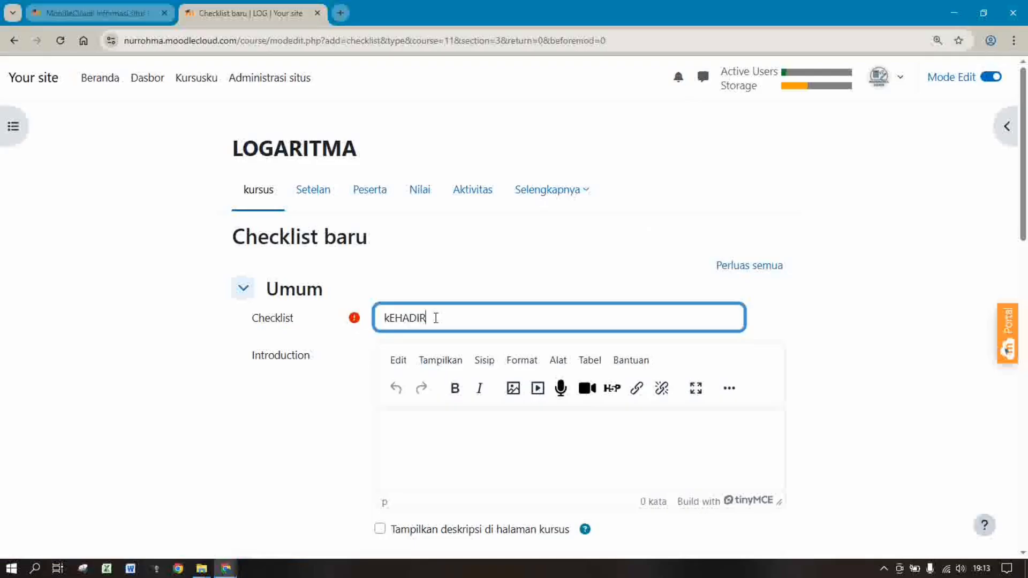
{"action": "key", "text": "BackSpace"}
{"action": "key", "text": "BackSpace"}
{"action": "key", "text": "BackSpace"}
{"action": "type", "text": "EHADIRA"}
{"action": "key", "text": "BackSpace"}
{"action": "key", "text": "BackSpace"}
{"action": "key", "text": "BackSpace"}
{"action": "key", "text": "BackSpace"}
{"action": "type", "text": "hadiran"}
Write the introduction 'siswa di harapkan mengisi cek kehadiran'
{"action": "left_click", "coordinate": [605, 428]}
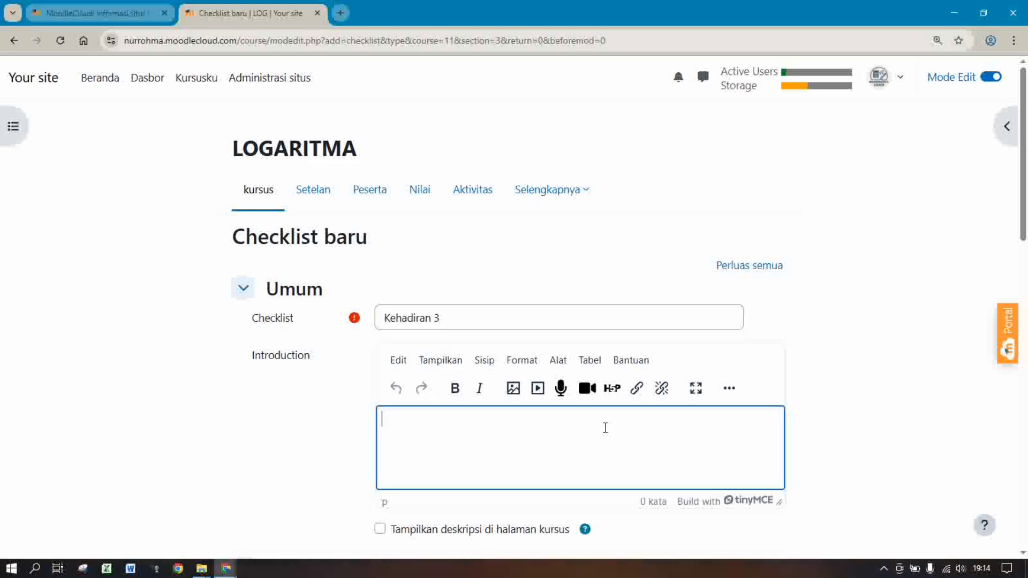
{"action": "type", "text": "p"}
{"action": "type", "text": "Pada se"}
{"action": "type", "text": "si"}
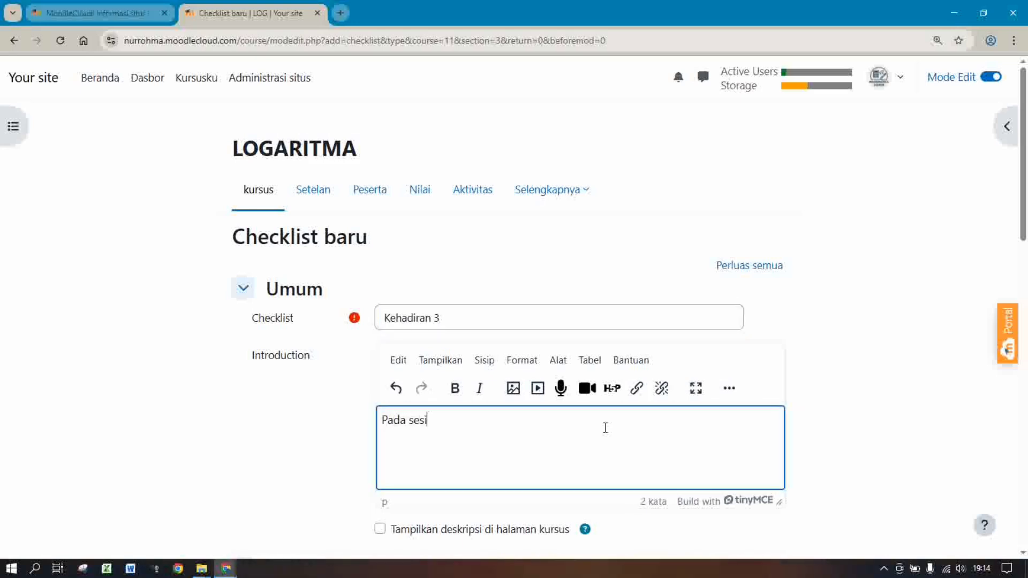
{"action": "type", "text": " ini siswa di harapk"}
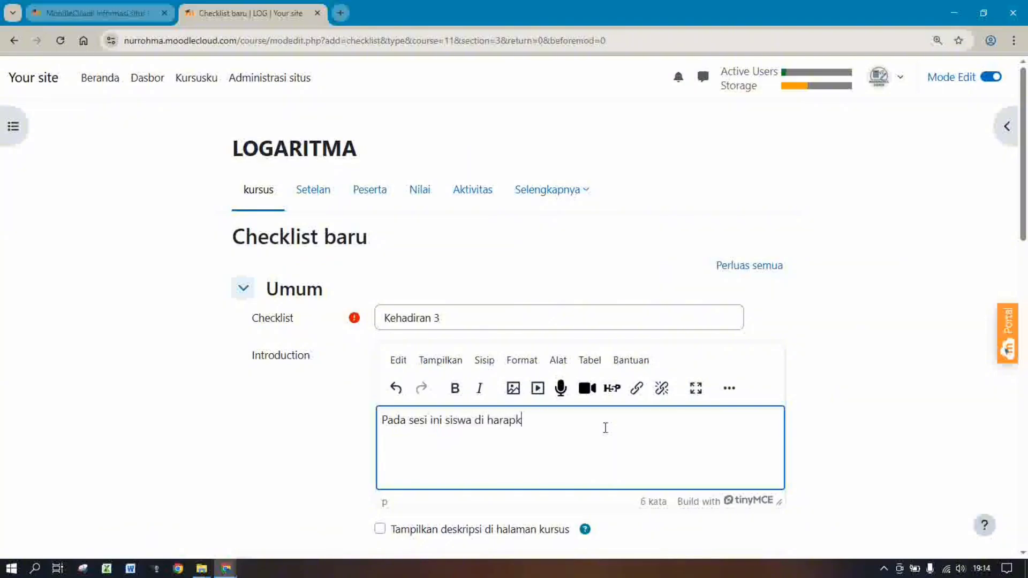
{"action": "type", "text": "an mengisi"}
{"action": "left_click", "coordinate": [375, 420], "text": "shift"}
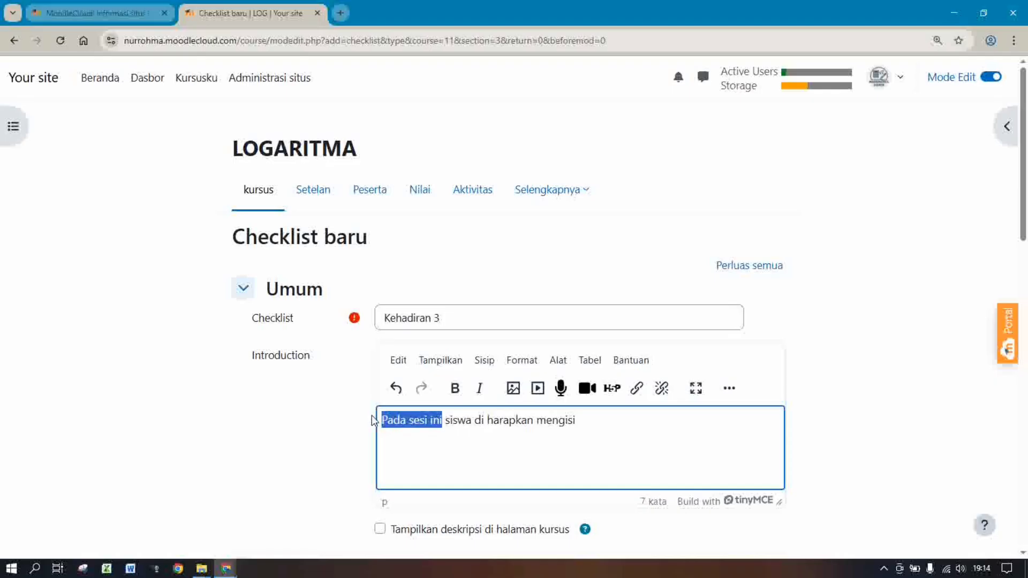
{"action": "key", "text": "BackSpace"}
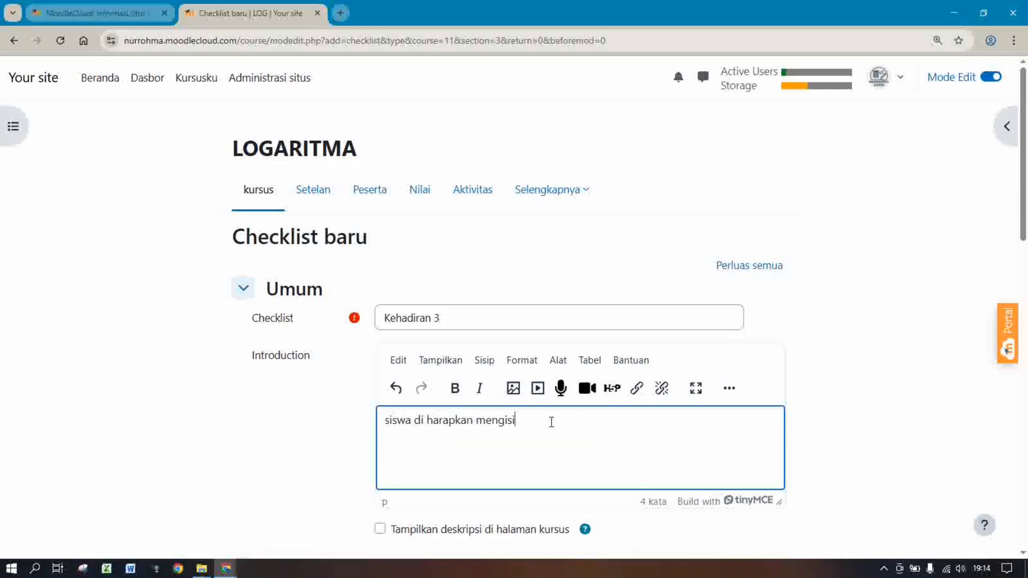
{"action": "type", "text": "cek kehadiran."}
Allow users to comment on checklist items, but set teacher comments to Tidak
{"action": "scroll", "coordinate": [613, 177], "scroll_direction": "down", "scroll_amount": 6}
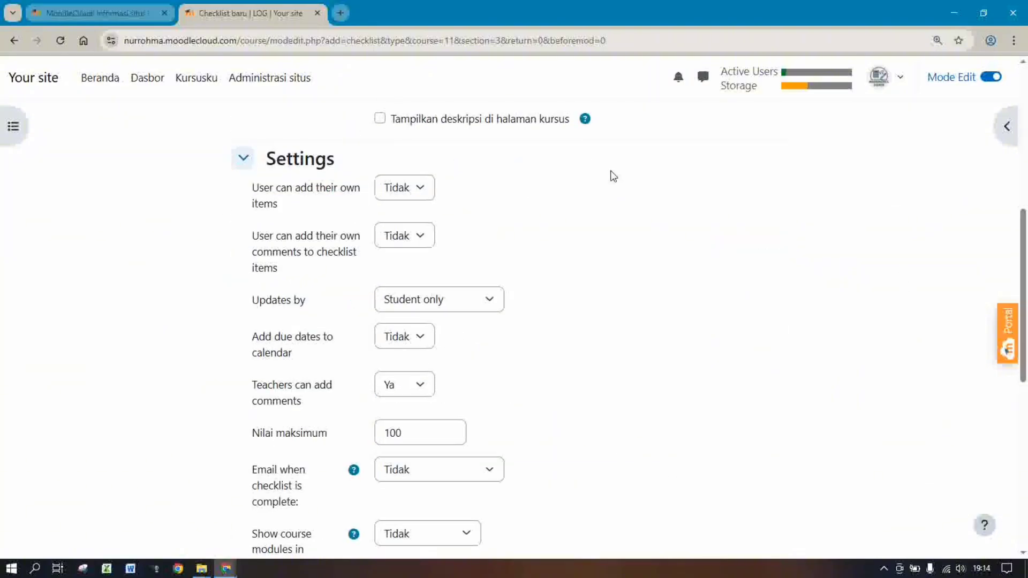
{"action": "left_click", "coordinate": [419, 236]}
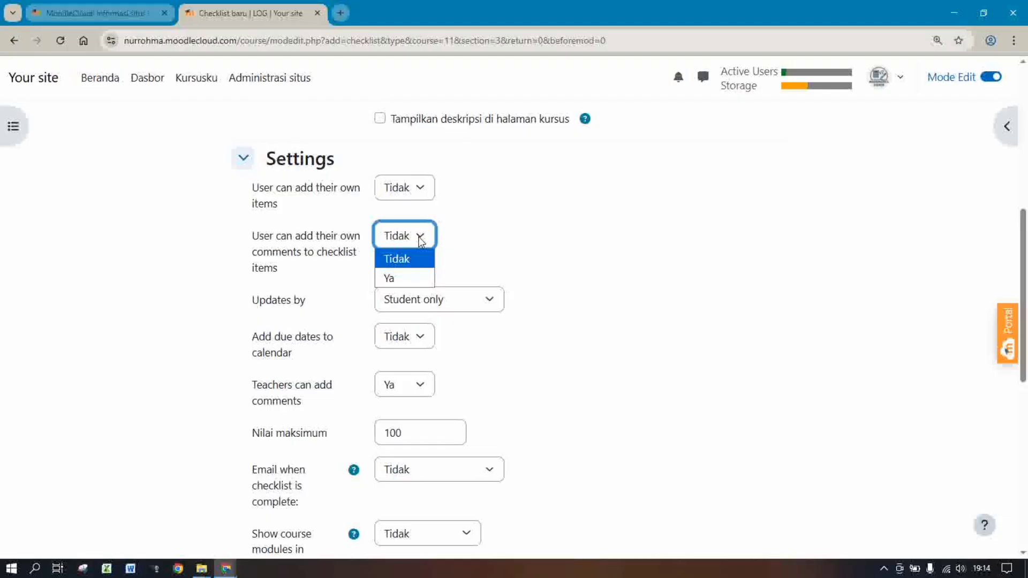
{"action": "left_click", "coordinate": [391, 278]}
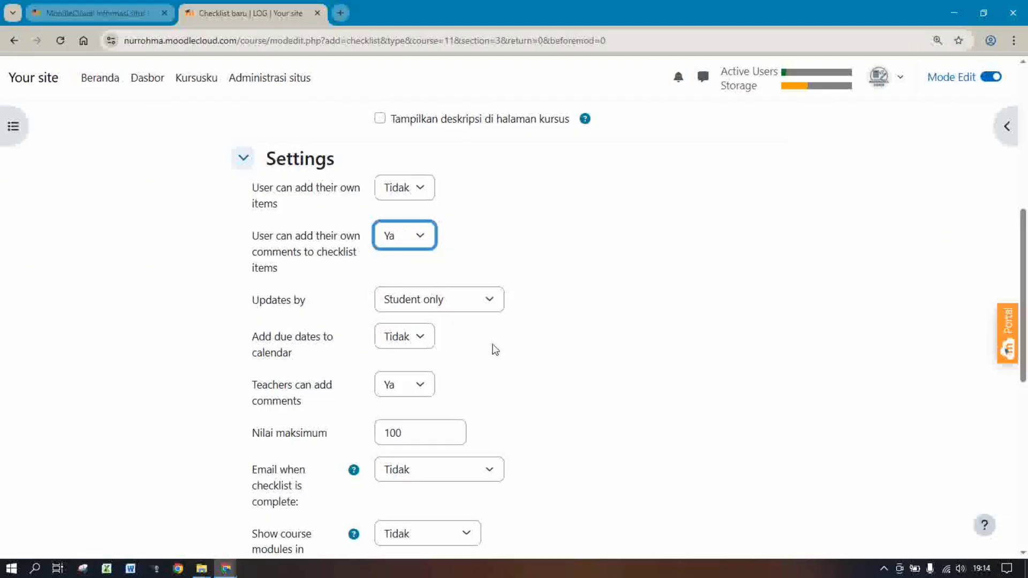
{"action": "left_click", "coordinate": [429, 384]}
{"action": "left_click", "coordinate": [413, 406]}
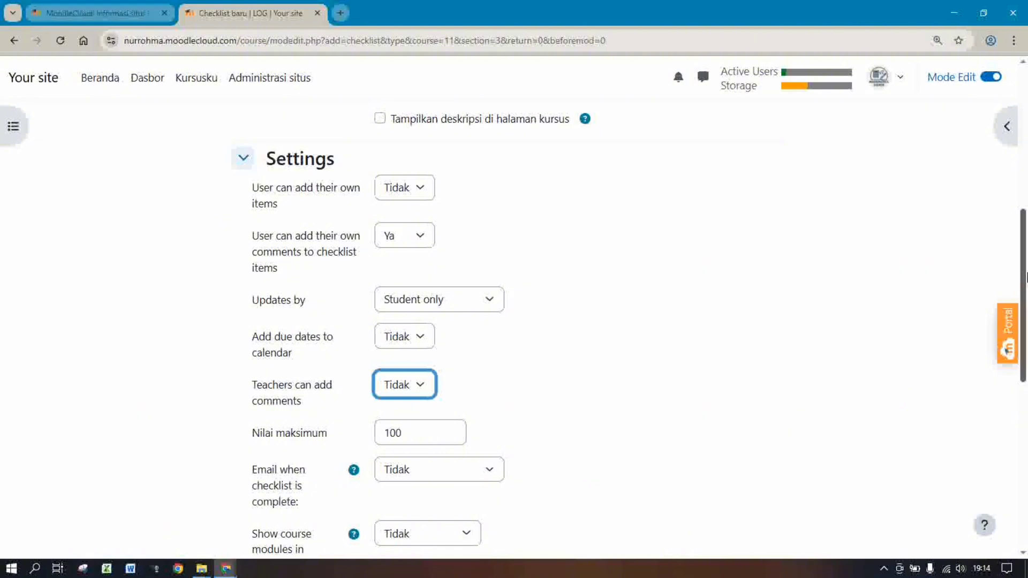
Require manual completion with a 20 Desember 2025 reminder and save the checklist
{"action": "left_click_drag", "start_coordinate": [1022, 278], "coordinate": [1023, 445]}
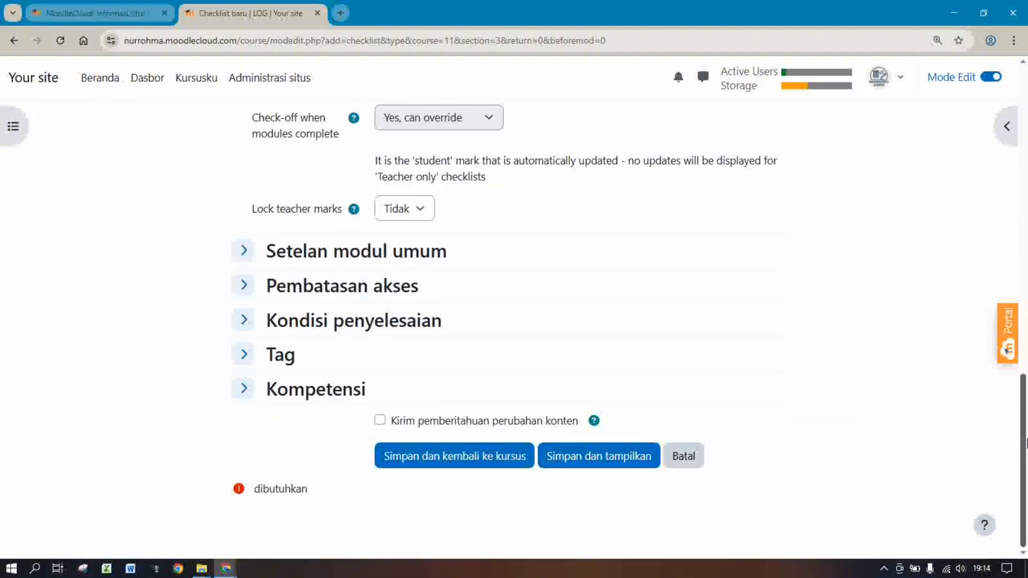
{"action": "left_click", "coordinate": [337, 326]}
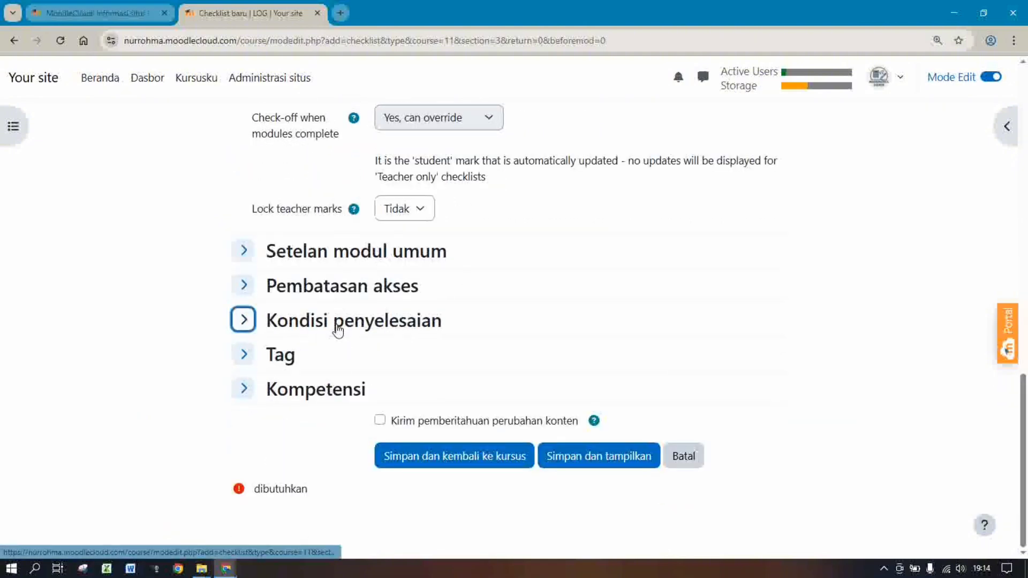
{"action": "left_click", "coordinate": [381, 376]}
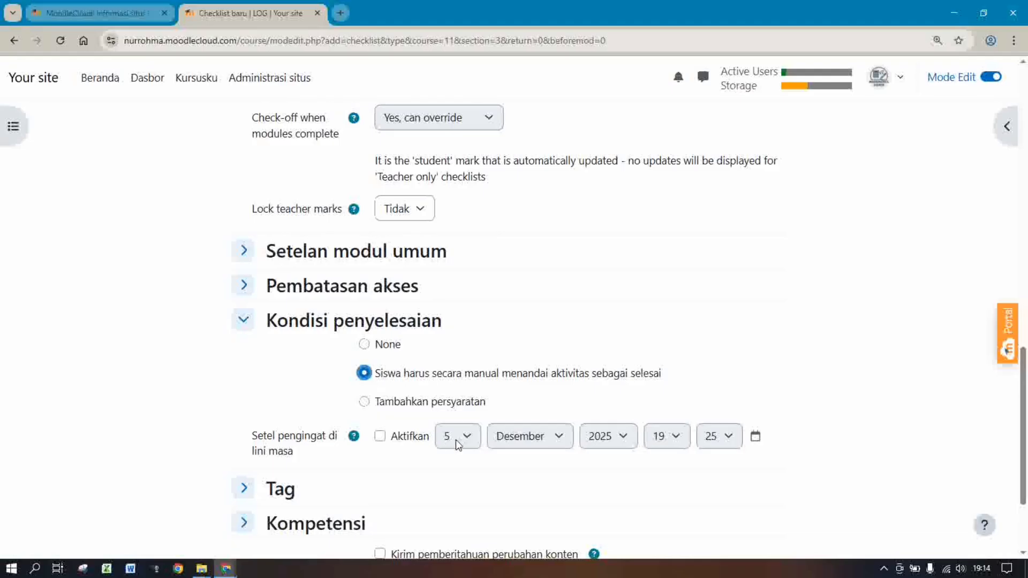
{"action": "left_click", "coordinate": [396, 436]}
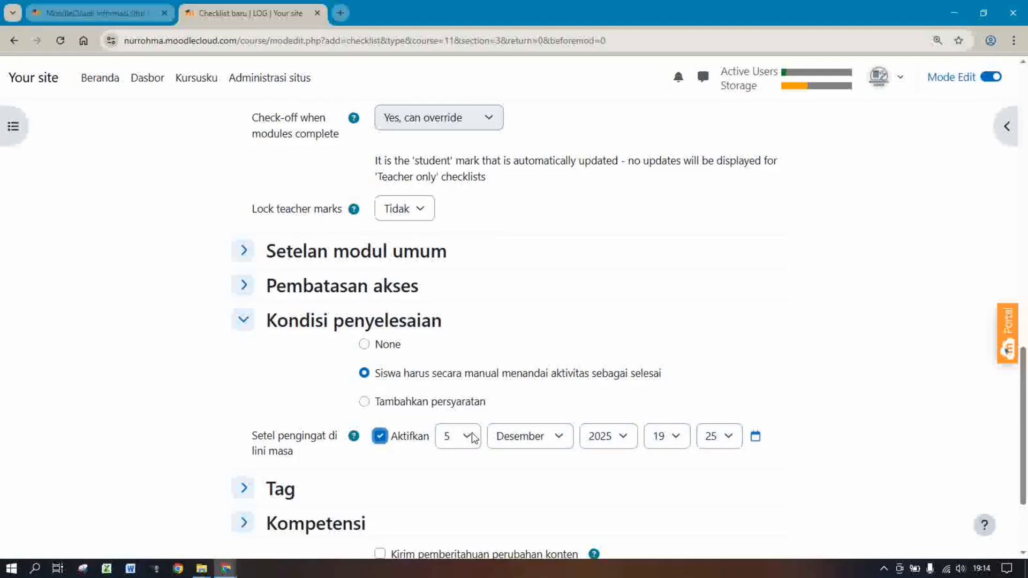
{"action": "left_click", "coordinate": [474, 438]}
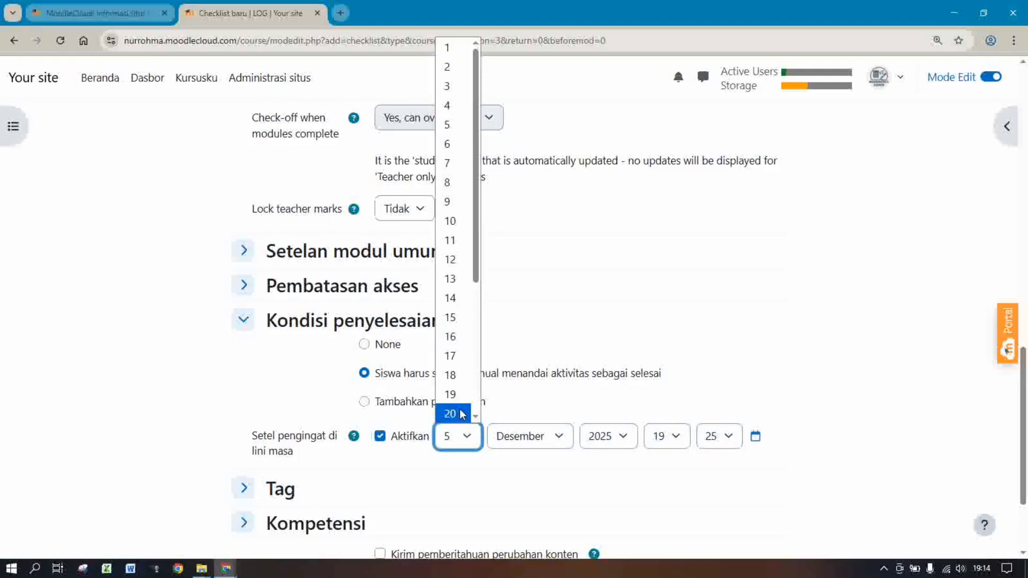
{"action": "left_click", "coordinate": [462, 415]}
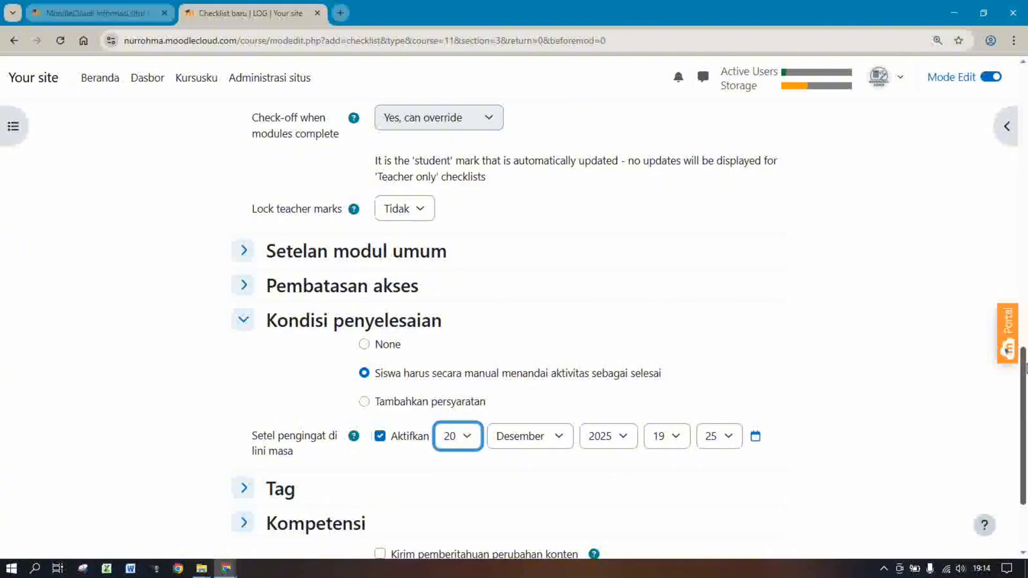
{"action": "scroll", "coordinate": [1011, 435], "scroll_direction": "down", "scroll_amount": 3}
{"action": "left_click", "coordinate": [425, 457]}
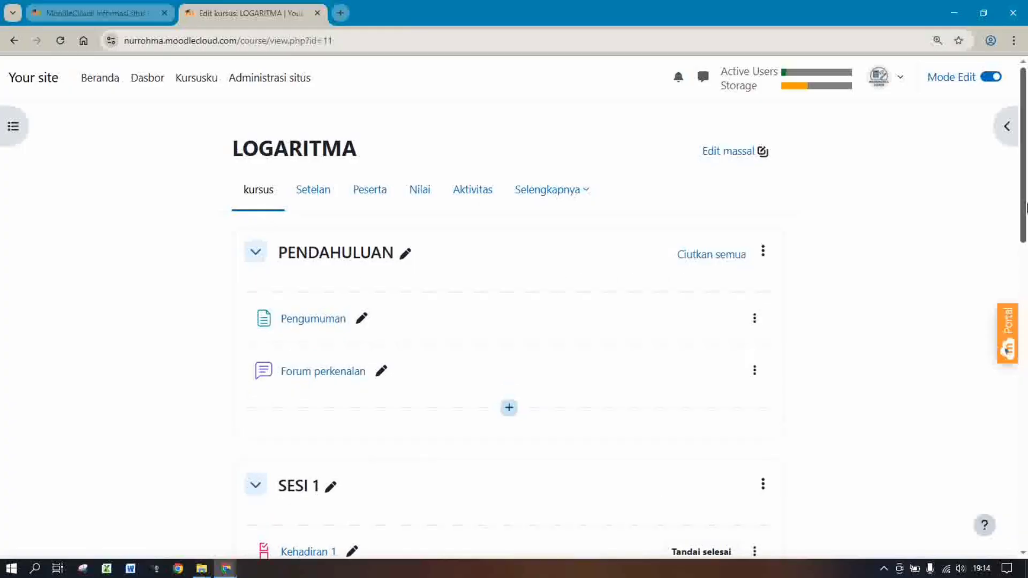
Begin adding a Berkas file resource below Kehadiran 3 in SESI 3
{"action": "left_click_drag", "start_coordinate": [1026, 209], "coordinate": [1027, 485]}
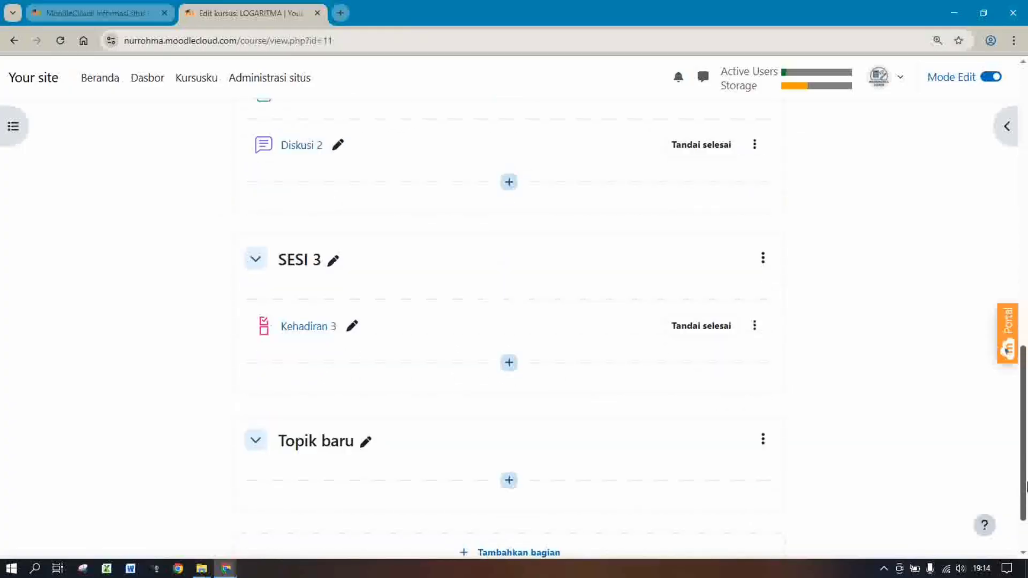
{"action": "left_click", "coordinate": [509, 364]}
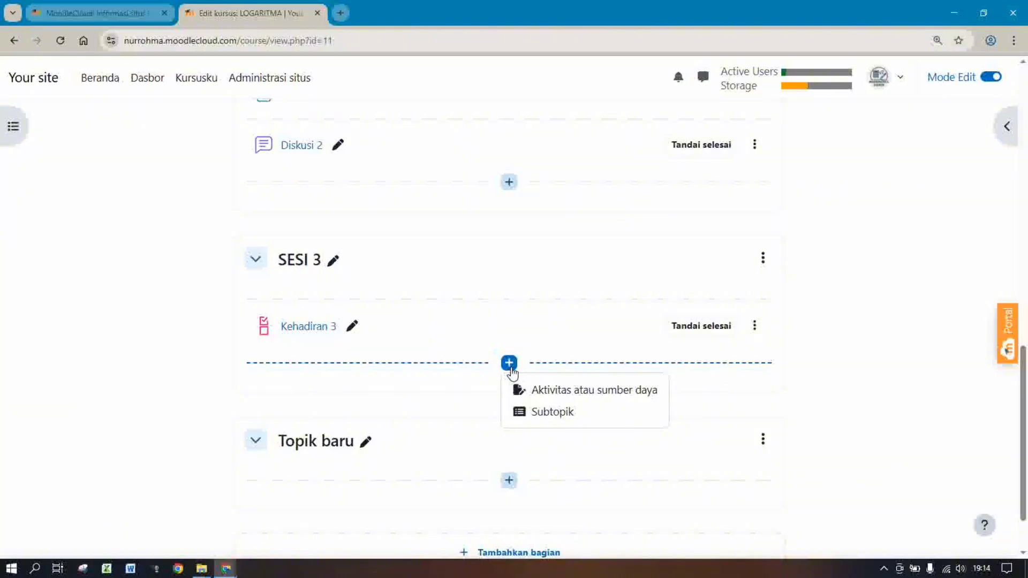
{"action": "left_click", "coordinate": [534, 397]}
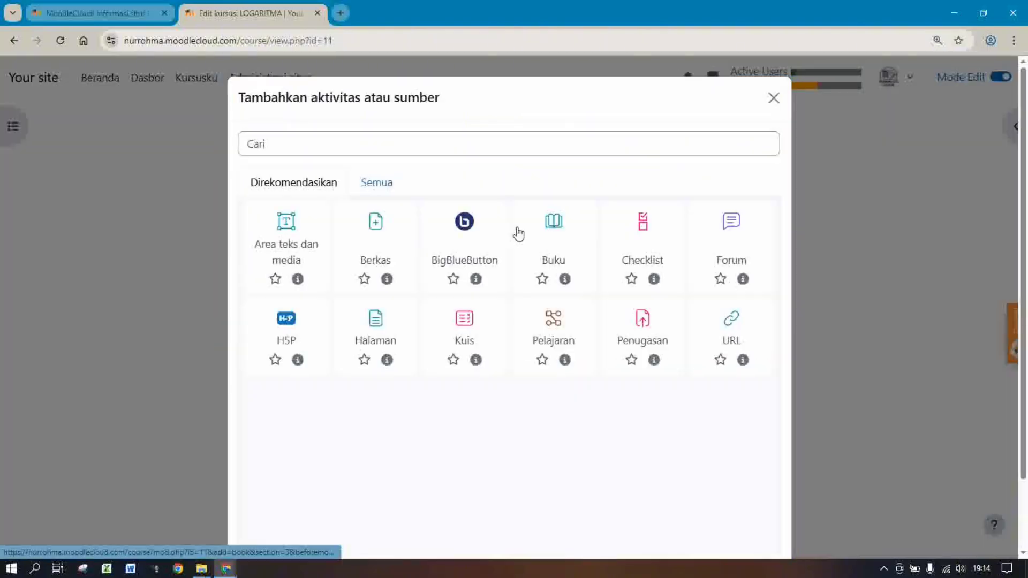
{"action": "left_click", "coordinate": [375, 220]}
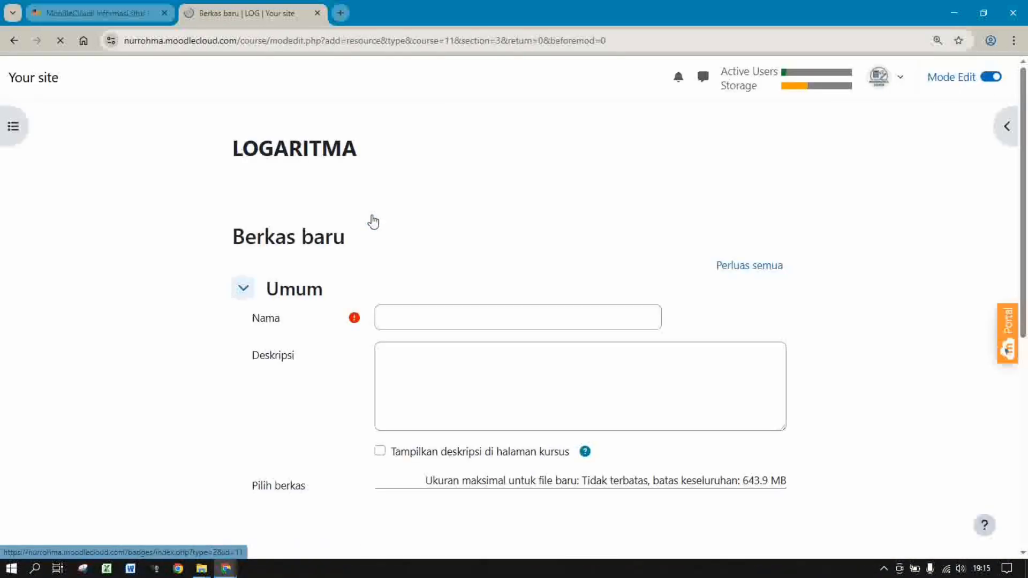
Enter Materi 3 as the file resource's name
{"action": "left_click", "coordinate": [430, 316]}
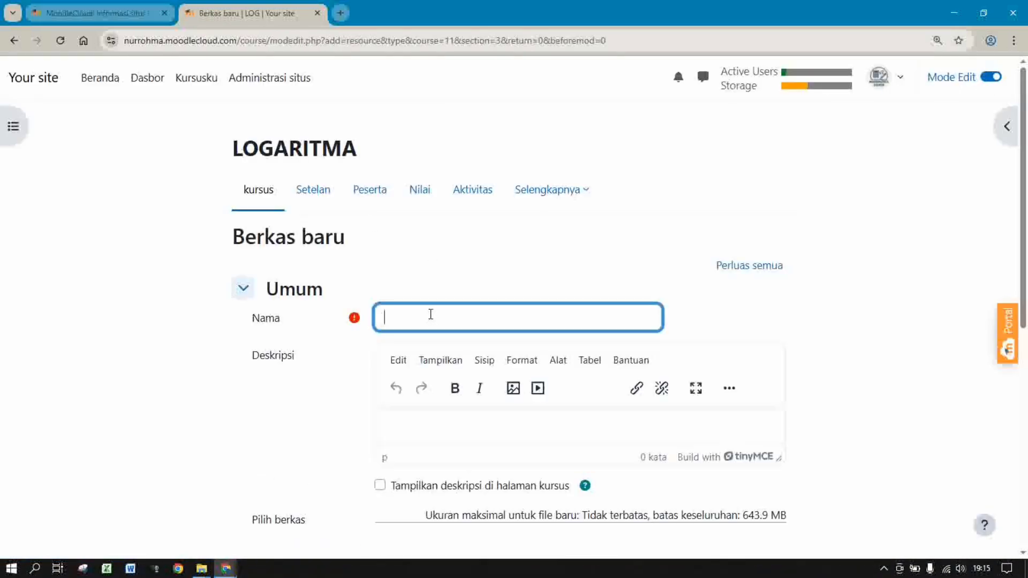
{"action": "type", "text": "m"}
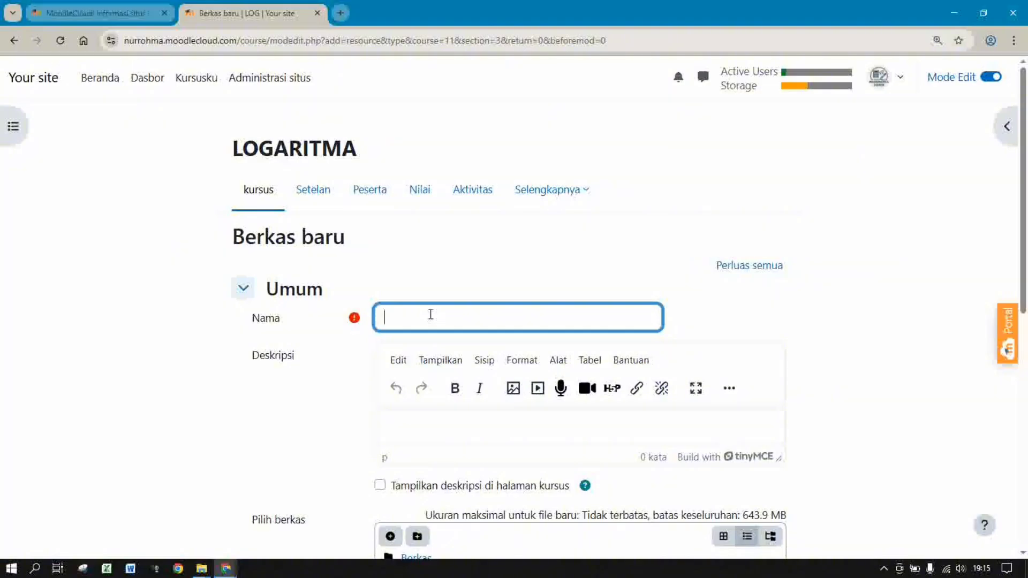
{"action": "type", "text": "Materi 3"}
{"action": "scroll", "coordinate": [1020, 332], "scroll_direction": "down", "scroll_amount": 4}
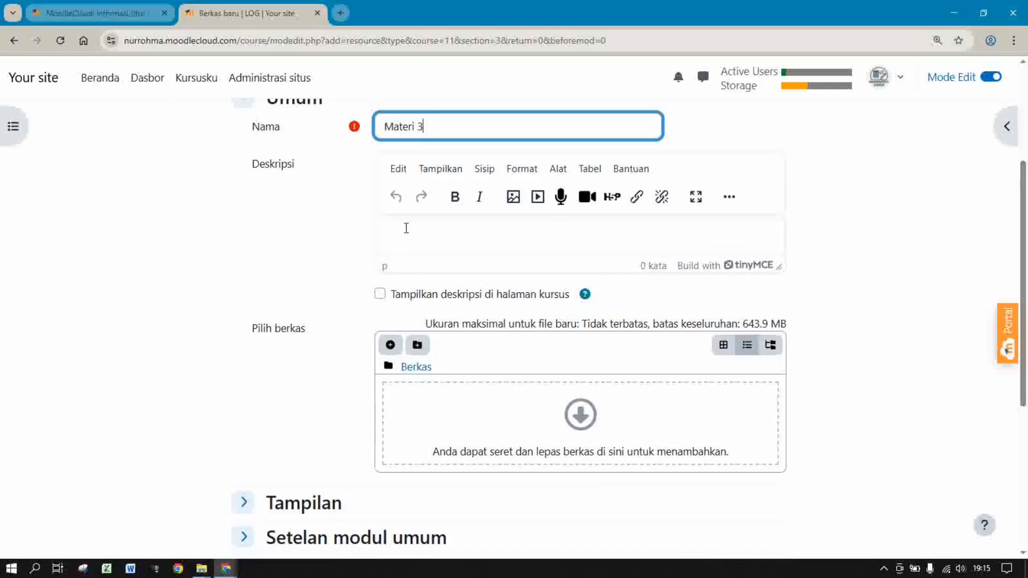
Upload the video 2. Logaritma bagian 2.mp4 as the resource's file
{"action": "left_click", "coordinate": [391, 345]}
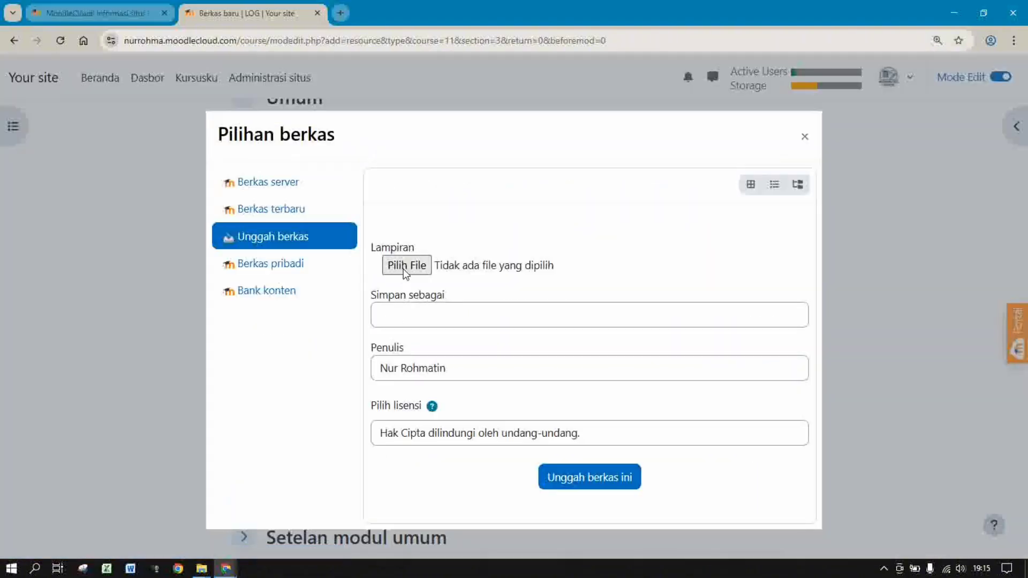
{"action": "left_click", "coordinate": [405, 266]}
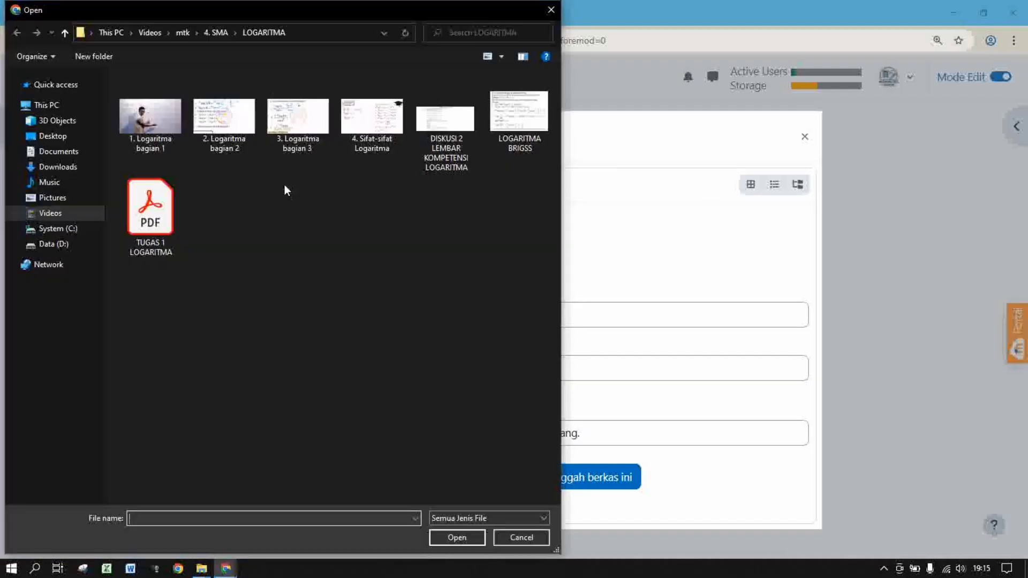
{"action": "double_click", "coordinate": [231, 118]}
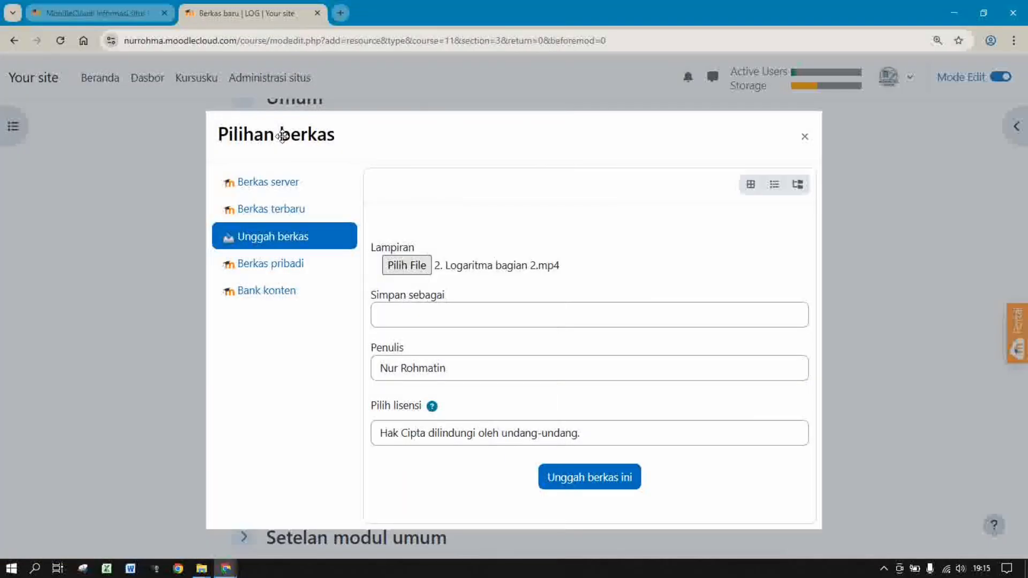
{"action": "left_click", "coordinate": [592, 478]}
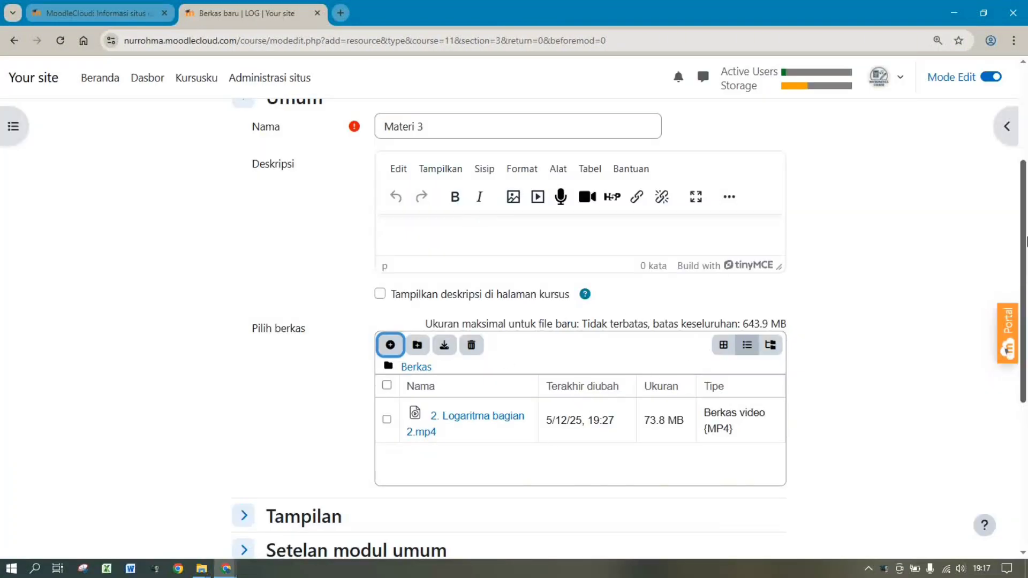
{"action": "left_click_drag", "start_coordinate": [1023, 243], "coordinate": [1025, 389]}
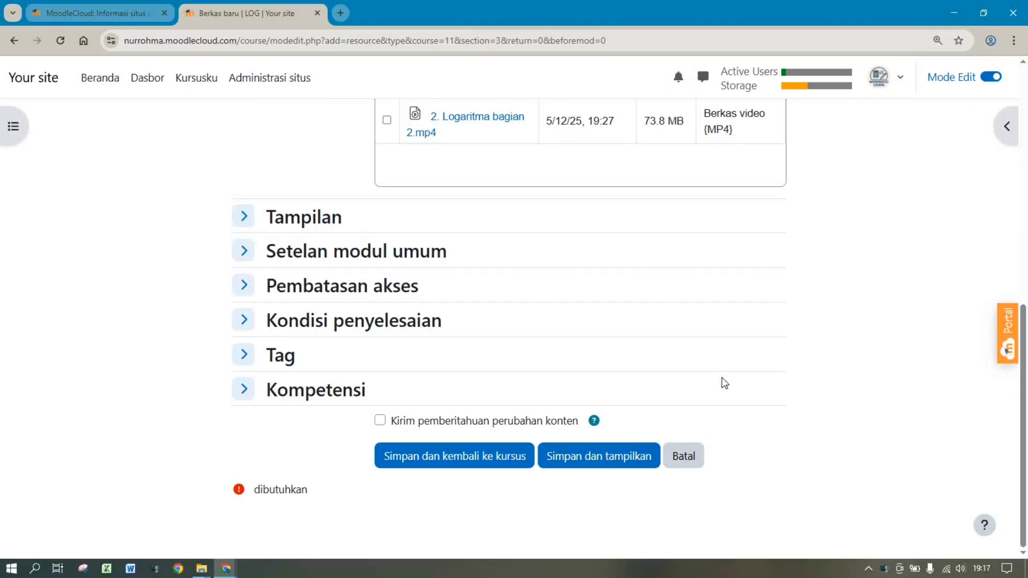
Give Materi 3 manual completion with a 20 Desember 2025 reminder, then save it
{"action": "left_click", "coordinate": [305, 326]}
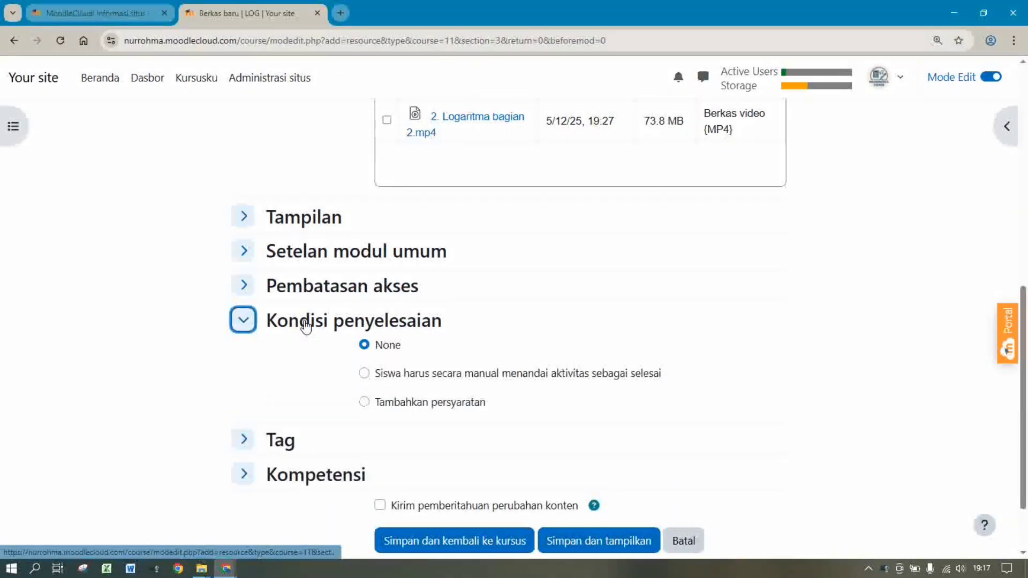
{"action": "left_click", "coordinate": [379, 373]}
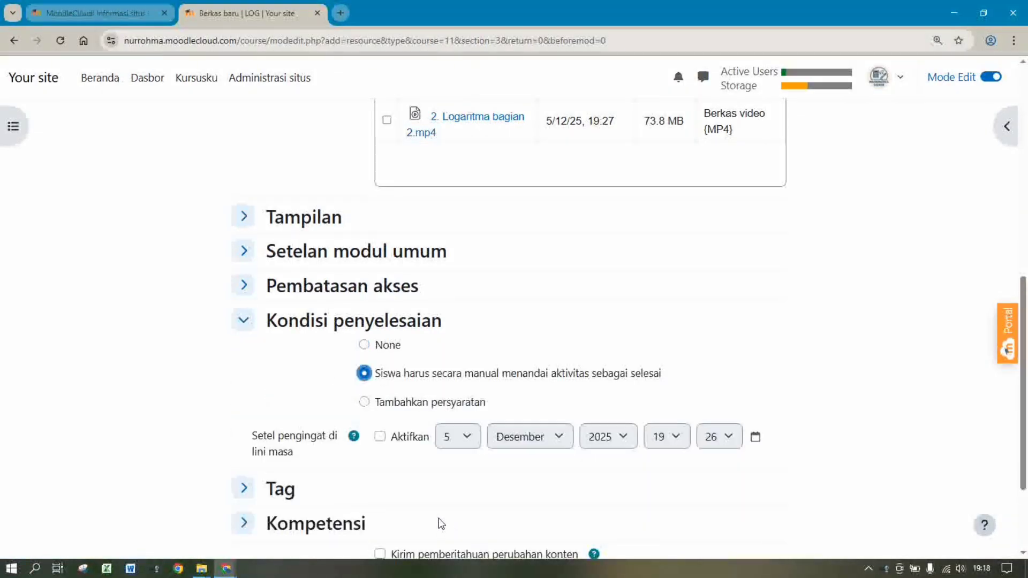
{"action": "left_click", "coordinate": [412, 438]}
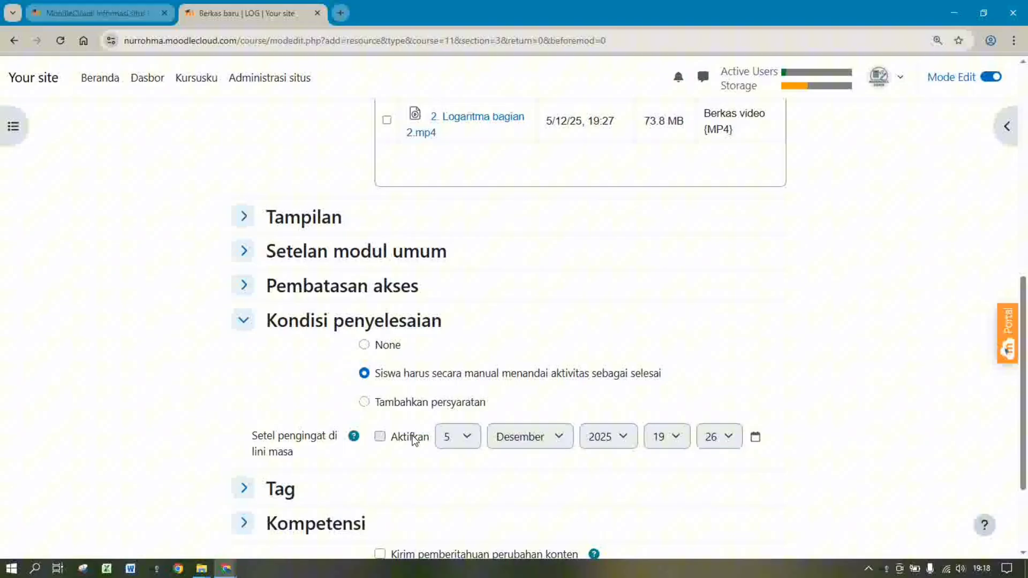
{"action": "left_click", "coordinate": [467, 438]}
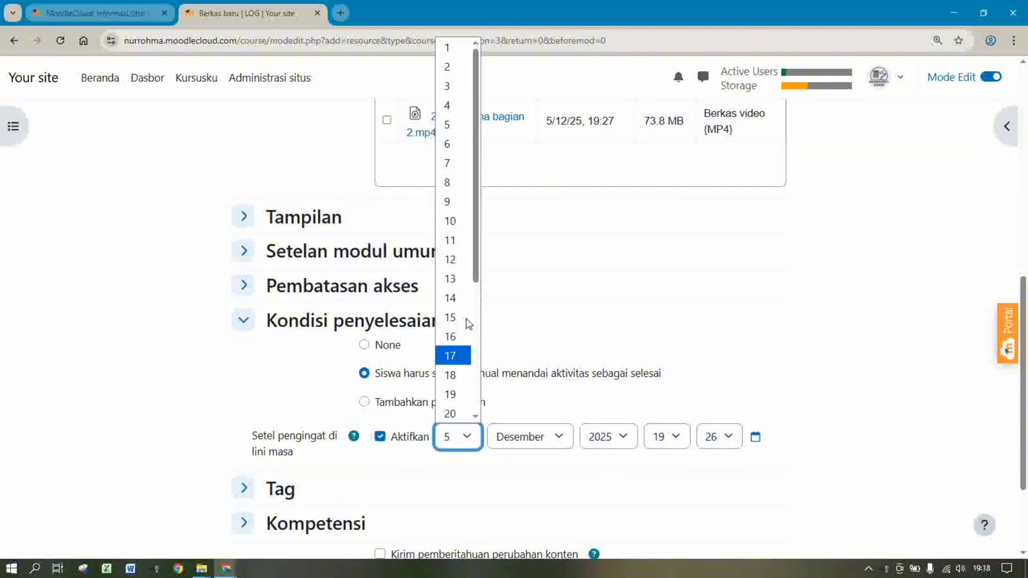
{"action": "left_click_drag", "start_coordinate": [474, 272], "coordinate": [477, 326]}
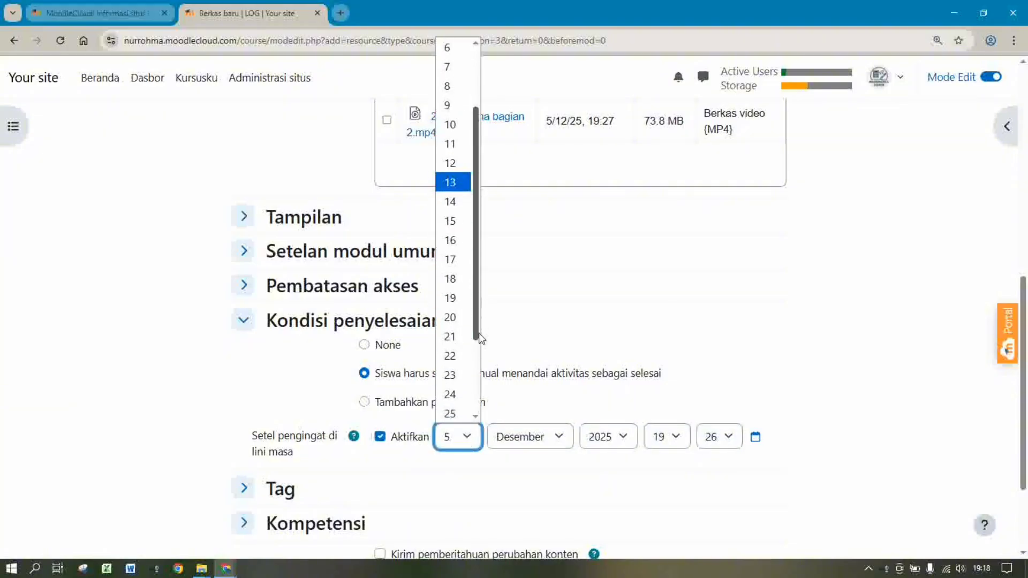
{"action": "left_click", "coordinate": [452, 316]}
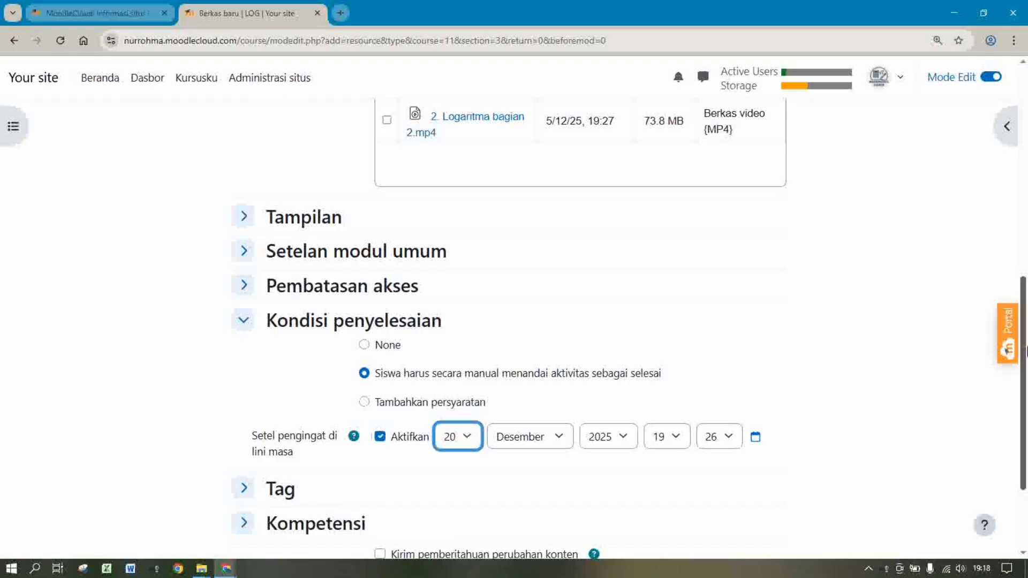
{"action": "scroll", "coordinate": [562, 444], "scroll_direction": "down", "scroll_amount": 3}
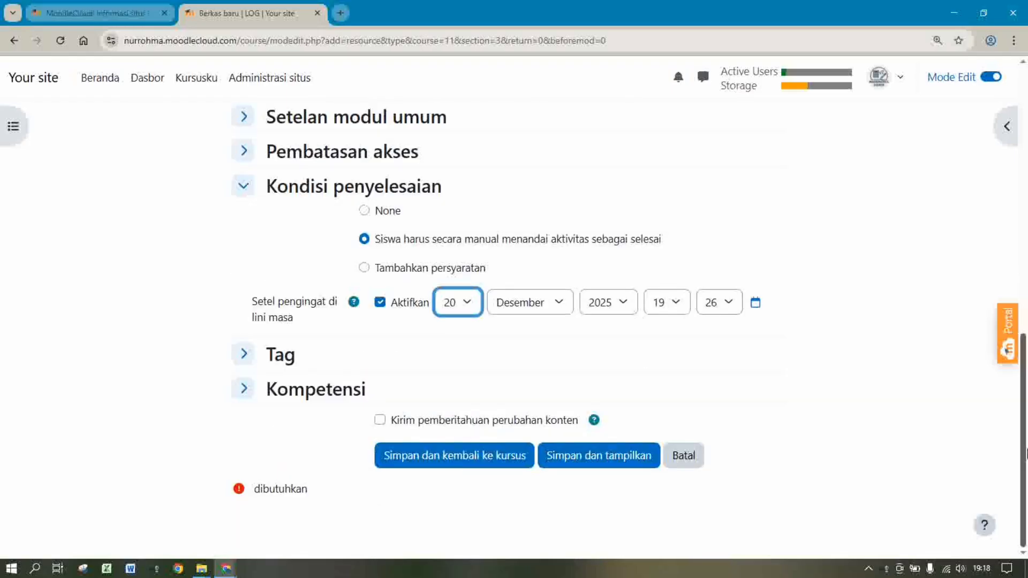
{"action": "left_click", "coordinate": [435, 459]}
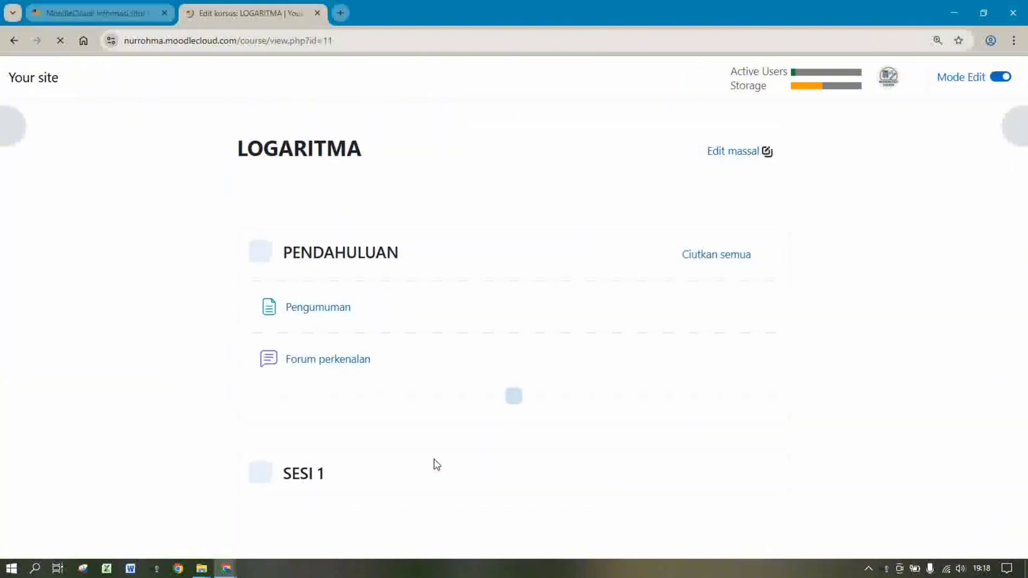
Open a blank Forum form below Materi 3 in SESI 3
{"action": "left_click_drag", "start_coordinate": [1026, 209], "coordinate": [1026, 482]}
{"action": "left_click", "coordinate": [509, 398]}
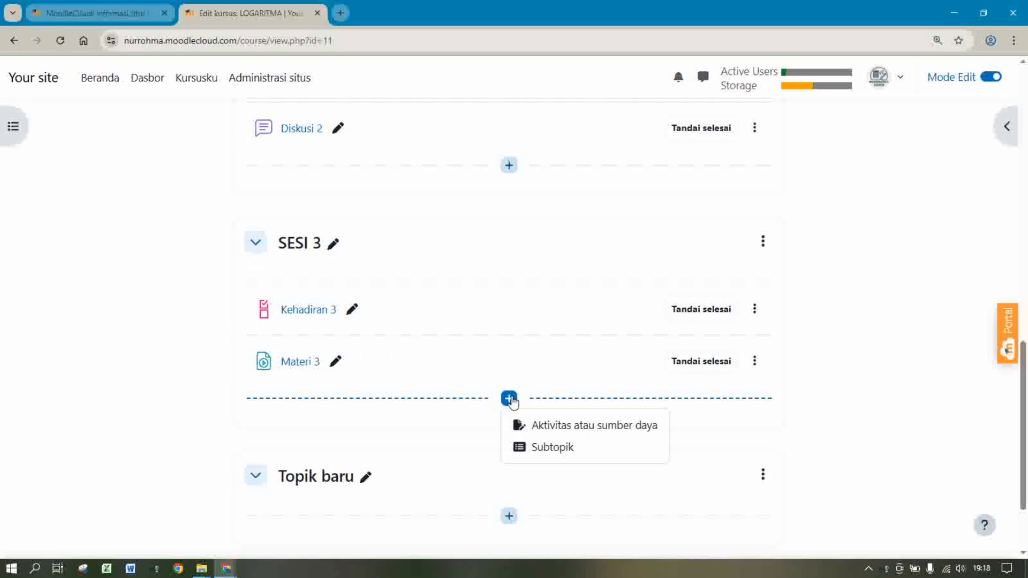
{"action": "left_click", "coordinate": [533, 427]}
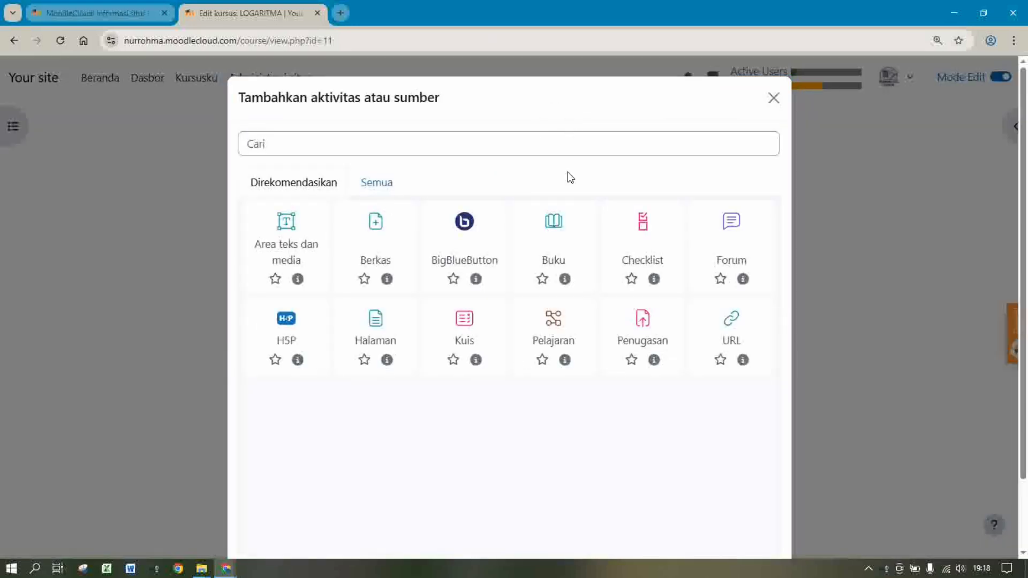
{"action": "left_click", "coordinate": [741, 245]}
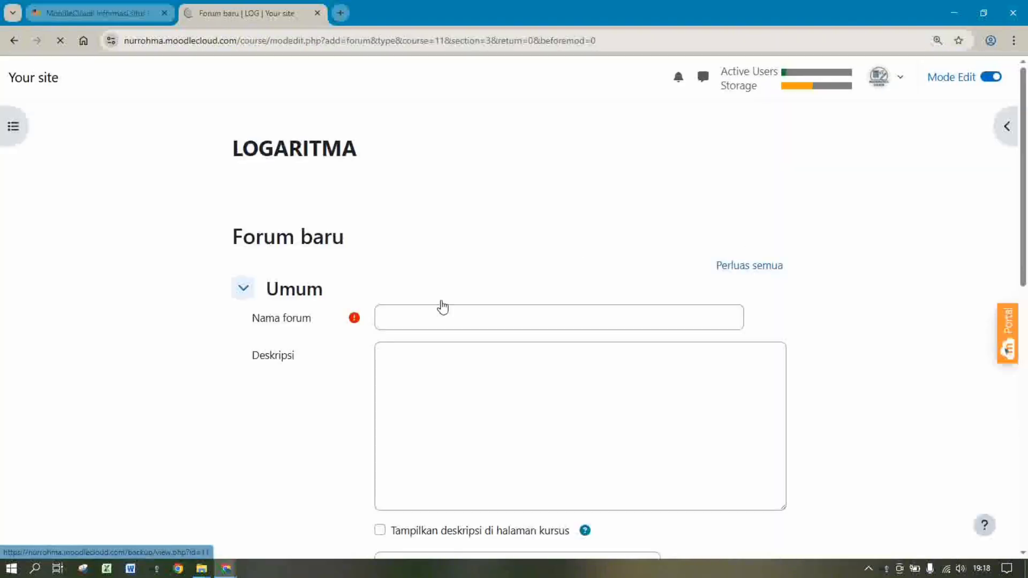
Name the forum 'Diakusi 3' and start its description 'Kerjakan soal di bawah ini dengan benar!!!'
{"action": "left_click", "coordinate": [428, 318]}
{"action": "type", "text": "D"}
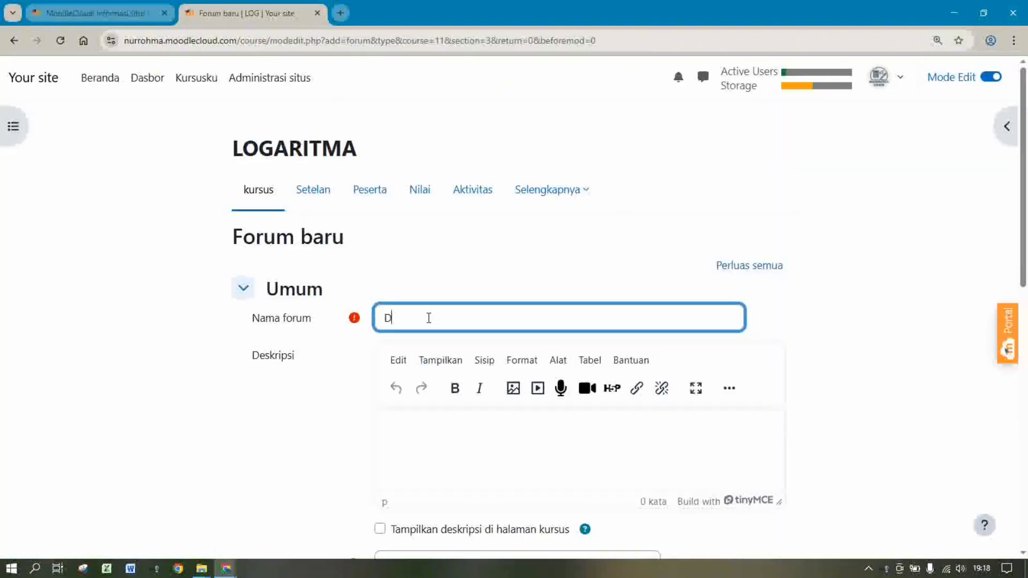
{"action": "type", "text": "iakusi 3"}
{"action": "left_click", "coordinate": [522, 427]}
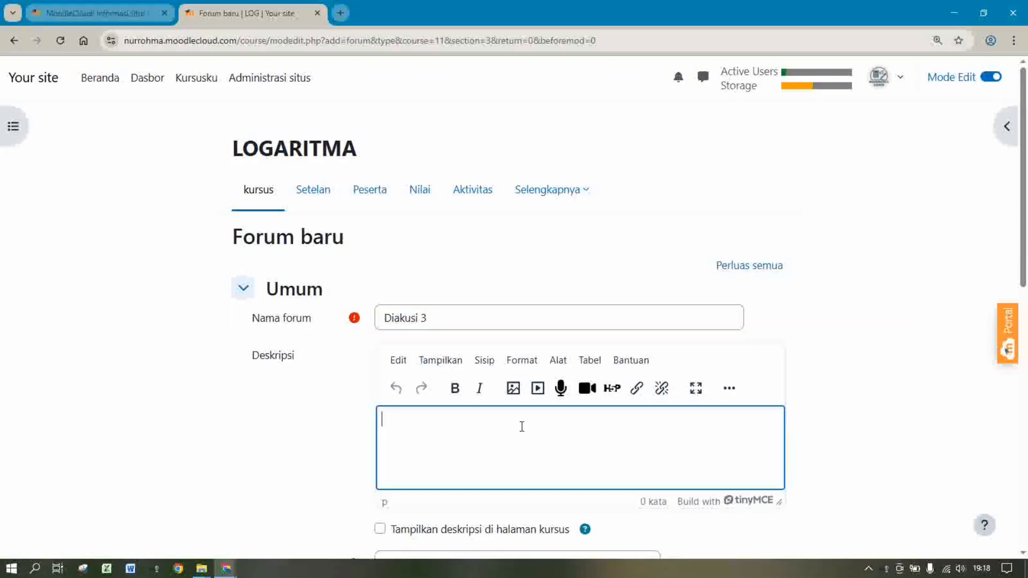
{"action": "left_click_drag", "start_coordinate": [1026, 255], "coordinate": [1027, 293]}
{"action": "type", "text": "ker"}
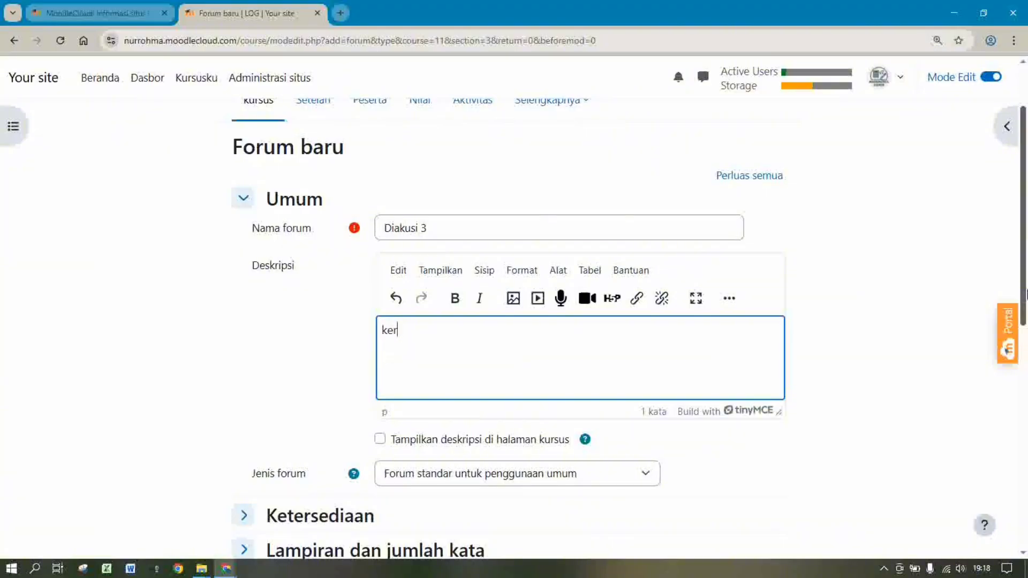
{"action": "type", "text": "jakan soal di ba"}
{"action": "type", "text": "wah ini d"}
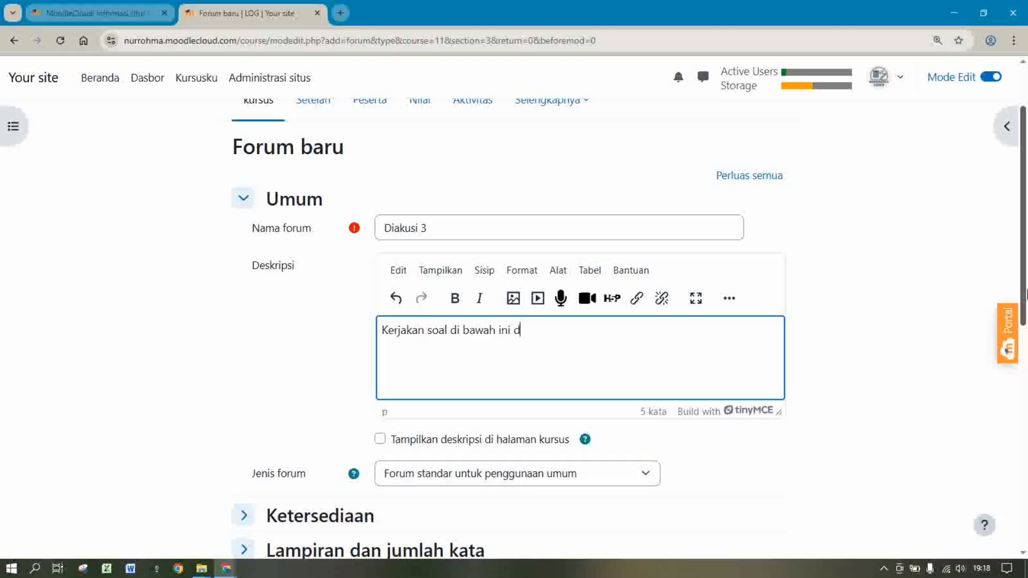
{"action": "type", "text": "engan benar!!!"}
Upload the DISKUSI 2 LEMBAR KOMPETENSI LOGARITMA.JPG worksheet image into the description
{"action": "left_click", "coordinate": [514, 300]}
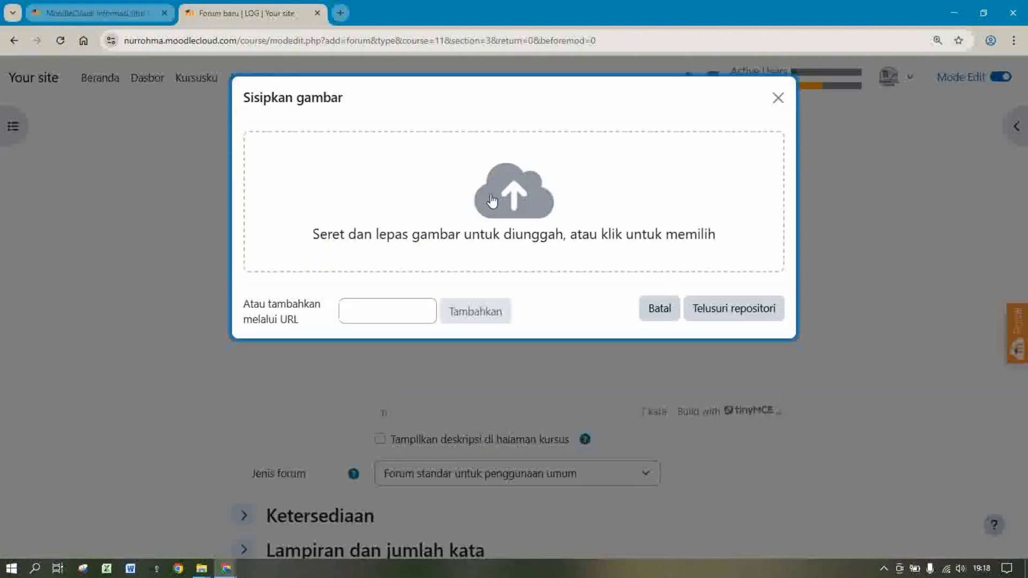
{"action": "left_click", "coordinate": [533, 218]}
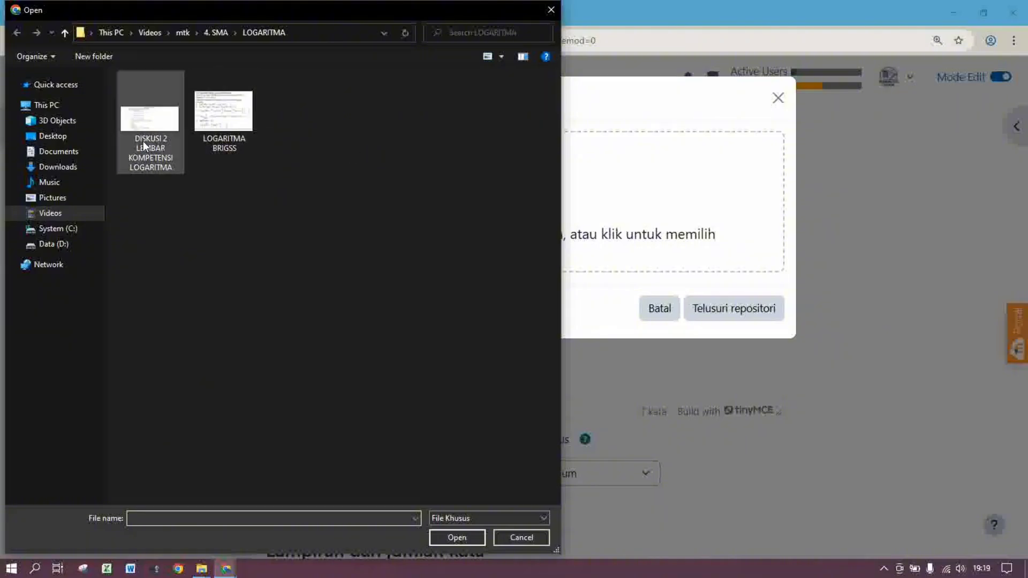
{"action": "double_click", "coordinate": [152, 127]}
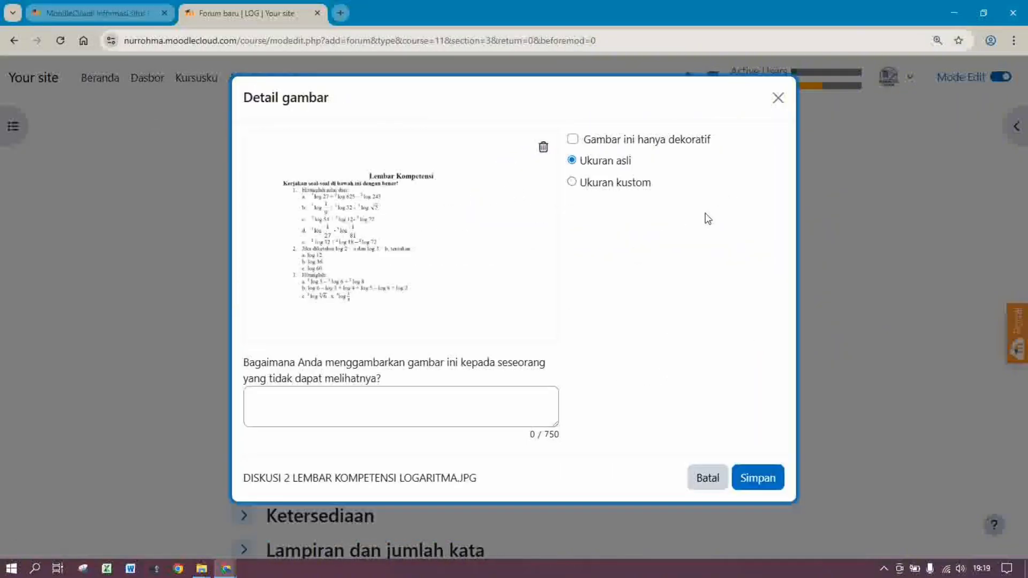
Keep the image at original size, not decorative, with alt text 'soal kompetensi diskusi 3'
{"action": "left_click", "coordinate": [614, 142]}
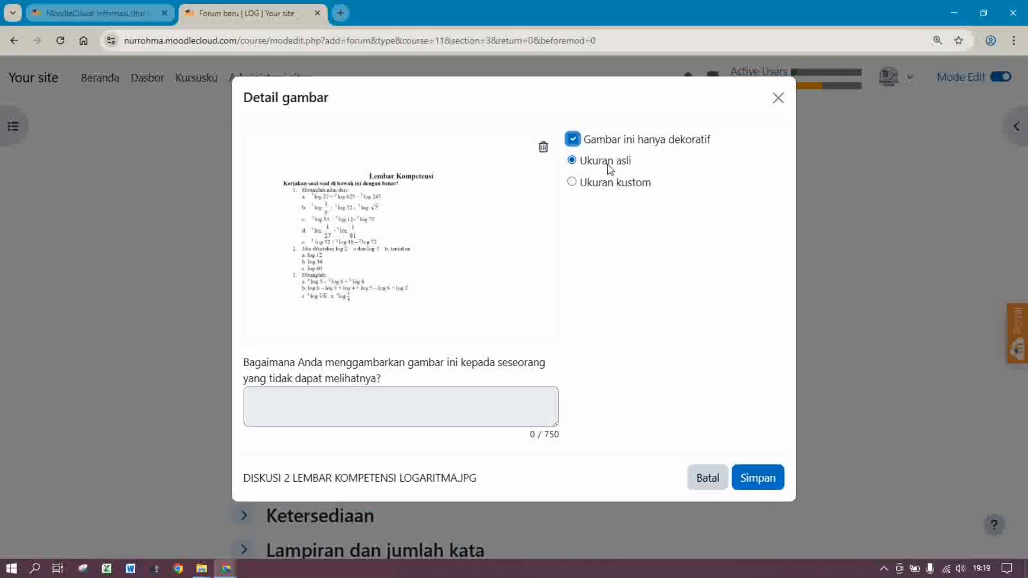
{"action": "left_click", "coordinate": [603, 182]}
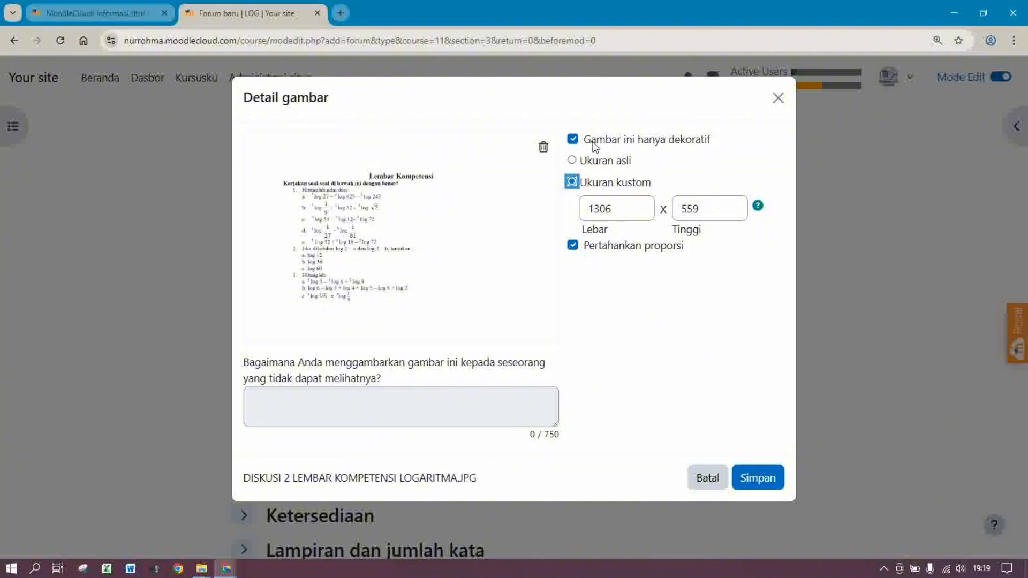
{"action": "left_click", "coordinate": [593, 155]}
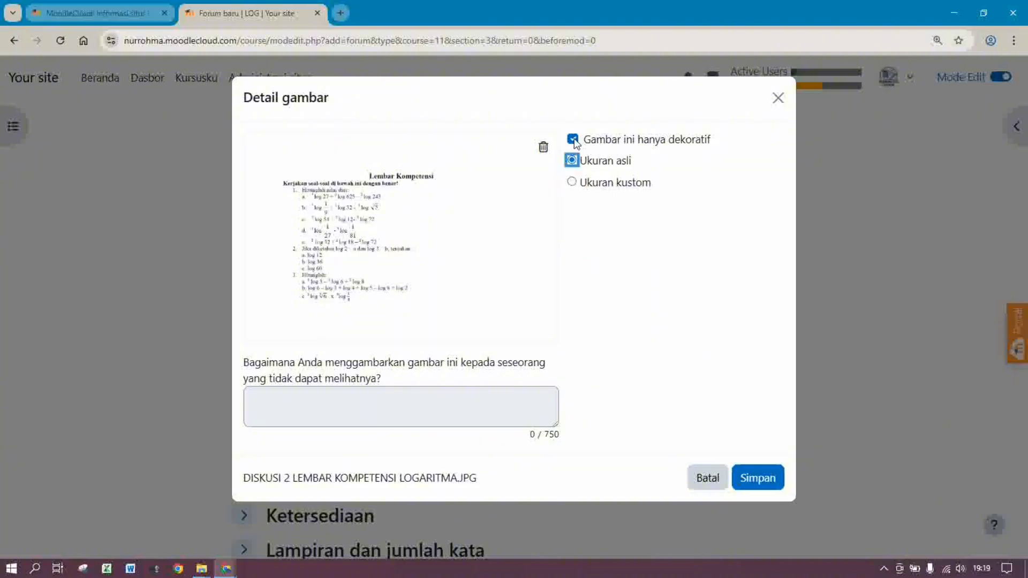
{"action": "left_click", "coordinate": [573, 140]}
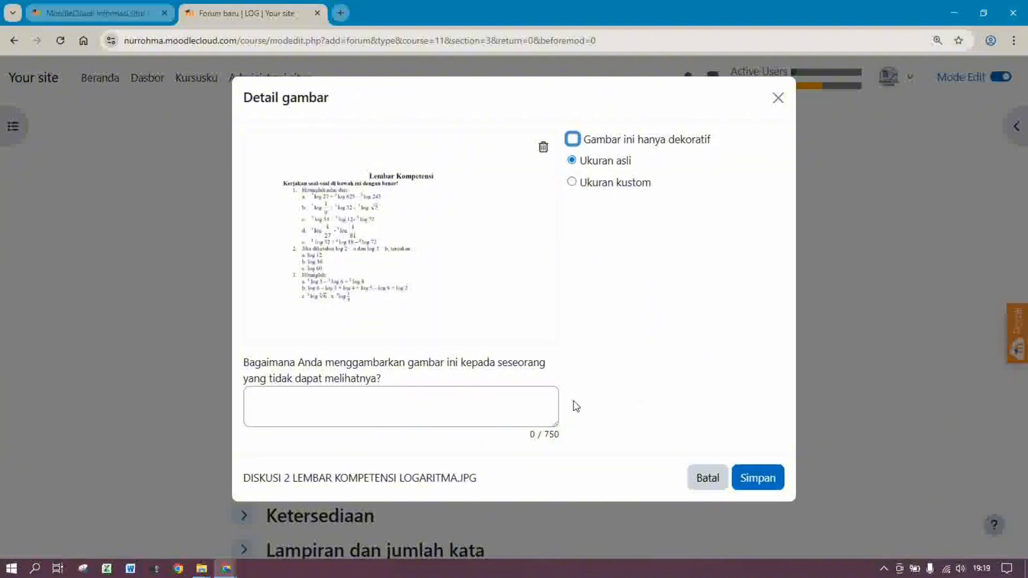
{"action": "left_click", "coordinate": [532, 397]}
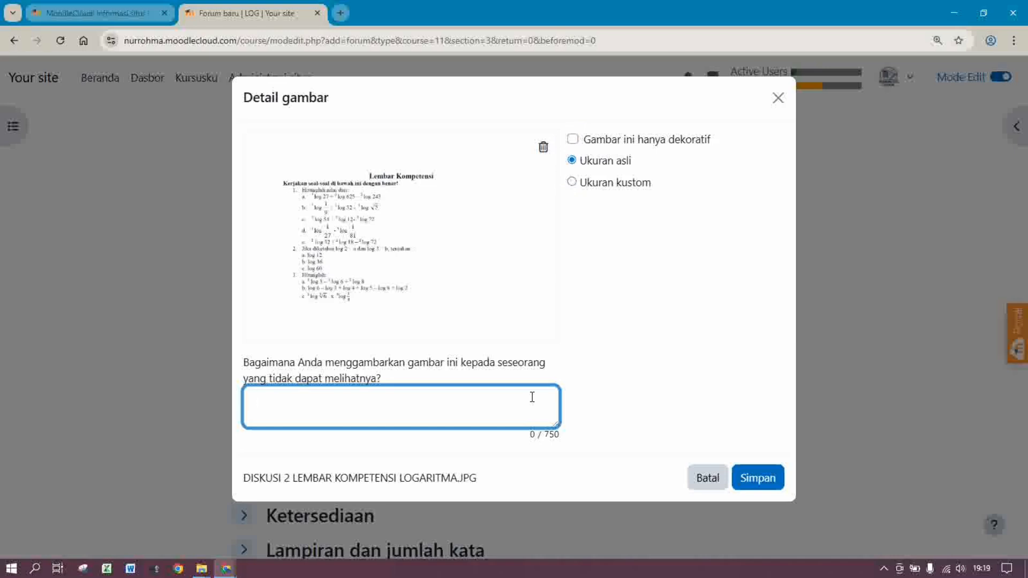
{"action": "type", "text": "soal kompetensi di"}
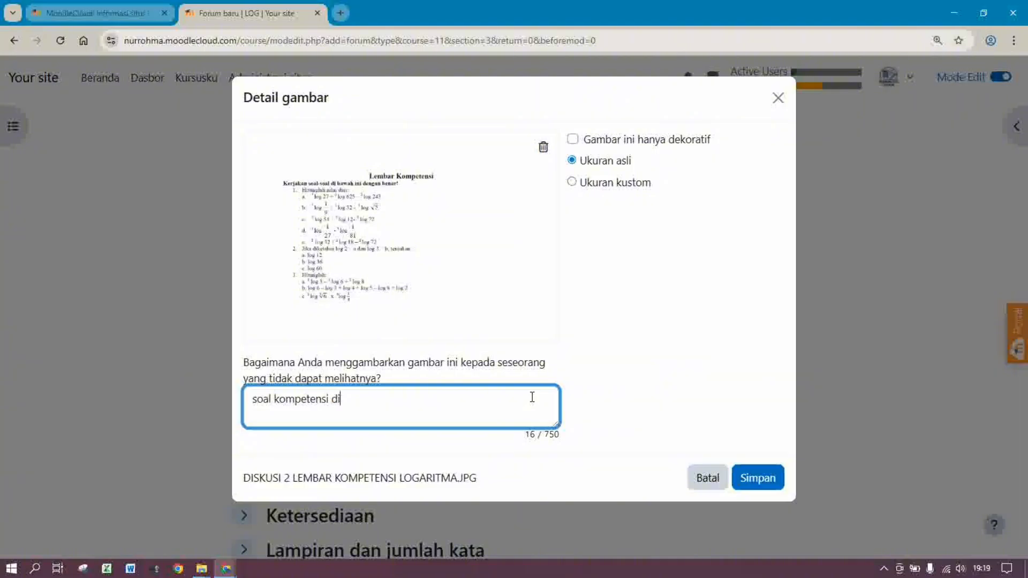
{"action": "type", "text": "skusi 3"}
Save the image details so the worksheet is inserted into the forum description
{"action": "left_click", "coordinate": [765, 489]}
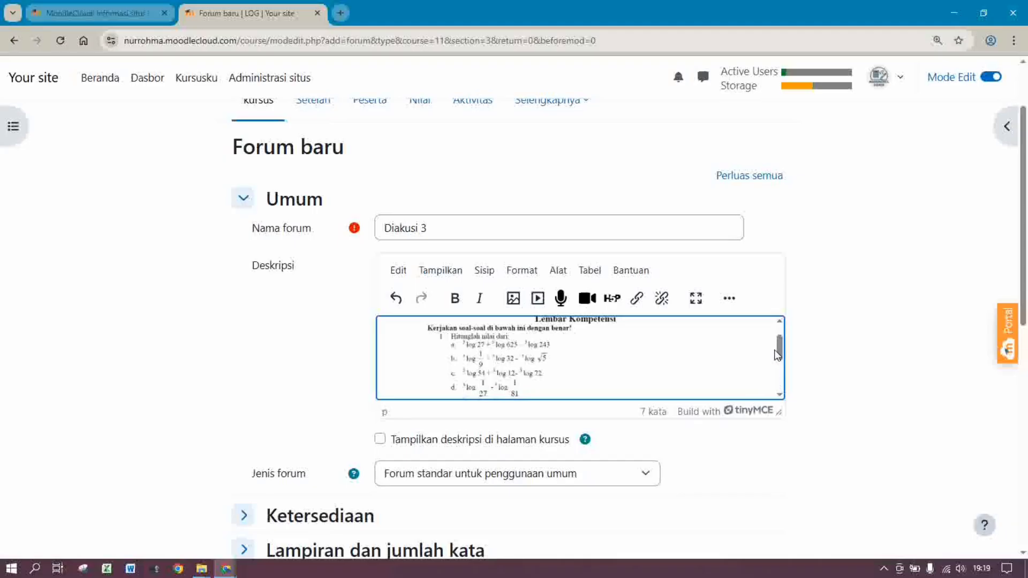
{"action": "left_click_drag", "start_coordinate": [777, 355], "coordinate": [788, 389]}
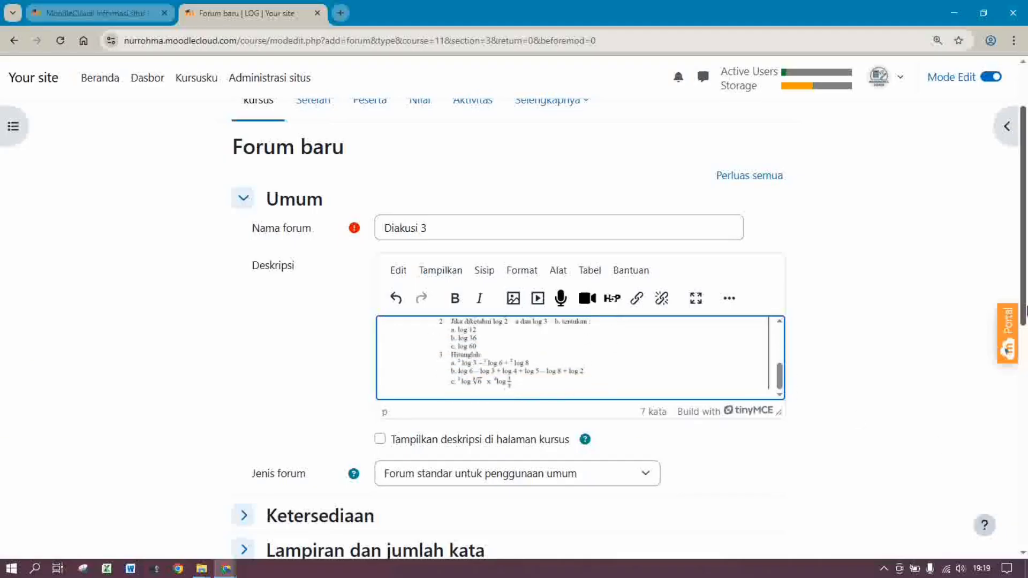
{"action": "left_click_drag", "start_coordinate": [1025, 308], "coordinate": [1027, 509]}
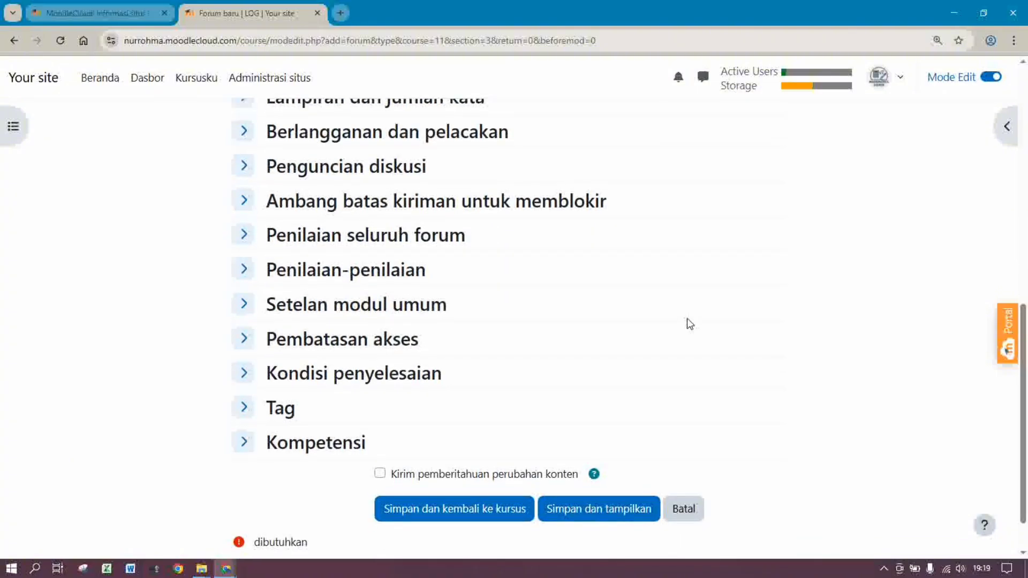
Set rating aggregation to Penilaian maksimum, keeping grade category Tanpa kategori
{"action": "left_click", "coordinate": [365, 274]}
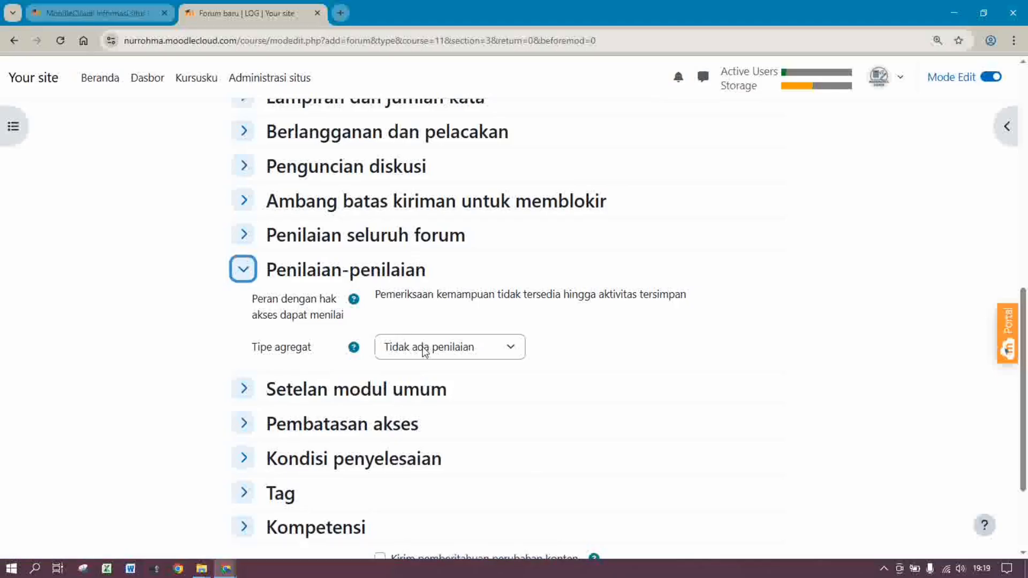
{"action": "left_click", "coordinate": [423, 345]}
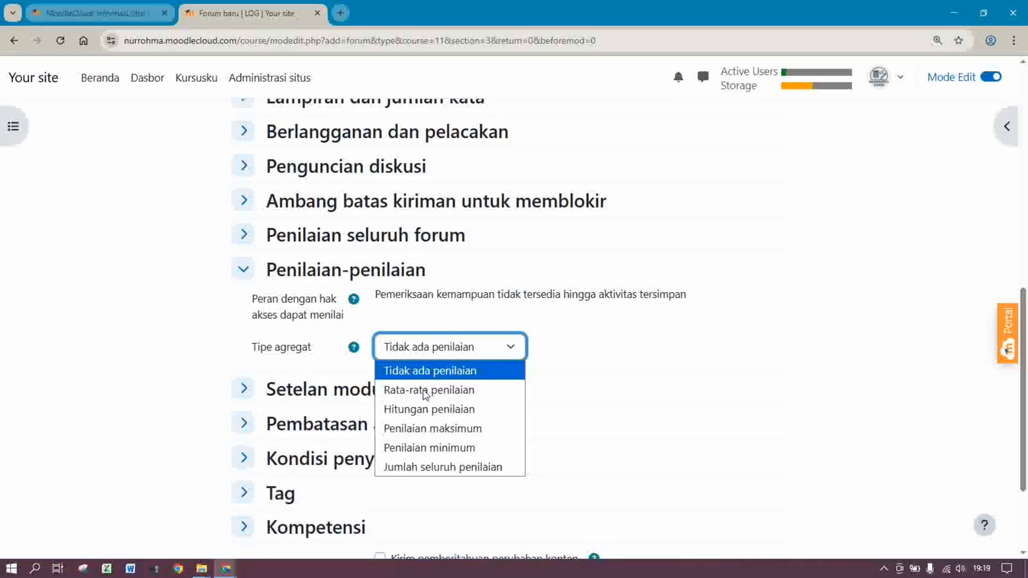
{"action": "left_click", "coordinate": [418, 431]}
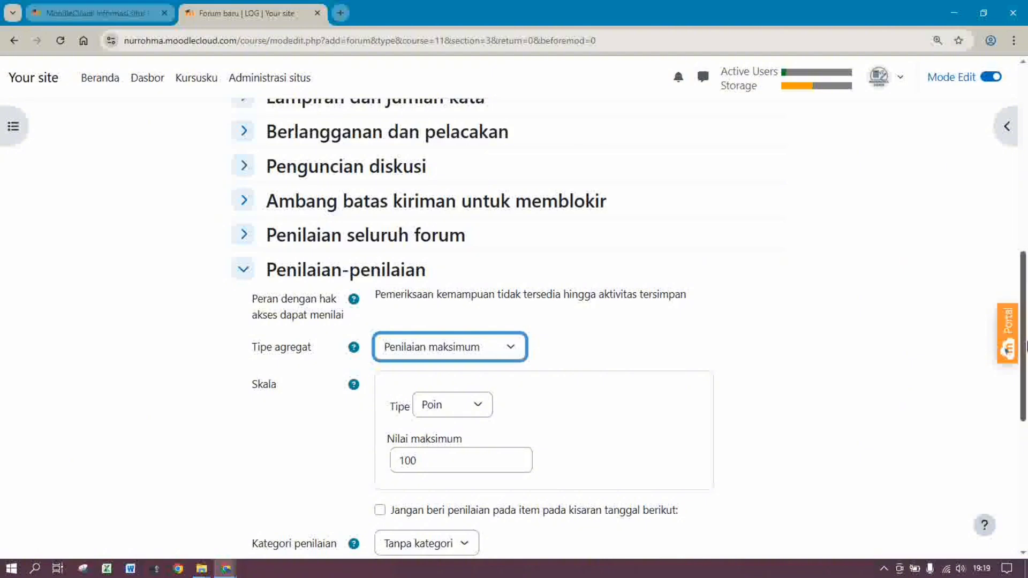
{"action": "scroll", "coordinate": [1025, 437], "scroll_direction": "down", "scroll_amount": 5}
{"action": "left_click_drag", "start_coordinate": [1026, 436], "coordinate": [1025, 490]}
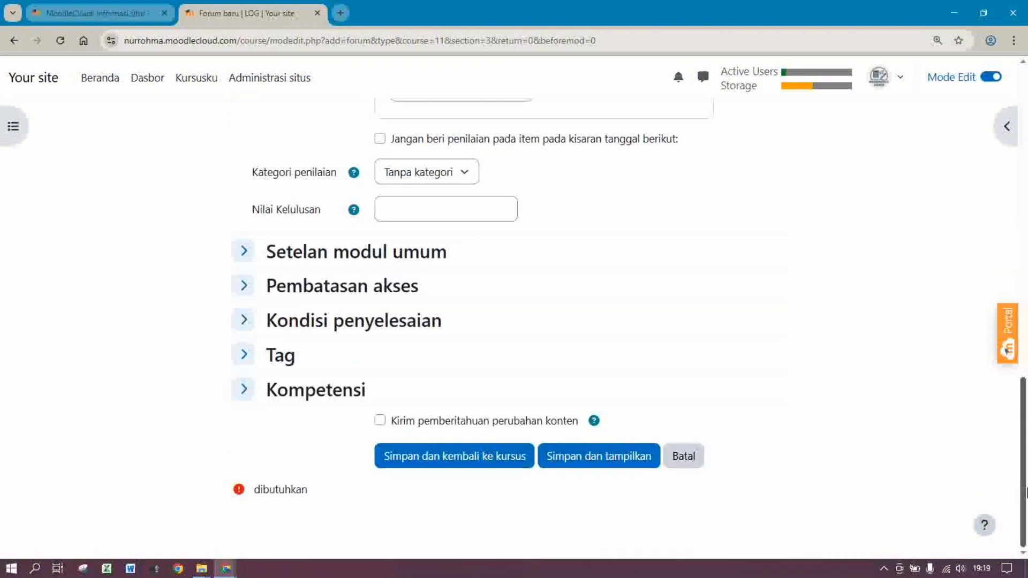
{"action": "left_click", "coordinate": [422, 172]}
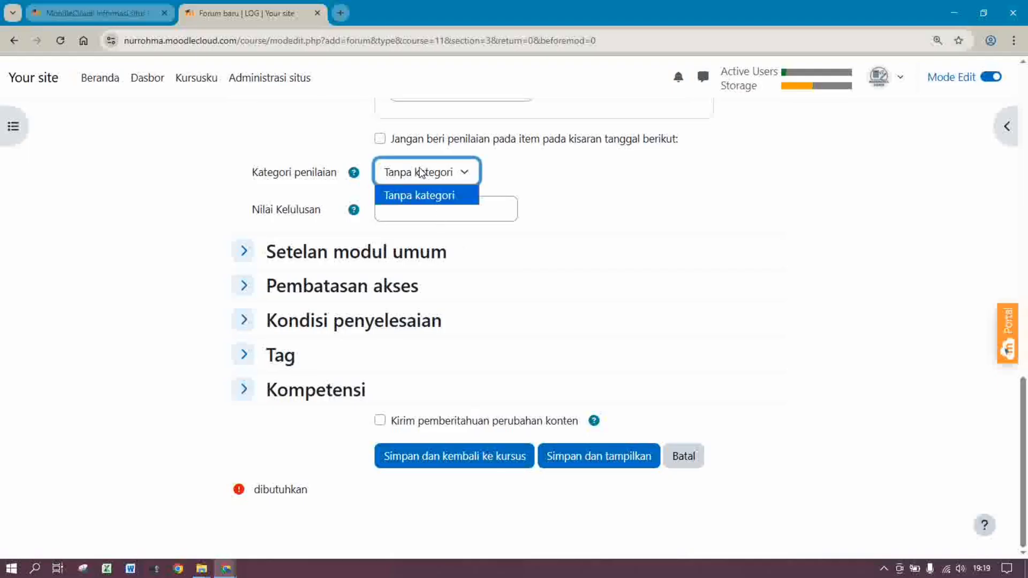
{"action": "left_click", "coordinate": [448, 199]}
Require manual completion with a timeline reminder on 20 Desember 2025, then save and return to the course
{"action": "left_click", "coordinate": [347, 323]}
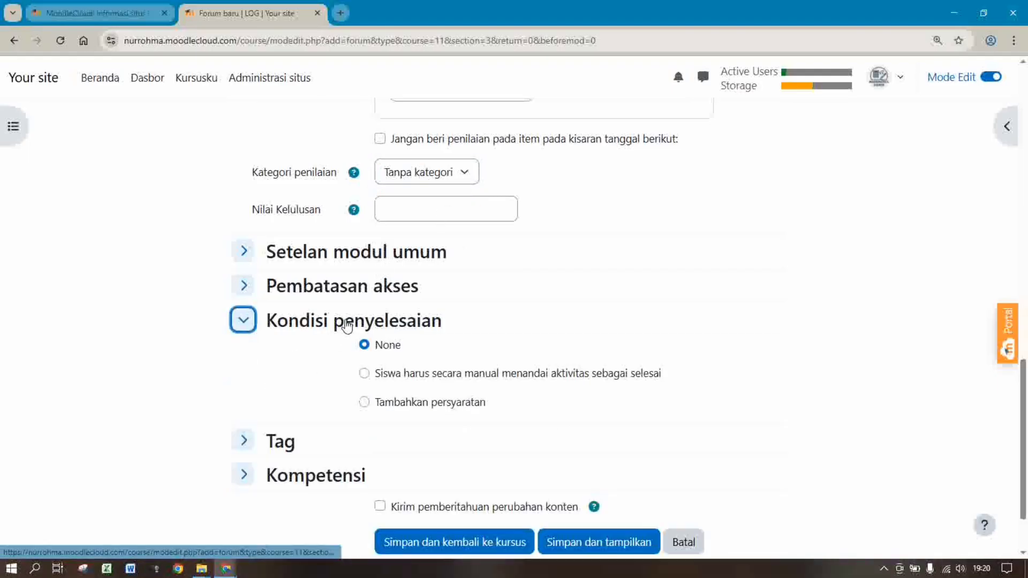
{"action": "left_click", "coordinate": [364, 373]}
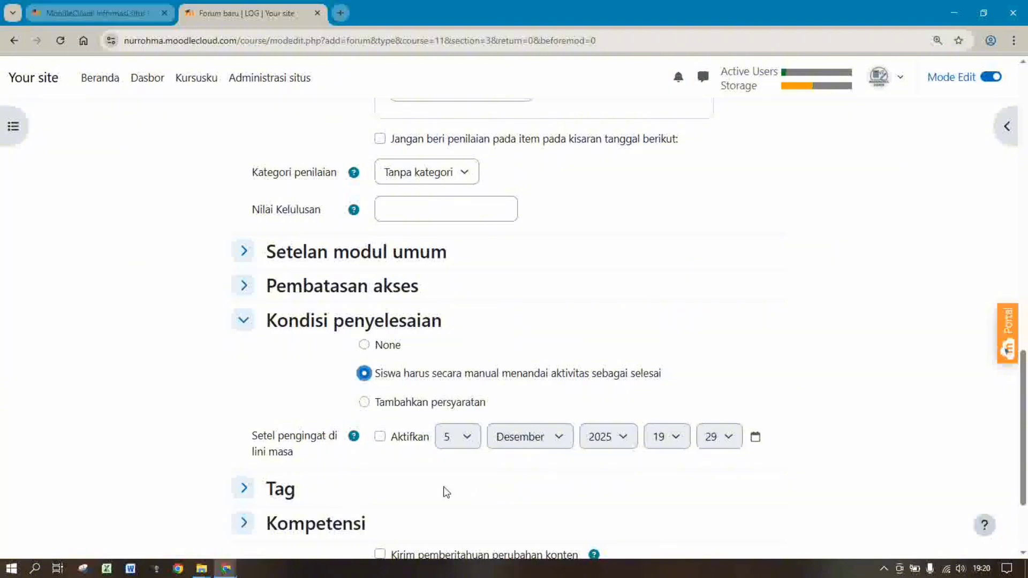
{"action": "left_click", "coordinate": [380, 438]}
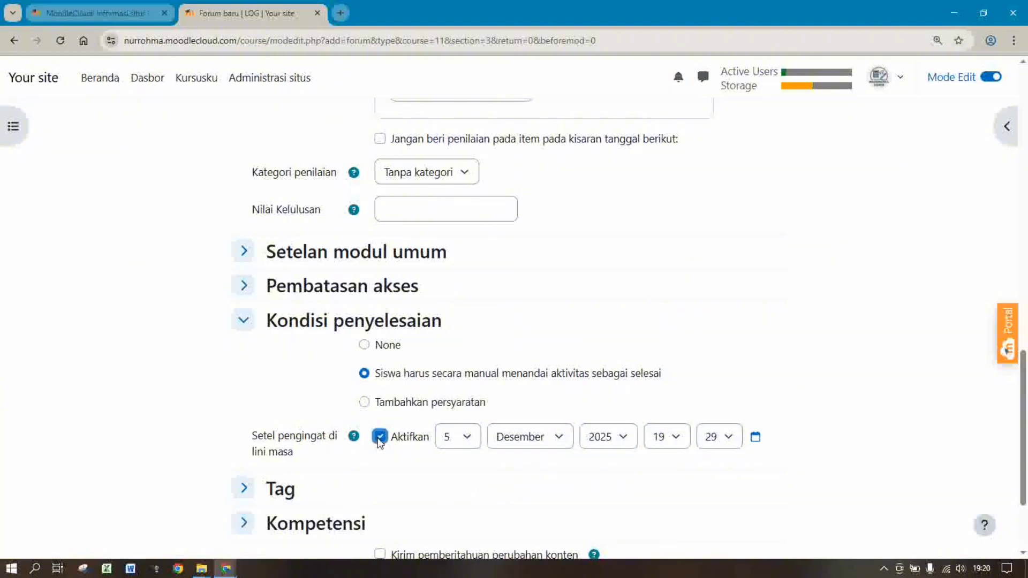
{"action": "left_click", "coordinate": [465, 445]}
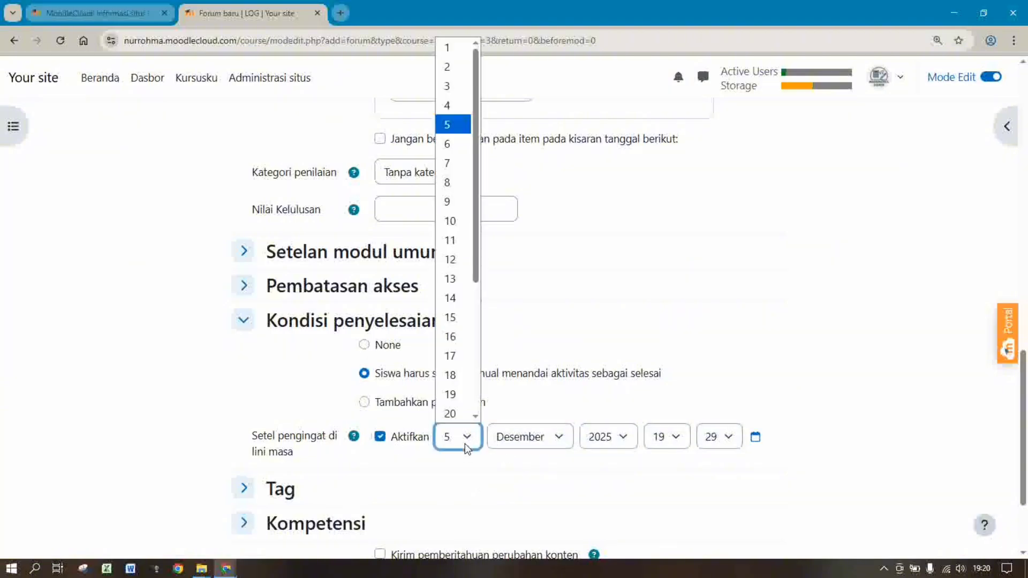
{"action": "left_click", "coordinate": [453, 414]}
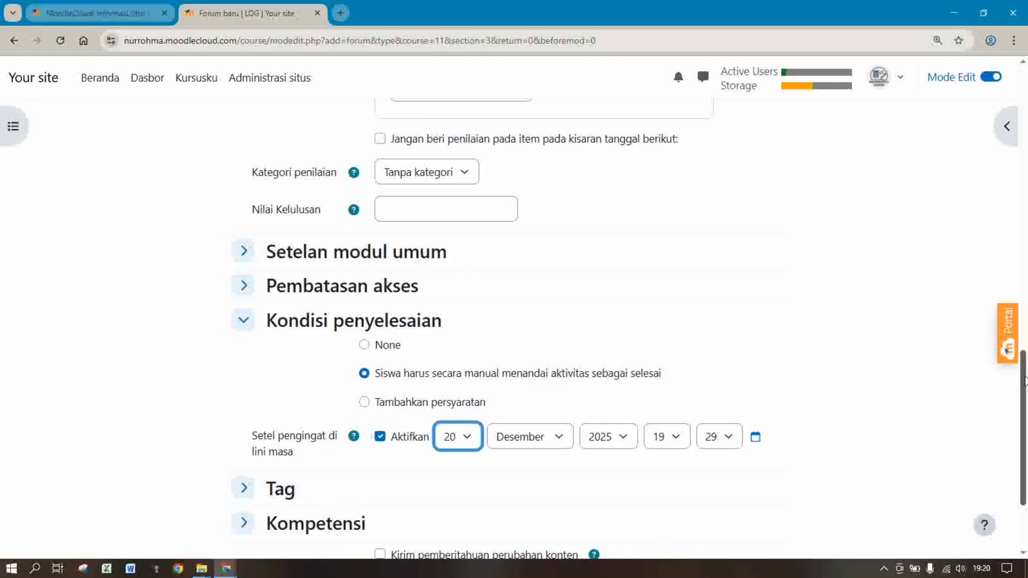
{"action": "scroll", "coordinate": [814, 384], "scroll_direction": "down", "scroll_amount": 2}
{"action": "left_click", "coordinate": [454, 456]}
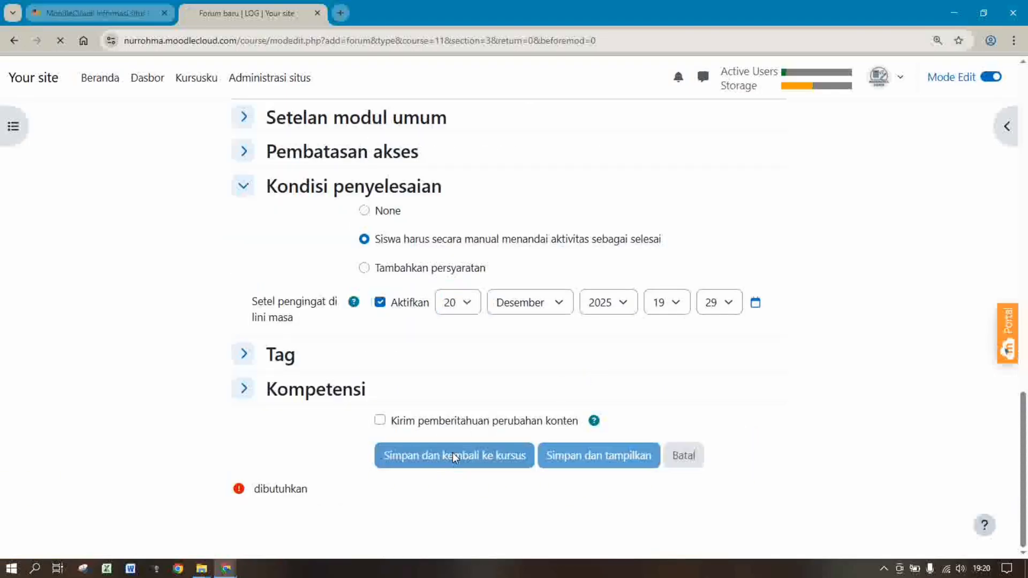
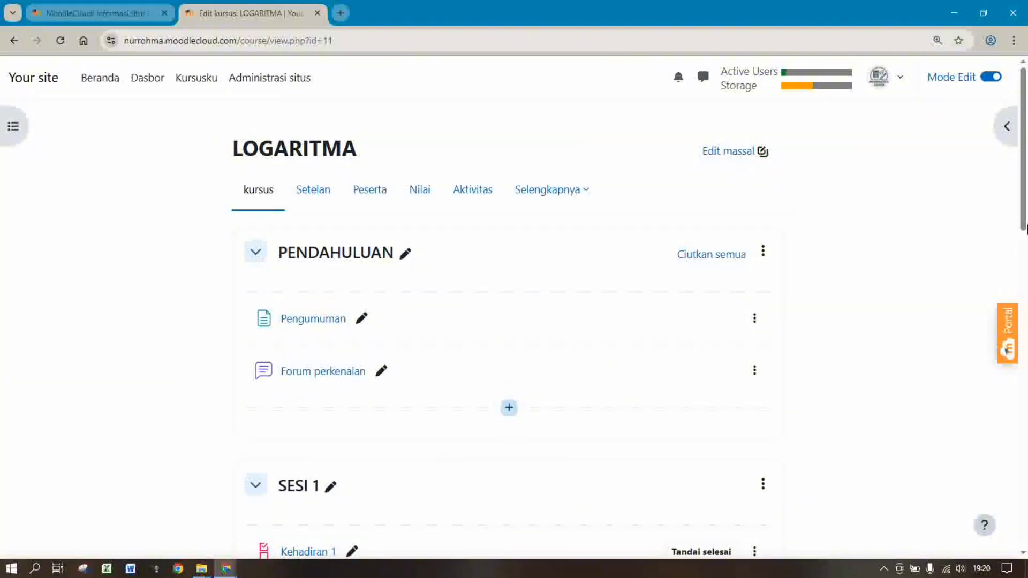
Rename the empty 'Topik baru' section to SESI 4
{"action": "left_click_drag", "start_coordinate": [1024, 199], "coordinate": [1026, 509]}
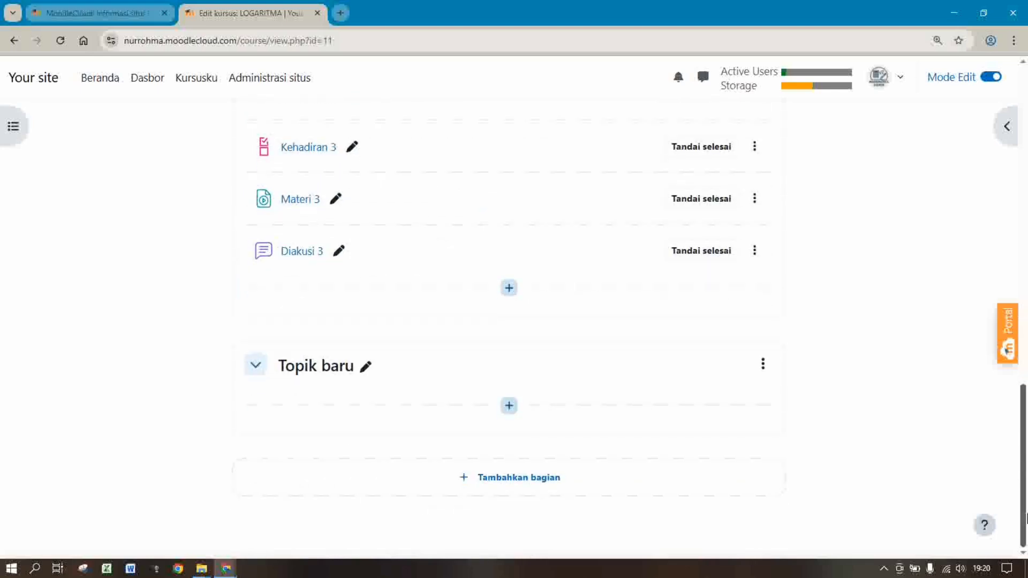
{"action": "left_click", "coordinate": [366, 367]}
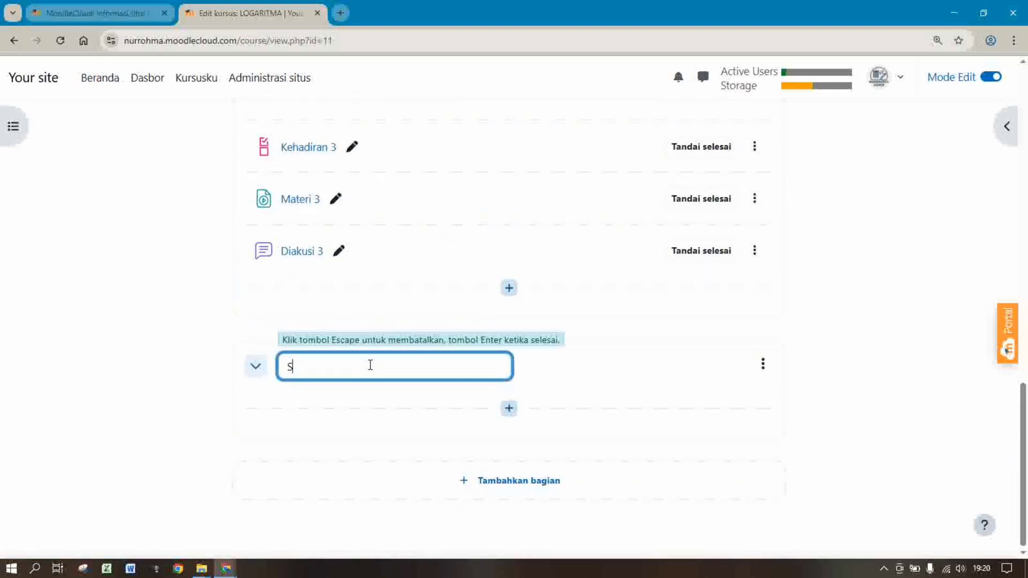
{"action": "type", "text": "SESI 4"}
{"action": "key", "text": "Return"}
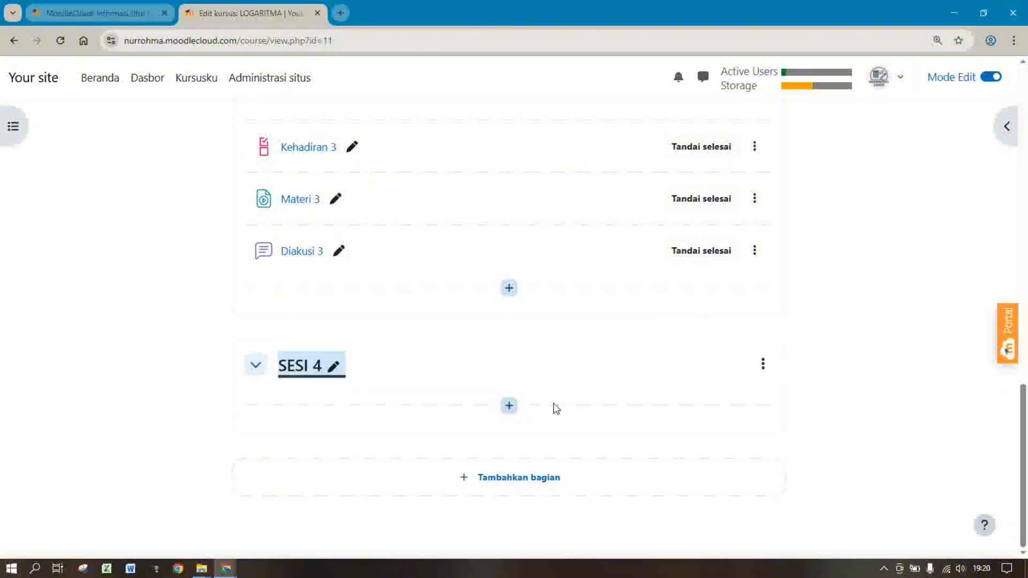
Start adding a new Checklist activity to SESI 4
{"action": "left_click", "coordinate": [510, 407]}
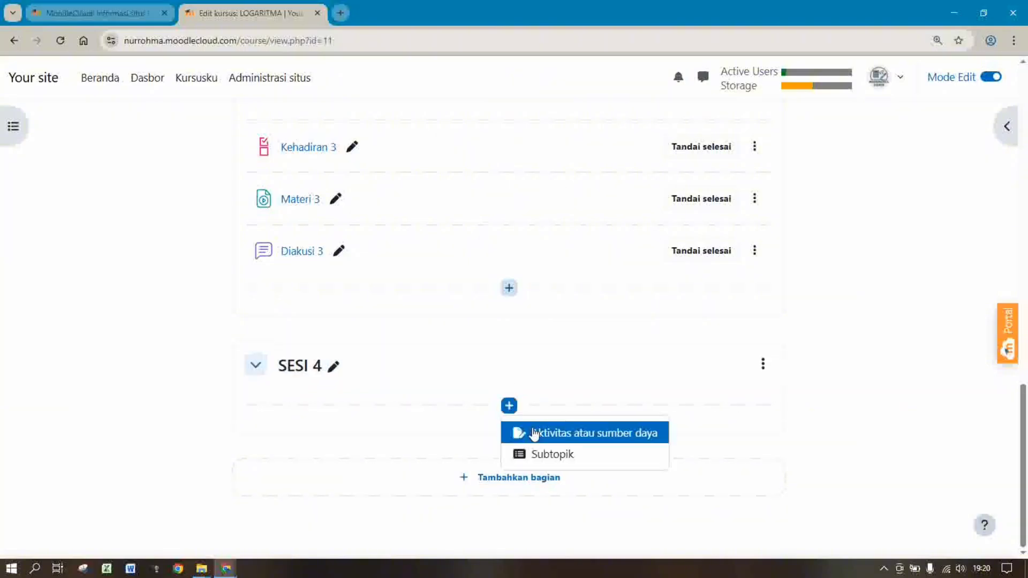
{"action": "left_click", "coordinate": [532, 431]}
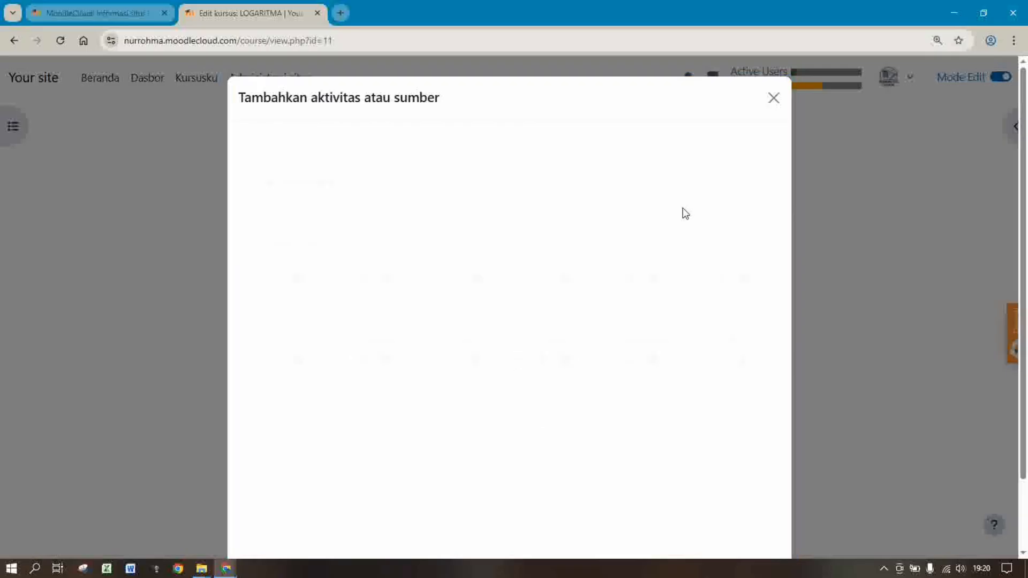
{"action": "left_click", "coordinate": [639, 230]}
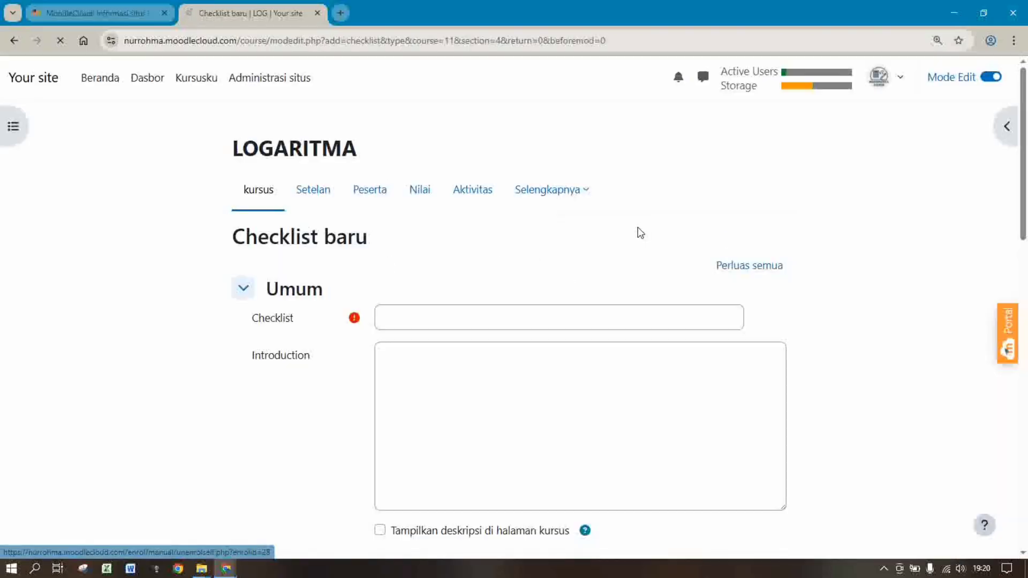
Name the checklist 'Kehadiran 4' with introduction 'siswa diharapkan mengisi ceklist kehadiran ini.'
{"action": "left_click", "coordinate": [470, 314]}
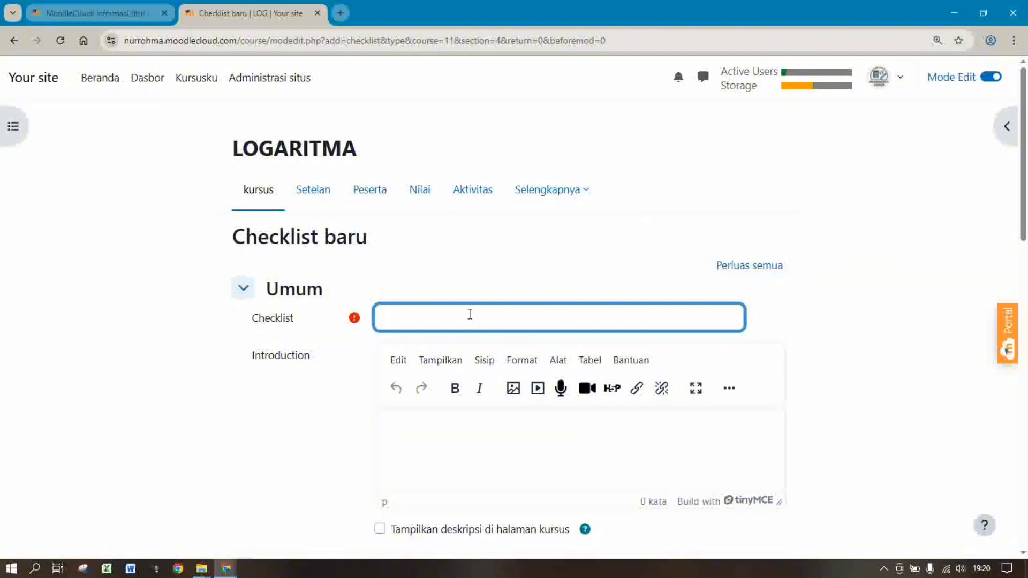
{"action": "type", "text": "kEHADIRA"}
{"action": "key", "text": "BackSpace"}
{"action": "key", "text": "BackSpace"}
{"action": "key", "text": "BackSpace"}
{"action": "key", "text": "BackSpace"}
{"action": "key", "text": "BackSpace"}
{"action": "type", "text": "Kehadiran"}
{"action": "left_click", "coordinate": [593, 427]}
{"action": "type", "text": "si"}
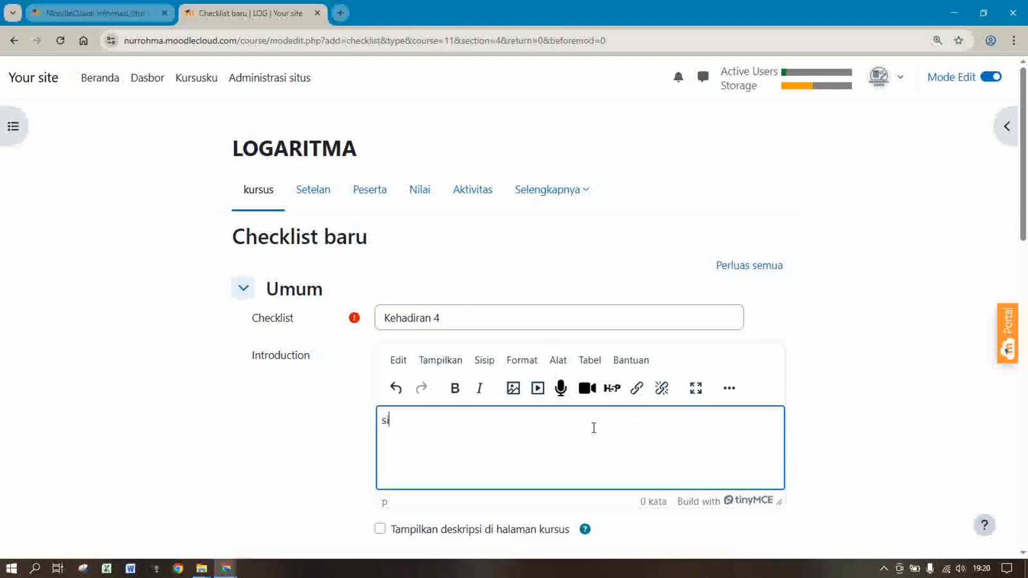
{"action": "type", "text": "swa diharapkan mengisi "}
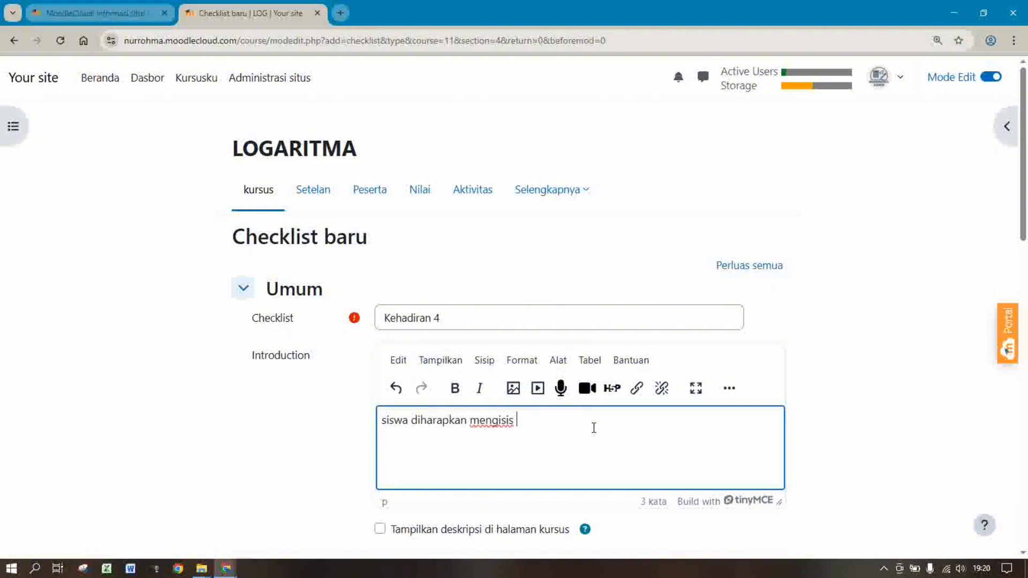
{"action": "type", "text": "data ke"}
{"action": "key", "text": "BackSpace"}
{"action": "key", "text": "BackSpace"}
{"action": "key", "text": "BackSpace"}
{"action": "key", "text": "BackSpace"}
{"action": "key", "text": "BackSpace"}
{"action": "type", "text": "ceklist "}
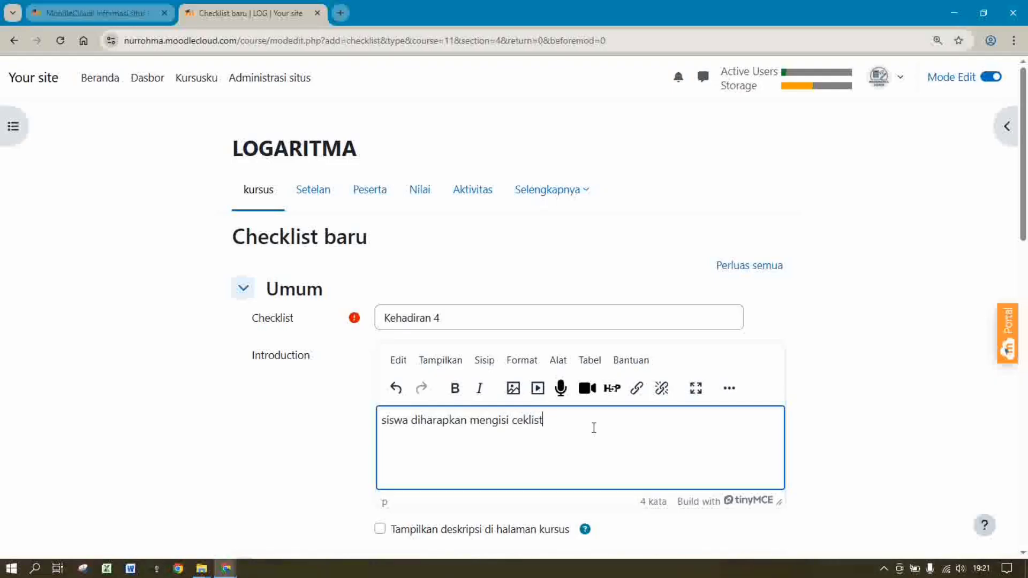
{"action": "type", "text": "kehadiran ini."}
{"action": "left_click_drag", "start_coordinate": [1026, 239], "coordinate": [1027, 376]}
Set user comments on items to Ya and teacher comments to Tidak
{"action": "left_click", "coordinate": [410, 252]}
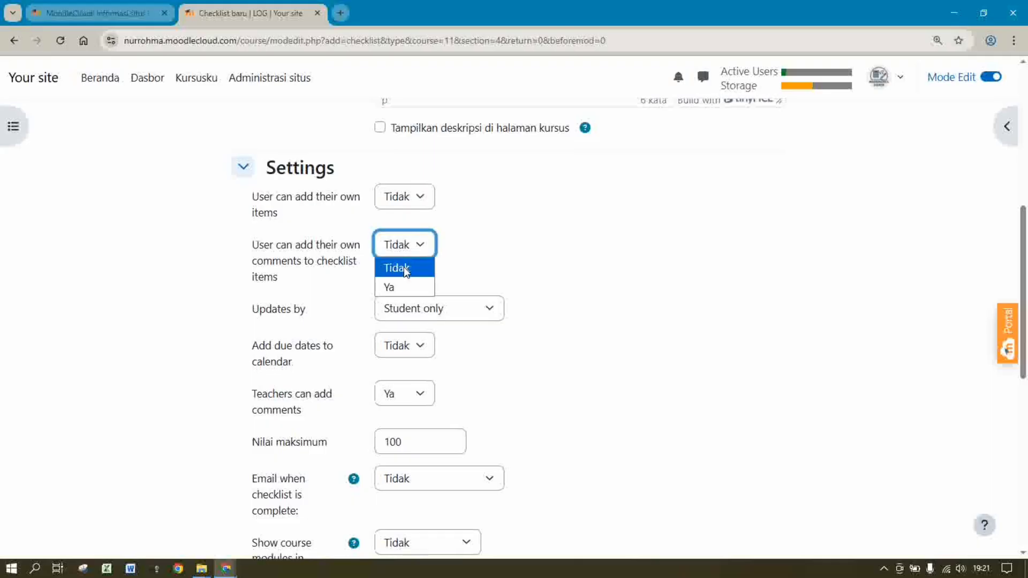
{"action": "left_click", "coordinate": [402, 289]}
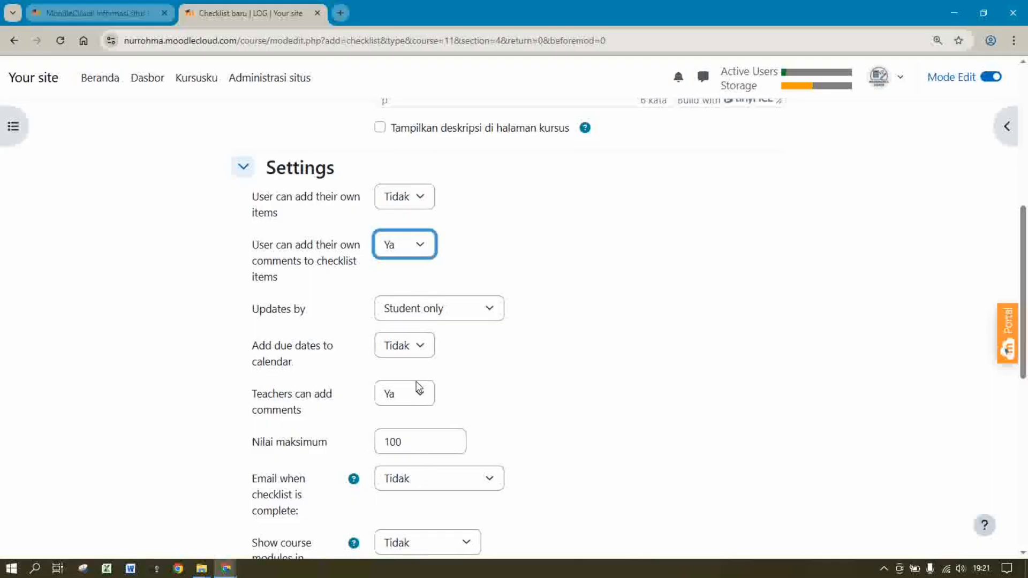
{"action": "left_click", "coordinate": [420, 395]}
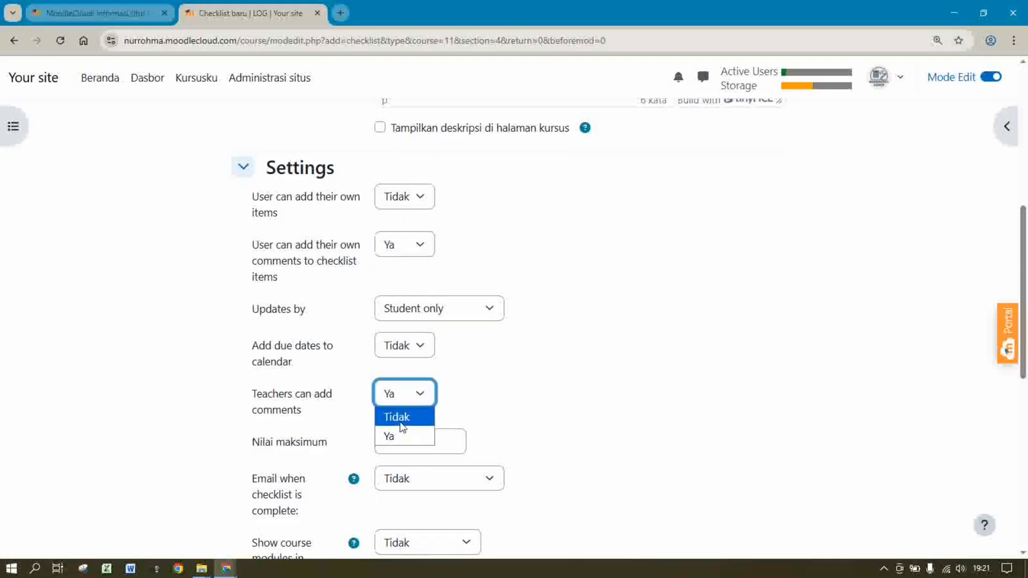
{"action": "left_click", "coordinate": [402, 423]}
Require manual completion with a 25 Desember 2025 timeline reminder, then save and return
{"action": "scroll", "coordinate": [975, 415], "scroll_direction": "down", "scroll_amount": 8}
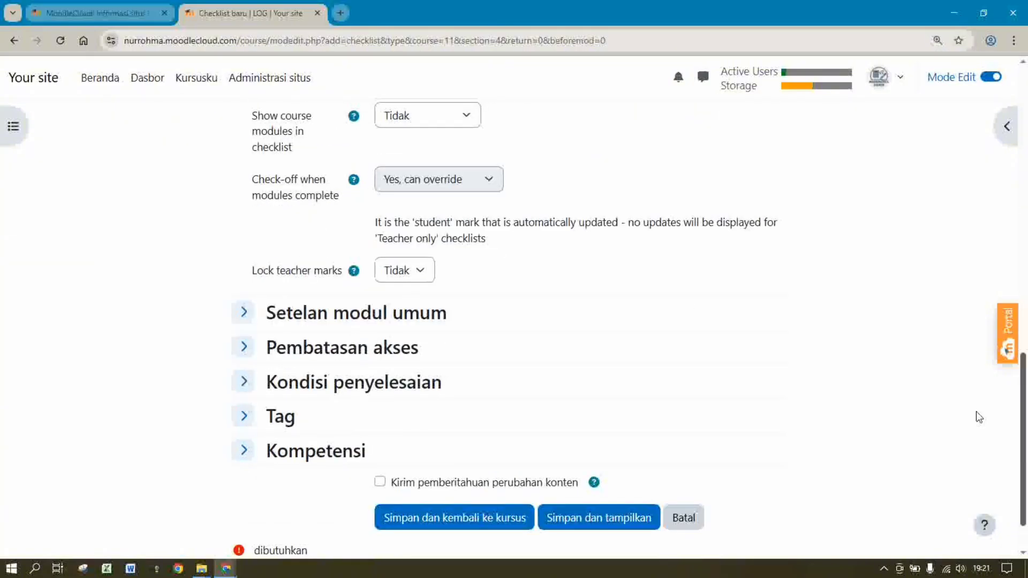
{"action": "left_click", "coordinate": [332, 395]}
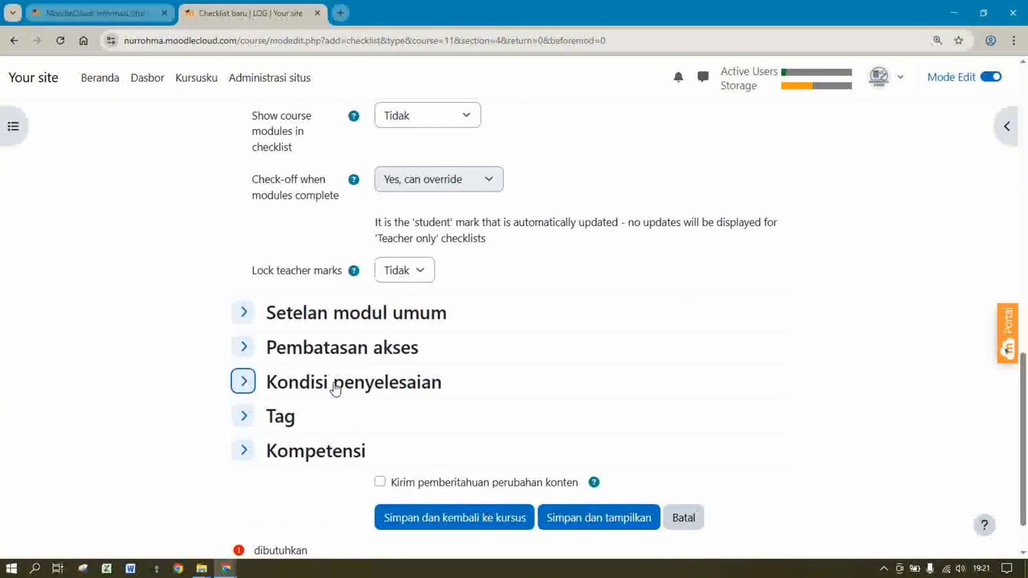
{"action": "left_click", "coordinate": [364, 435]}
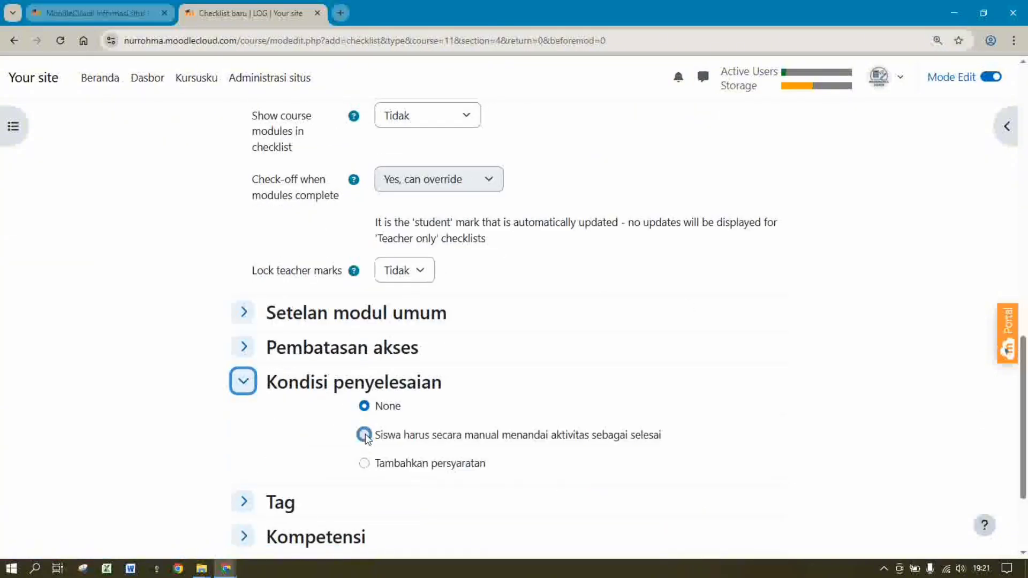
{"action": "scroll", "coordinate": [833, 339], "scroll_direction": "down", "scroll_amount": 3}
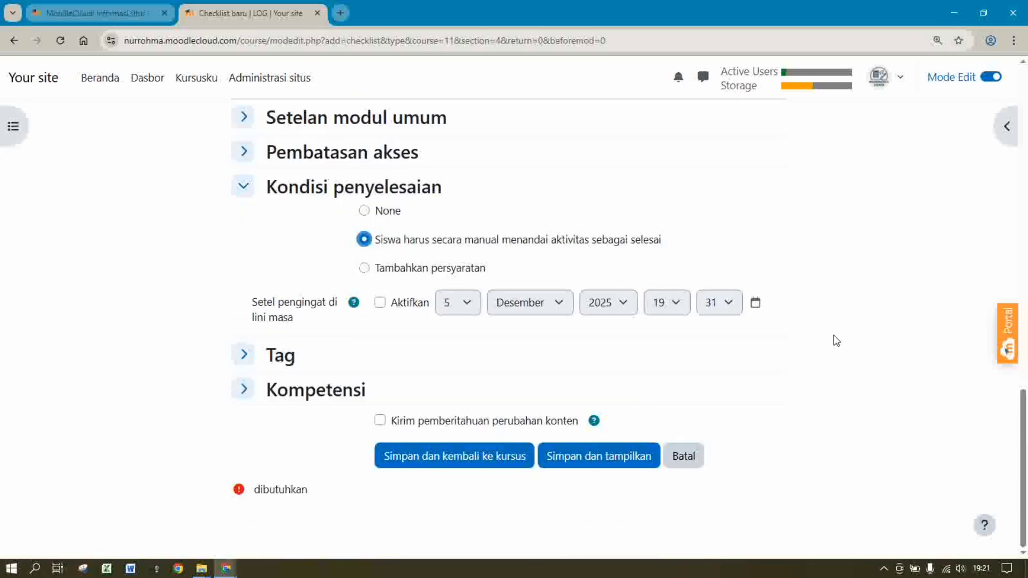
{"action": "left_click", "coordinate": [381, 303]}
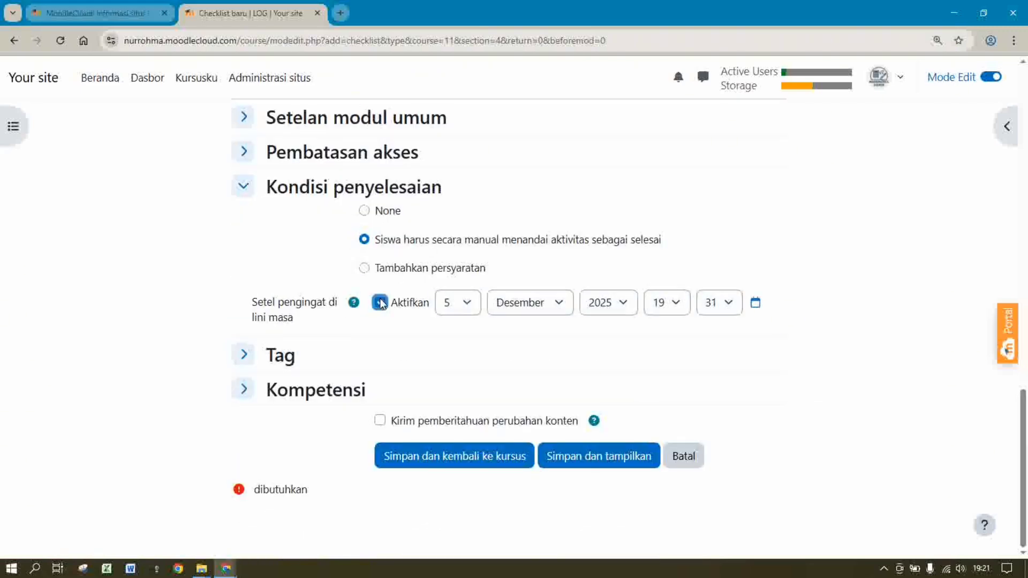
{"action": "left_click", "coordinate": [457, 305]}
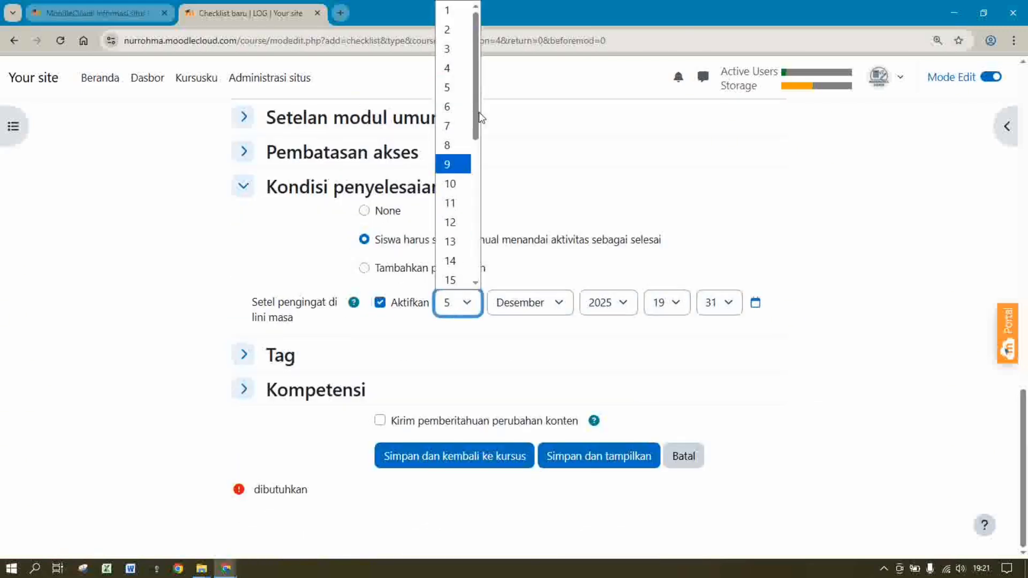
{"action": "left_click_drag", "start_coordinate": [479, 111], "coordinate": [477, 253]}
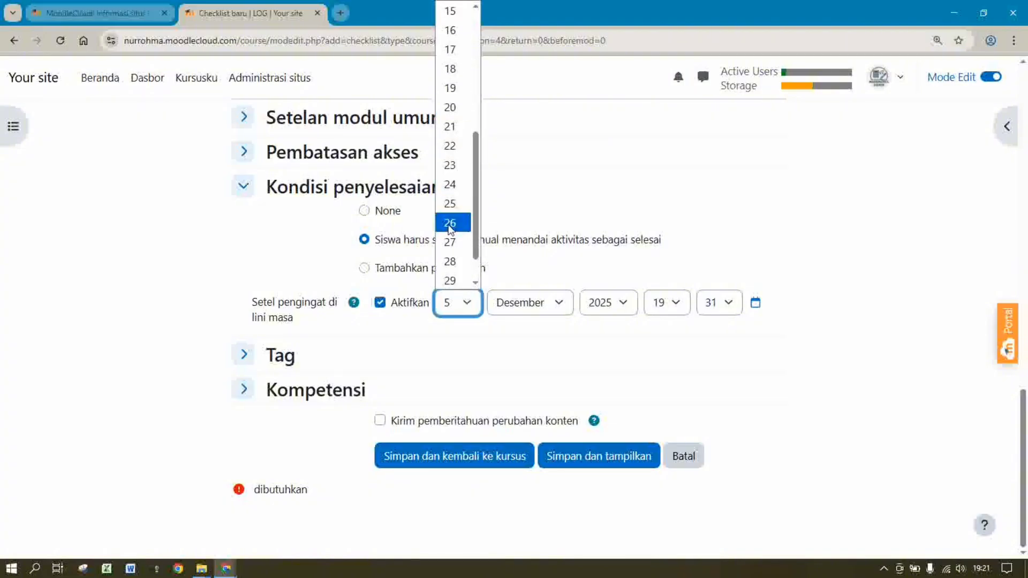
{"action": "left_click", "coordinate": [449, 208]}
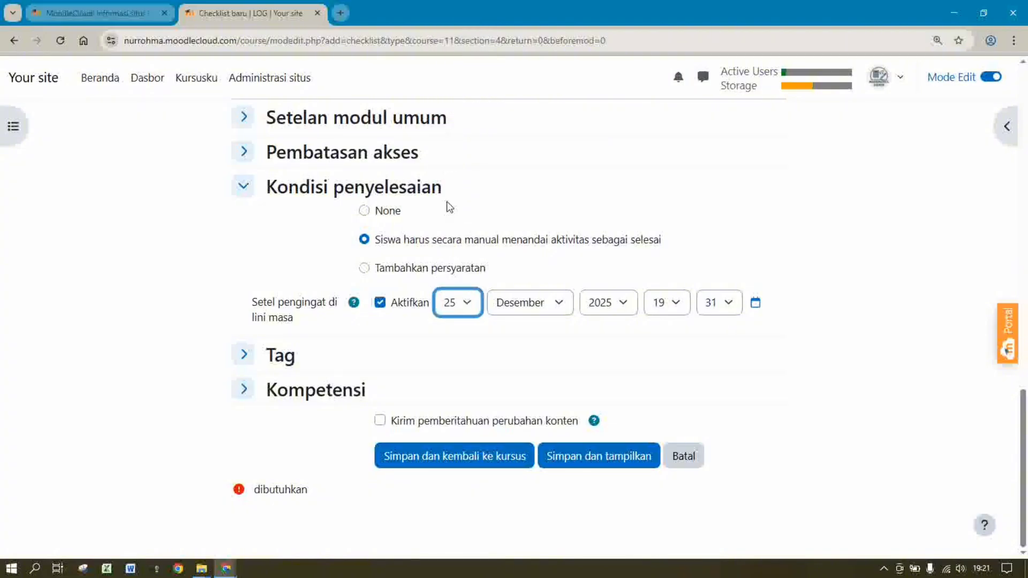
{"action": "left_click", "coordinate": [417, 456]}
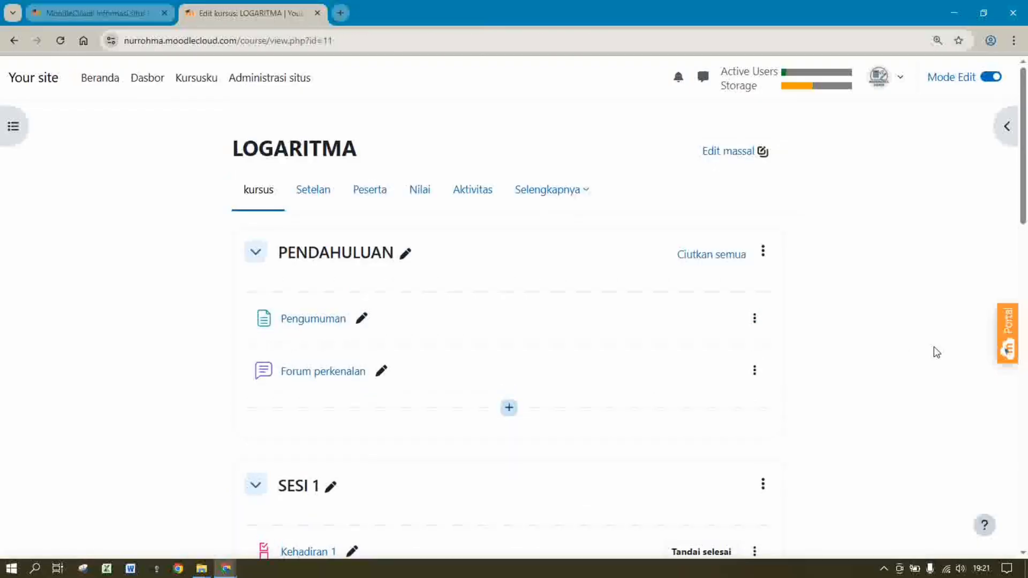
Start adding a new Berkas (File) resource to SESI 4
{"action": "left_click_drag", "start_coordinate": [1025, 145], "coordinate": [1026, 435]}
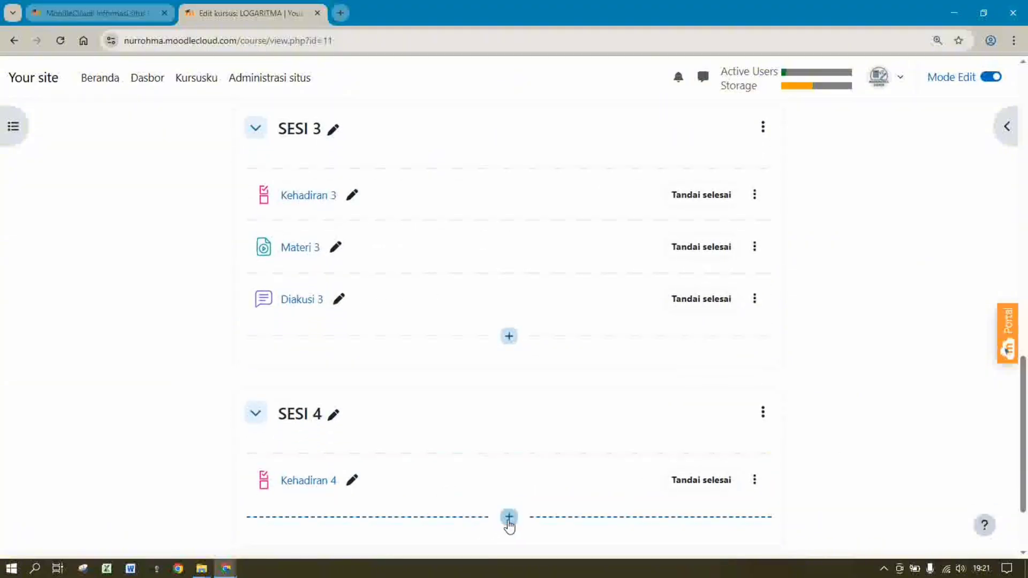
{"action": "left_click", "coordinate": [509, 517]}
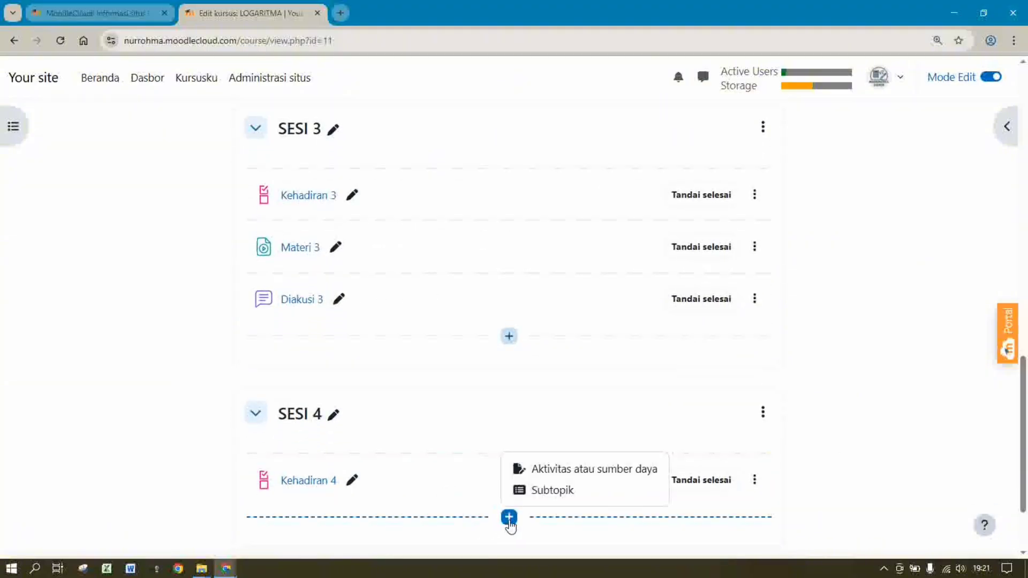
{"action": "left_click", "coordinate": [561, 471]}
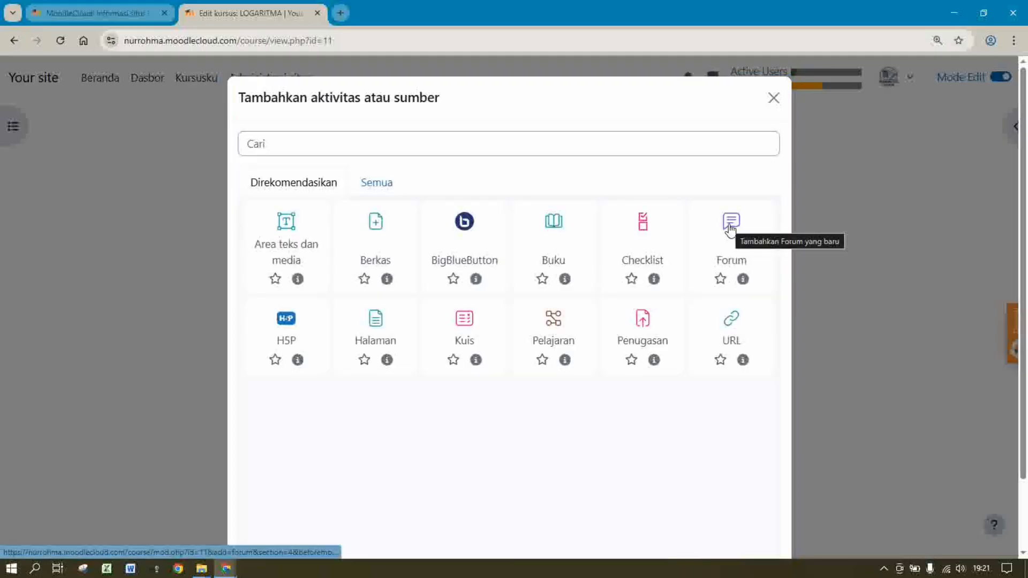
{"action": "left_click", "coordinate": [377, 232]}
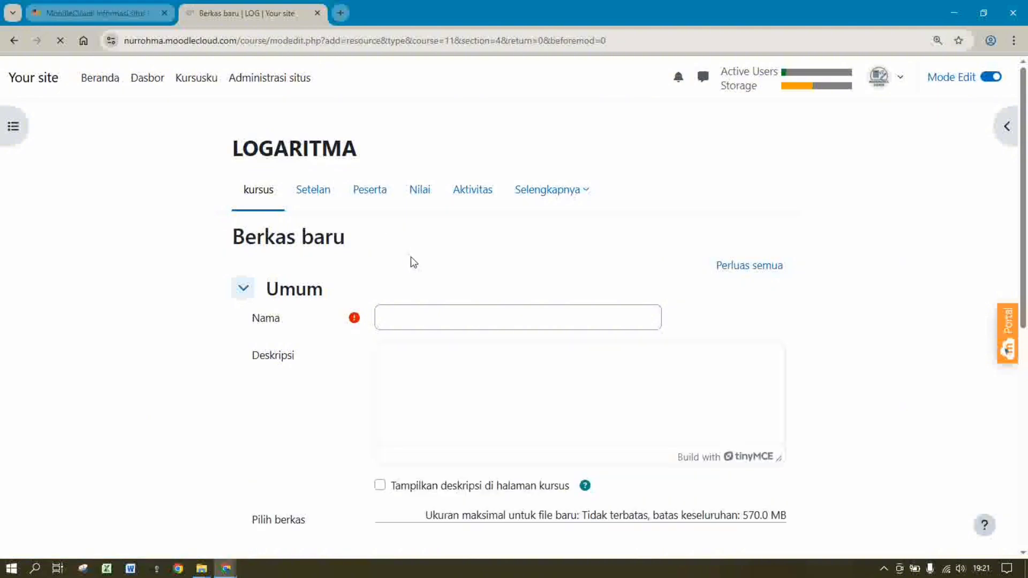
Name it 'Materi 4' and describe it as 'Siswa di harapkan memahami materi ini dengan sebaik-baiknya.'
{"action": "left_click", "coordinate": [412, 322]}
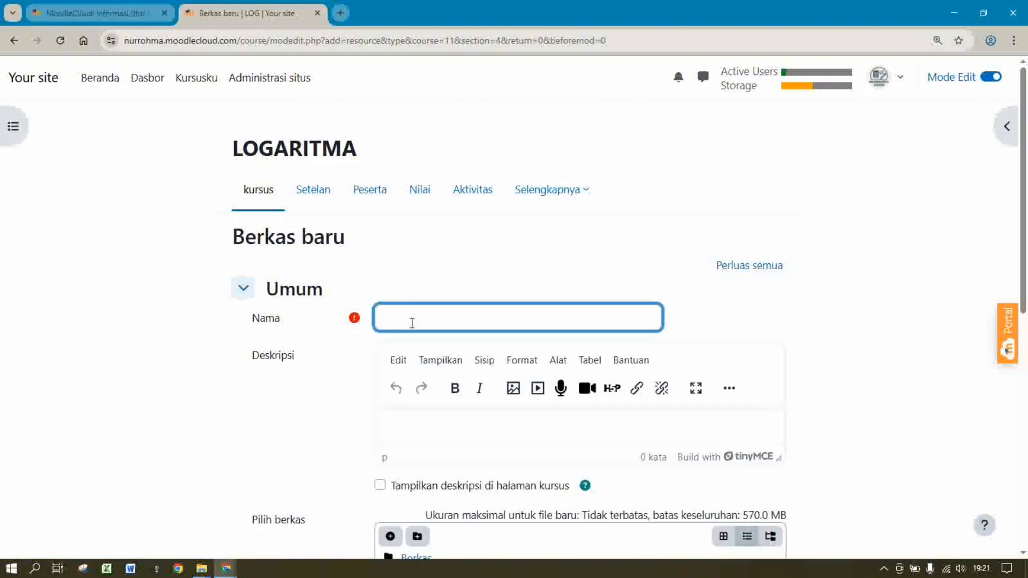
{"action": "type", "text": "Materi 4"}
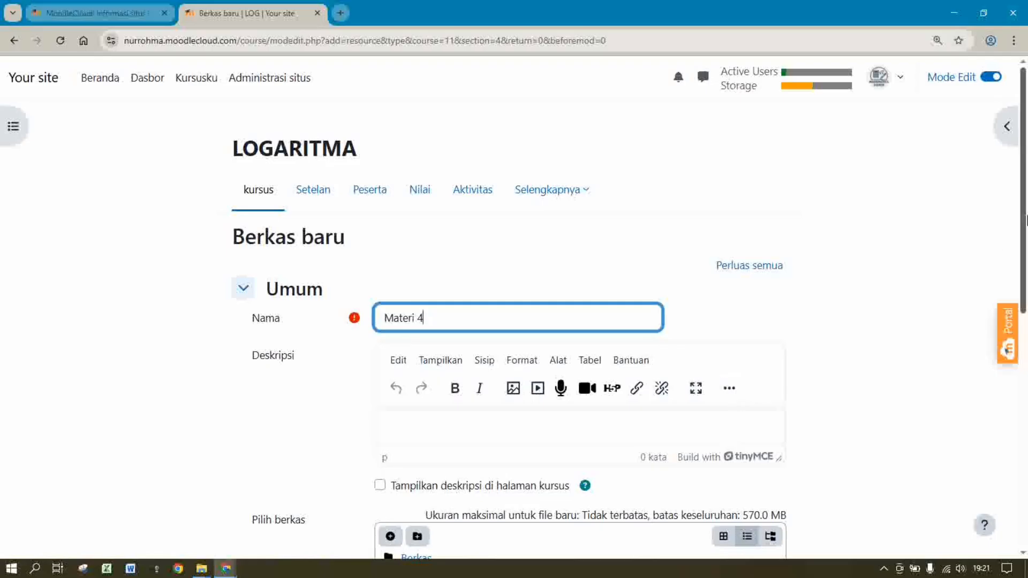
{"action": "scroll", "coordinate": [731, 391], "scroll_direction": "down", "scroll_amount": 2}
{"action": "left_click", "coordinate": [462, 307]}
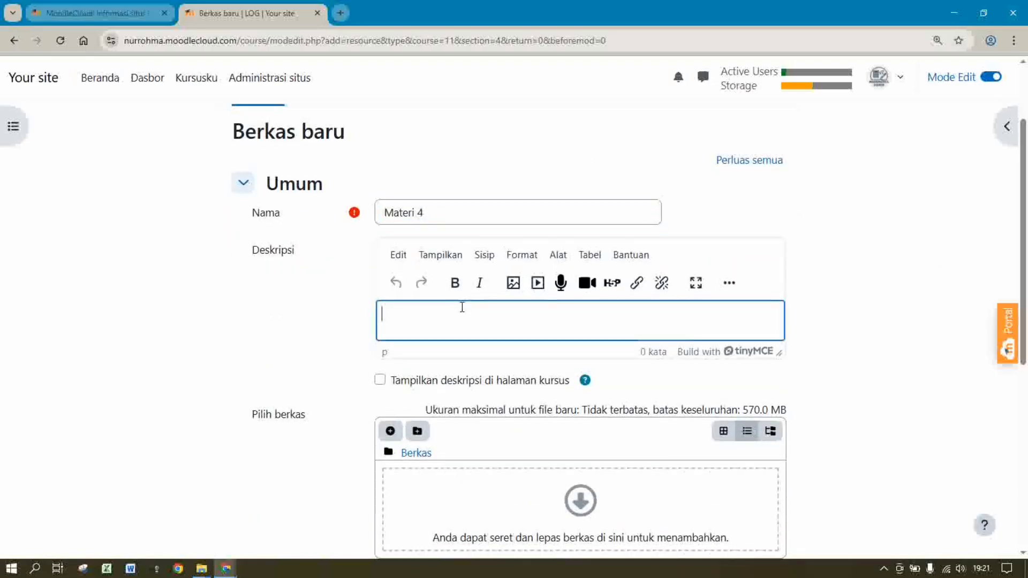
{"action": "type", "text": "si"}
{"action": "key", "text": "BackSpace"}
{"action": "key", "text": "BackSpace"}
{"action": "type", "text": "Siswa"}
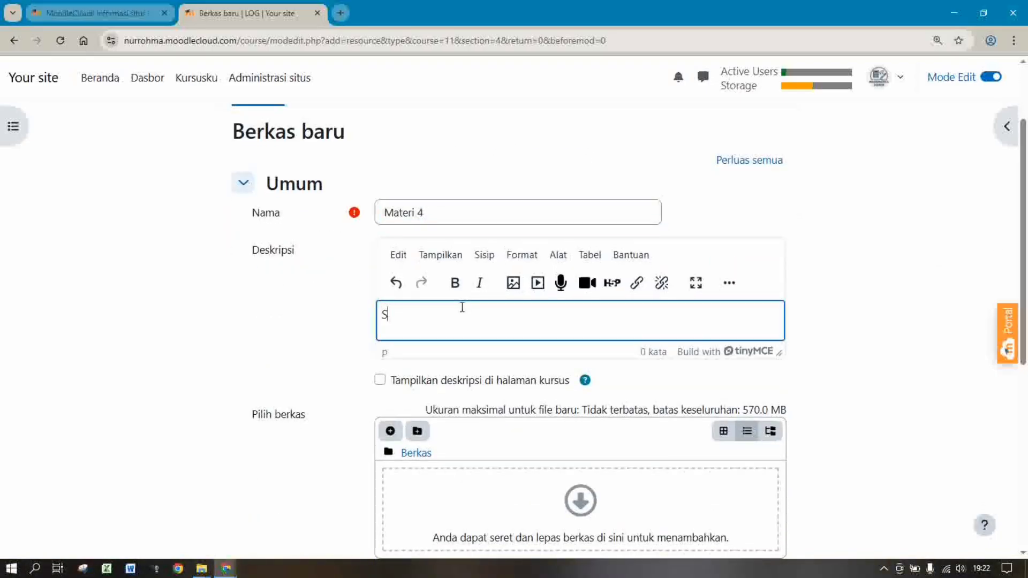
{"action": "type", "text": "di harapkanmema"}
{"action": "key", "text": "BackSpace"}
{"action": "key", "text": "BackSpace"}
{"action": "key", "text": "BackSpace"}
{"action": "key", "text": "BackSpace"}
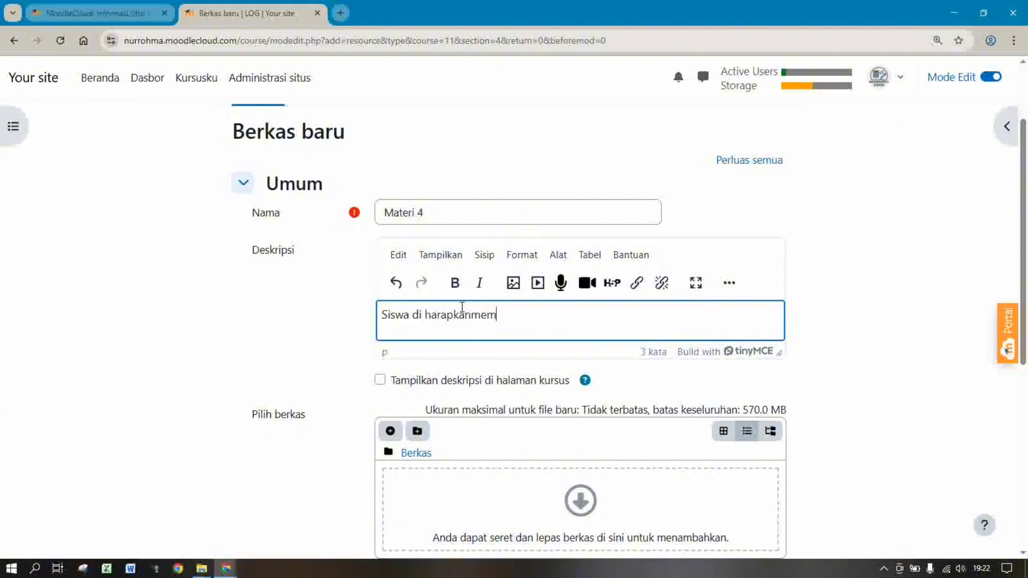
{"action": "type", "text": "memahami materi ini"}
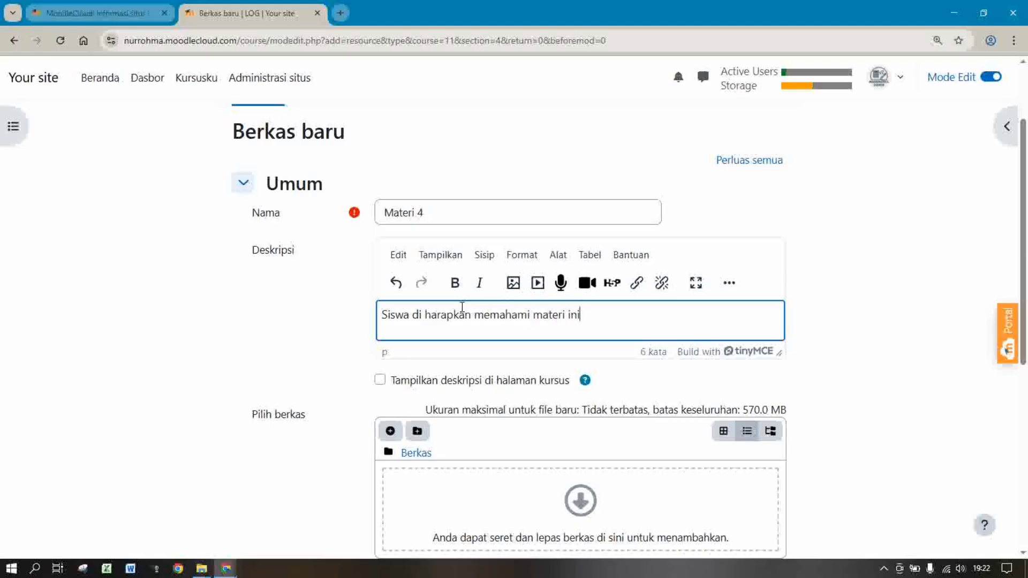
{"action": "type", "text": " dengan sebaik-bai"}
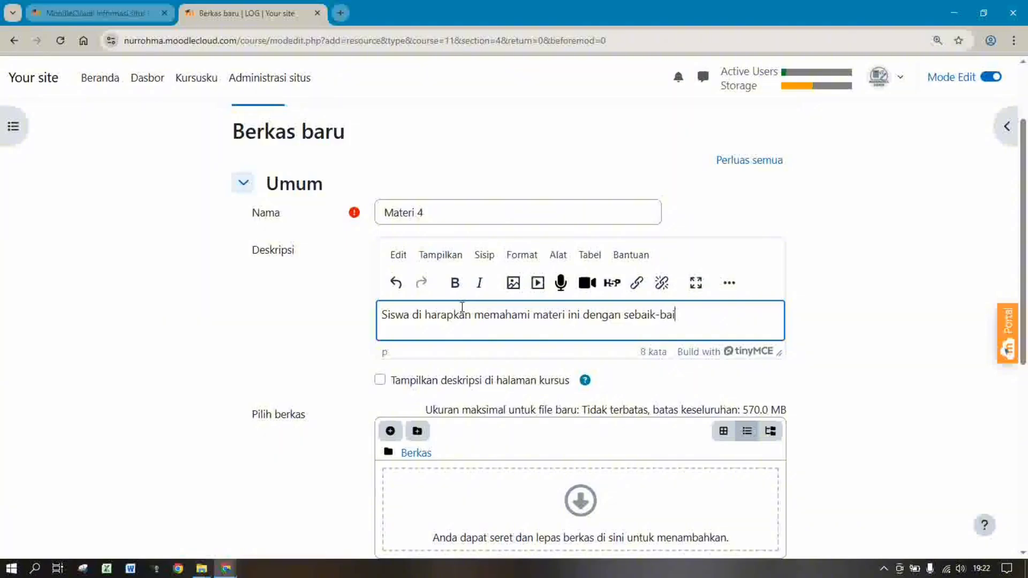
{"action": "type", "text": "knya."}
{"action": "scroll", "coordinate": [1025, 225], "scroll_direction": "down", "scroll_amount": 3}
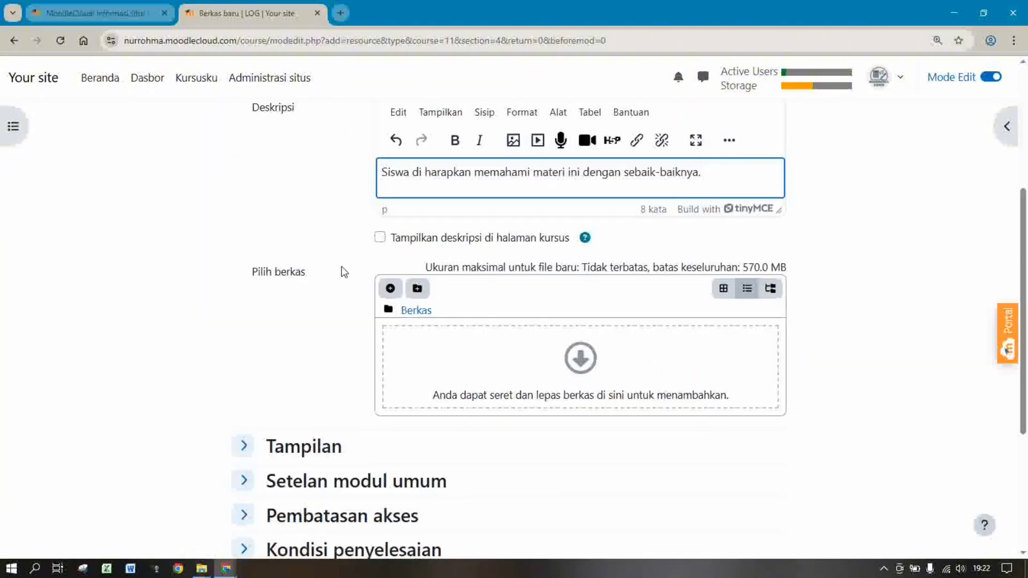
Upload the LOGARITMA BRIGSS.JPG image as the resource's file
{"action": "left_click", "coordinate": [390, 289]}
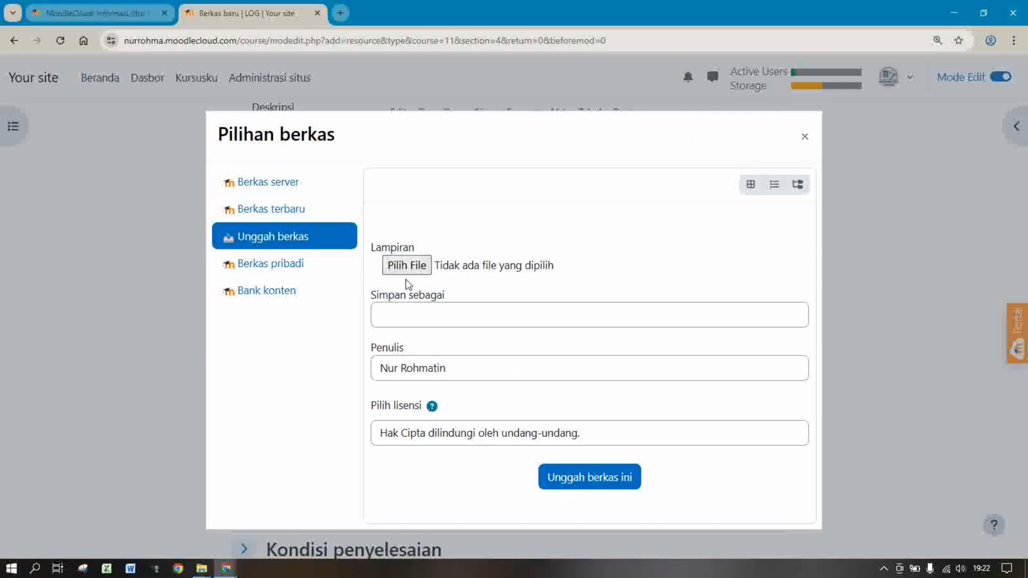
{"action": "left_click", "coordinate": [409, 269]}
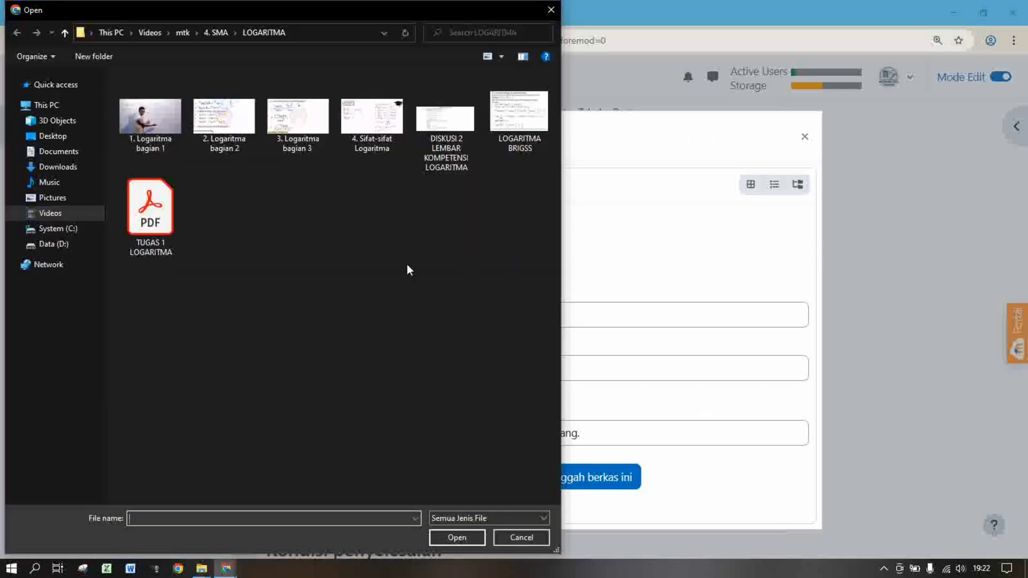
{"action": "double_click", "coordinate": [522, 131]}
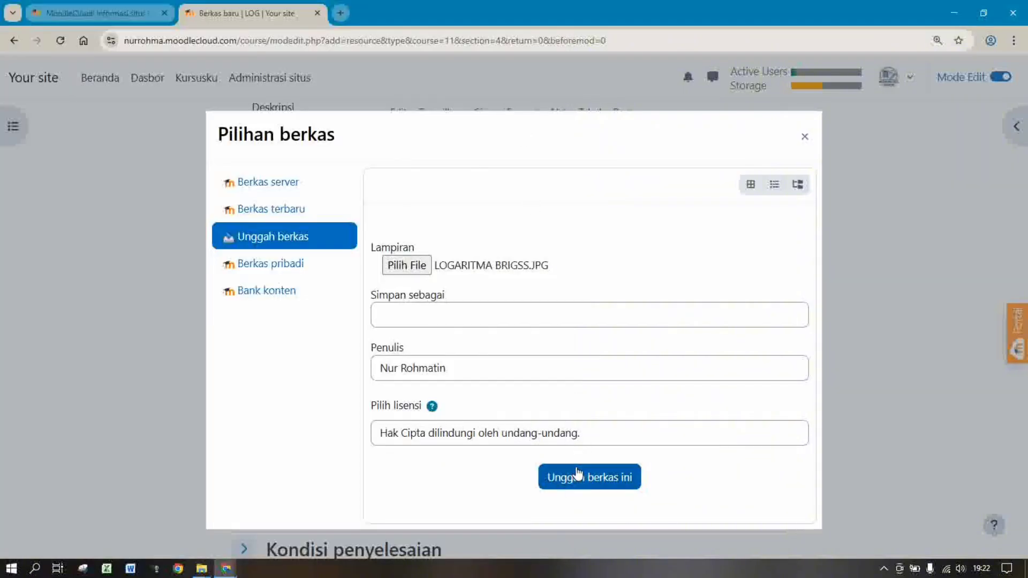
{"action": "left_click", "coordinate": [579, 480]}
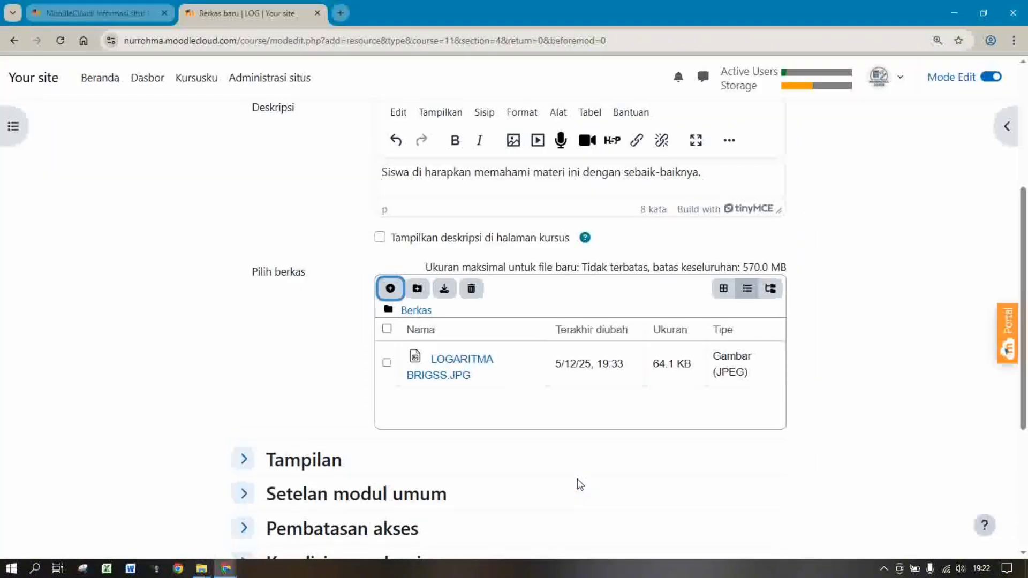
Leave completion tracking at None, then save and return to the course
{"action": "scroll", "coordinate": [1026, 305], "scroll_direction": "down", "scroll_amount": 5}
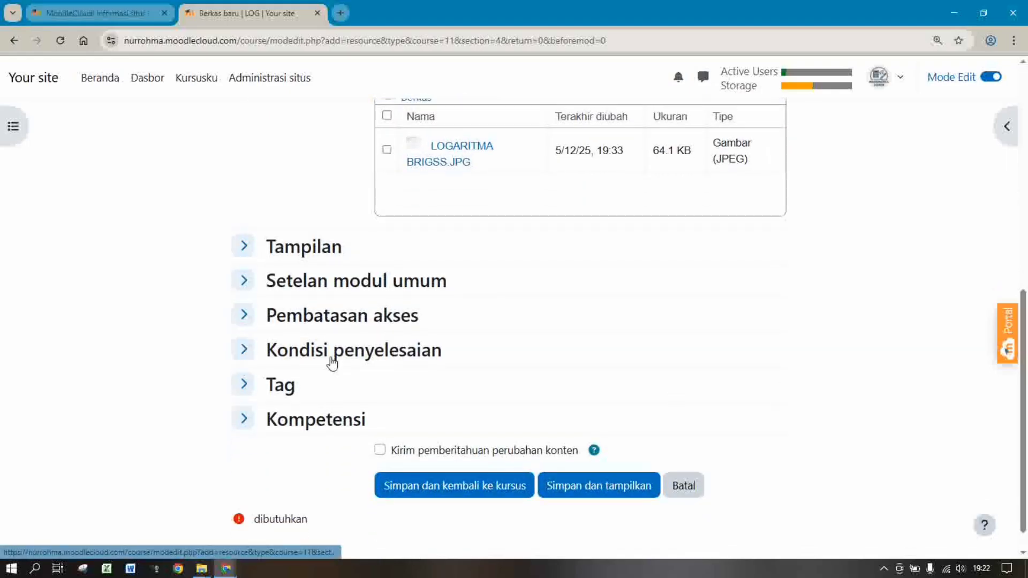
{"action": "left_click", "coordinate": [332, 351]}
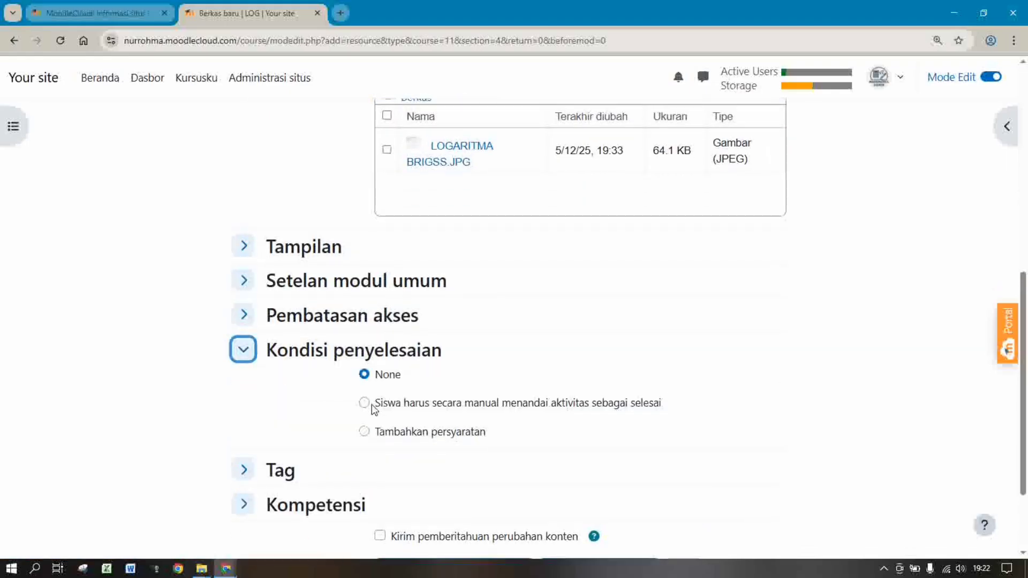
{"action": "left_click", "coordinate": [365, 404]}
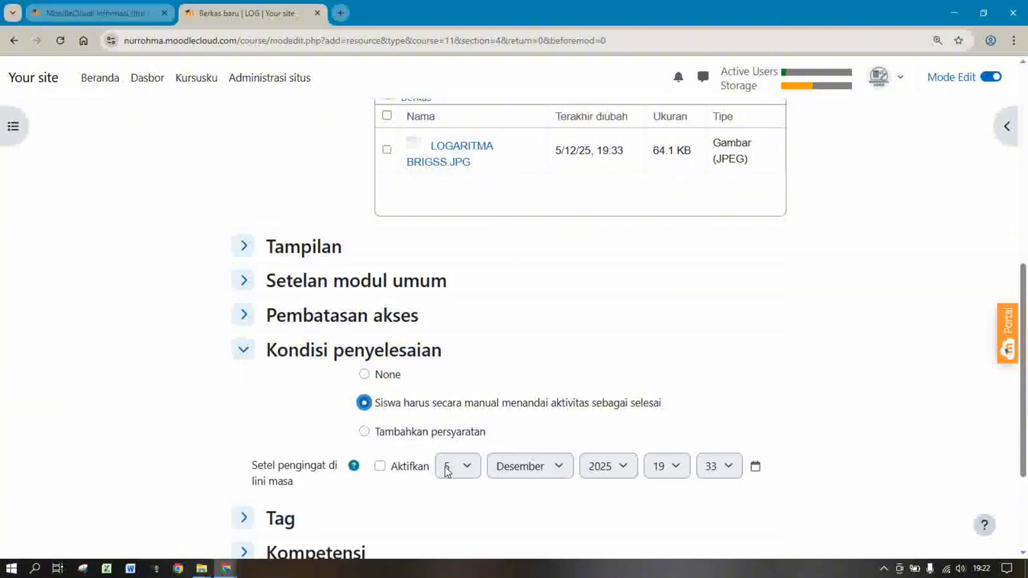
{"action": "left_click", "coordinate": [380, 465]}
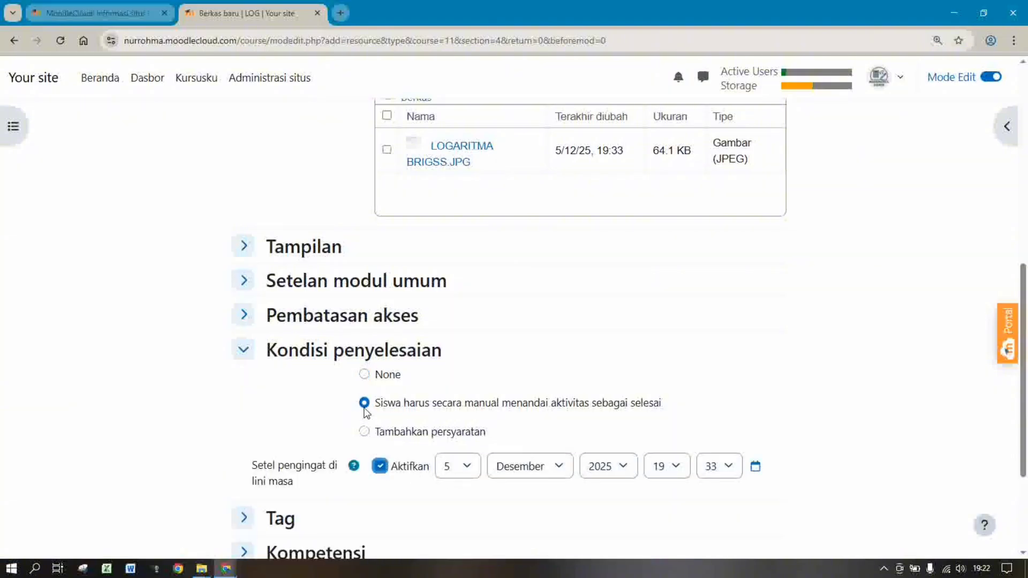
{"action": "left_click", "coordinate": [380, 467]}
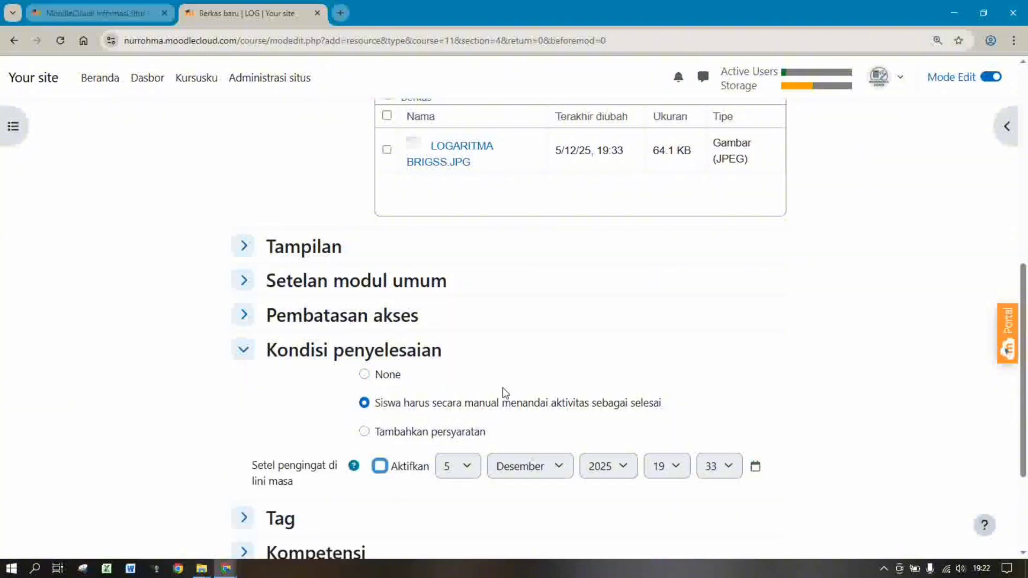
{"action": "left_click", "coordinate": [372, 375]}
{"action": "left_click", "coordinate": [363, 375]}
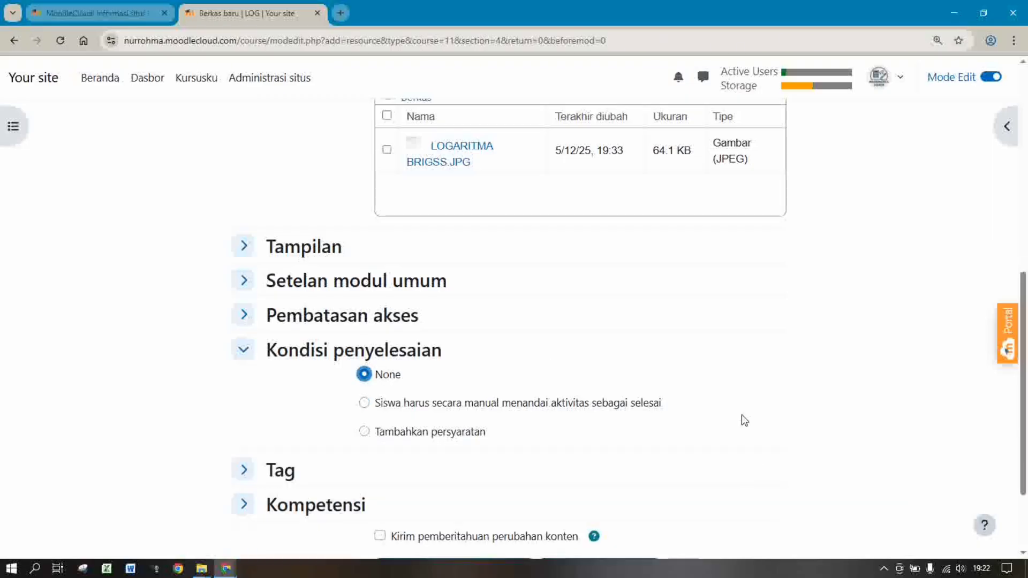
{"action": "scroll", "coordinate": [1026, 347], "scroll_direction": "down", "scroll_amount": 2}
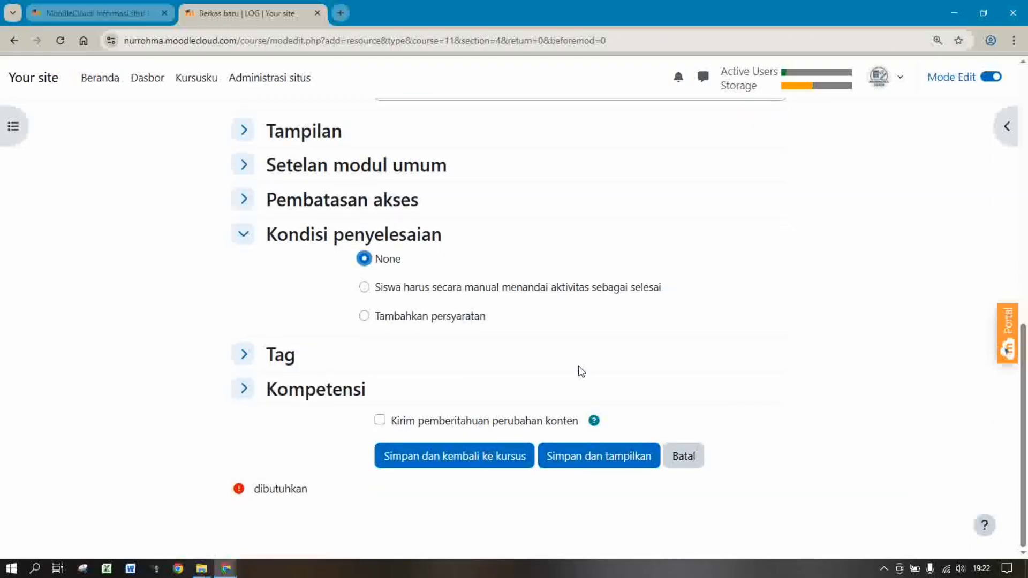
{"action": "left_click", "coordinate": [457, 466]}
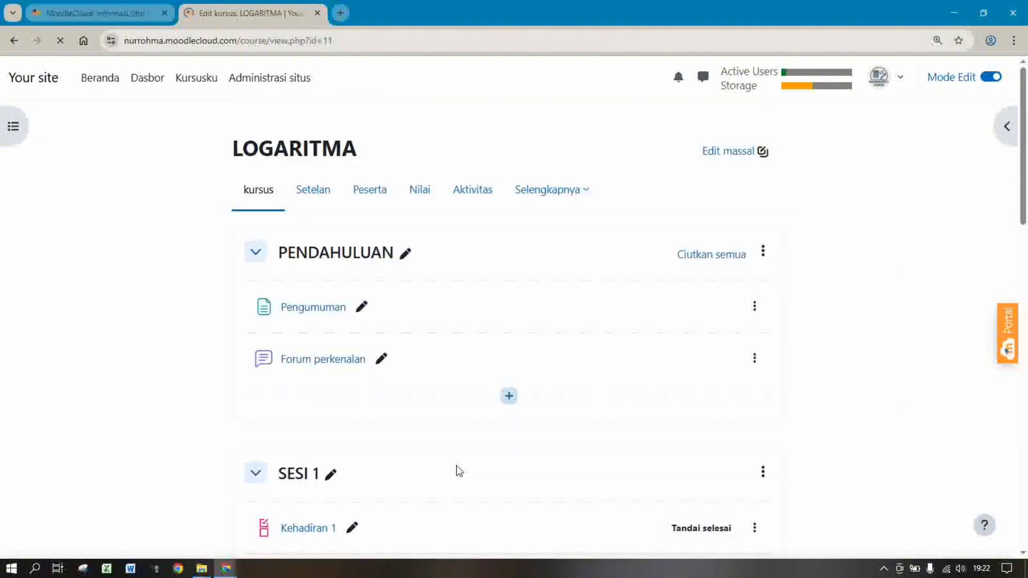
Pick the Forum tile from SESI 4's activity chooser to open a new forum form
{"action": "scroll", "coordinate": [828, 324], "scroll_direction": "down", "scroll_amount": 10}
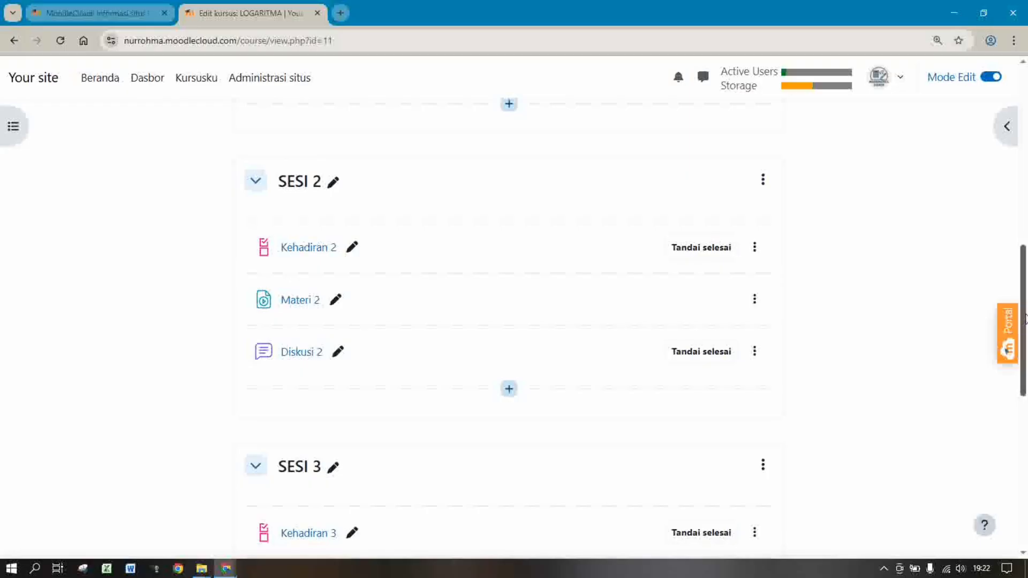
{"action": "left_click_drag", "start_coordinate": [1026, 314], "coordinate": [1025, 466]}
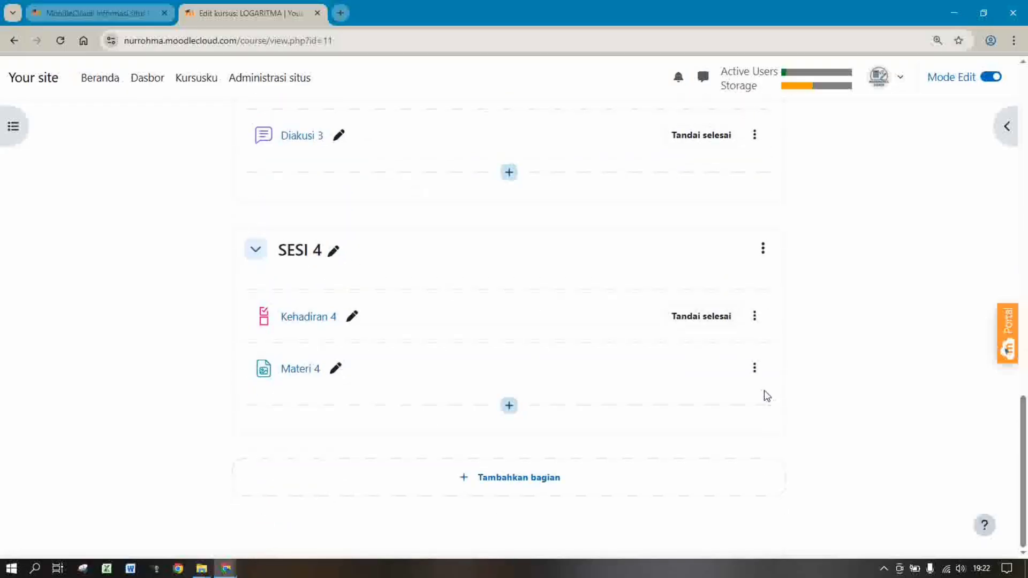
{"action": "left_click", "coordinate": [509, 407]}
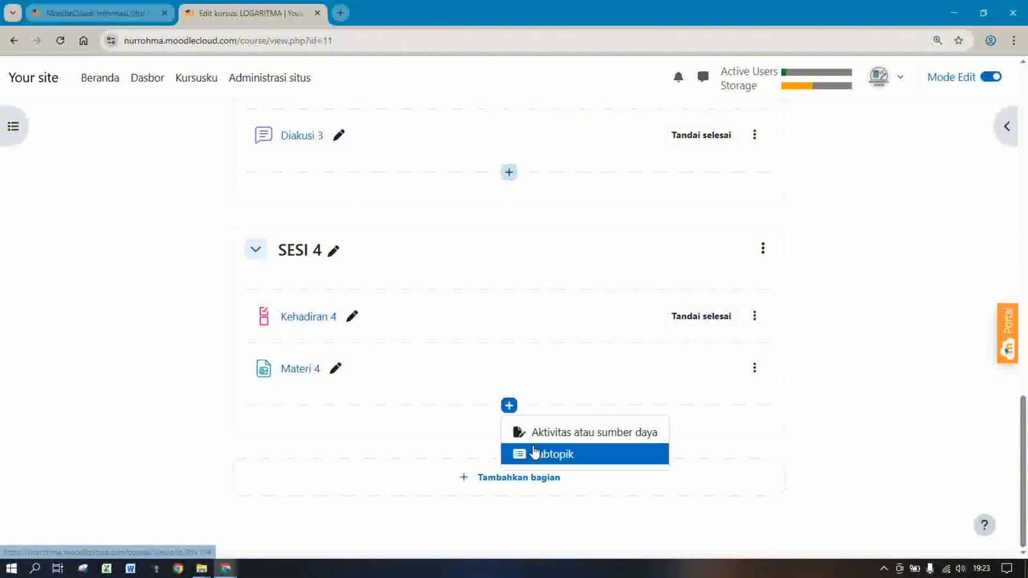
{"action": "left_click", "coordinate": [531, 433]}
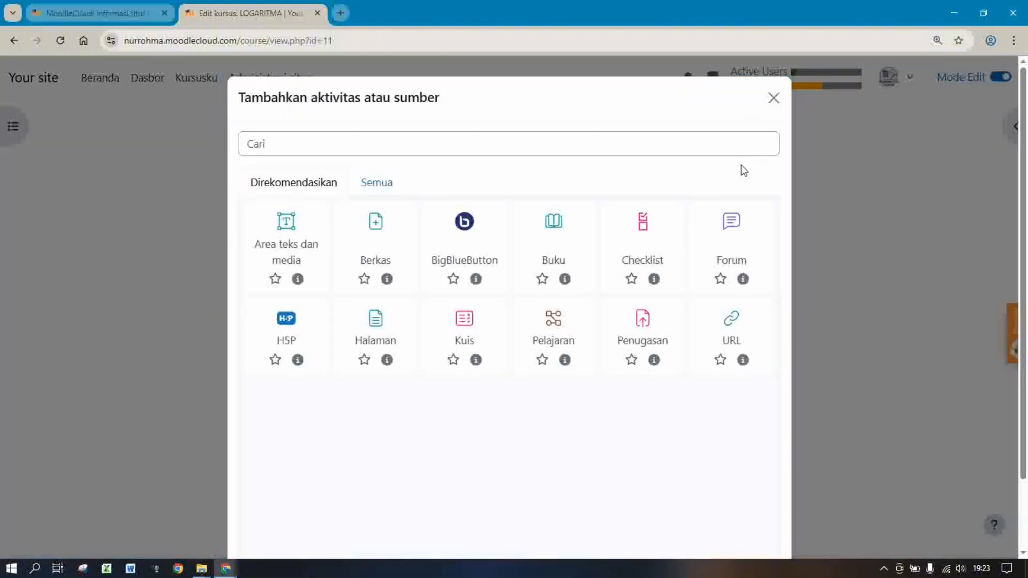
{"action": "left_click", "coordinate": [745, 237]}
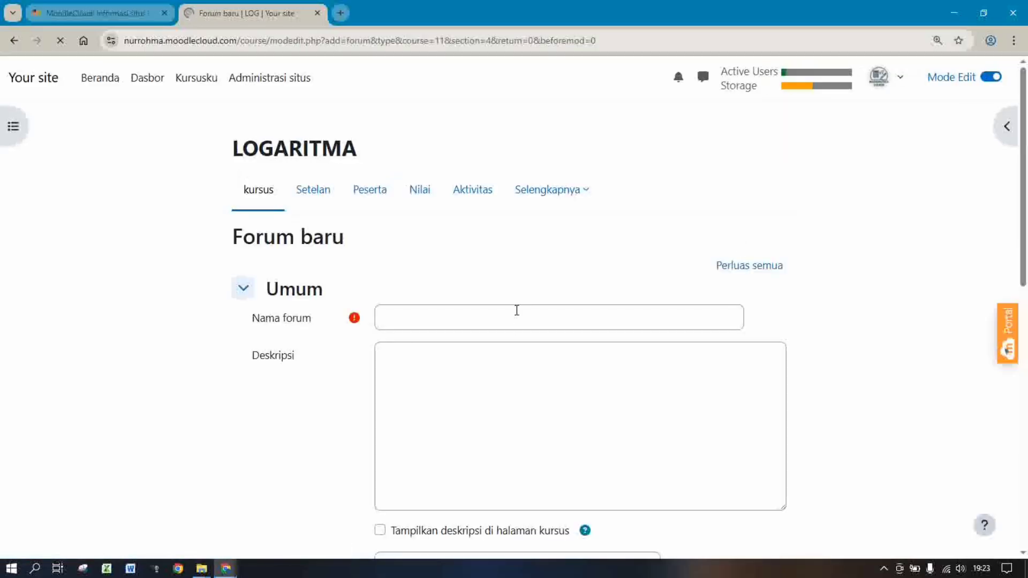
Name the forum 'Diskusi 4' and begin the description 'Pada diskusi 4 ini siswa di harapkan'
{"action": "left_click", "coordinate": [517, 311]}
{"action": "type", "text": "Di"}
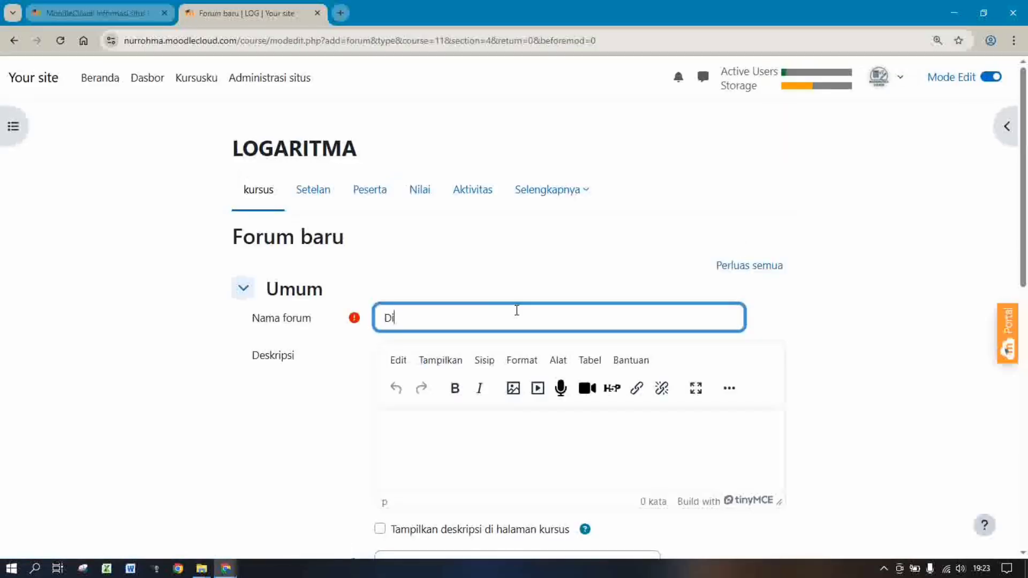
{"action": "type", "text": "skusi 4"}
{"action": "left_click", "coordinate": [632, 434]}
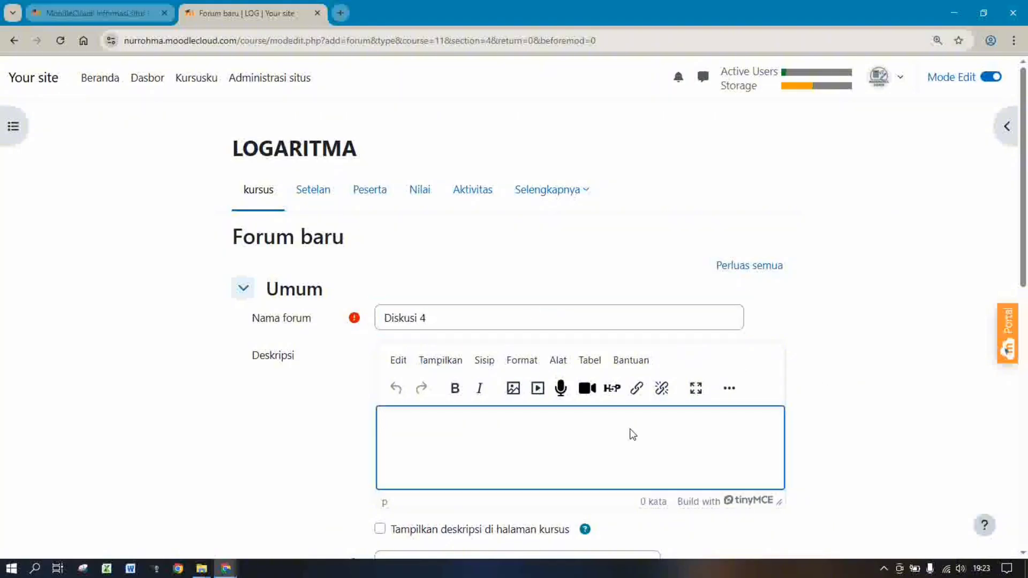
{"action": "type", "text": "d"}
{"action": "type", "text": "Pa"}
{"action": "type", "text": "da diskusi"}
{"action": "type", "text": " 4 ini"}
{"action": "type", "text": " siswa"}
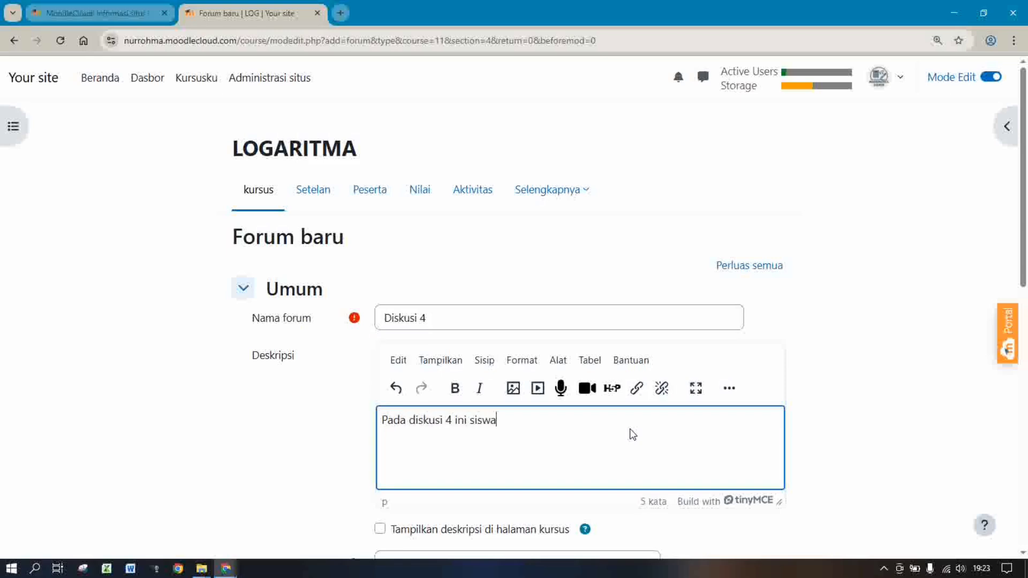
{"action": "type", "text": " di harapkan"}
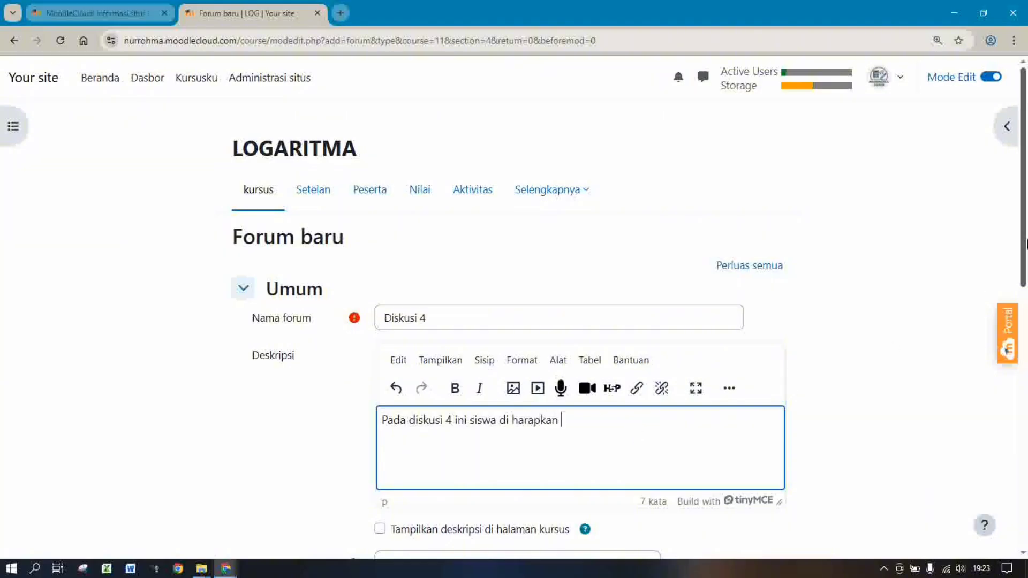
{"action": "left_click_drag", "start_coordinate": [1025, 244], "coordinate": [1025, 319]}
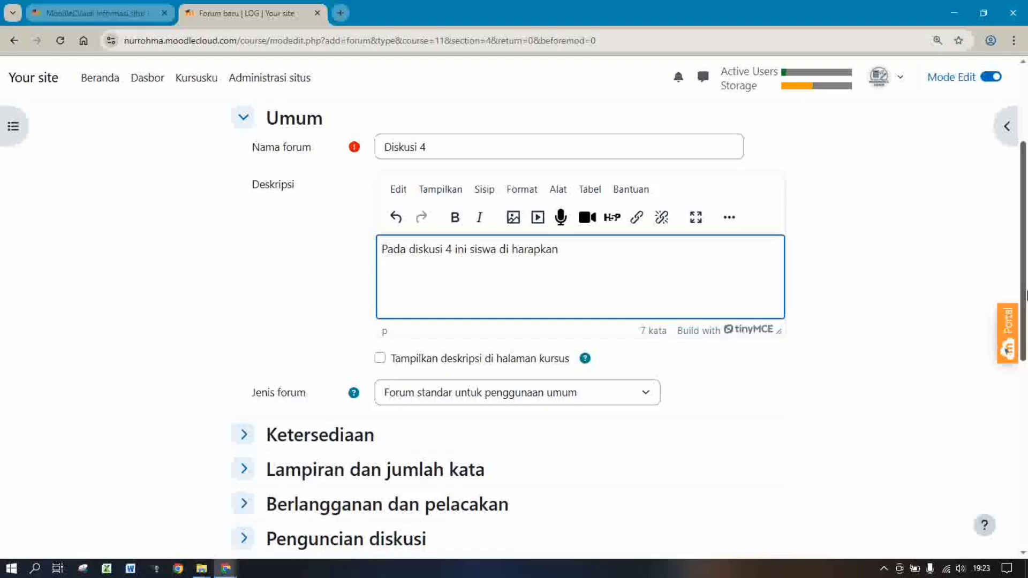
{"action": "scroll", "coordinate": [803, 232], "scroll_direction": "up", "scroll_amount": 1}
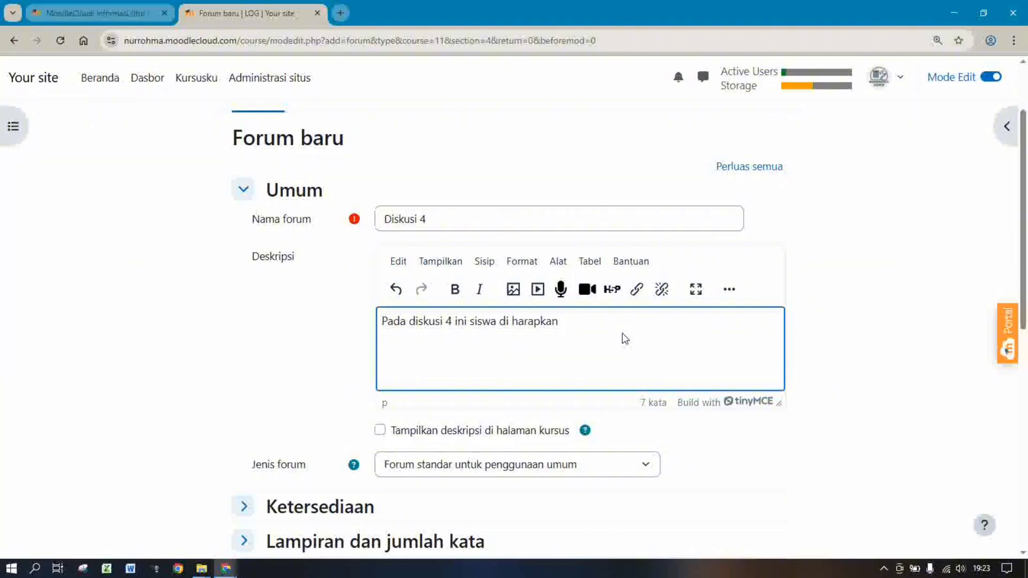
Finish the description asking students to summarise what they learned from sessions 1-4
{"action": "type", "text": "m"}
{"action": "key", "text": "BackSpace"}
{"action": "key", "text": "BackSpace"}
{"action": "key", "text": "BackSpace"}
{"action": "key", "text": "BackSpace"}
{"action": "key", "text": "BackSpace"}
{"action": "key", "text": "BackSpace"}
{"action": "key", "text": "BackSpace"}
{"action": "key", "text": "BackSpace"}
{"action": "key", "text": "BackSpace"}
{"action": "key", "text": "BackSpace"}
{"action": "key", "text": "BackSpace"}
{"action": "key", "text": "BackSpace"}
{"action": "key", "text": "BackSpace"}
{"action": "type", "text": "d"}
{"action": "key", "text": "BackSpace"}
{"action": "type", "text": "di harapkan memb"}
{"action": "key", "text": "BackSpace"}
{"action": "key", "text": "BackSpace"}
{"action": "key", "text": "BackSpace"}
{"action": "key", "text": "BackSpace"}
{"action": "key", "text": "BackSpace"}
{"action": "key", "text": "BackSpace"}
{"action": "key", "text": "BackSpace"}
{"action": "key", "text": "BackSpace"}
{"action": "key", "text": "BackSpace"}
{"action": "key", "text": "BackSpace"}
{"action": "key", "text": "BackSpace"}
{"action": "key", "text": "BackSpace"}
{"action": "key", "text": "BackSpace"}
{"action": "key", "text": "BackSpace"}
{"action": "key", "text": "BackSpace"}
{"action": "key", "text": "BackSpace"}
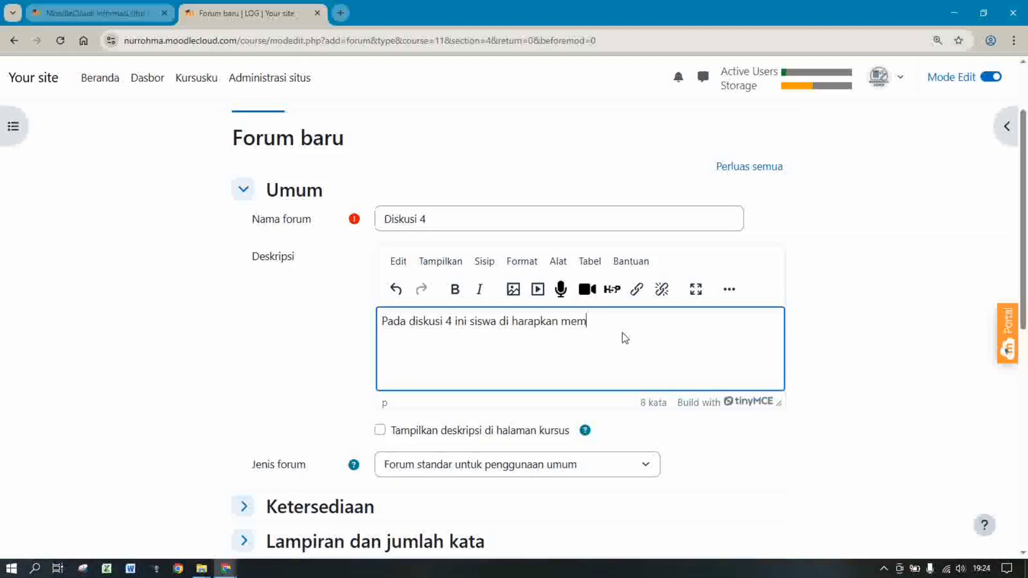
{"action": "type", "text": "membuat"}
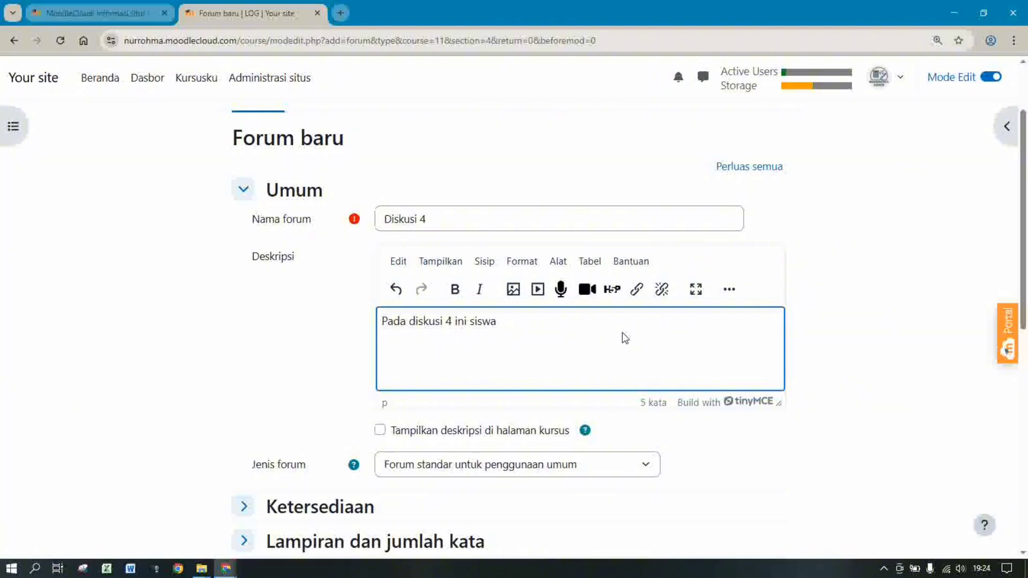
{"action": "type", "text": " rangk"}
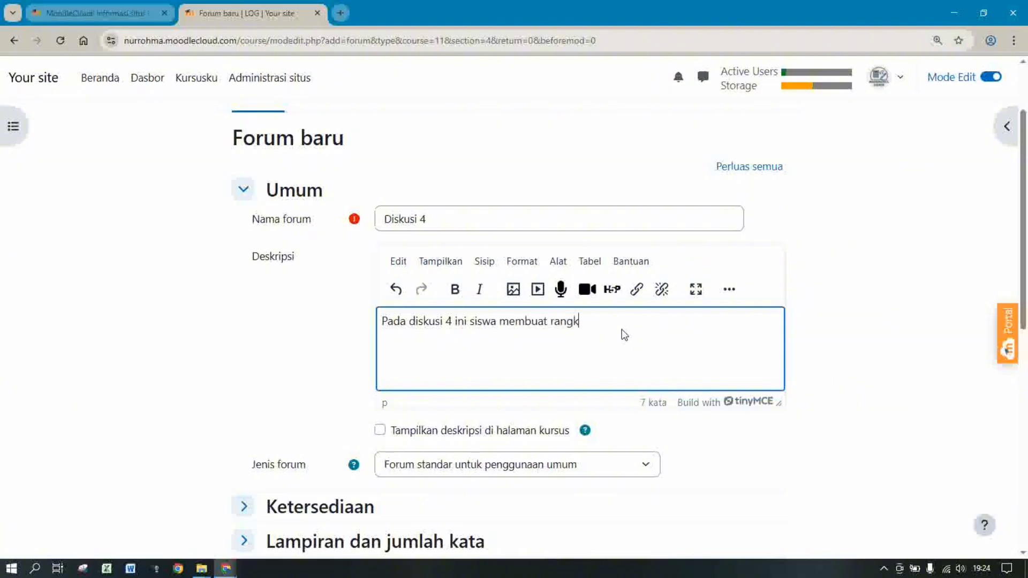
{"action": "type", "text": "uman yang sudah di dapatka"}
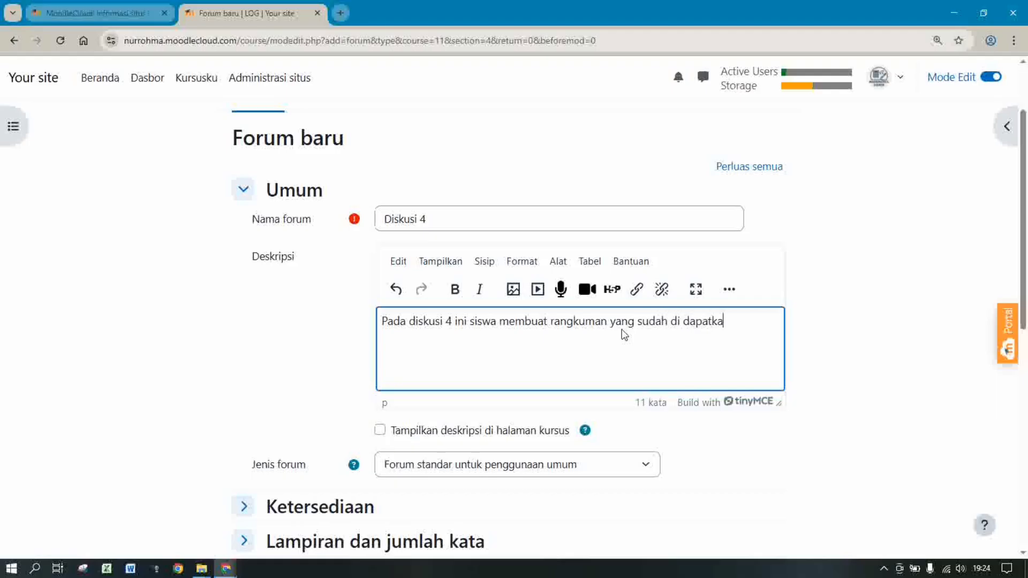
{"action": "type", "text": "n/dipelajari d"}
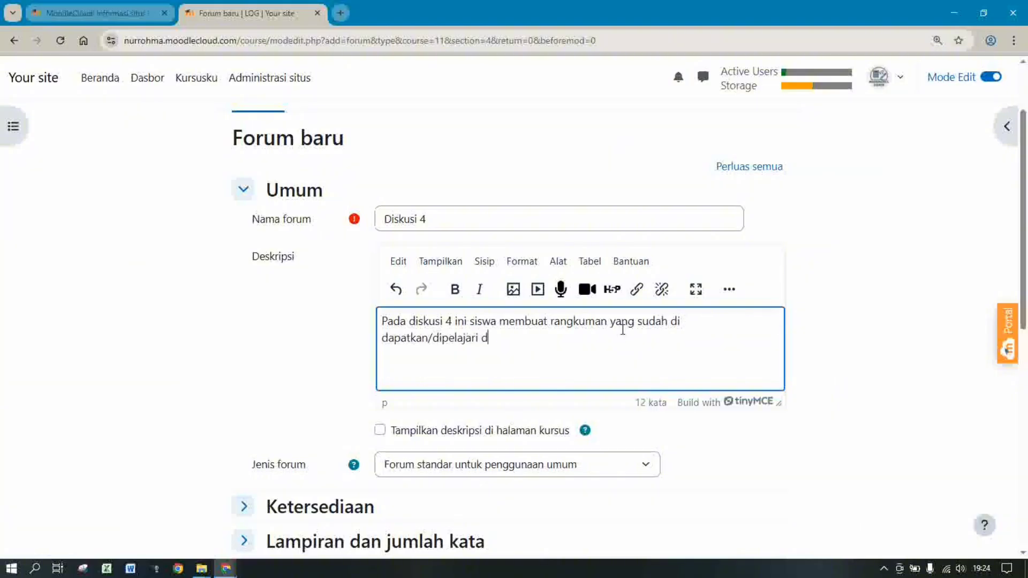
{"action": "type", "text": "ari sesi 1-4."}
{"action": "left_click_drag", "start_coordinate": [1024, 263], "coordinate": [1026, 374]}
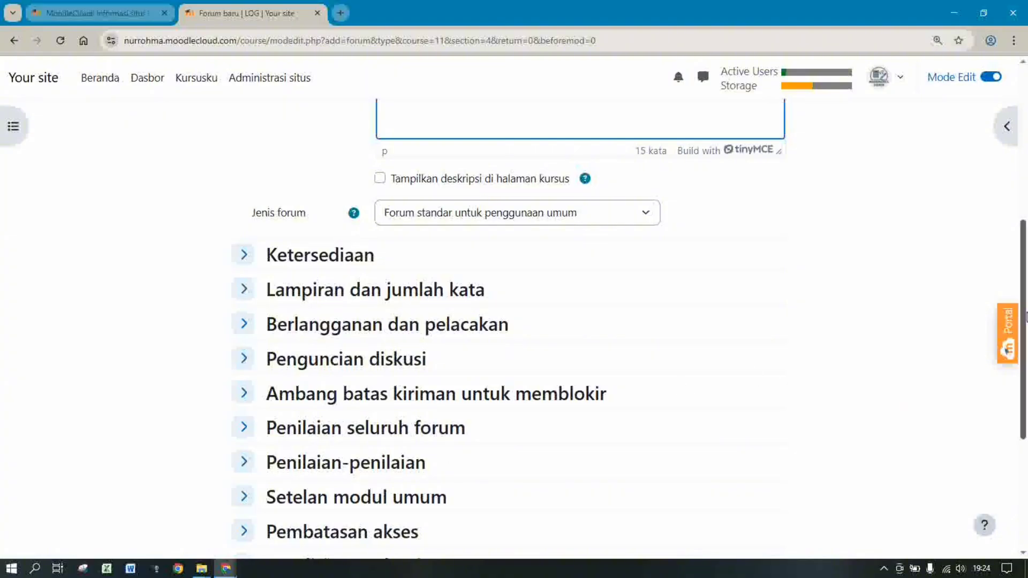
Require manual completion with a timeline reminder on 25 Desember 2025
{"action": "scroll", "coordinate": [1026, 317], "scroll_direction": "down", "scroll_amount": 3}
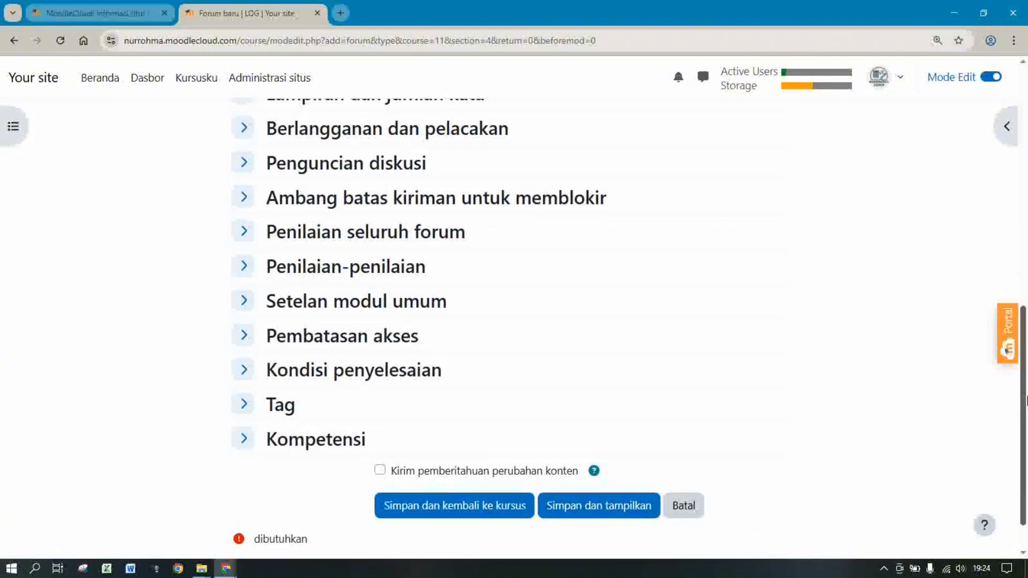
{"action": "left_click", "coordinate": [329, 378]}
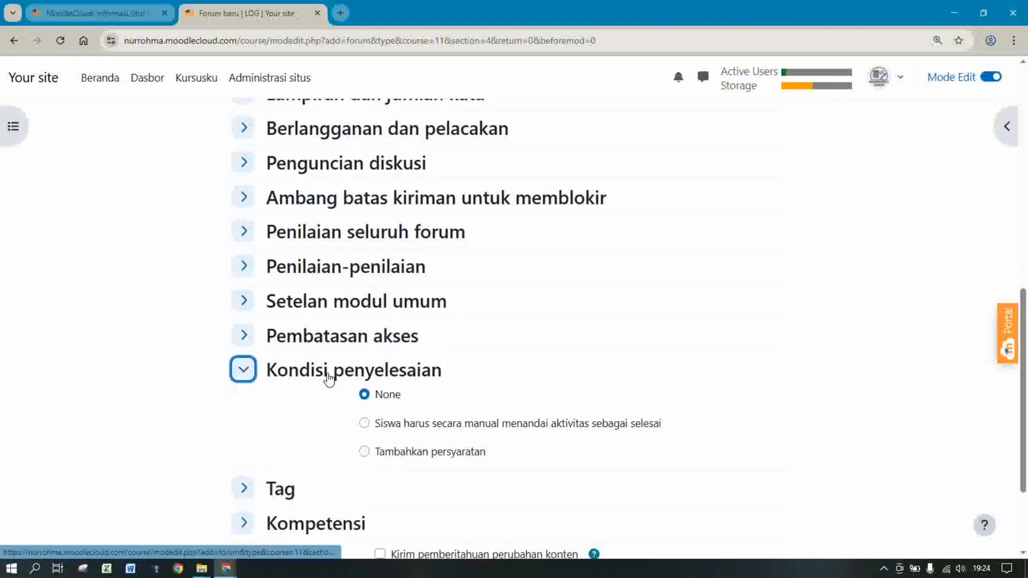
{"action": "left_click", "coordinate": [364, 423]}
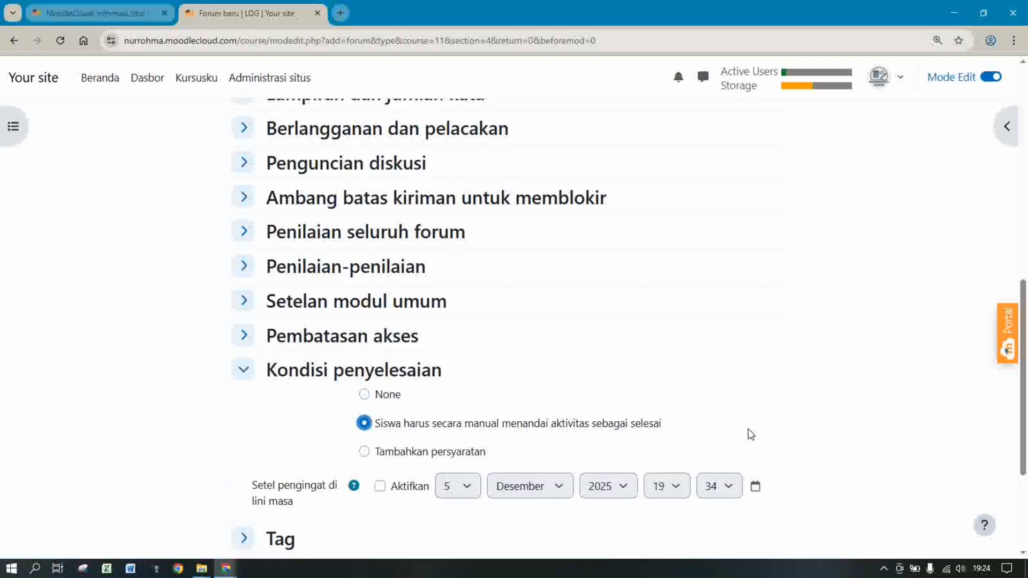
{"action": "scroll", "coordinate": [792, 280], "scroll_direction": "down", "scroll_amount": 3}
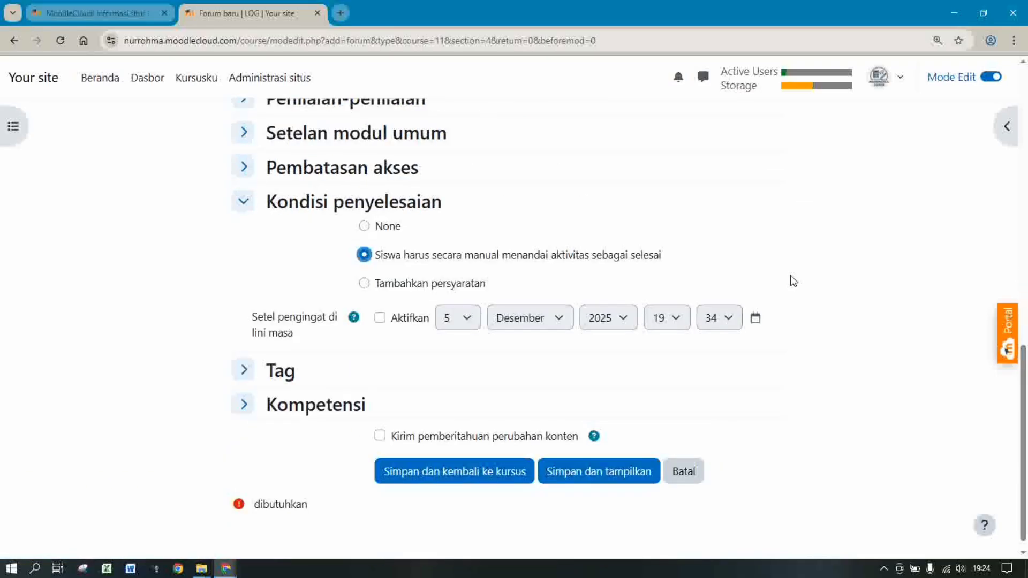
{"action": "left_click", "coordinate": [381, 318]}
{"action": "left_click", "coordinate": [461, 324]}
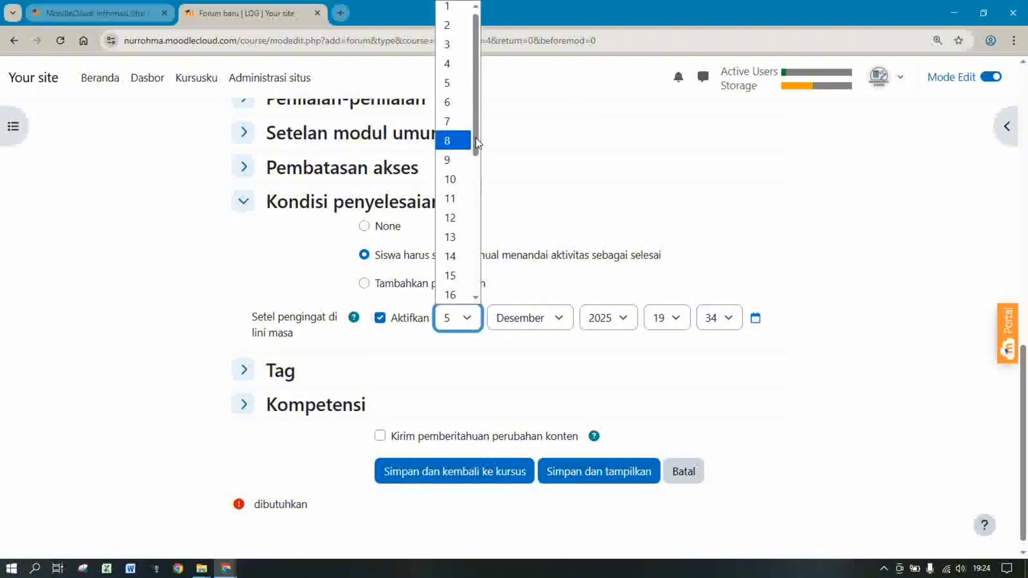
{"action": "left_click_drag", "start_coordinate": [475, 138], "coordinate": [476, 253]}
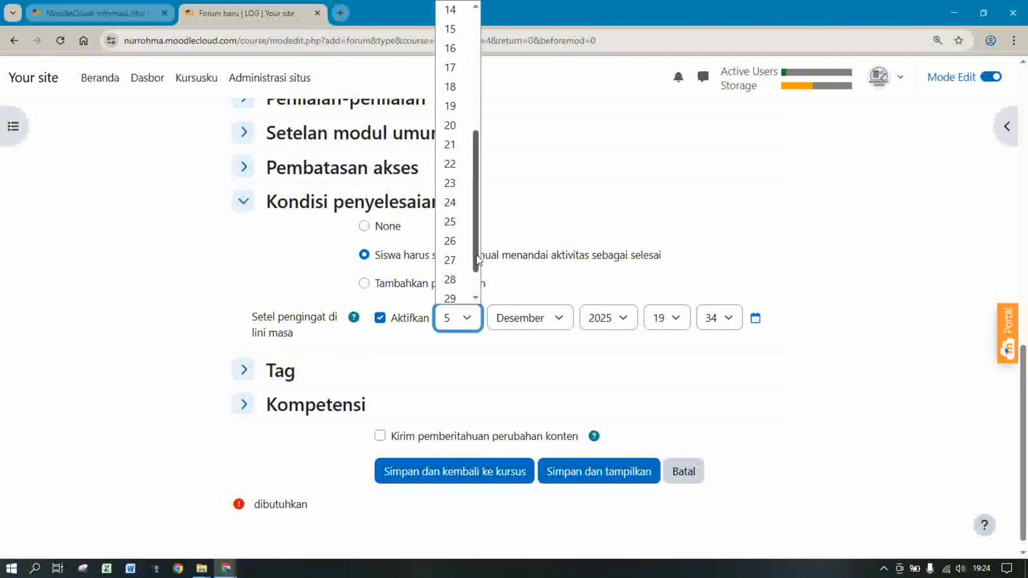
{"action": "left_click", "coordinate": [449, 227]}
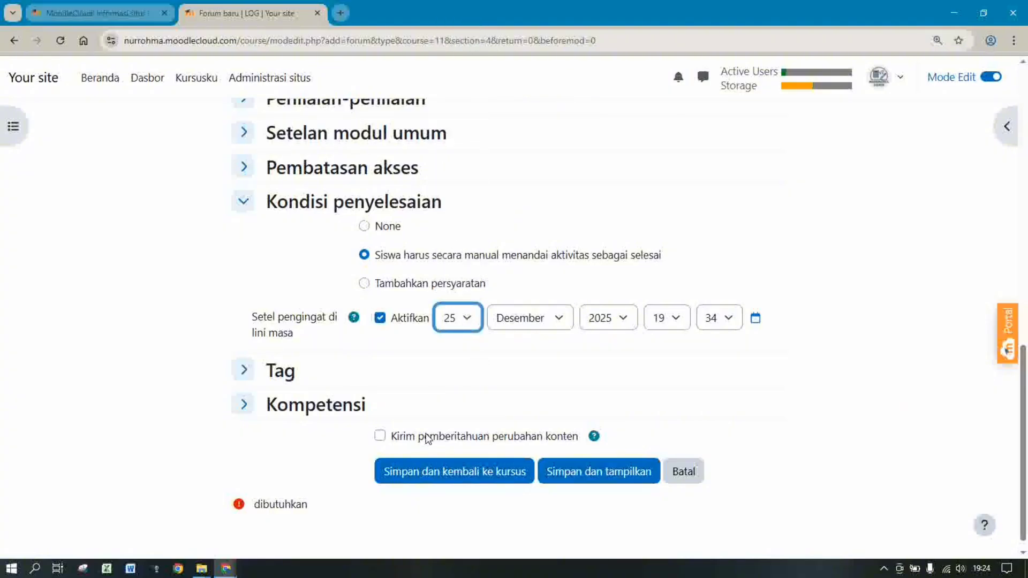
Set rating aggregation to Penilaian maksimum, then save and return to the course
{"action": "left_click", "coordinate": [335, 109]}
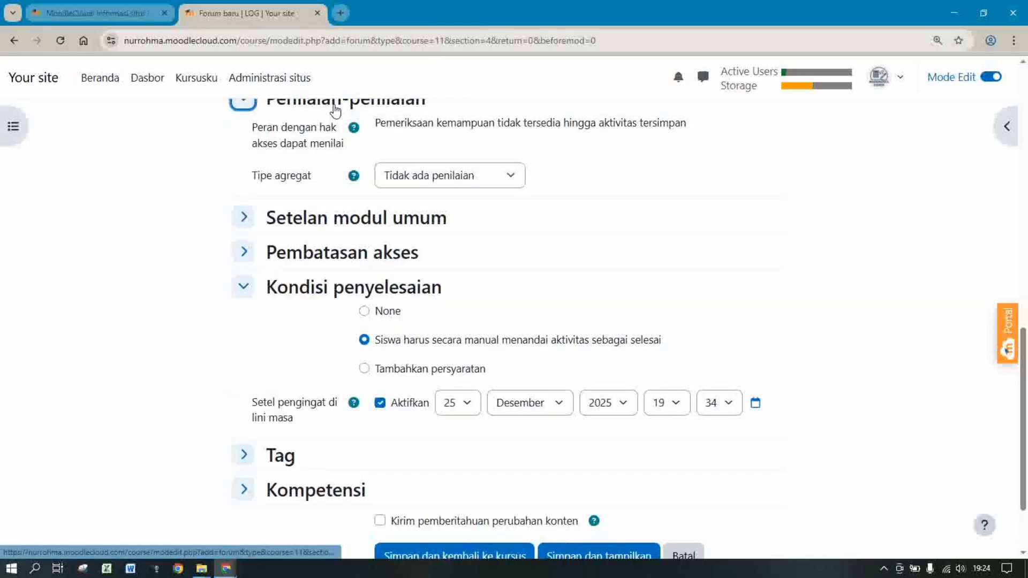
{"action": "left_click", "coordinate": [413, 174]}
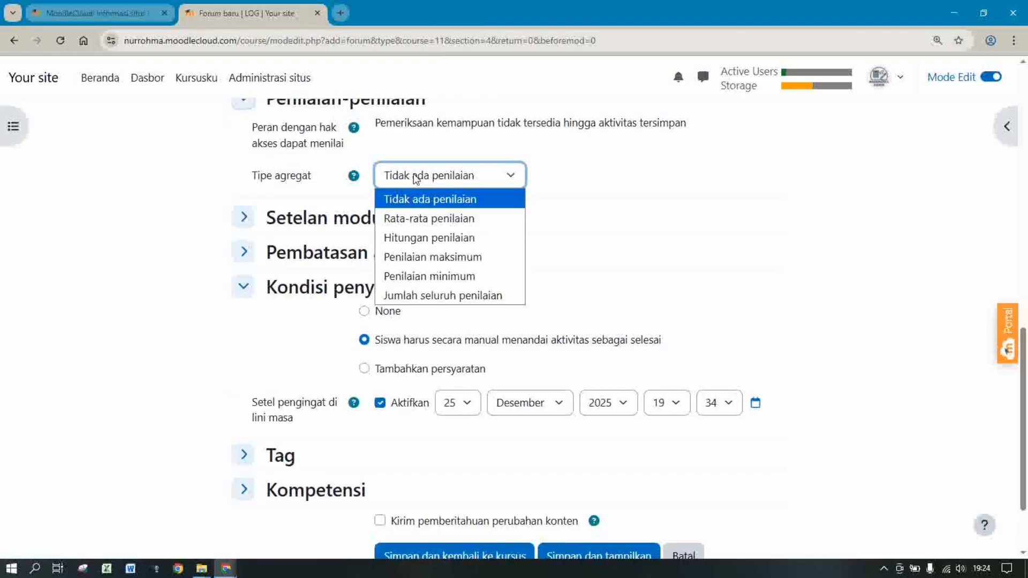
{"action": "left_click", "coordinate": [416, 261]}
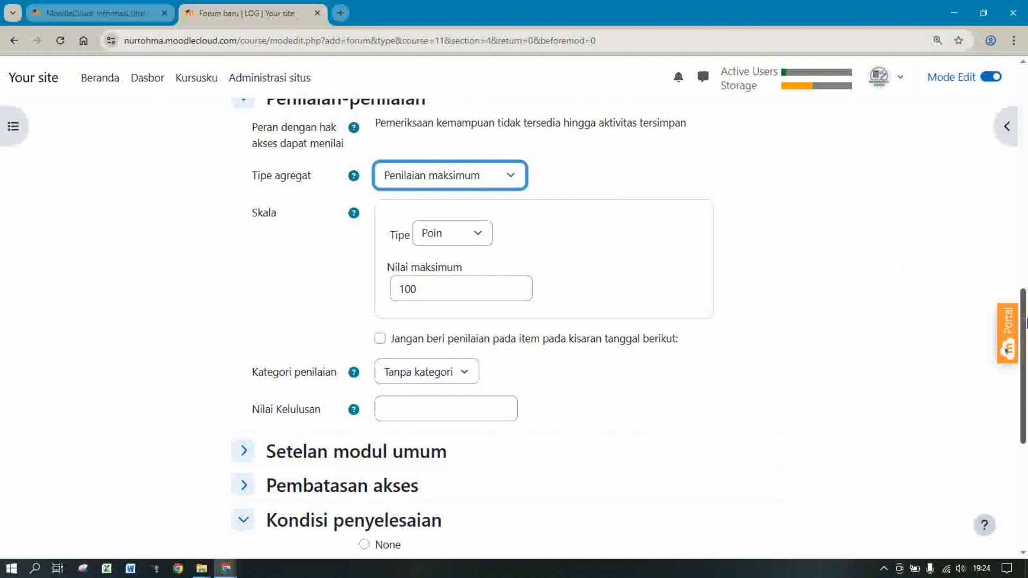
{"action": "scroll", "coordinate": [862, 368], "scroll_direction": "down", "scroll_amount": 5}
{"action": "left_click", "coordinate": [406, 455]}
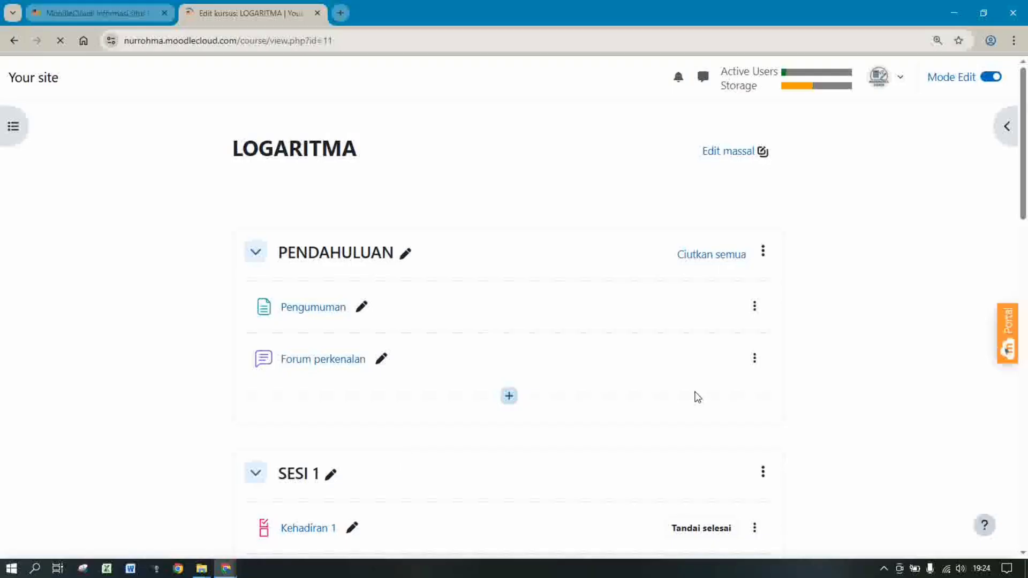
Pick the Penugasan tile from the chooser below Diskusi 4 in SESI 4
{"action": "scroll", "coordinate": [1024, 234], "scroll_direction": "down", "scroll_amount": 8}
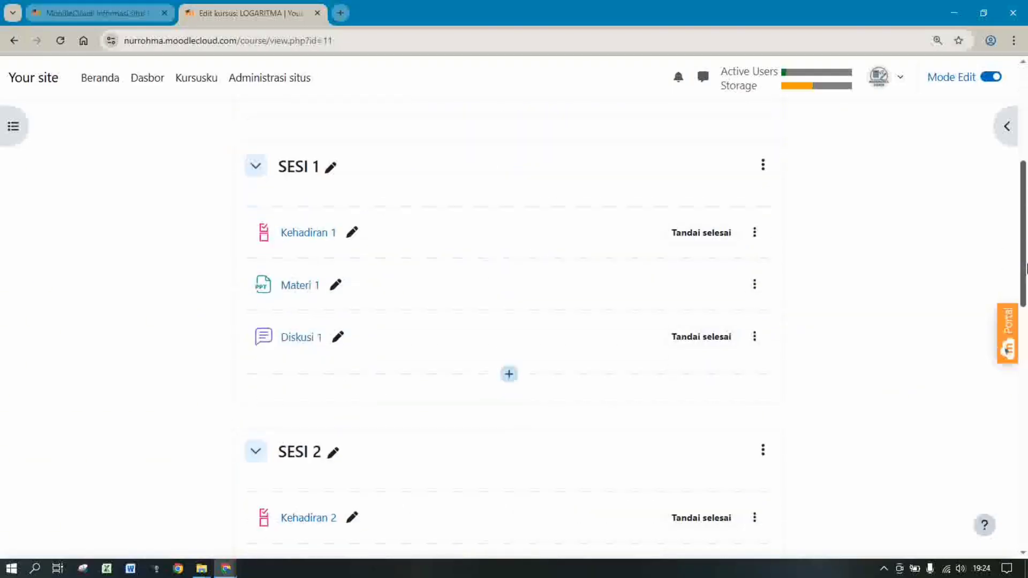
{"action": "left_click_drag", "start_coordinate": [1026, 314], "coordinate": [1027, 524]}
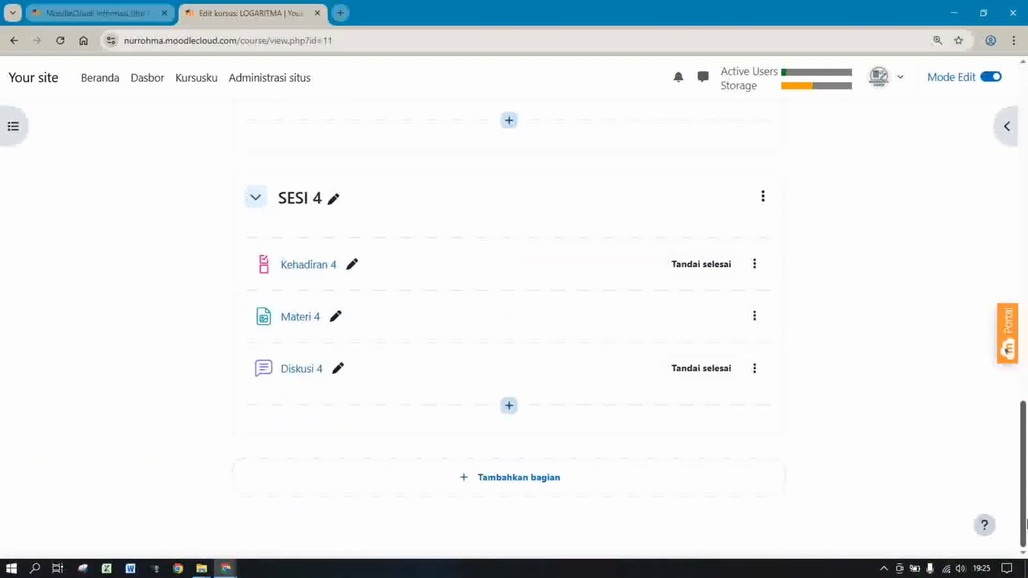
{"action": "left_click", "coordinate": [509, 406]}
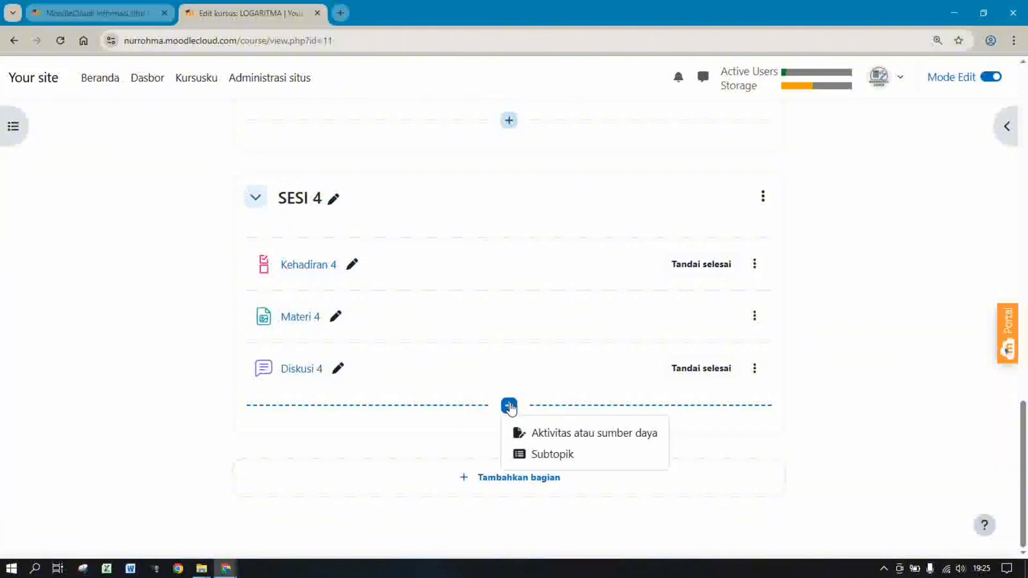
{"action": "left_click", "coordinate": [554, 439]}
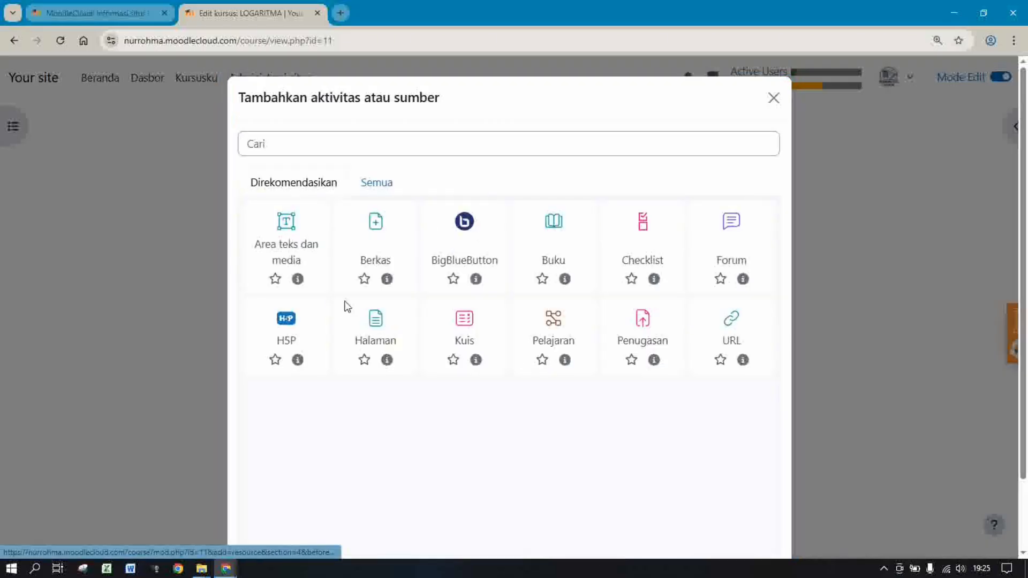
{"action": "left_click", "coordinate": [643, 323]}
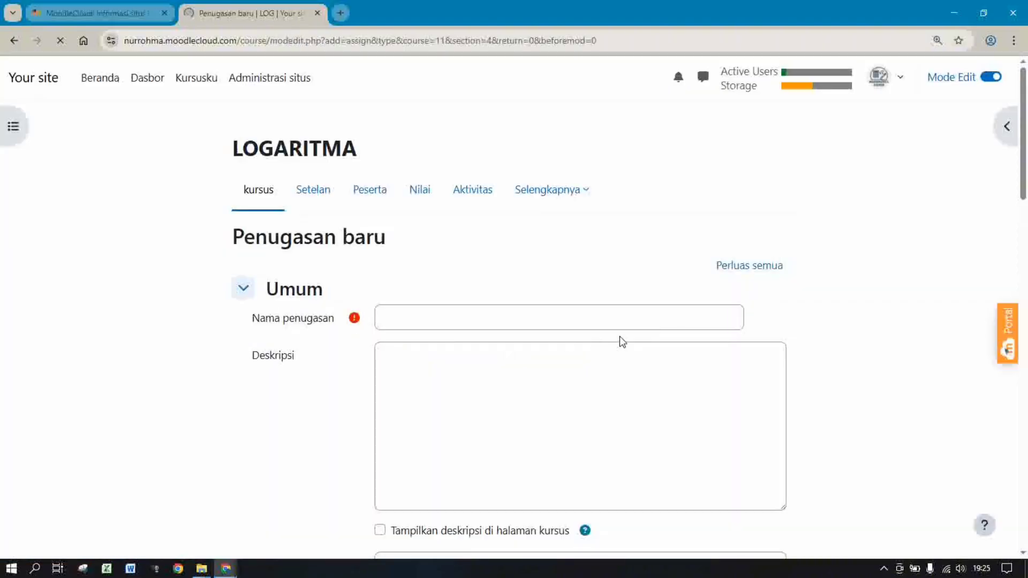
Name the assignment 'Tugas 1'
{"action": "scroll", "coordinate": [887, 152], "scroll_direction": "down", "scroll_amount": 4}
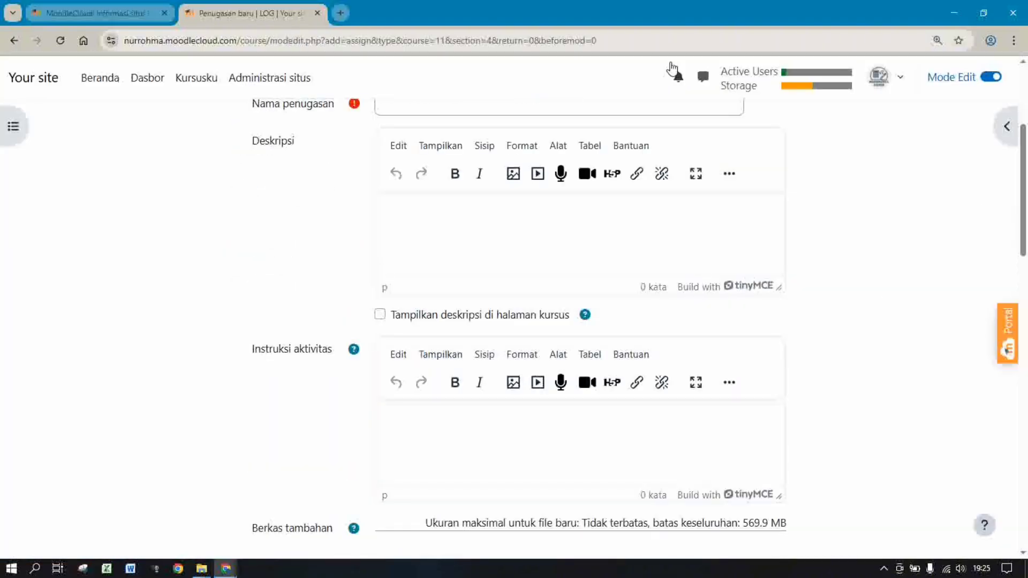
{"action": "scroll", "coordinate": [857, 141], "scroll_direction": "up", "scroll_amount": 3}
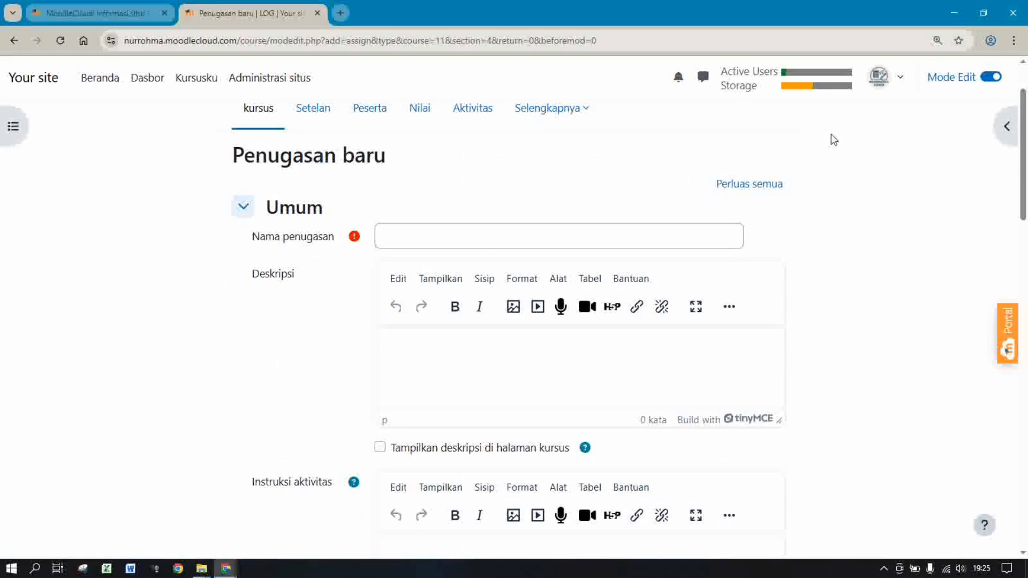
{"action": "left_click", "coordinate": [492, 235]}
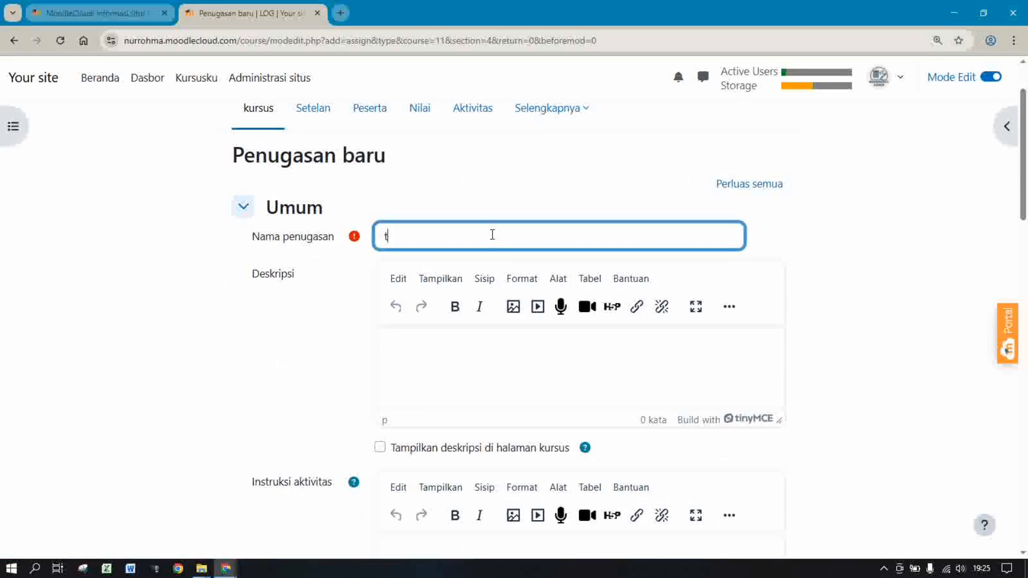
{"action": "type", "text": "gas 1"}
Write a description asking students to do the tugas 1 questions well, correcting 'sebaik-baiknya'
{"action": "scroll", "coordinate": [1025, 225], "scroll_direction": "down", "scroll_amount": 2}
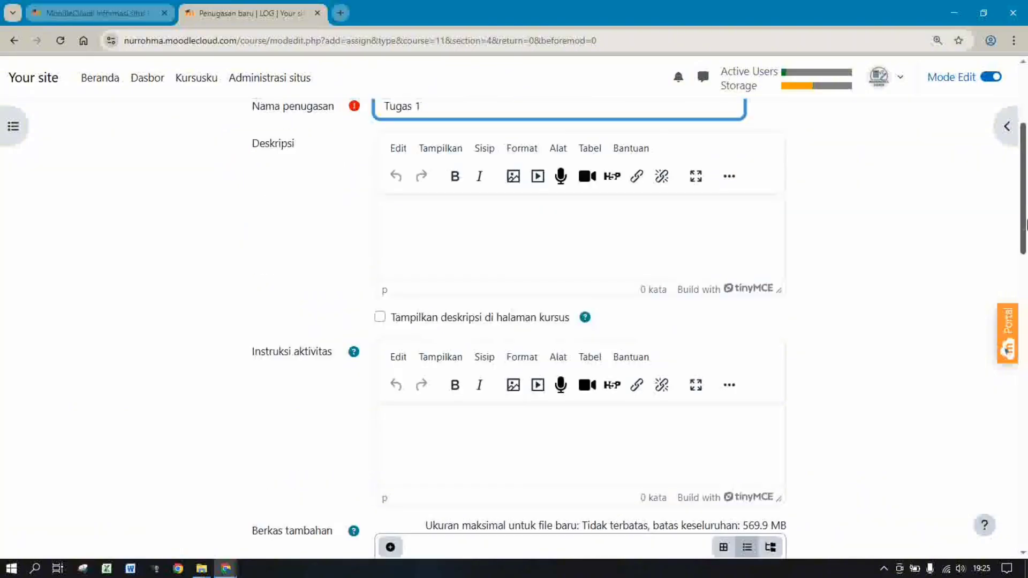
{"action": "scroll", "coordinate": [1026, 224], "scroll_direction": "down", "scroll_amount": 2}
{"action": "scroll", "coordinate": [957, 211], "scroll_direction": "up", "scroll_amount": 5}
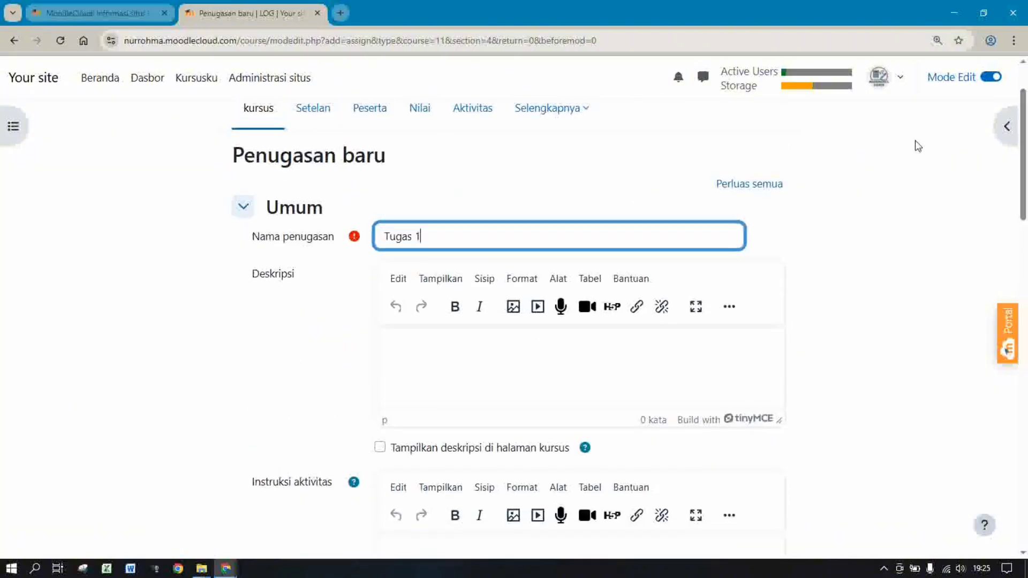
{"action": "left_click", "coordinate": [512, 362]}
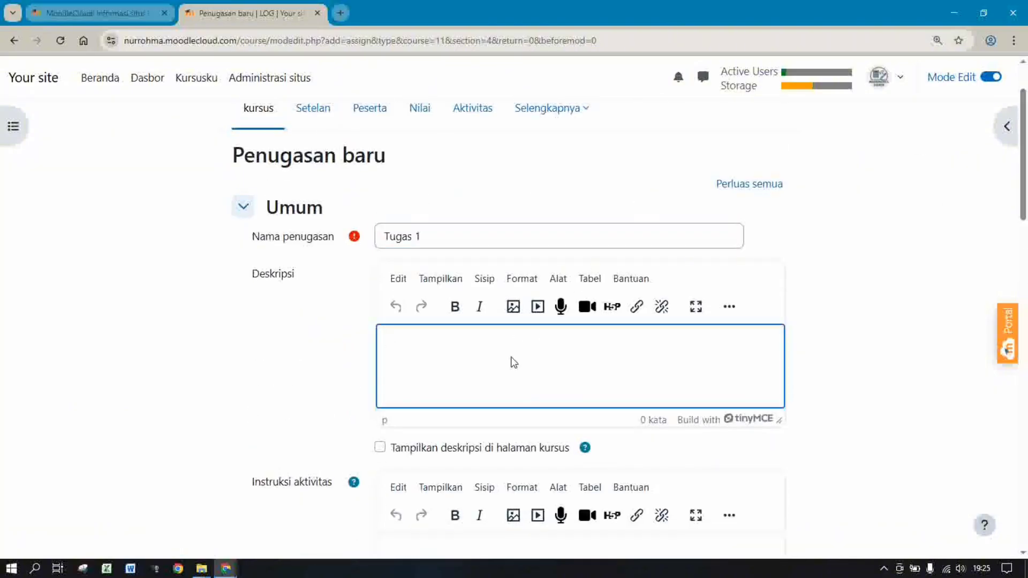
{"action": "type", "text": "sis"}
{"action": "type", "text": "swa"}
{"action": "type", "text": " diharapka"}
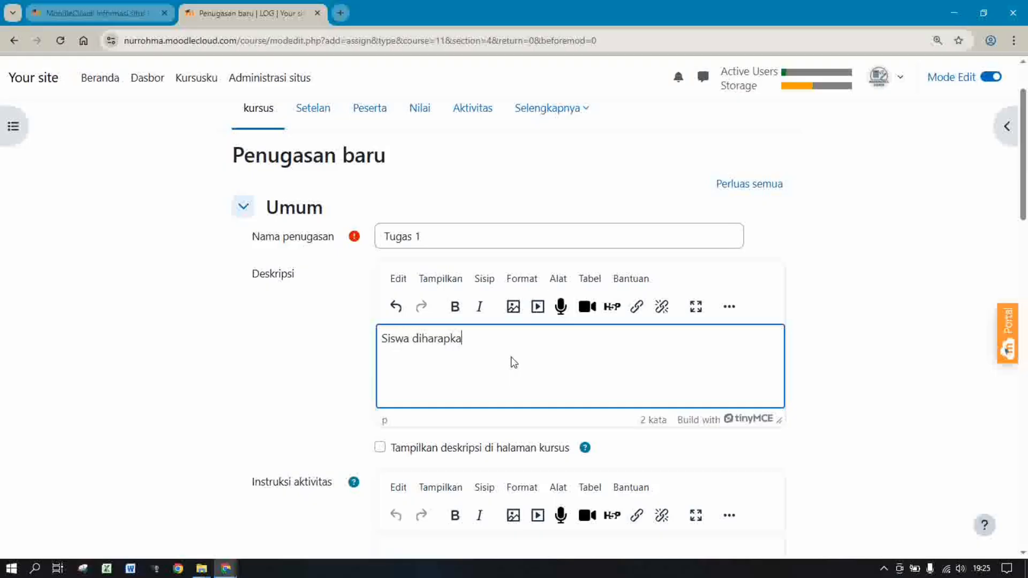
{"action": "type", "text": "n mengerjakan soal "}
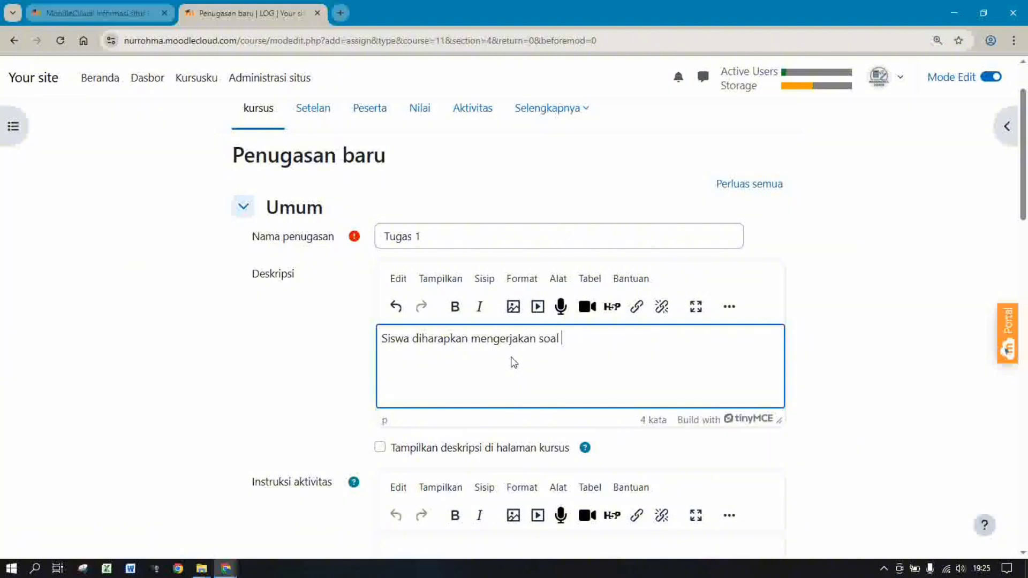
{"action": "type", "text": "tugas 1 dengan sba"}
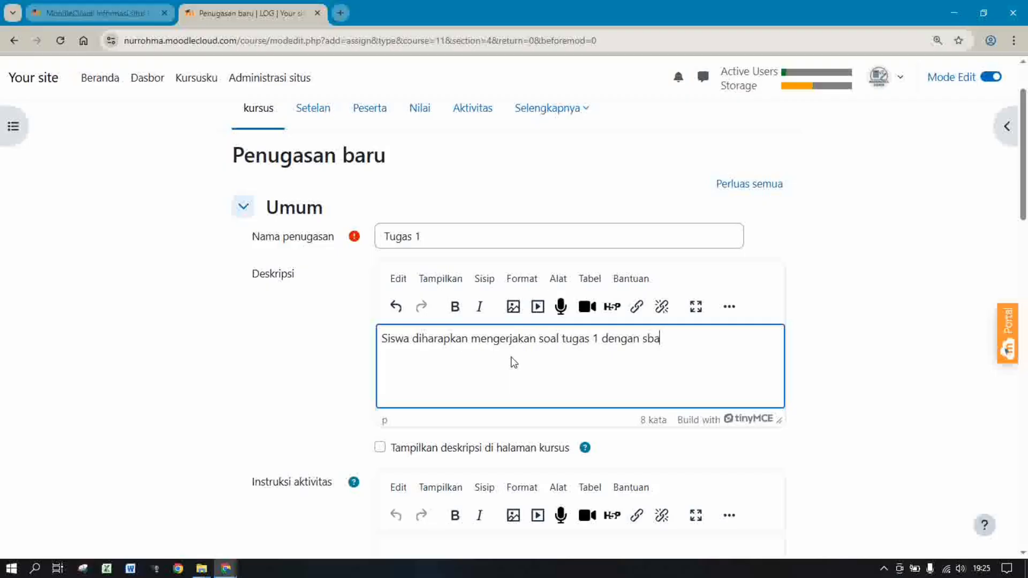
{"action": "key", "text": "BackSpace"}
{"action": "key", "text": "BackSpace"}
{"action": "type", "text": "evaik-baiknya."}
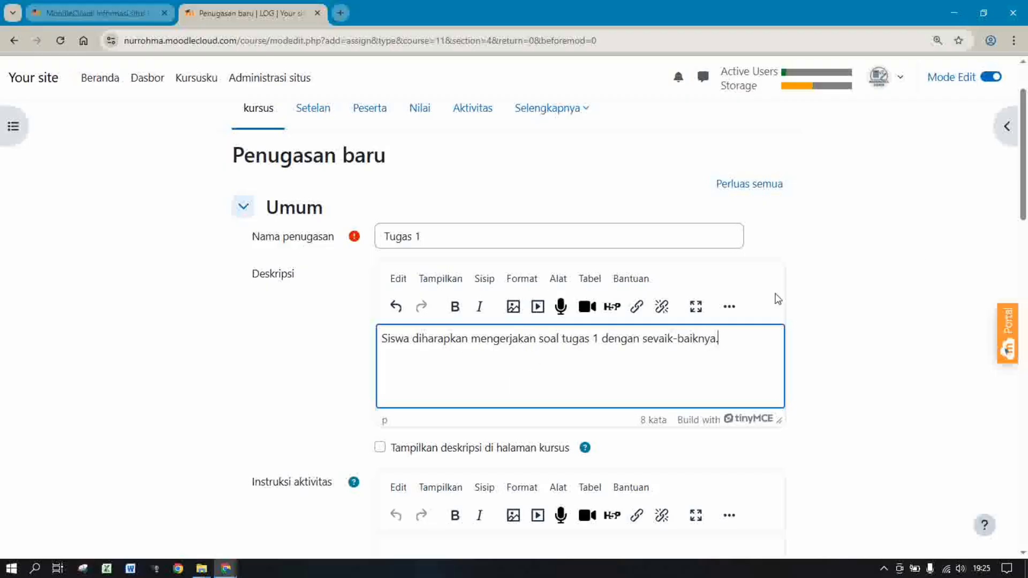
{"action": "left_click_drag", "start_coordinate": [1025, 199], "coordinate": [1025, 224]}
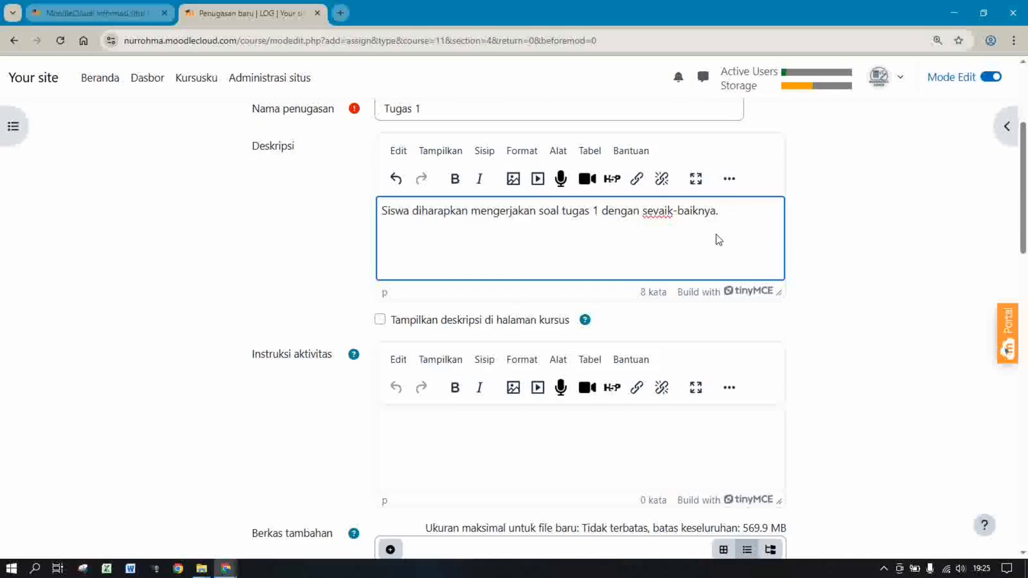
{"action": "left_click", "coordinate": [660, 211]}
{"action": "key", "text": "BackSpace"}
{"action": "type", "text": "b"}
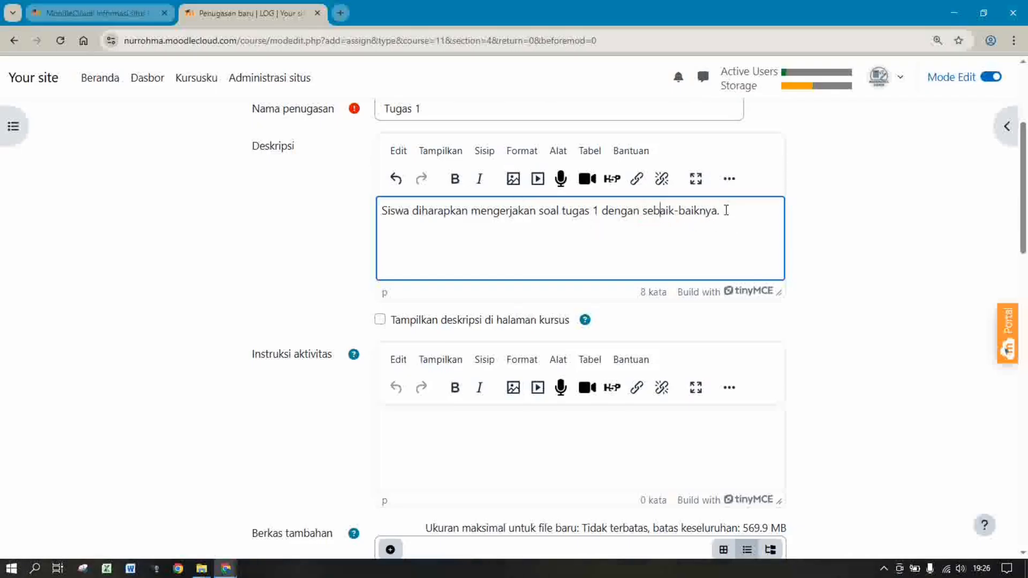
Copy the description sentence into the Instruksi aktivitas field
{"action": "left_click_drag", "start_coordinate": [726, 210], "coordinate": [382, 211]}
{"action": "key", "text": "ctrl+c"}
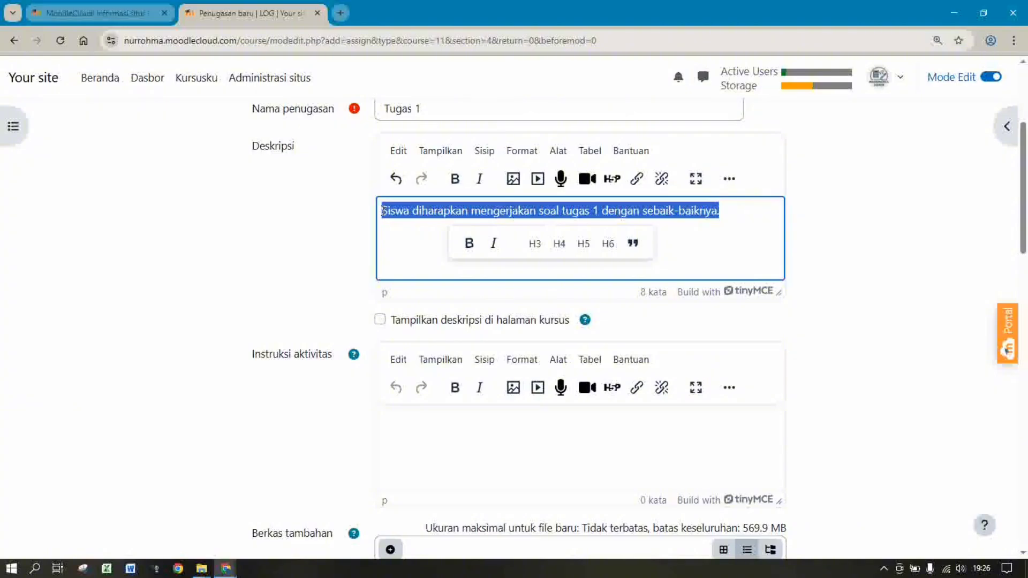
{"action": "left_click", "coordinate": [421, 451]}
{"action": "key", "text": "ctrl+v"}
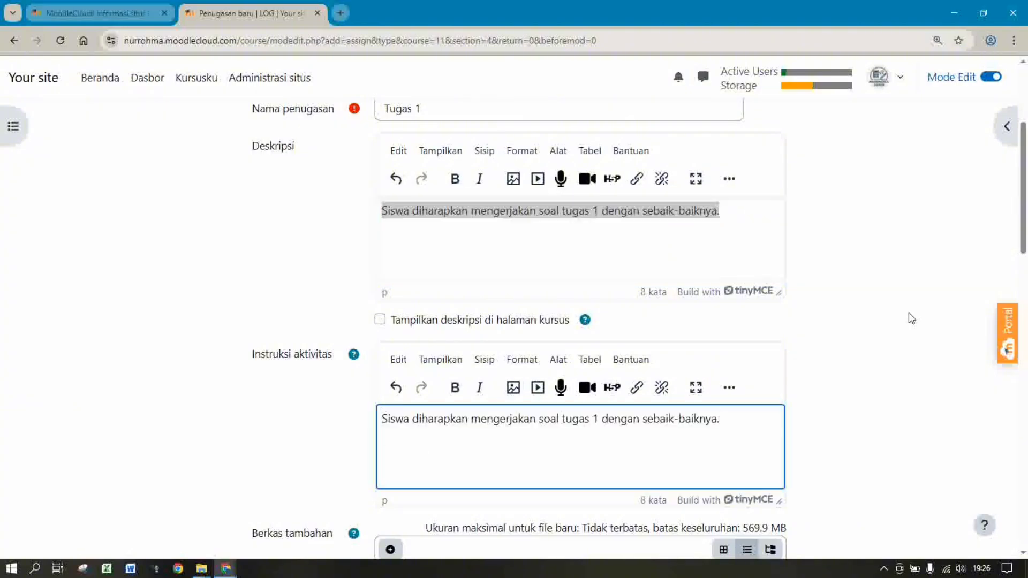
Upload TUGAS 1 LOGARITMA.pdf as an additional file (Berkas tambahan) of the Tugas 1 assignment
{"action": "scroll", "coordinate": [1025, 159], "scroll_direction": "down", "scroll_amount": 7}
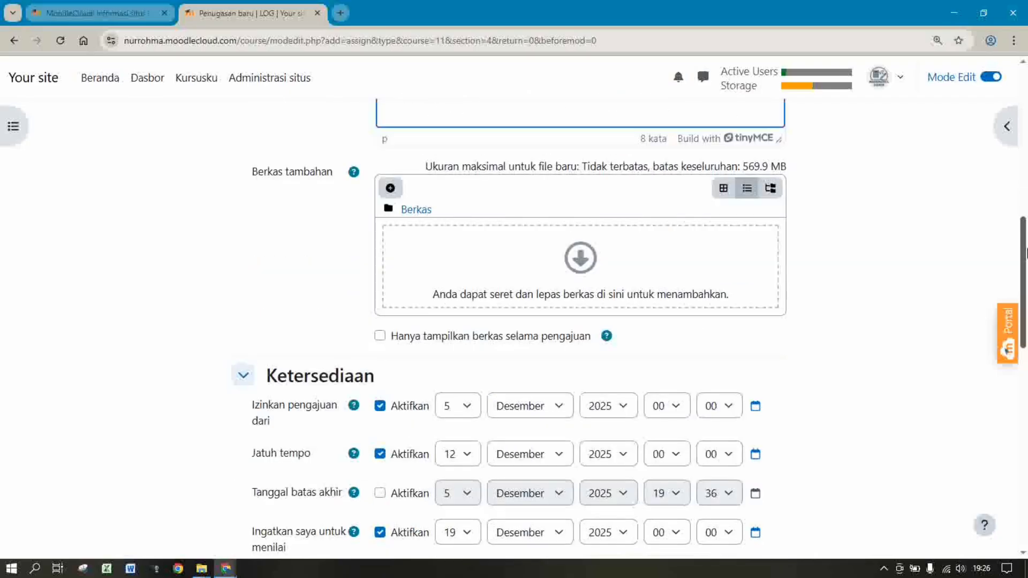
{"action": "left_click", "coordinate": [392, 187]}
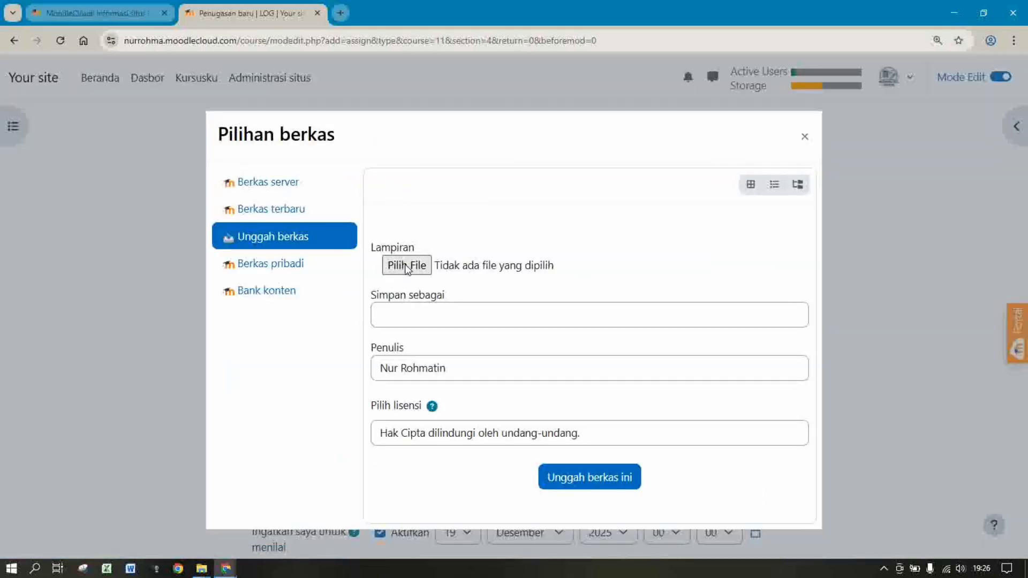
{"action": "left_click", "coordinate": [406, 267]}
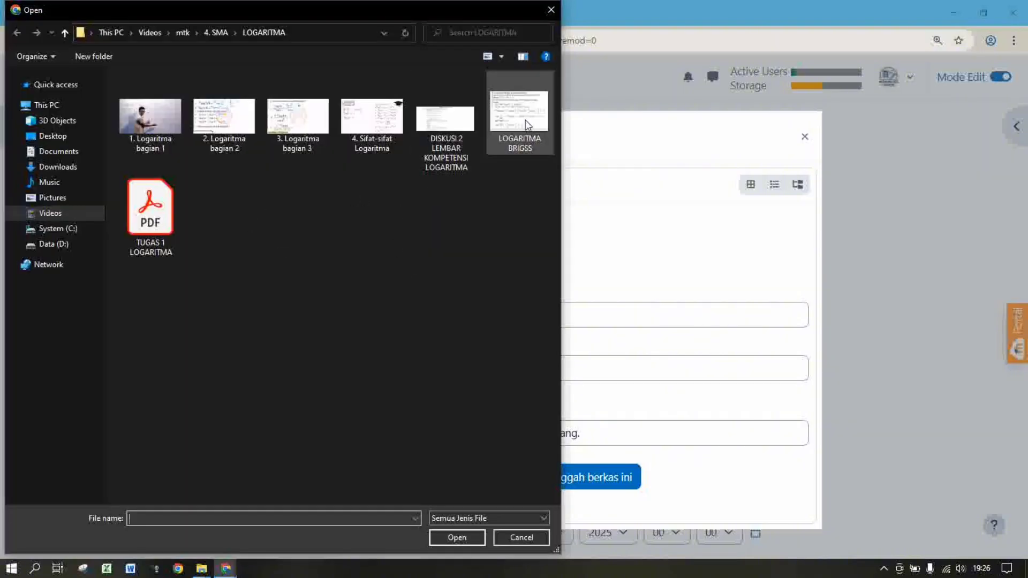
{"action": "left_click", "coordinate": [163, 213]}
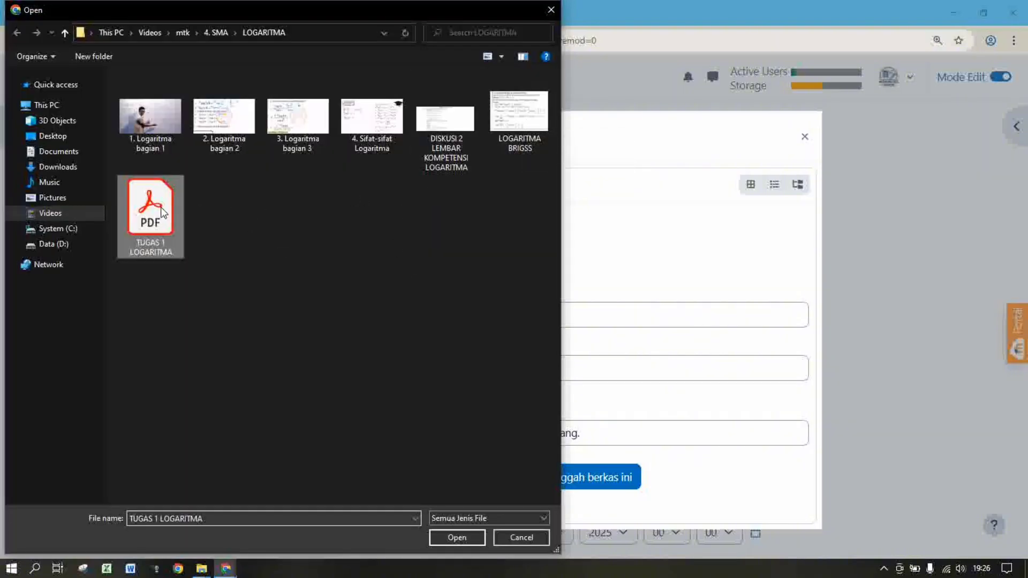
{"action": "double_click", "coordinate": [162, 213]}
{"action": "left_click", "coordinate": [597, 486]}
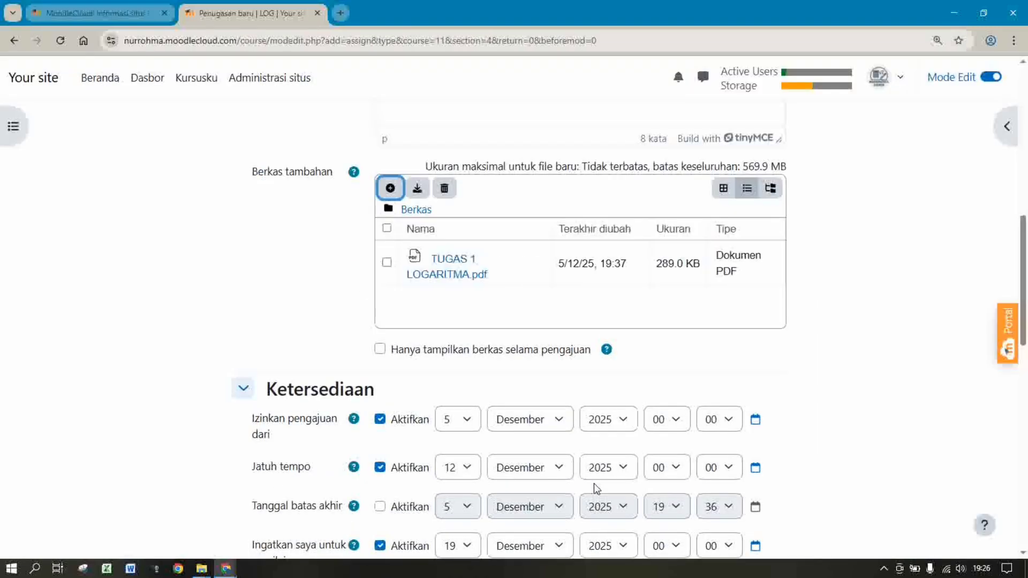
Enable the cut-off date (Tanggal batas akhir) and set it to 25 Desember 2025
{"action": "scroll", "coordinate": [1025, 362], "scroll_direction": "down", "scroll_amount": 3}
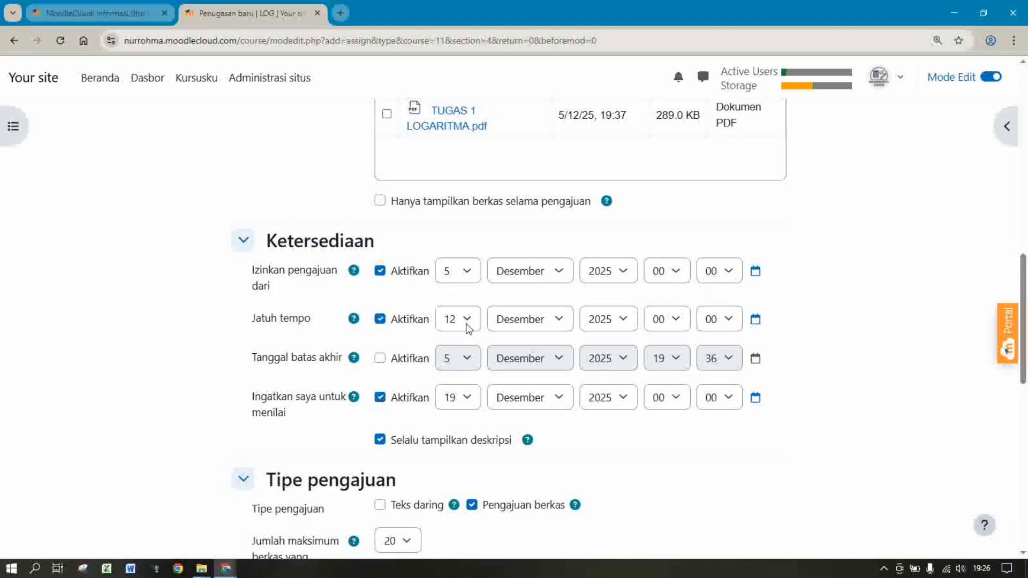
{"action": "left_click", "coordinate": [380, 358]}
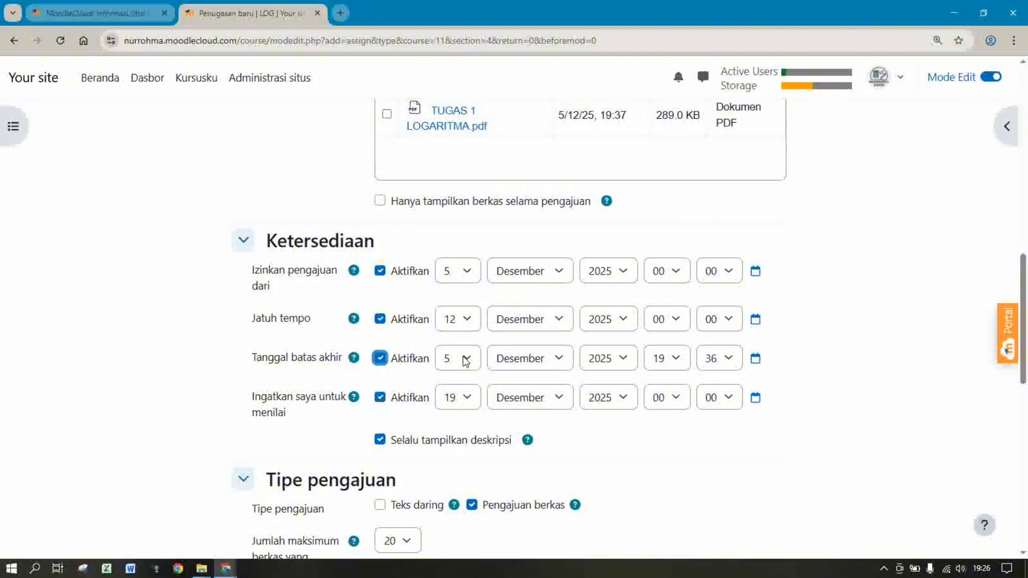
{"action": "left_click", "coordinate": [465, 360]}
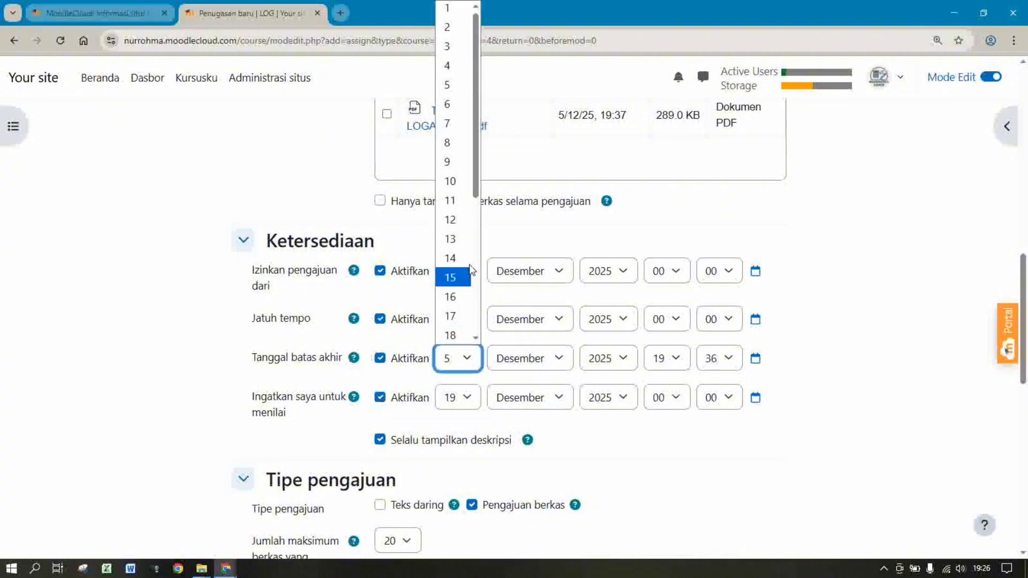
{"action": "left_click_drag", "start_coordinate": [476, 192], "coordinate": [477, 331]}
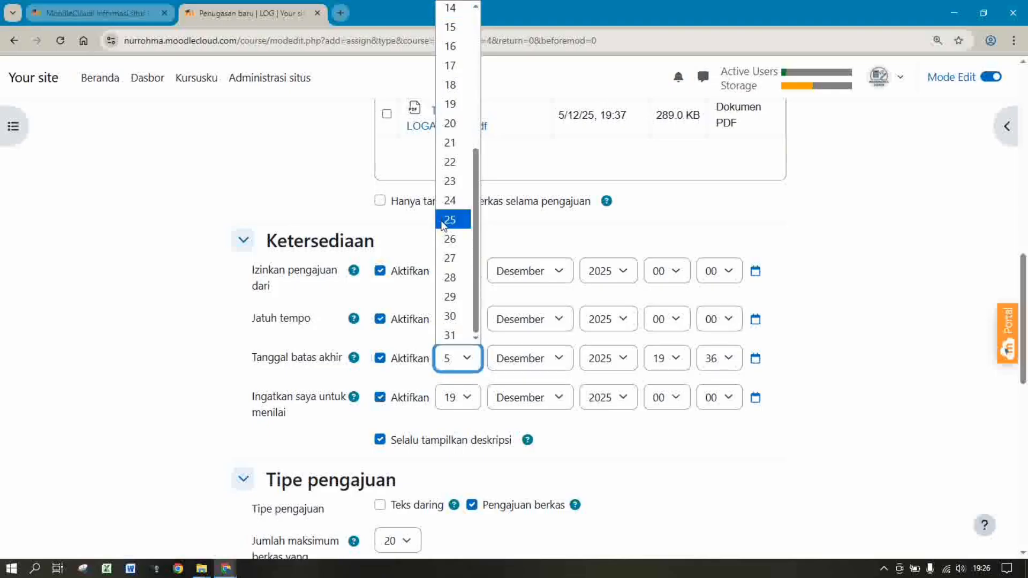
{"action": "left_click", "coordinate": [450, 219]}
Change both the due date and the grading reminder to 24 Desember 2025
{"action": "left_click", "coordinate": [467, 320]}
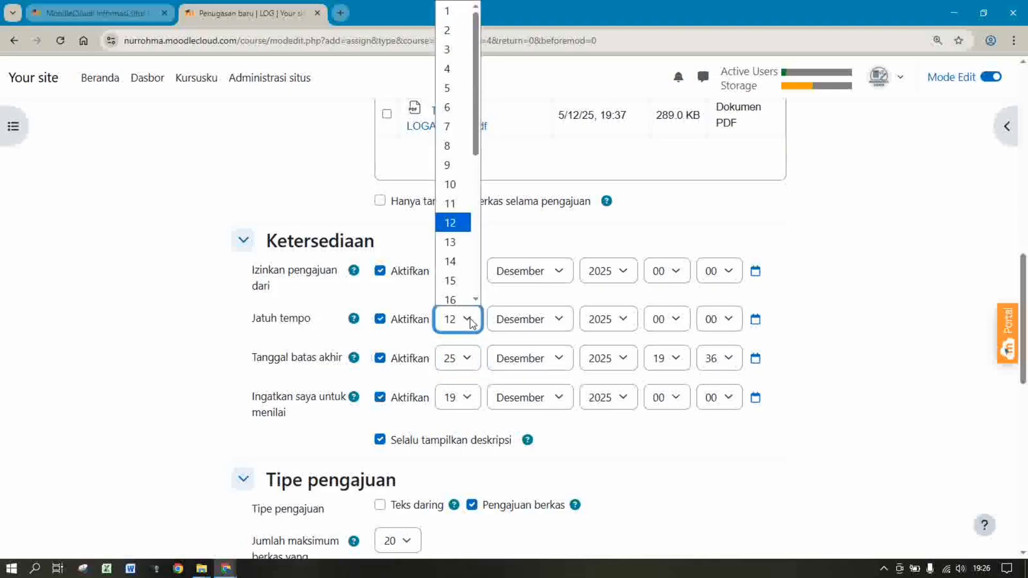
{"action": "left_click_drag", "start_coordinate": [478, 155], "coordinate": [480, 267]}
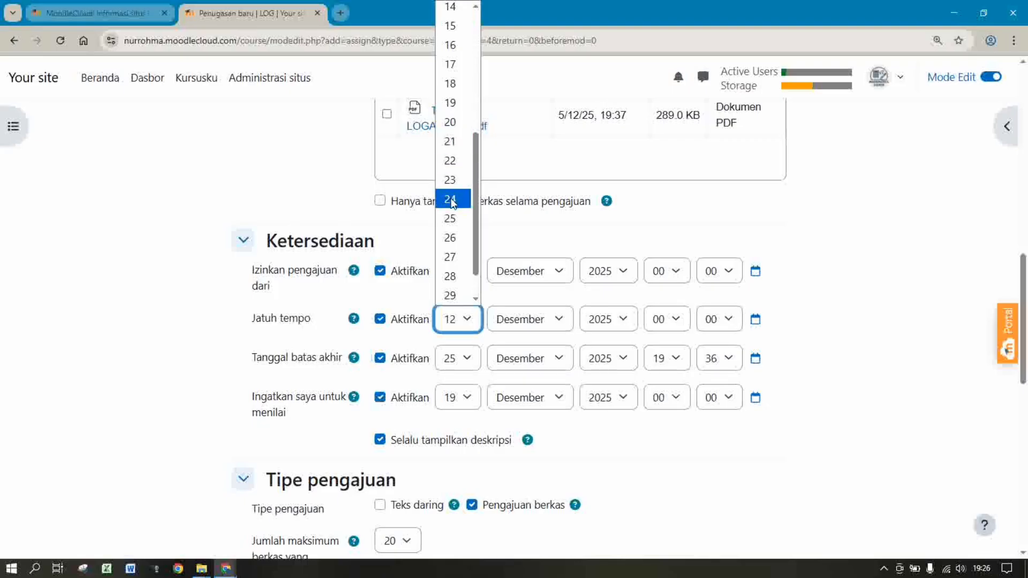
{"action": "left_click", "coordinate": [452, 201]}
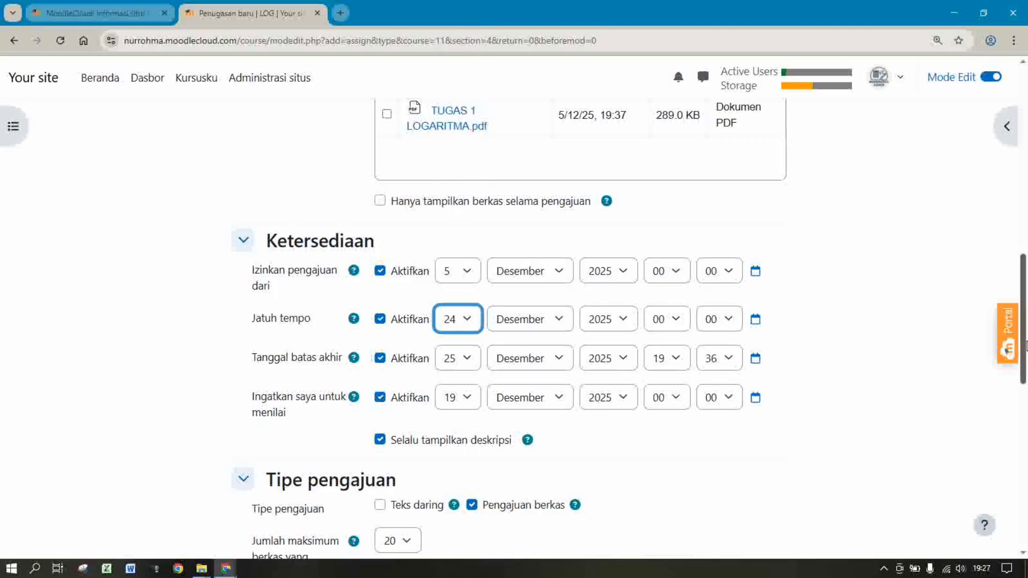
{"action": "scroll", "coordinate": [849, 305], "scroll_direction": "down", "scroll_amount": 2}
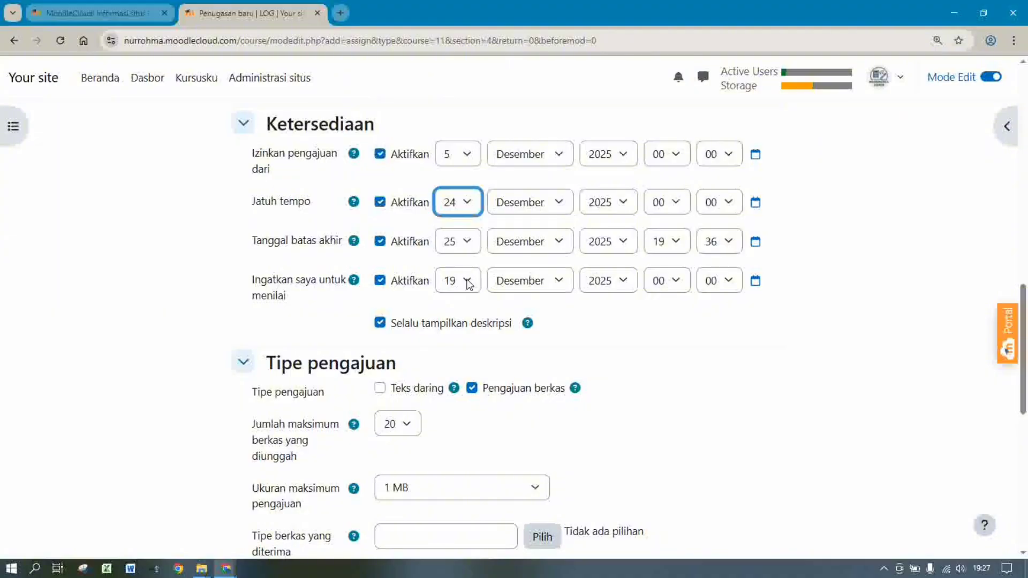
{"action": "left_click", "coordinate": [469, 284]}
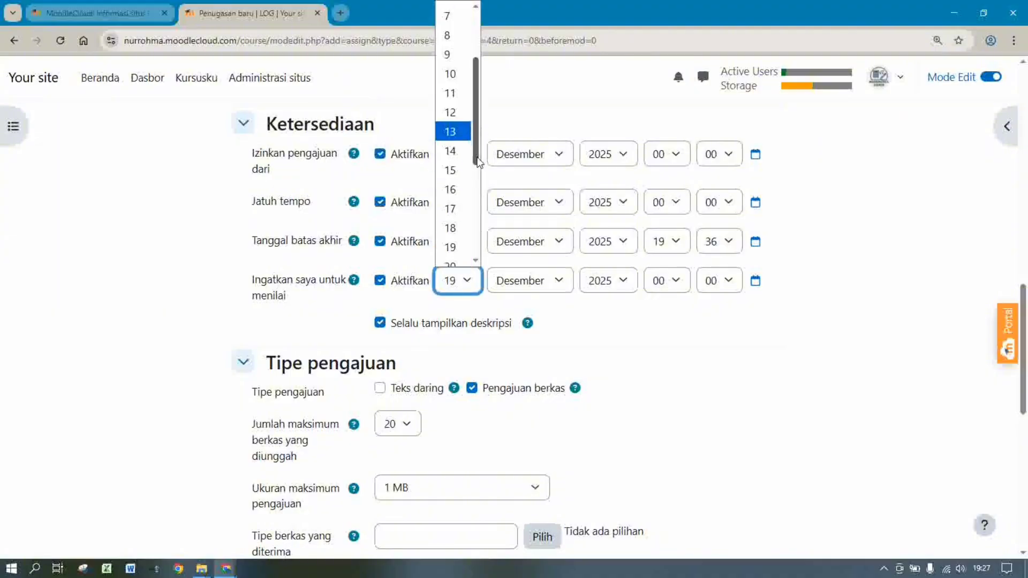
{"action": "left_click_drag", "start_coordinate": [479, 162], "coordinate": [479, 241]}
{"action": "left_click", "coordinate": [452, 123]}
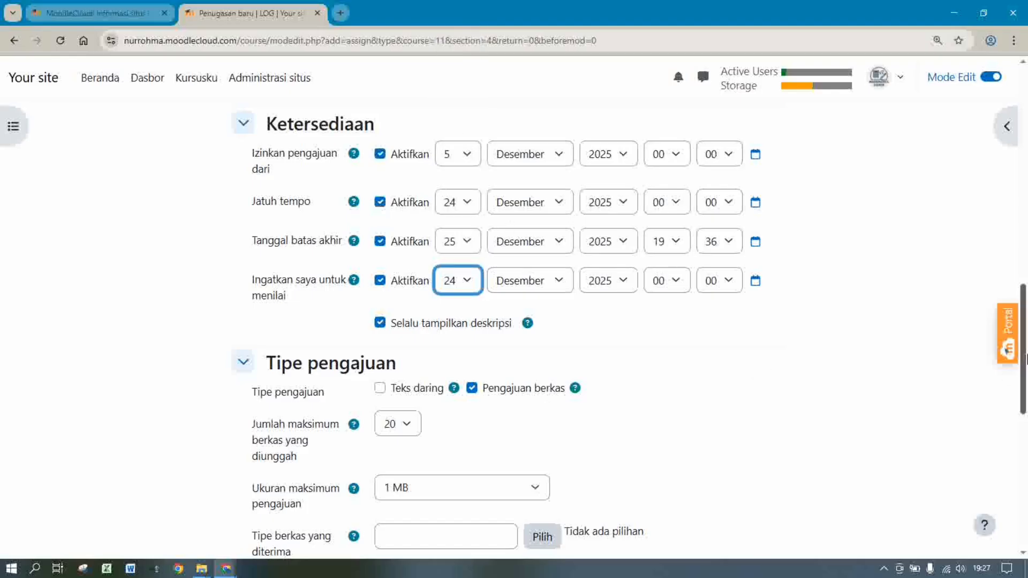
{"action": "left_click_drag", "start_coordinate": [1025, 358], "coordinate": [1025, 412]}
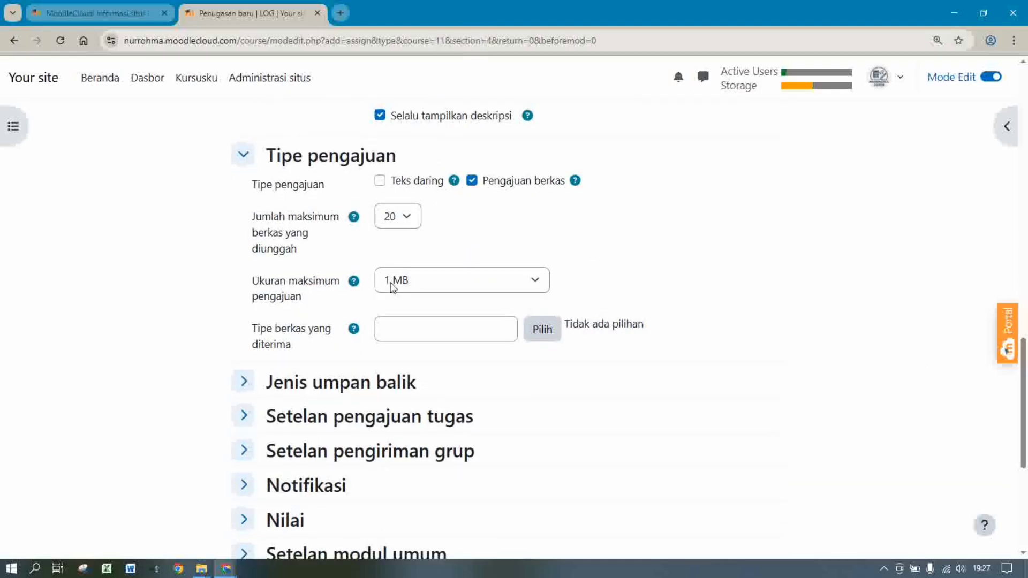
{"action": "left_click", "coordinate": [421, 283]}
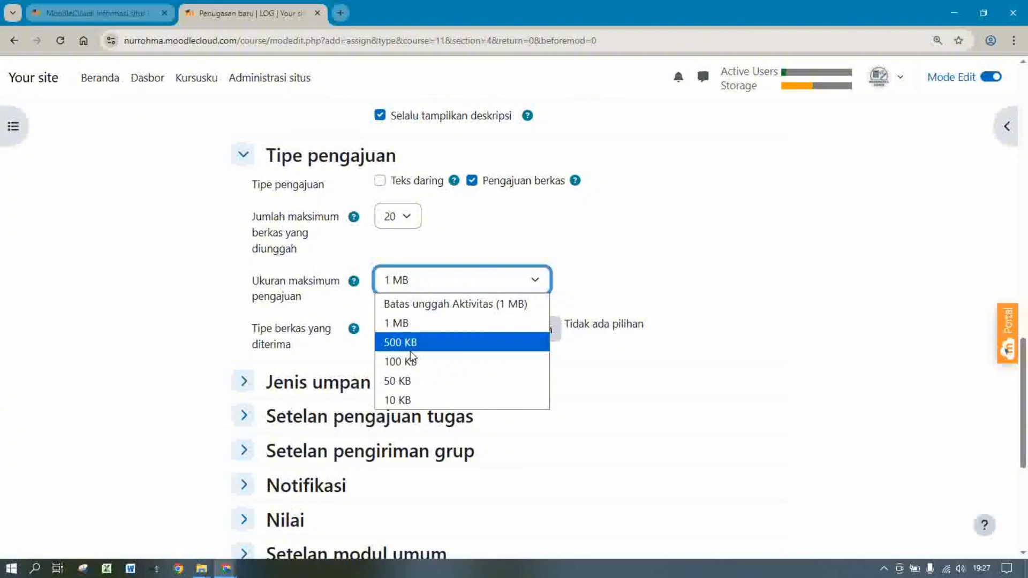
{"action": "left_click", "coordinate": [399, 324]}
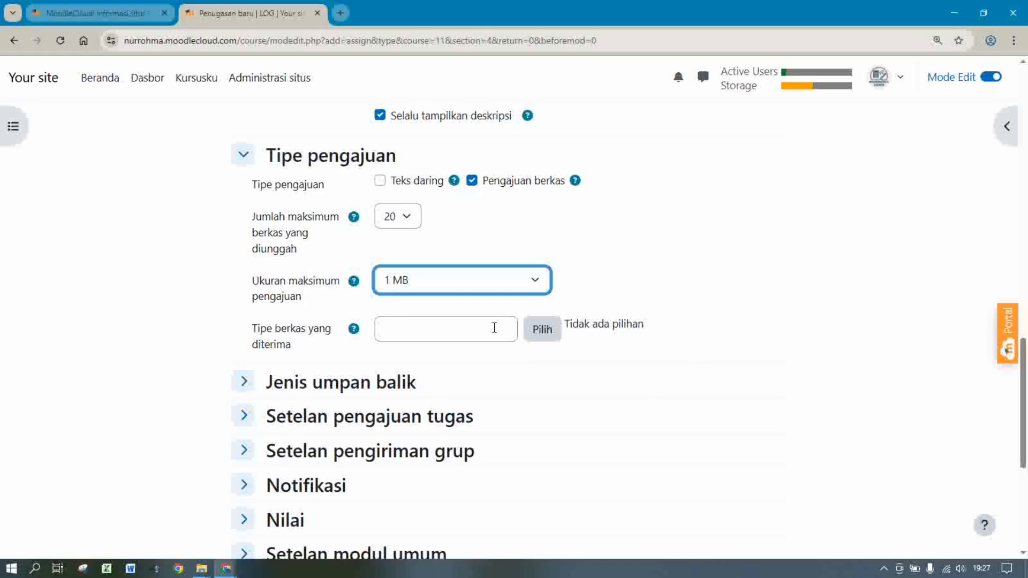
{"action": "scroll", "coordinate": [736, 372], "scroll_direction": "down", "scroll_amount": 2}
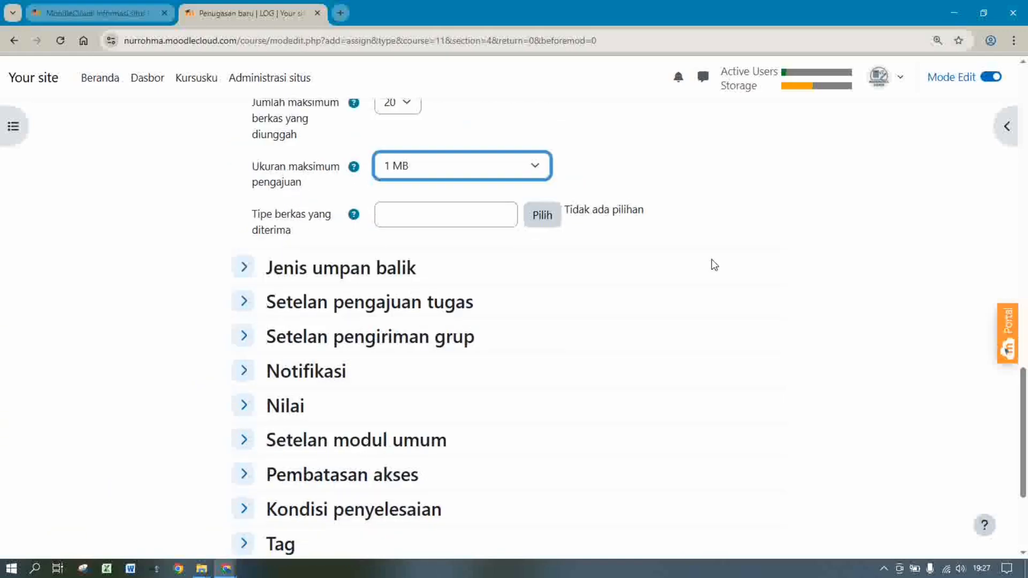
{"action": "left_click", "coordinate": [481, 212]}
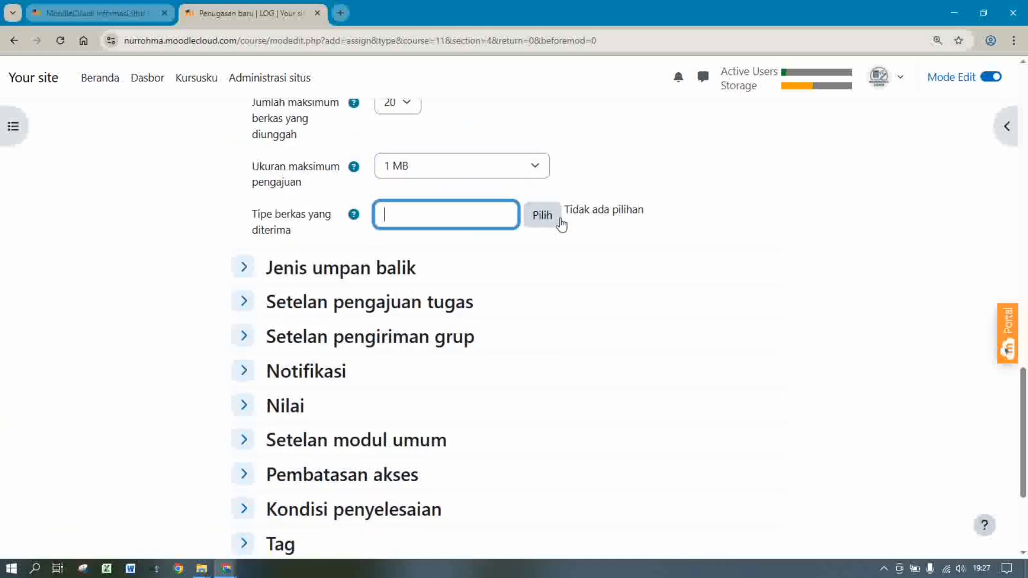
{"action": "left_click", "coordinate": [639, 242]}
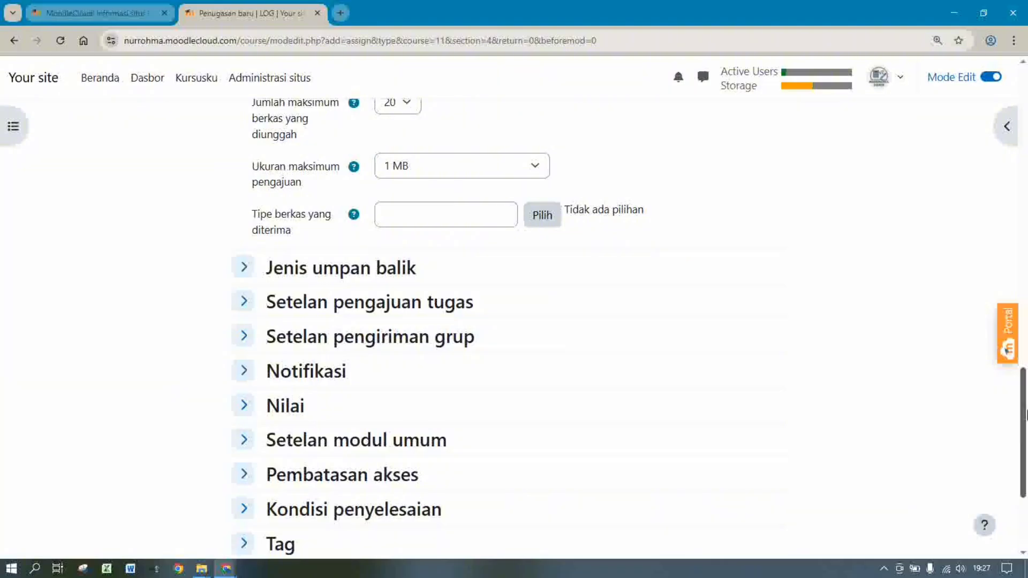
{"action": "left_click_drag", "start_coordinate": [1023, 426], "coordinate": [1025, 474]}
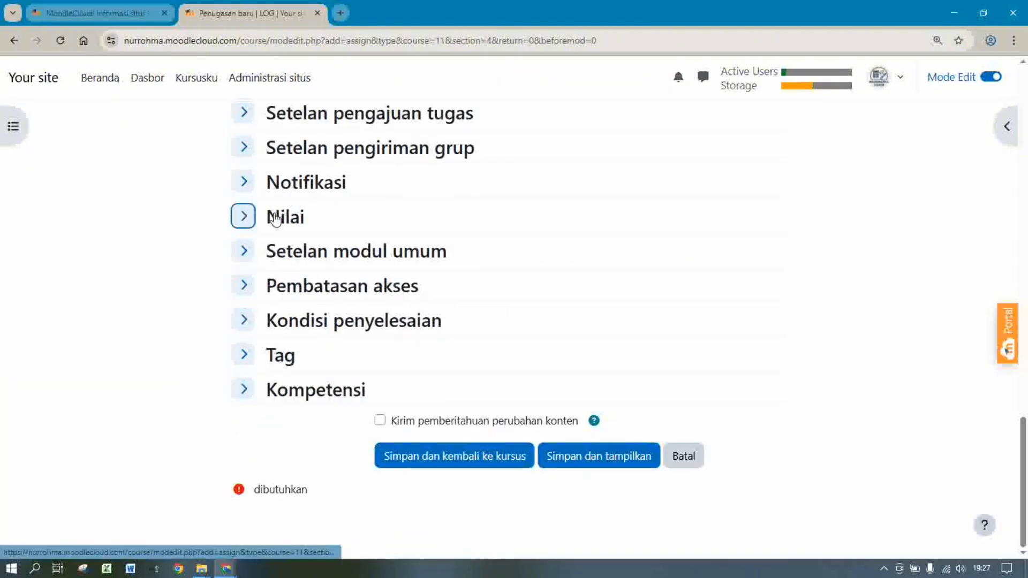
Require students to mark the assignment done, with a timeline reminder on 25 Desember 2025
{"action": "left_click", "coordinate": [274, 216]}
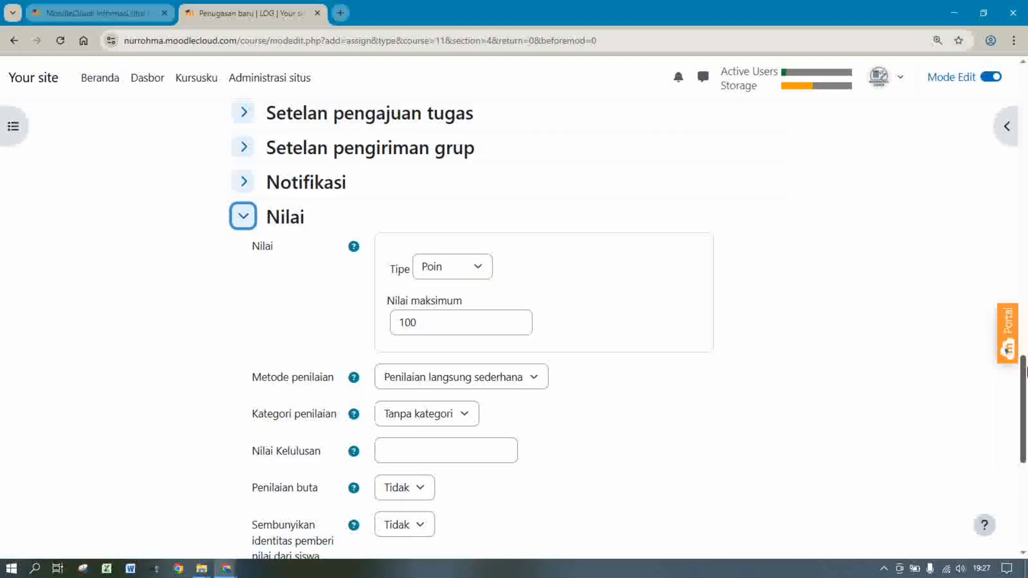
{"action": "left_click_drag", "start_coordinate": [1026, 374], "coordinate": [1025, 487]}
{"action": "left_click", "coordinate": [282, 321]}
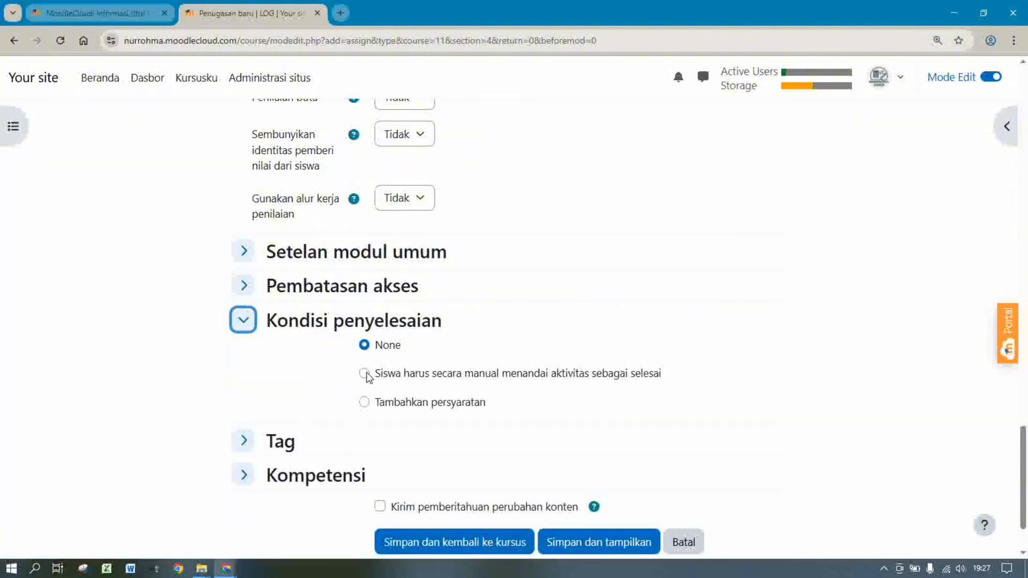
{"action": "left_click", "coordinate": [364, 374]}
{"action": "left_click", "coordinate": [380, 436]}
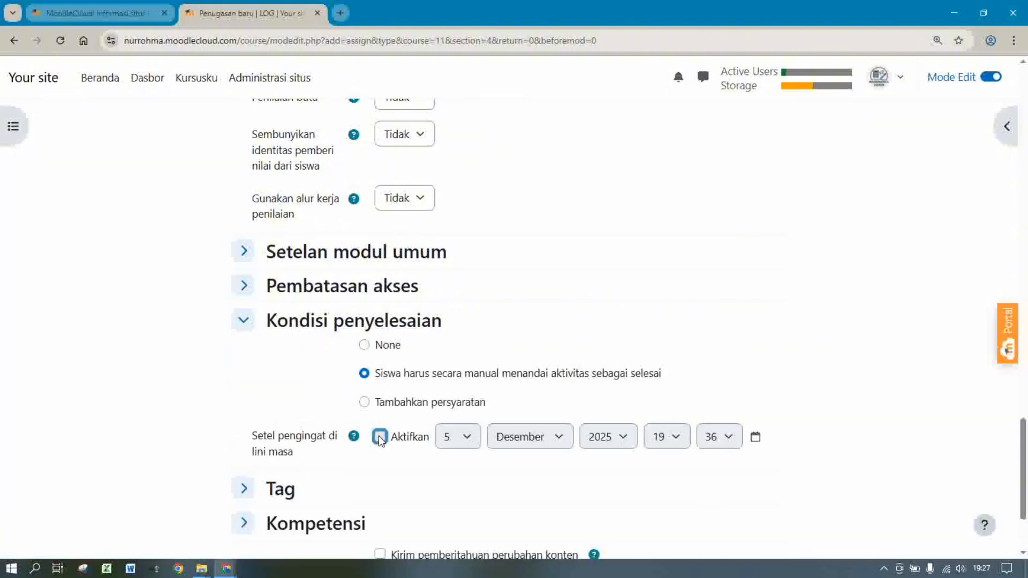
{"action": "left_click", "coordinate": [449, 439]}
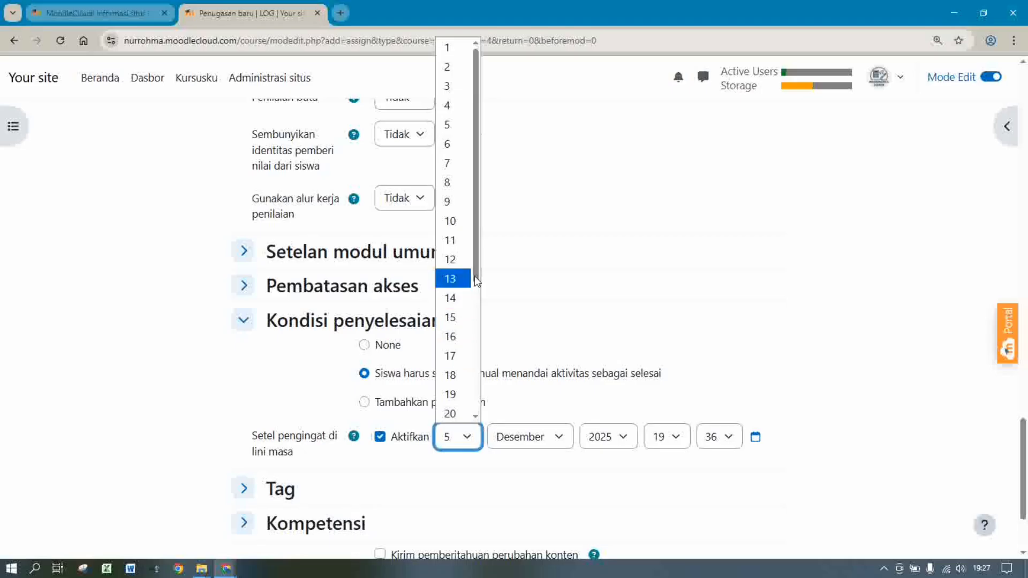
{"action": "scroll", "coordinate": [513, 444], "scroll_direction": "down", "scroll_amount": 4}
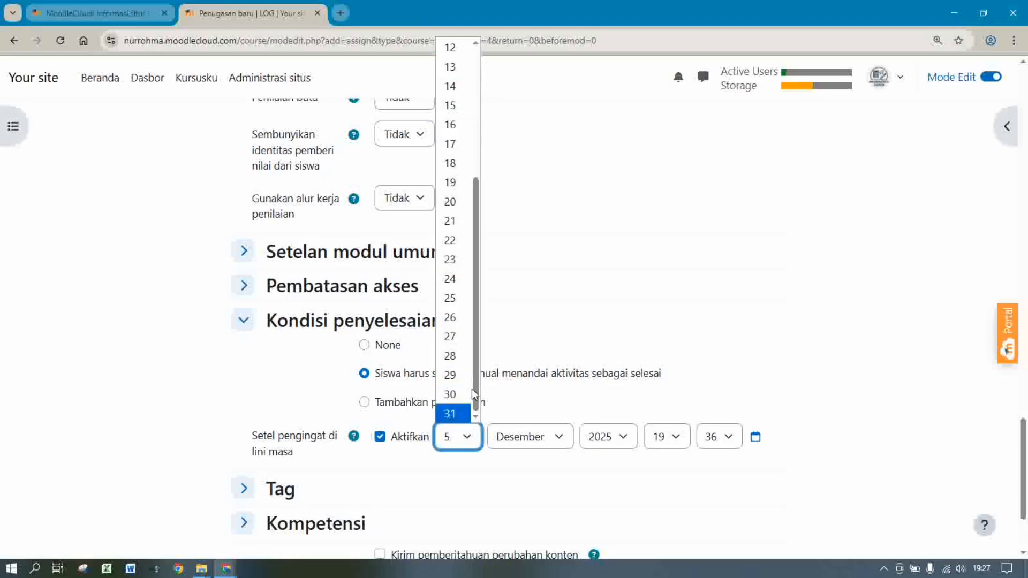
{"action": "left_click", "coordinate": [455, 297]}
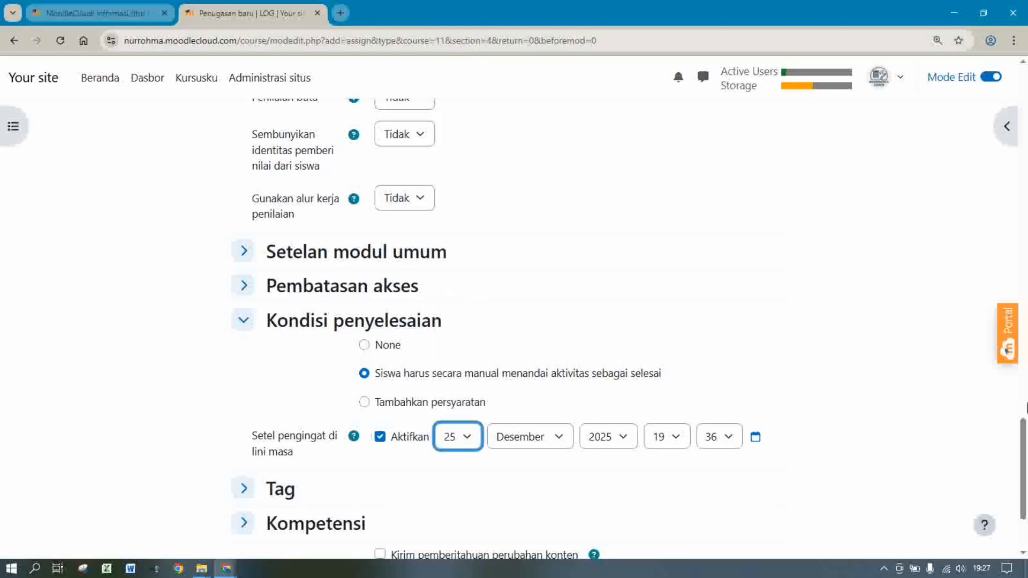
Save the assignment, return to the course, and go to the Kursus saya overview
{"action": "scroll", "coordinate": [1025, 487], "scroll_direction": "down", "scroll_amount": 2}
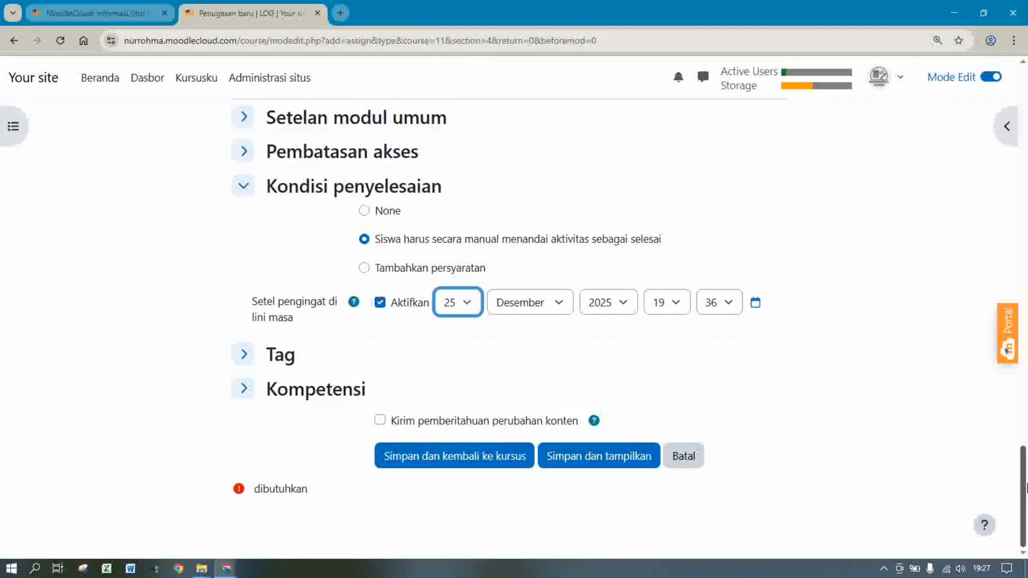
{"action": "left_click", "coordinate": [431, 451]}
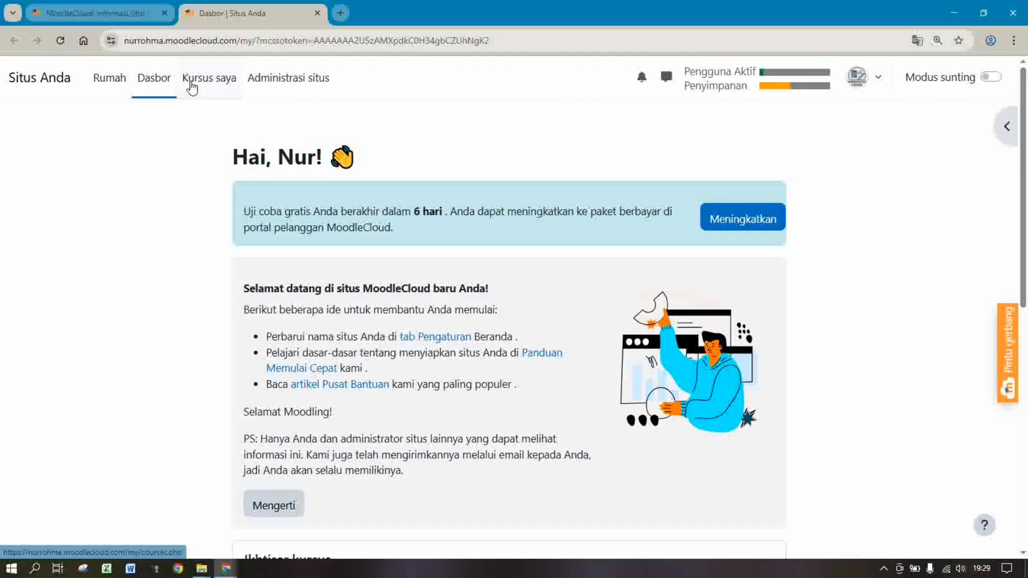
{"action": "left_click", "coordinate": [191, 88]}
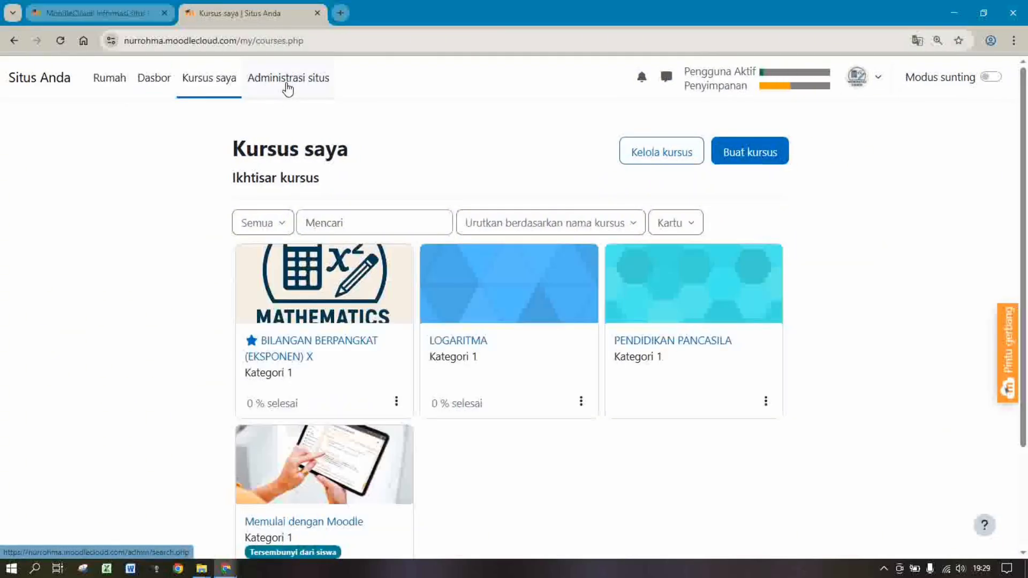
Go to Administrasi situs > Pengguna and open the 'Tambahkan pengguna baru' form
{"action": "left_click", "coordinate": [288, 86]}
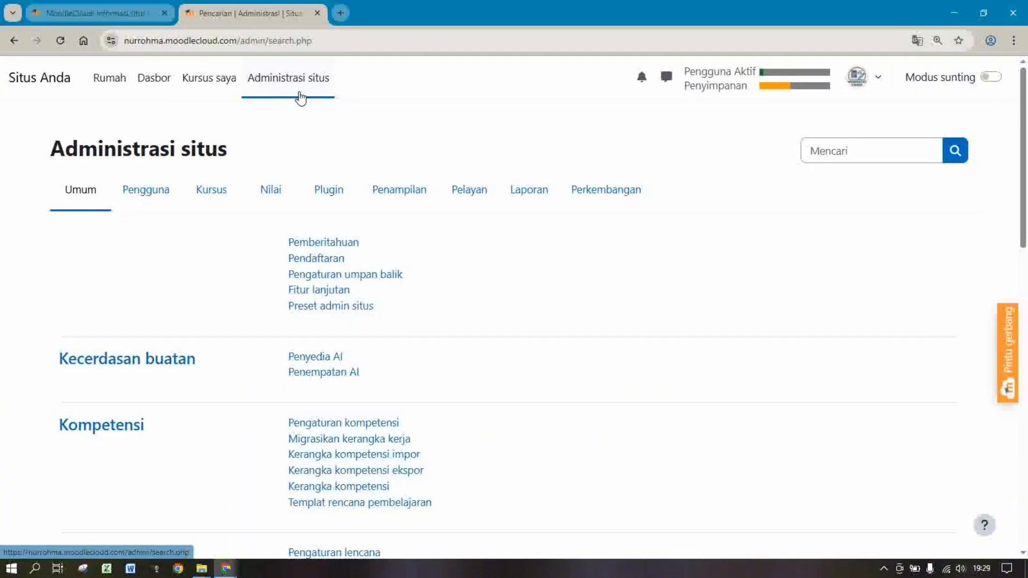
{"action": "left_click", "coordinate": [159, 192]}
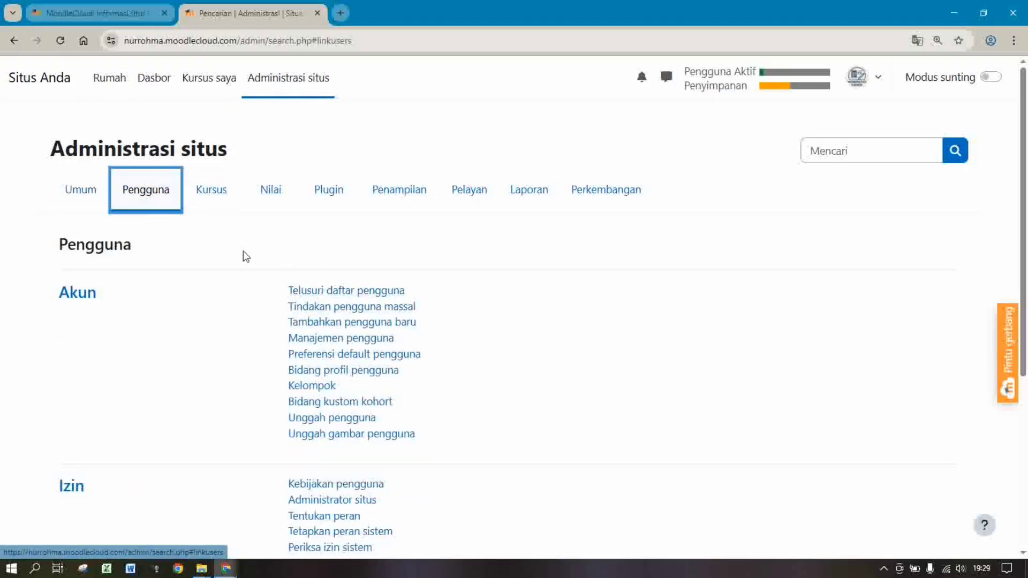
{"action": "left_click", "coordinate": [329, 323]}
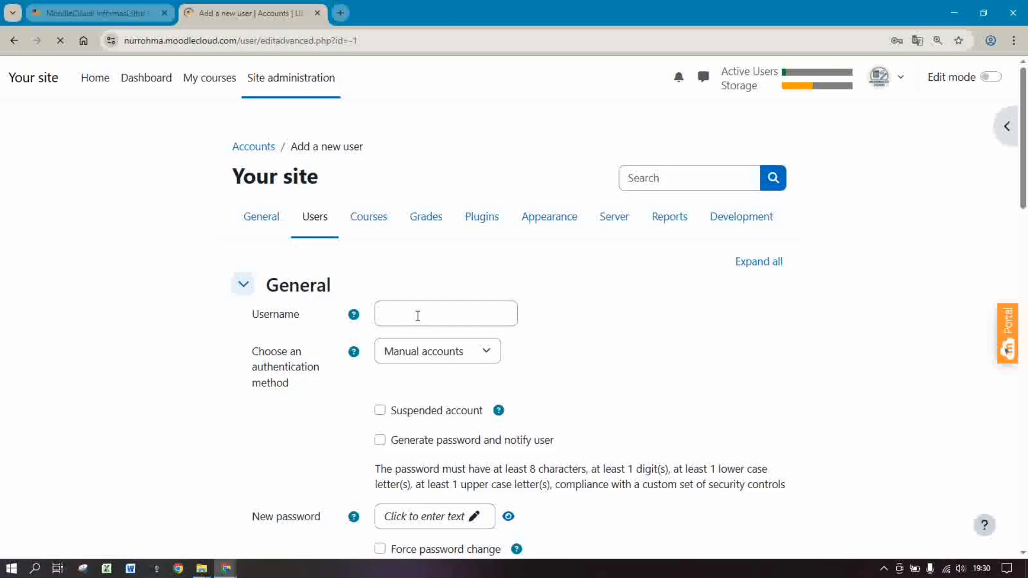
{"action": "left_click", "coordinate": [418, 316]}
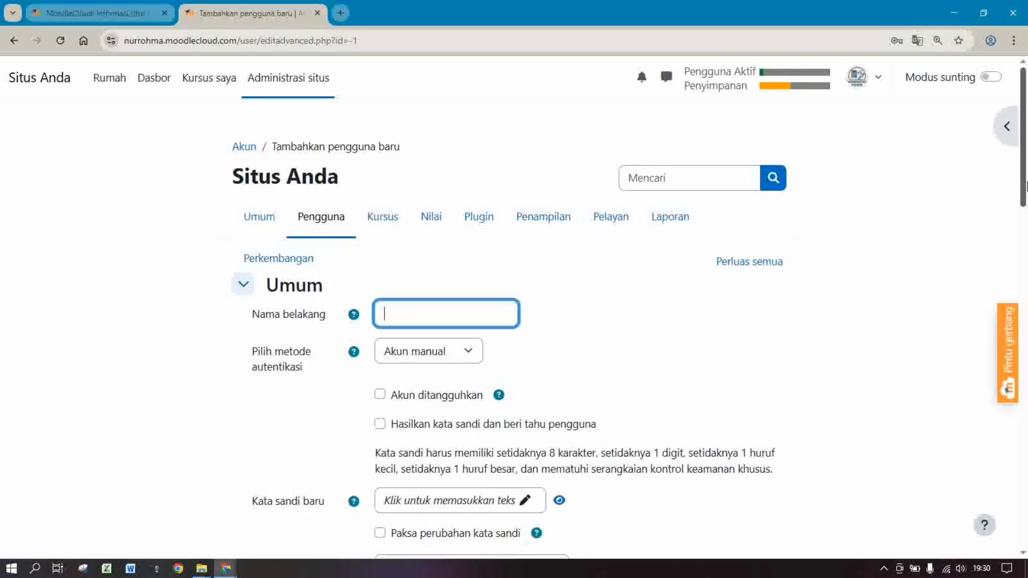
{"action": "left_click_drag", "start_coordinate": [1026, 186], "coordinate": [1027, 254]}
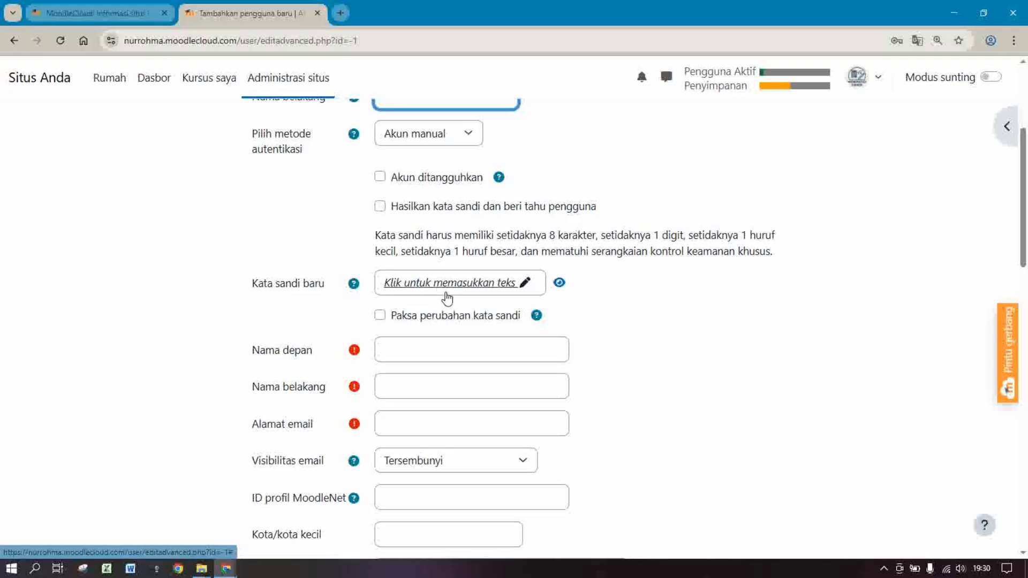
{"action": "left_click", "coordinate": [430, 354]}
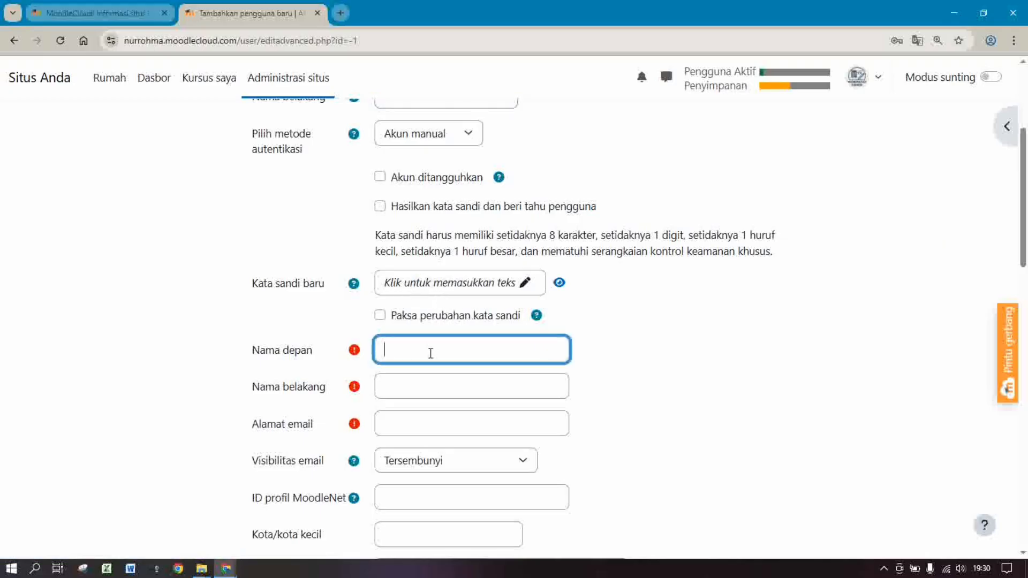
{"action": "left_click", "coordinate": [433, 389]}
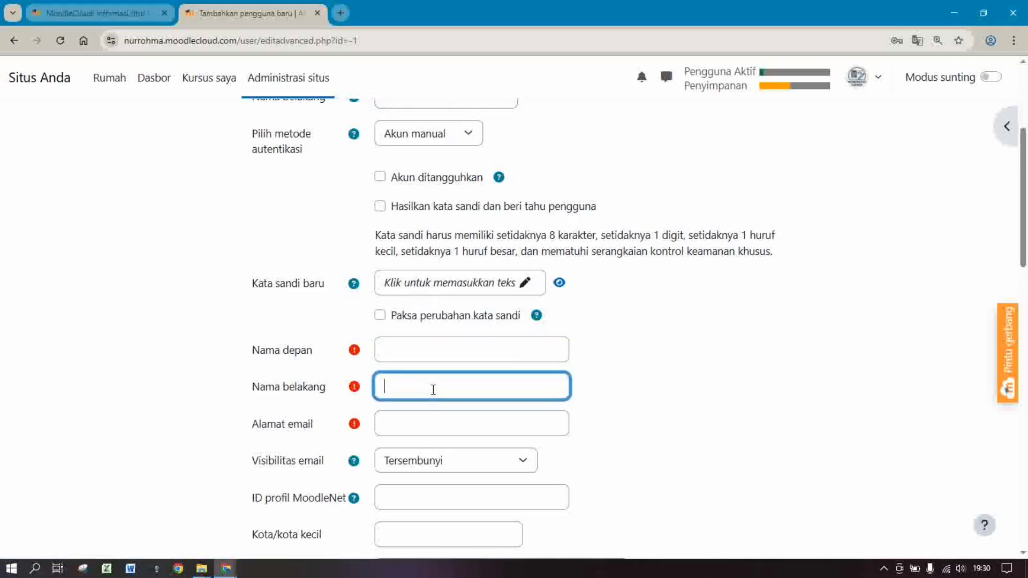
{"action": "left_click", "coordinate": [467, 348]}
{"action": "left_click", "coordinate": [420, 429]}
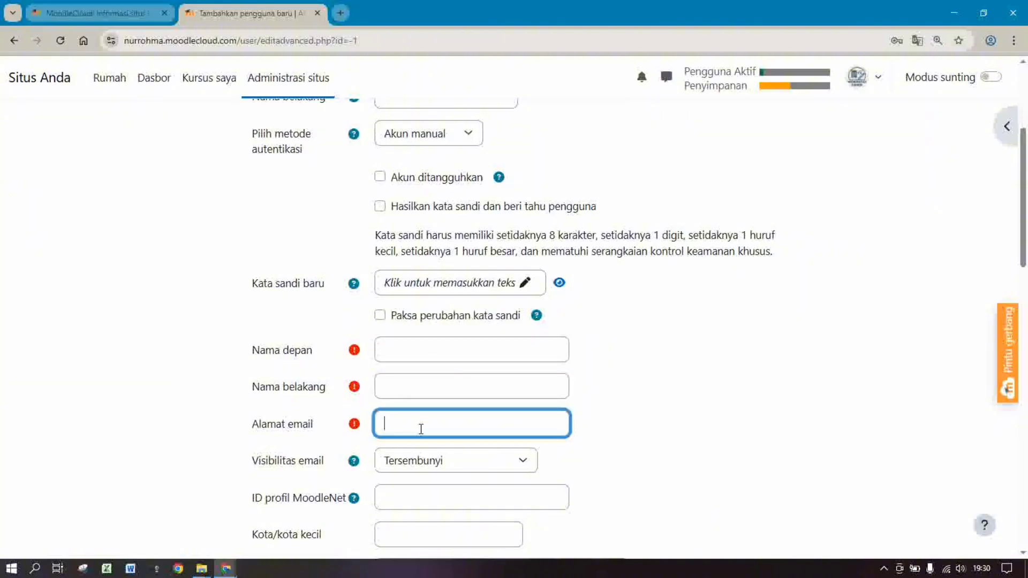
{"action": "left_click_drag", "start_coordinate": [1026, 204], "coordinate": [1026, 266]}
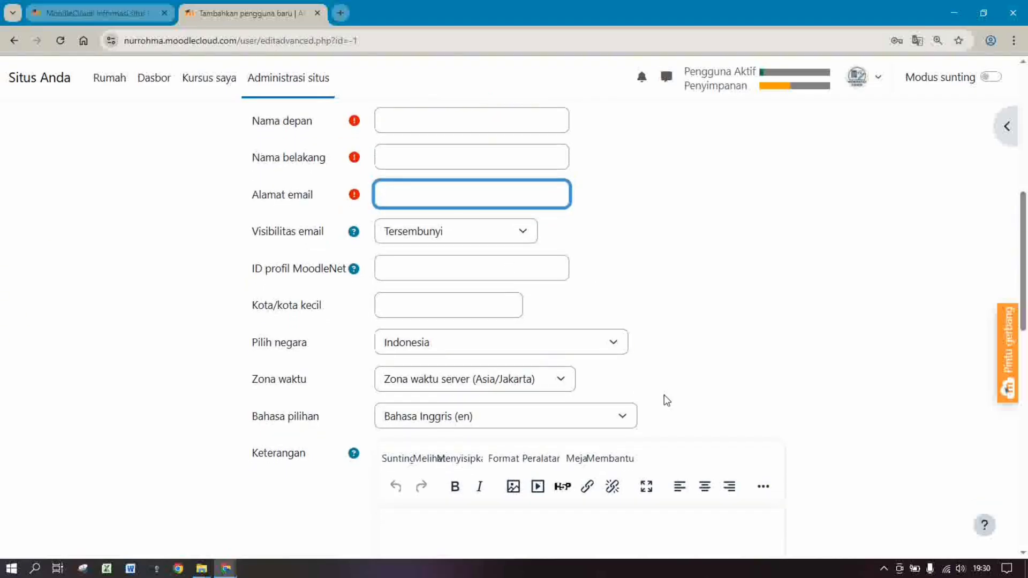
{"action": "left_click_drag", "start_coordinate": [1026, 278], "coordinate": [1025, 503]}
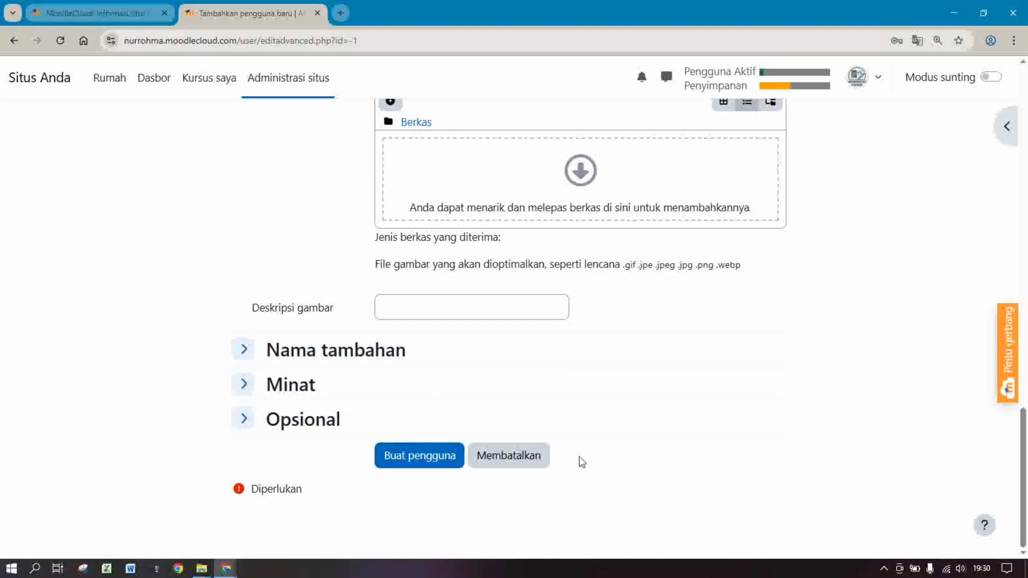
{"action": "left_click_drag", "start_coordinate": [1022, 460], "coordinate": [1023, 121]}
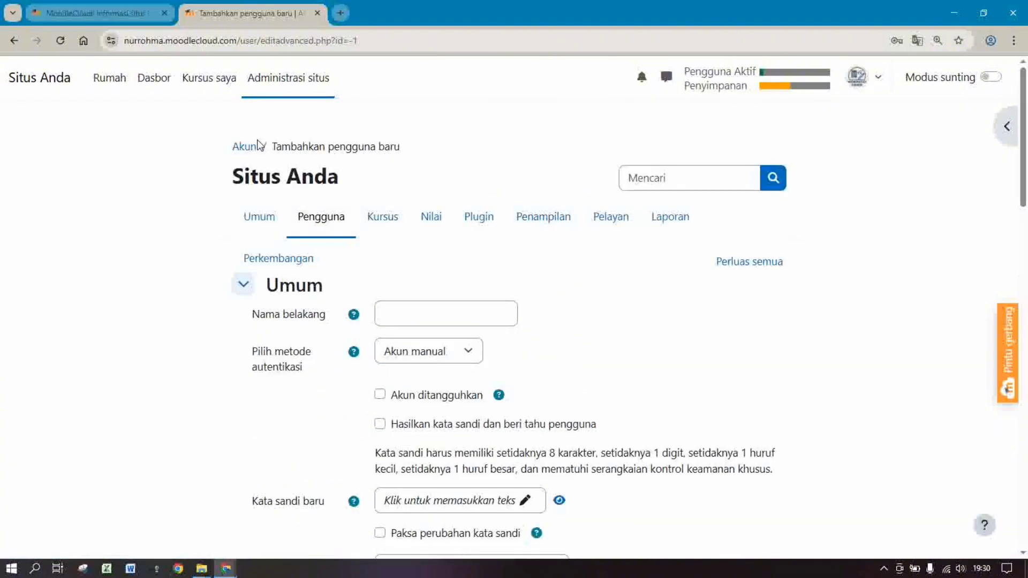
From Kursus saya, open LOGARITMA's Peserta list, which shows one Guru
{"action": "left_click", "coordinate": [188, 81]}
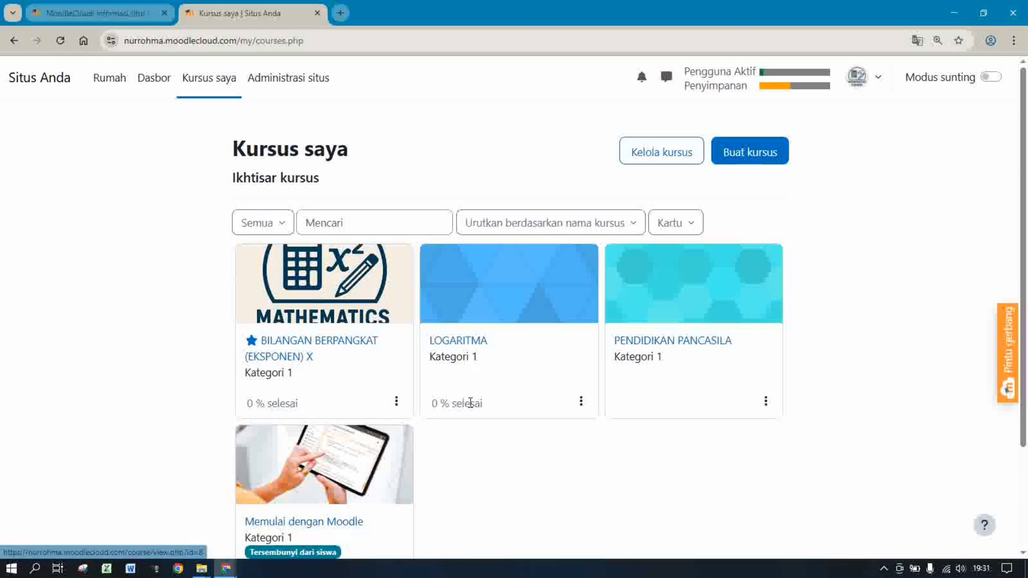
{"action": "left_click", "coordinate": [466, 343]}
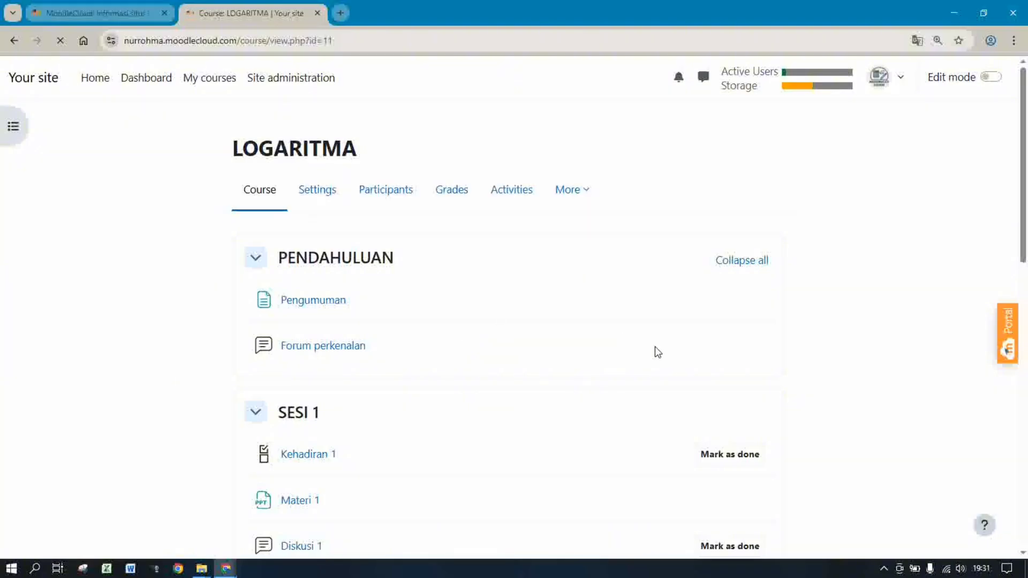
{"action": "left_click", "coordinate": [386, 192]}
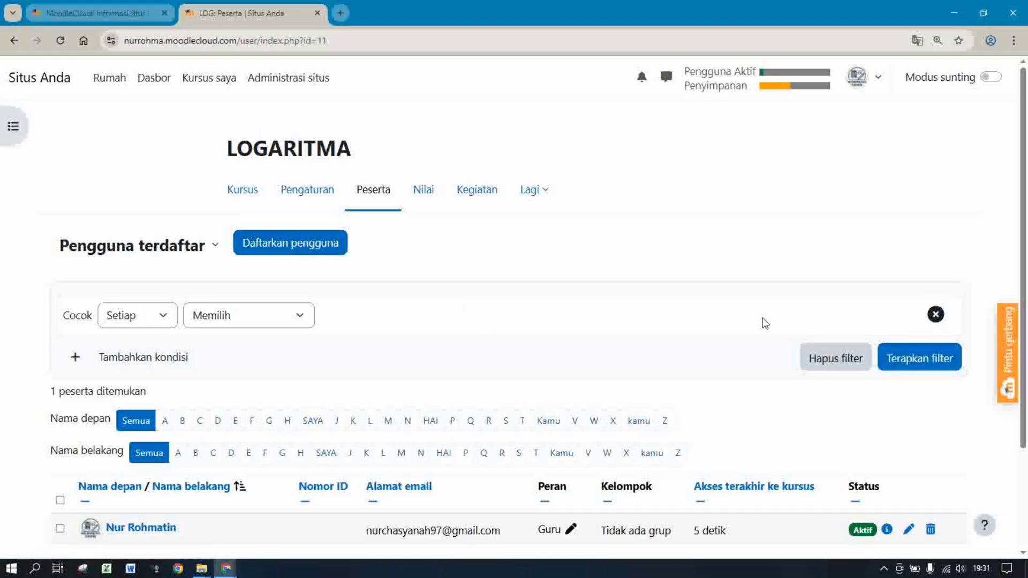
{"action": "scroll", "coordinate": [1026, 246], "scroll_direction": "down", "scroll_amount": 3}
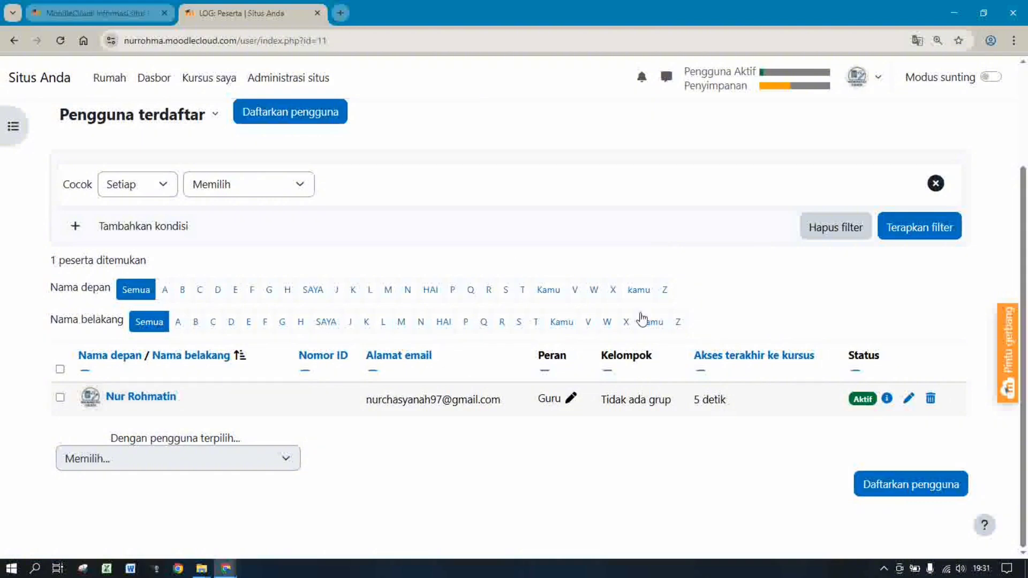
{"action": "scroll", "coordinate": [1026, 217], "scroll_direction": "up", "scroll_amount": 2}
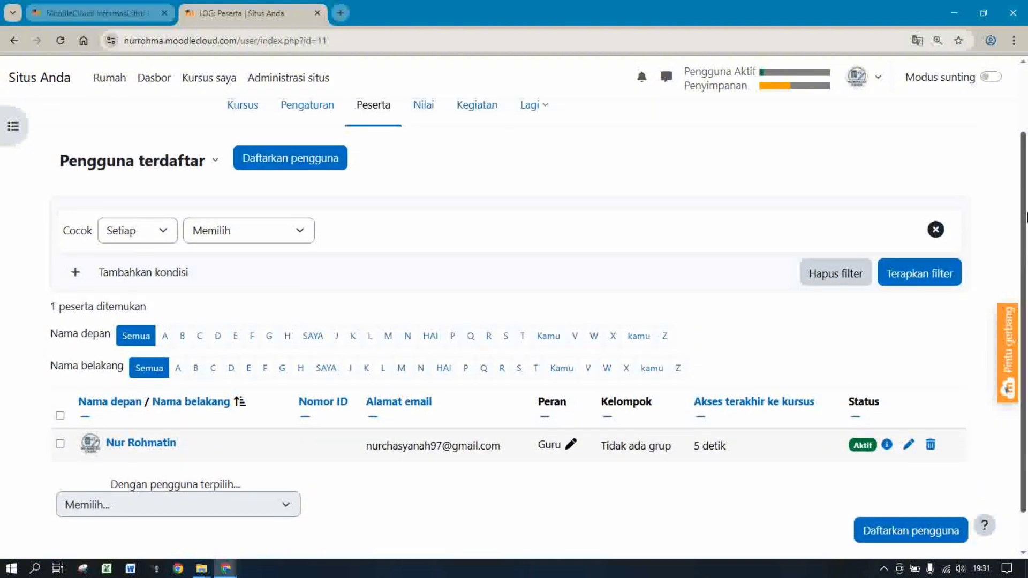
{"action": "left_click_drag", "start_coordinate": [1027, 217], "coordinate": [1025, 144]}
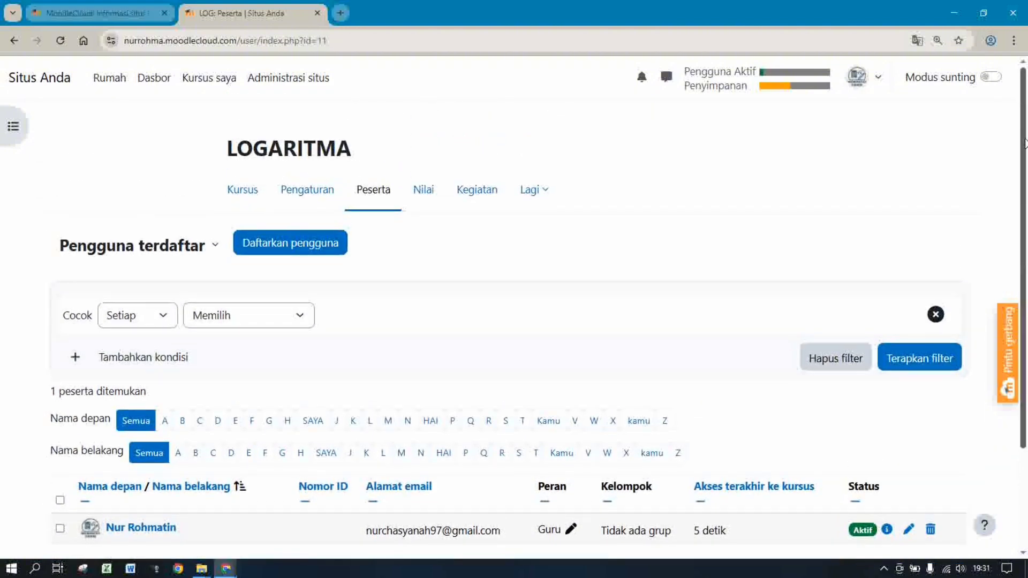
Visit the Pengguna tab of Administrasi situs, then go back to Kursus saya
{"action": "left_click", "coordinate": [273, 85]}
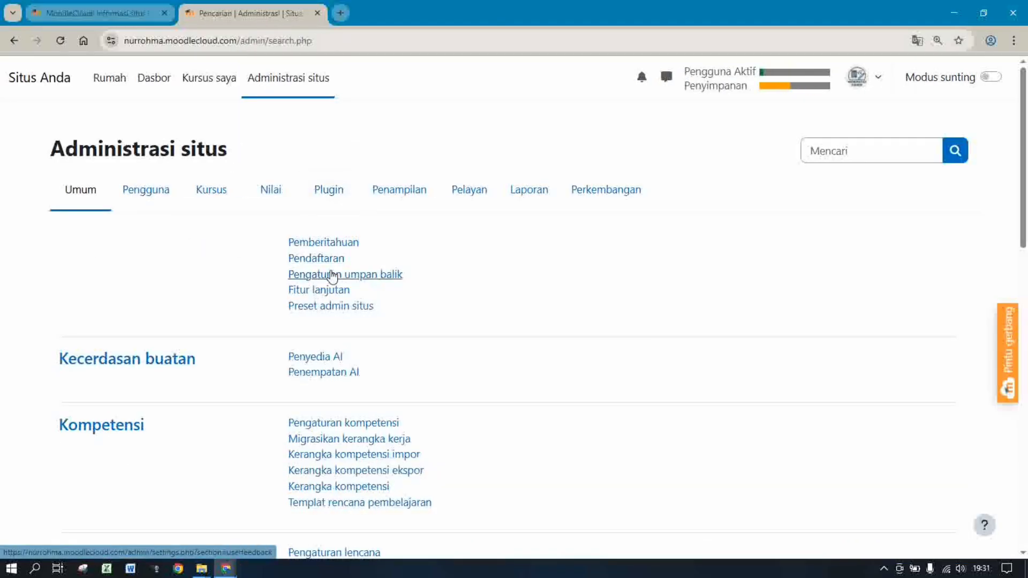
{"action": "left_click", "coordinate": [148, 198]}
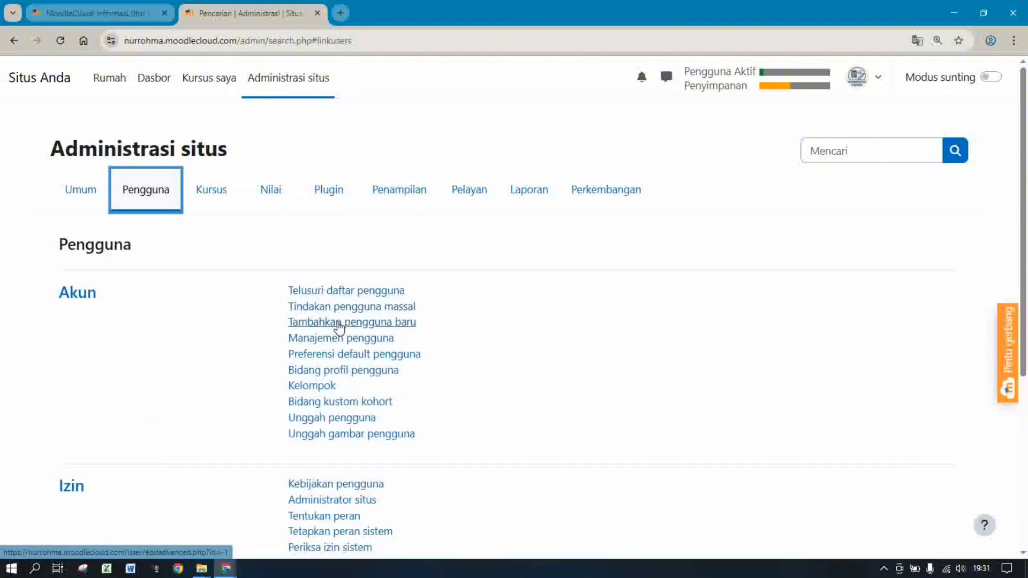
{"action": "left_click", "coordinate": [201, 80]}
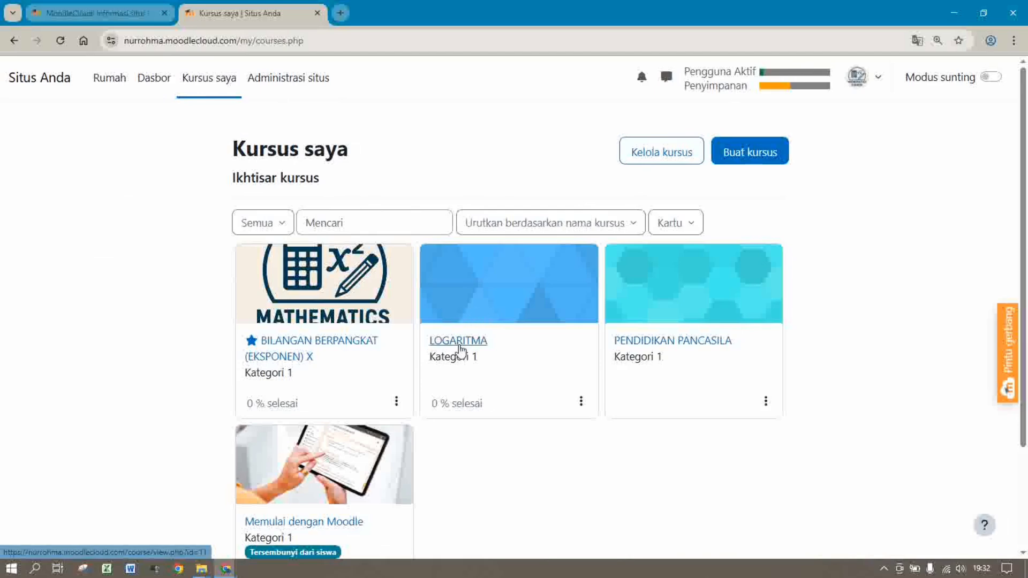
Open the LOGARITMA course's Peserta list
{"action": "left_click", "coordinate": [447, 345]}
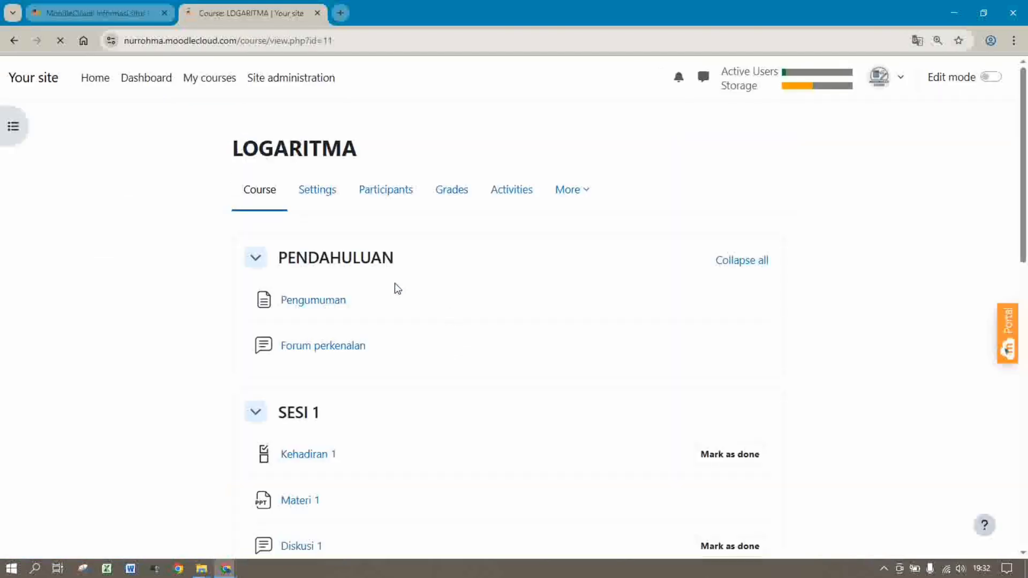
{"action": "left_click", "coordinate": [384, 195]}
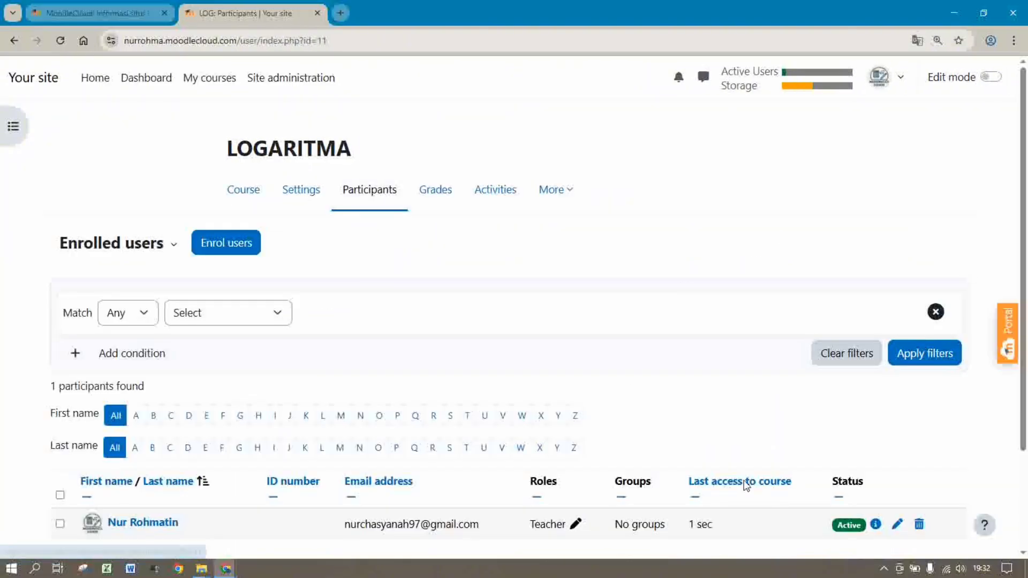
{"action": "scroll", "coordinate": [860, 395], "scroll_direction": "down", "scroll_amount": 3}
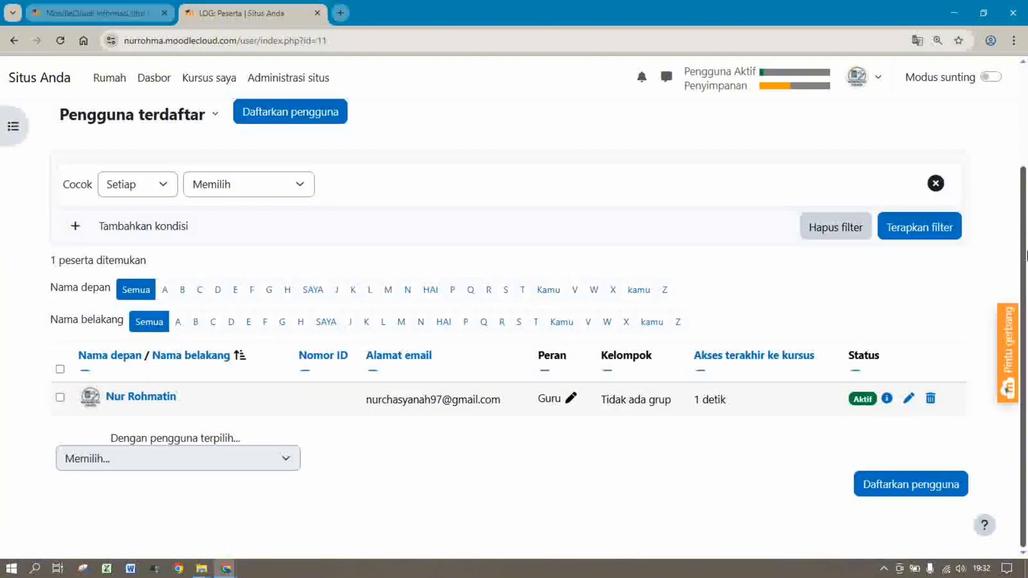
Enrol a student as Murid by searching their name and e-mail in the enrol dialog
{"action": "left_click", "coordinate": [257, 113]}
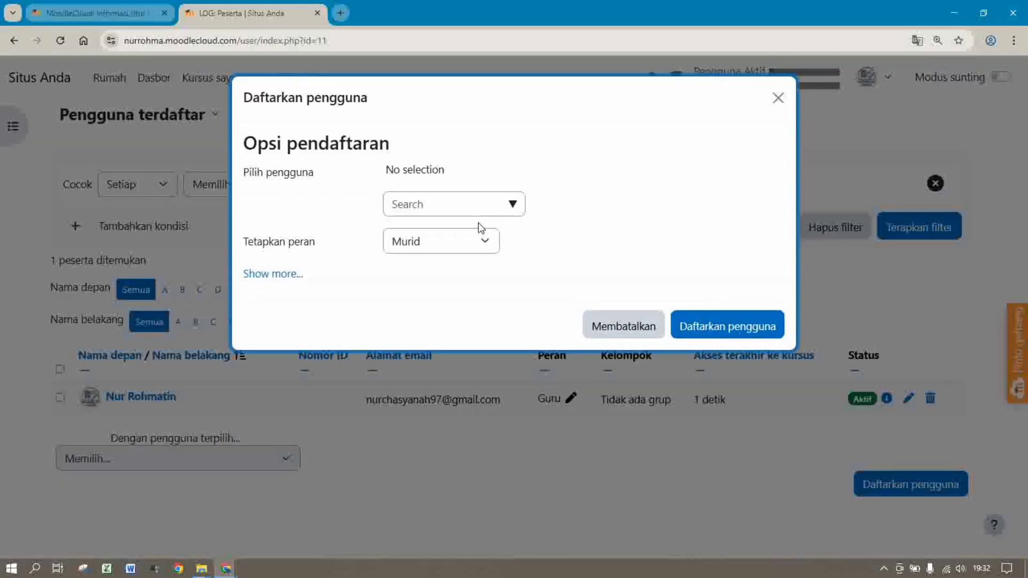
{"action": "left_click", "coordinate": [458, 202]}
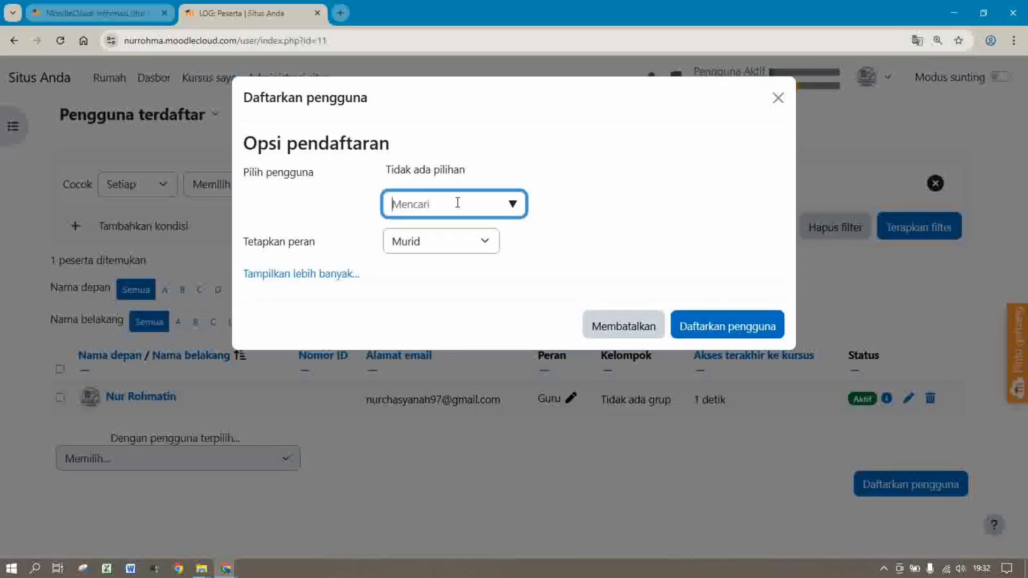
{"action": "left_click", "coordinate": [512, 210]}
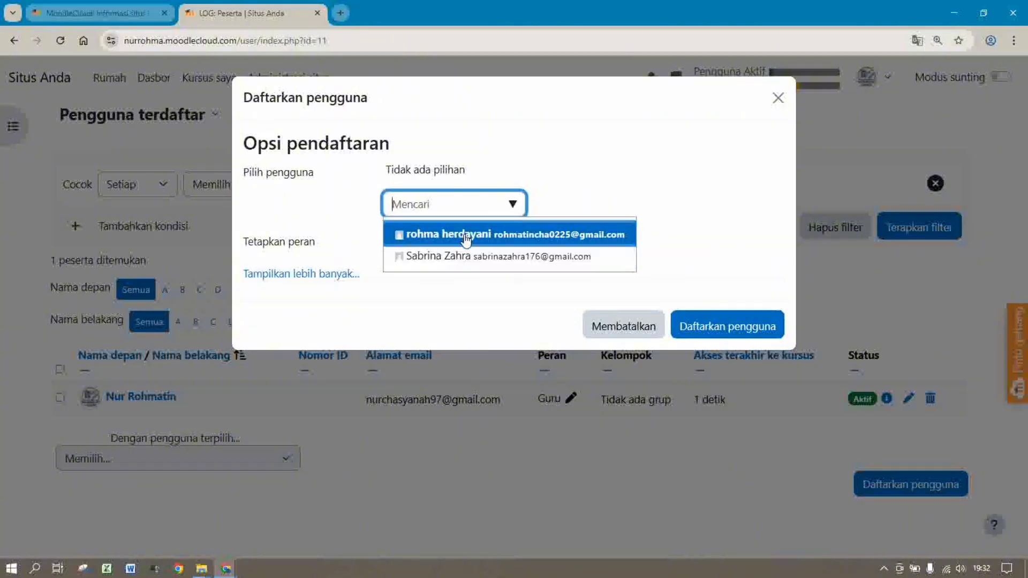
{"action": "left_click_drag", "start_coordinate": [465, 236], "coordinate": [465, 256]}
{"action": "left_click", "coordinate": [465, 258]}
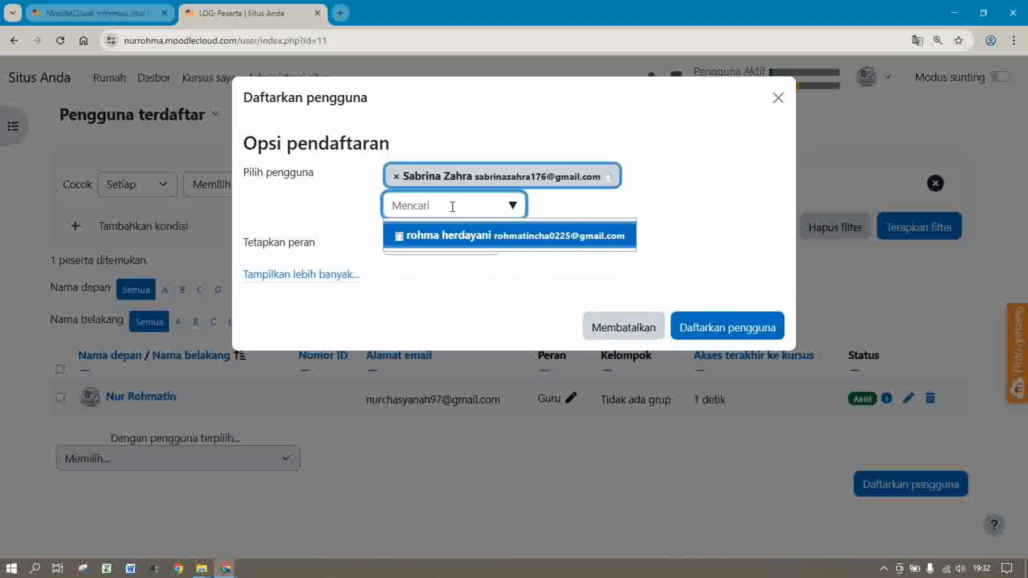
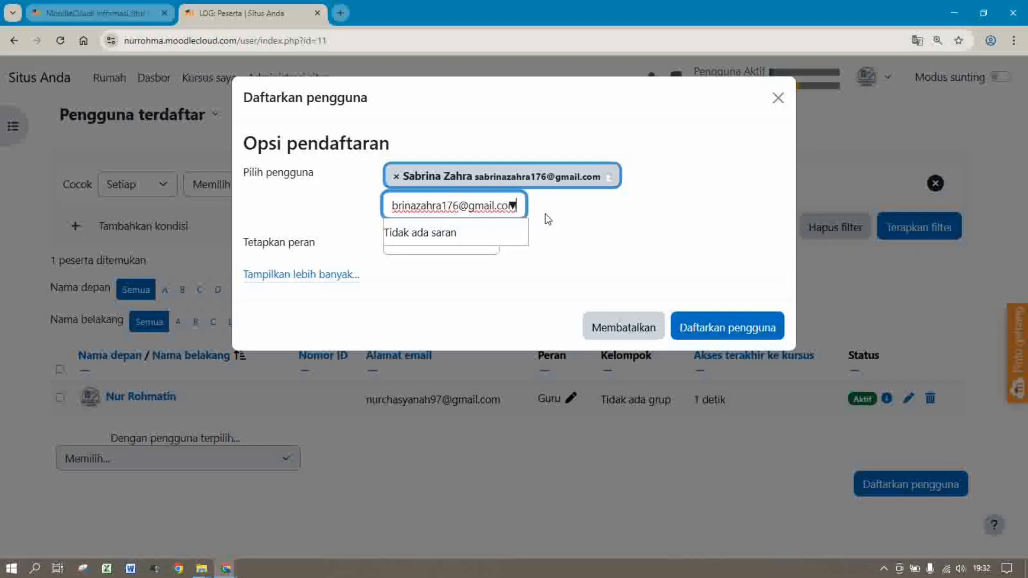
{"action": "left_click", "coordinate": [514, 207]}
{"action": "left_click", "coordinate": [539, 212]}
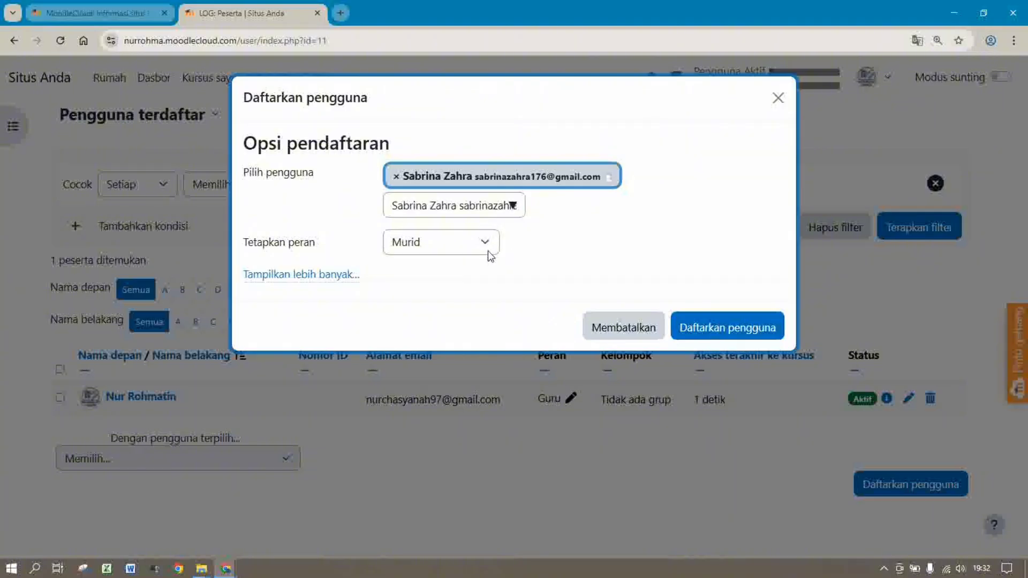
{"action": "left_click", "coordinate": [710, 332]}
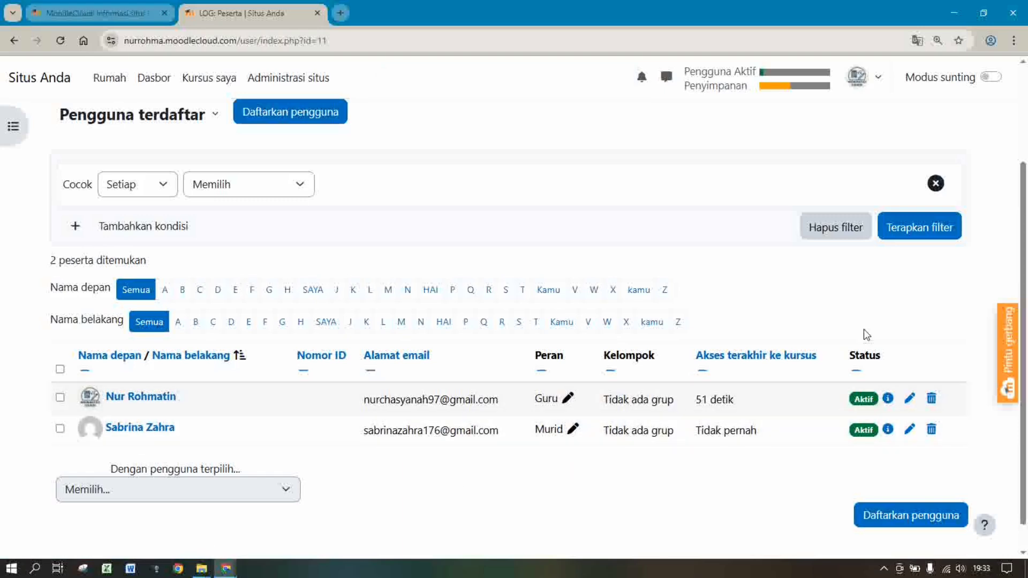
Reopen the enrol dialog and select the next student by name and e-mail
{"action": "left_click_drag", "start_coordinate": [1026, 284], "coordinate": [1025, 198]}
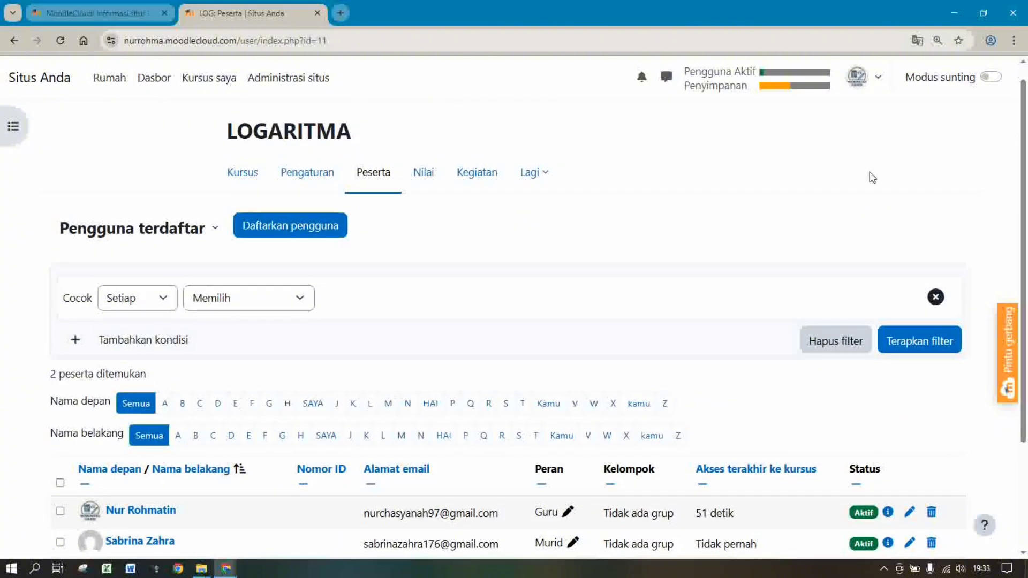
{"action": "left_click", "coordinate": [287, 226]}
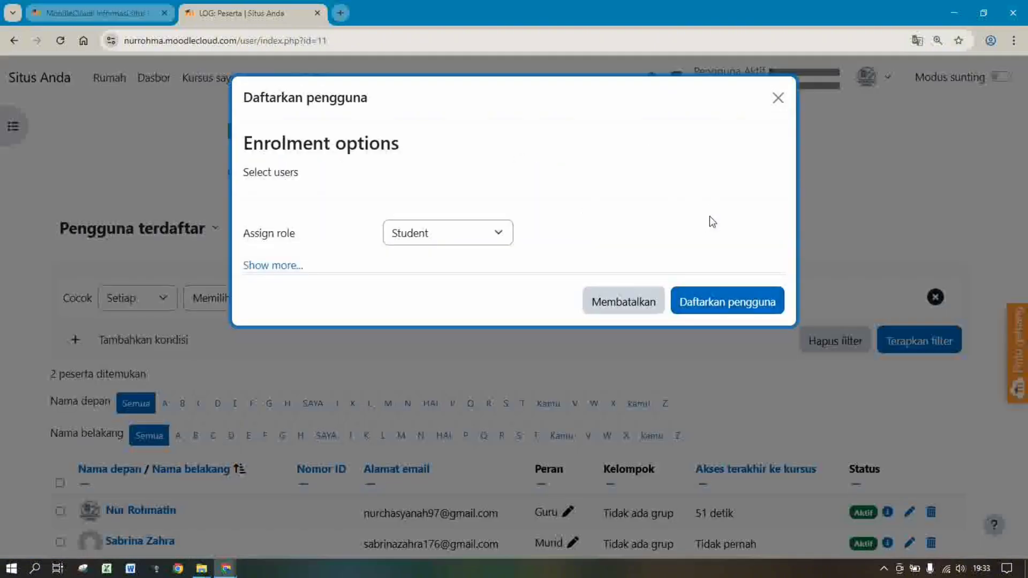
{"action": "left_click", "coordinate": [451, 206]}
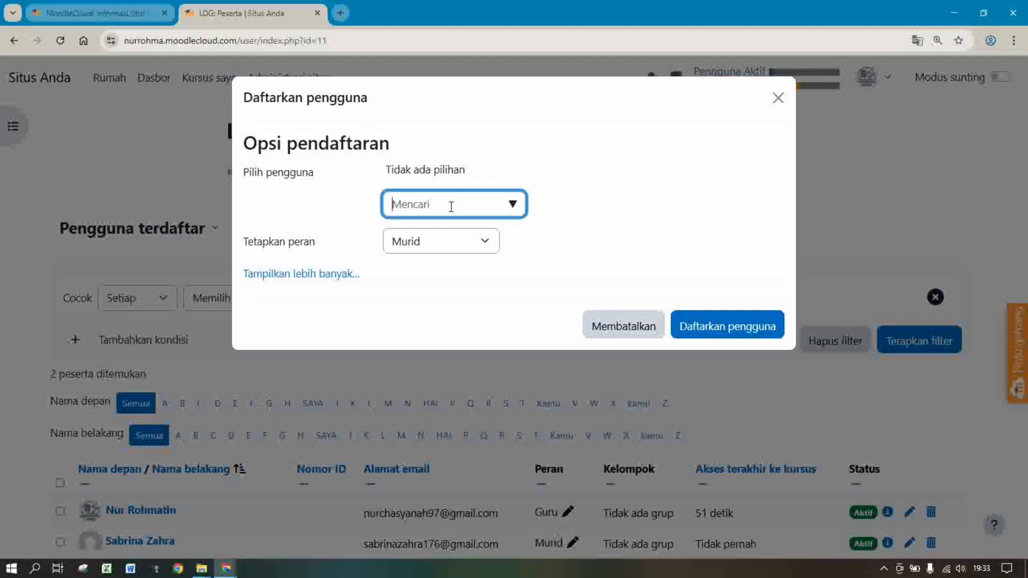
{"action": "left_click", "coordinate": [513, 208]}
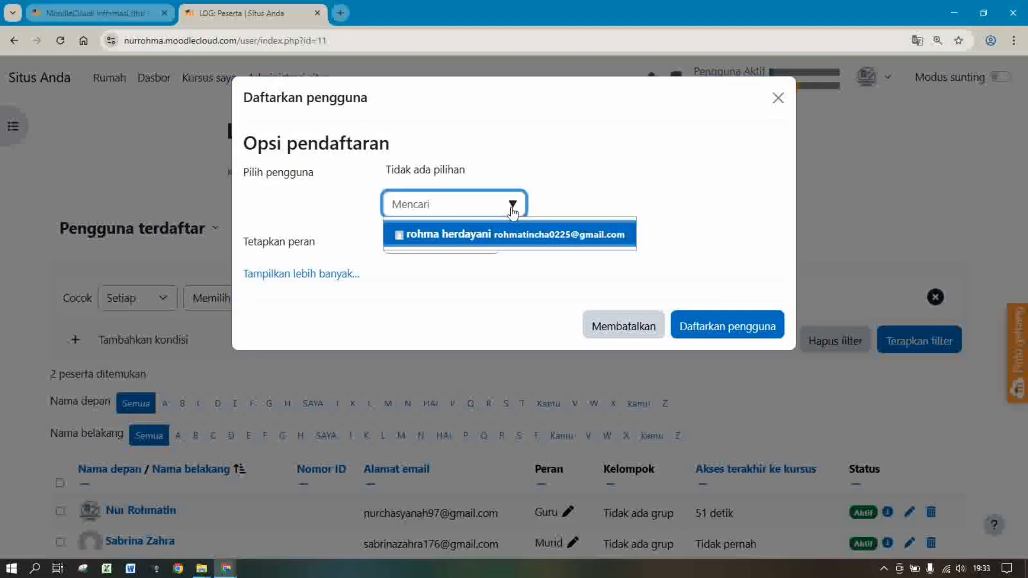
{"action": "left_click", "coordinate": [505, 241]}
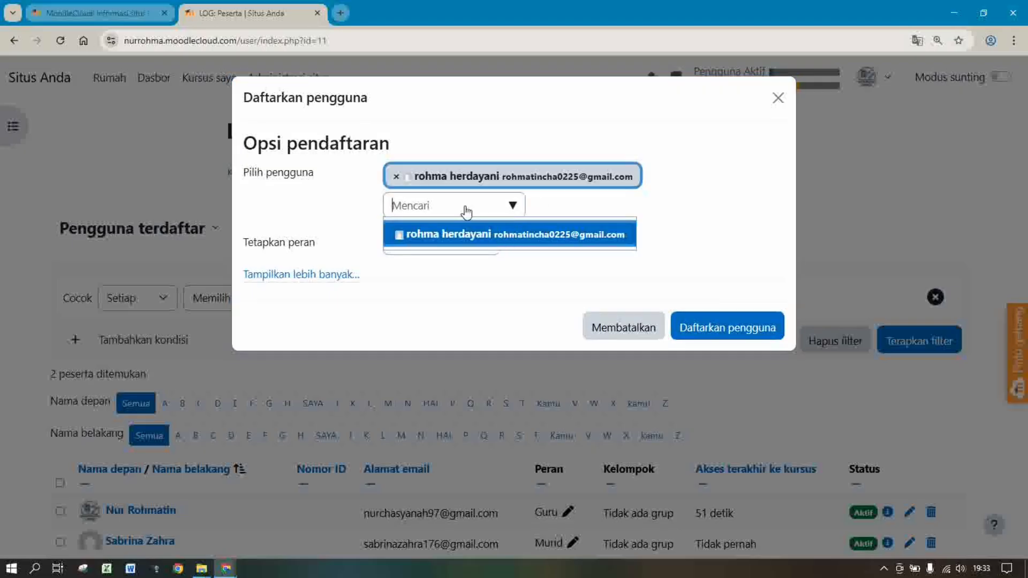
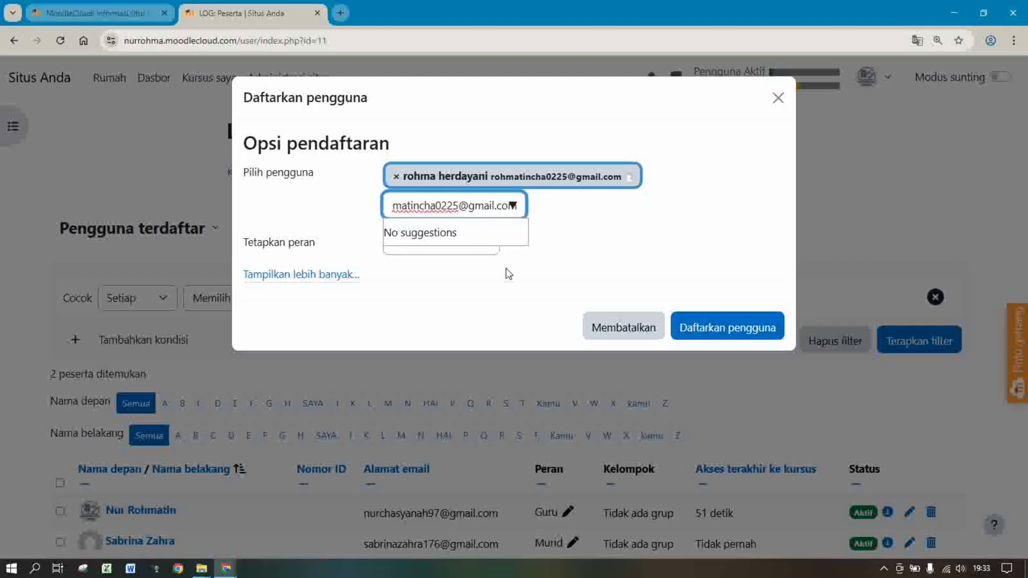
{"action": "left_click", "coordinate": [666, 247]}
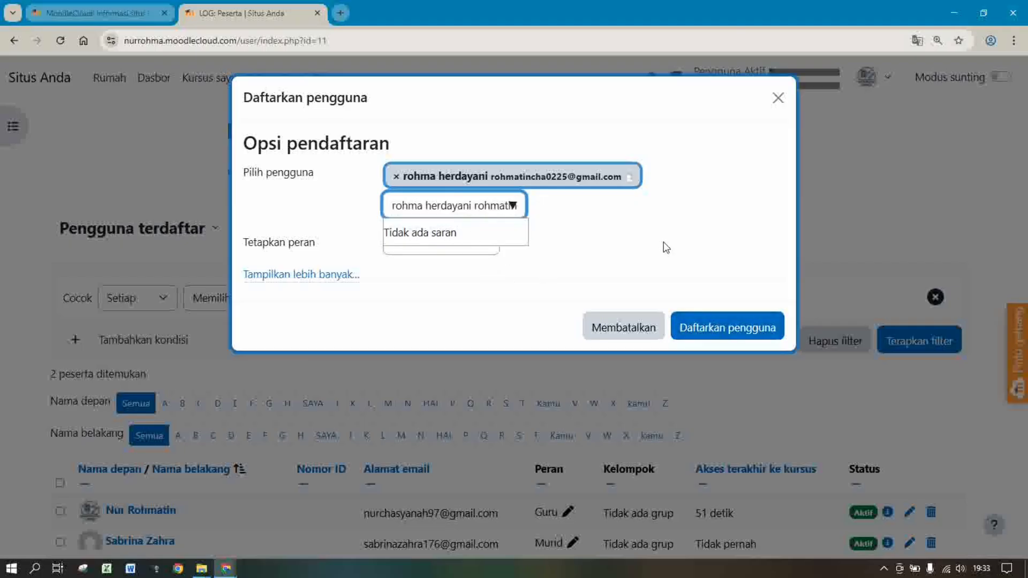
Confirm the student's enrolment and check the list now reports 3 peserta ditemukan
{"action": "left_click", "coordinate": [708, 331]}
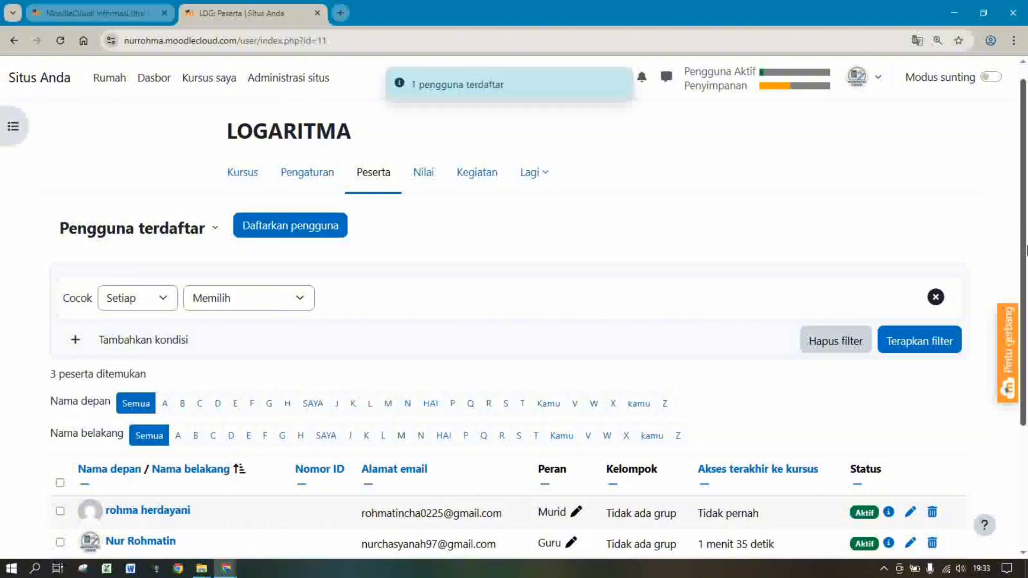
{"action": "scroll", "coordinate": [498, 364], "scroll_direction": "down", "scroll_amount": 3}
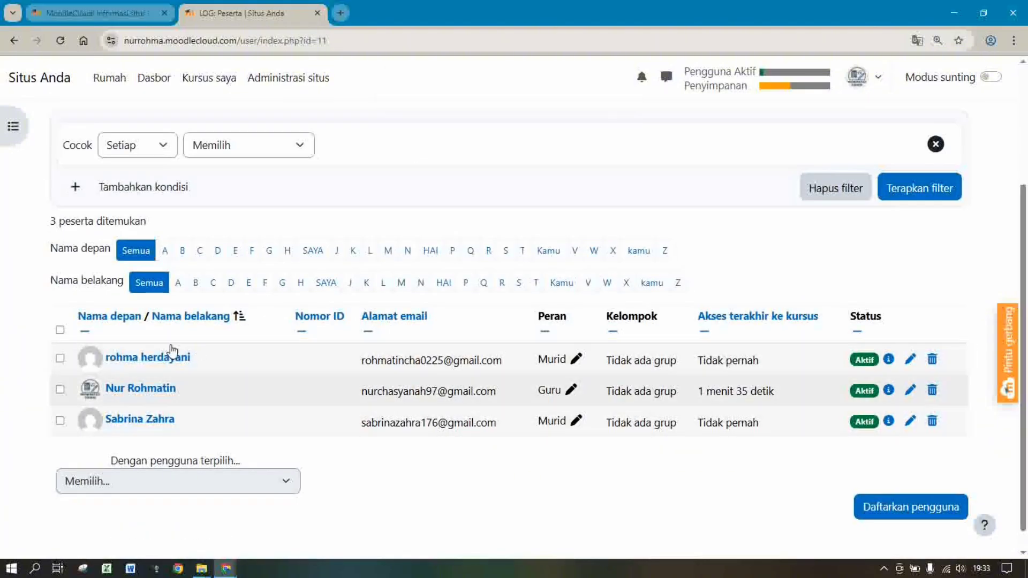
{"action": "scroll", "coordinate": [1027, 263], "scroll_direction": "up", "scroll_amount": 3}
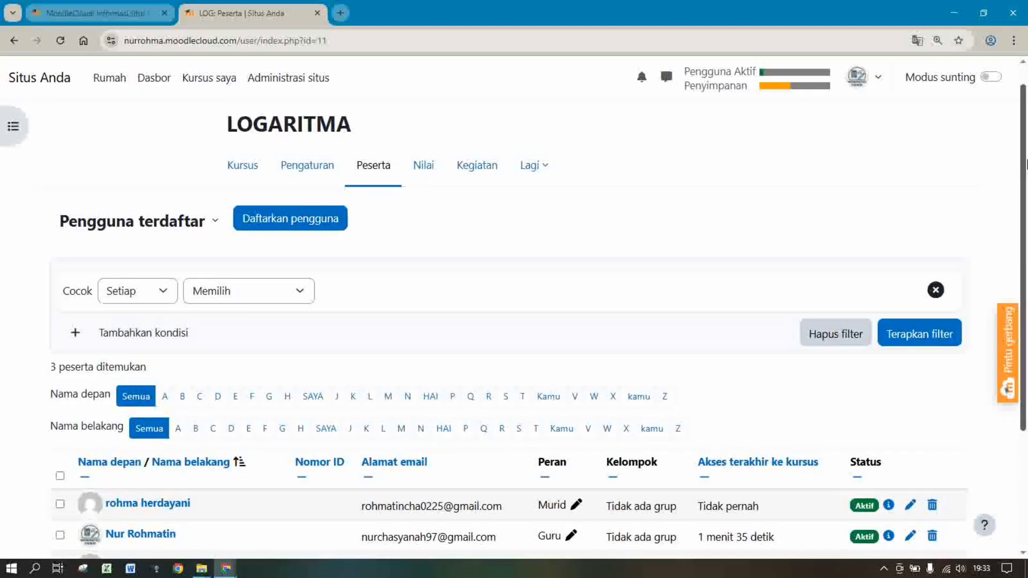
{"action": "scroll", "coordinate": [1027, 345], "scroll_direction": "down", "scroll_amount": 4}
{"action": "scroll", "coordinate": [1026, 342], "scroll_direction": "up", "scroll_amount": 4}
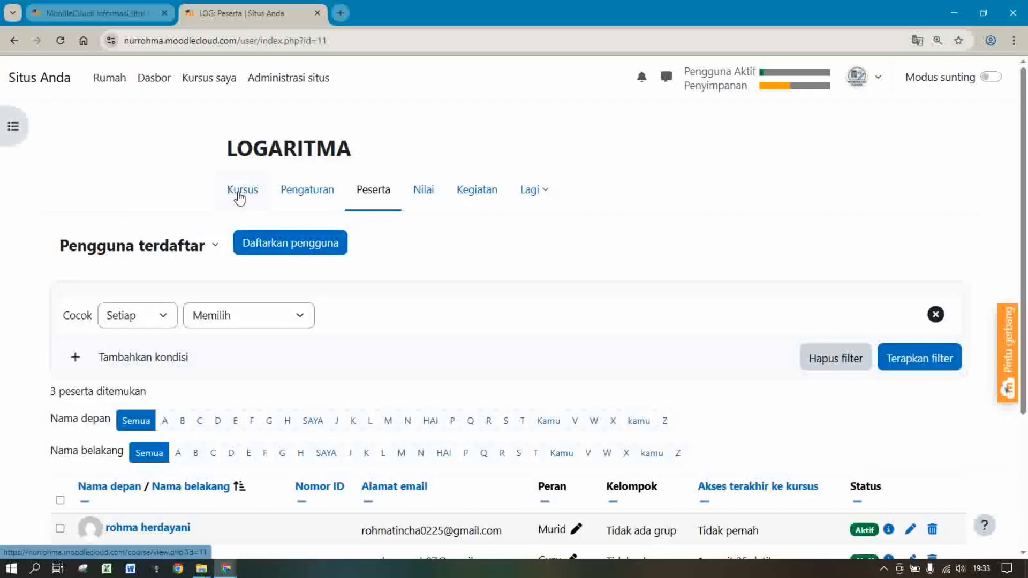
Review the grader report's empty Kehadiran and Diskusi columns, then open the account menu
{"action": "left_click", "coordinate": [418, 205]}
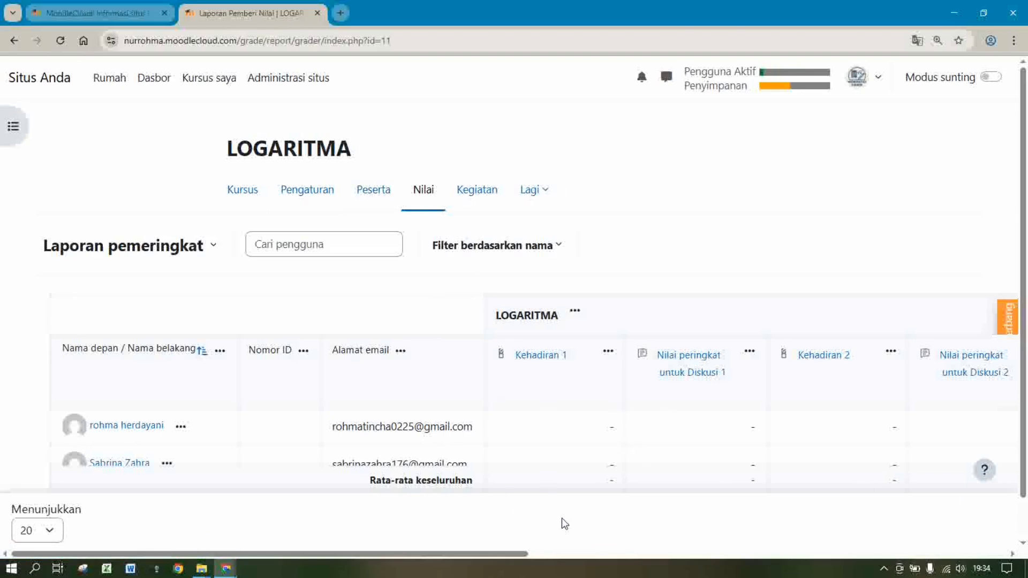
{"action": "left_click_drag", "start_coordinate": [507, 551], "coordinate": [575, 558]}
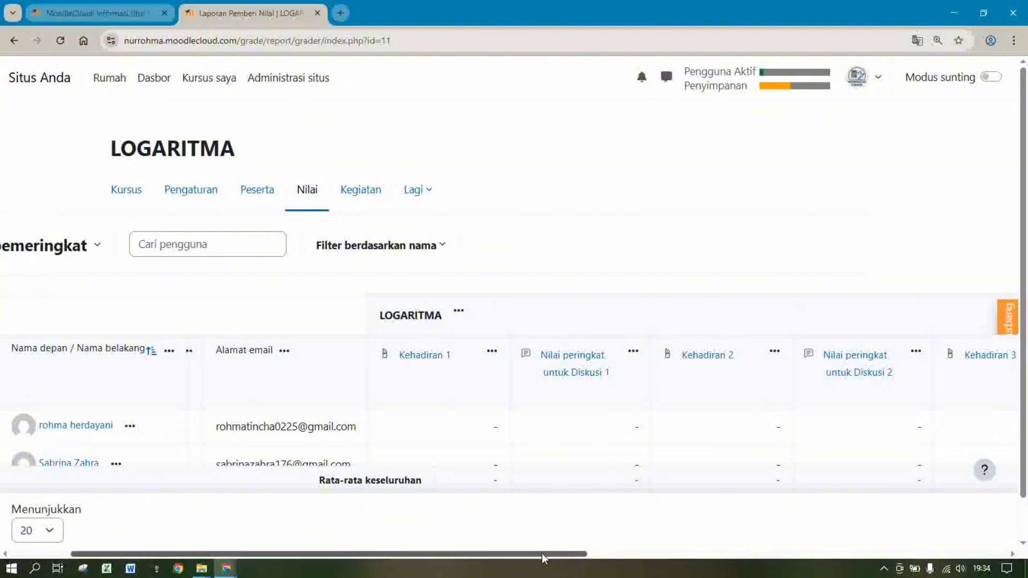
{"action": "left_click_drag", "start_coordinate": [542, 553], "coordinate": [659, 555]}
{"action": "left_click", "coordinate": [662, 571]}
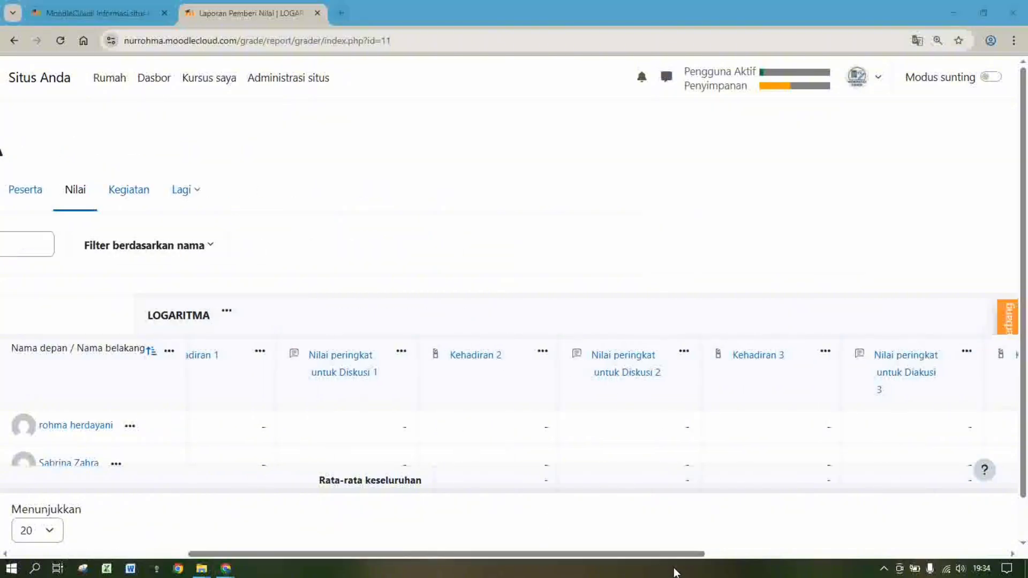
{"action": "left_click", "coordinate": [689, 558]}
{"action": "left_click_drag", "start_coordinate": [689, 559], "coordinate": [457, 486]}
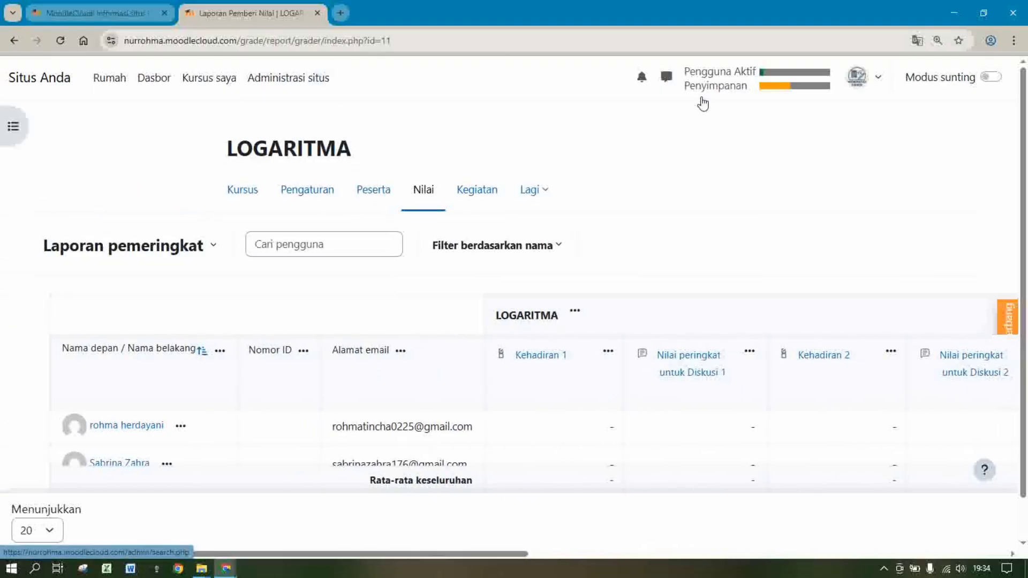
{"action": "left_click", "coordinate": [879, 87]}
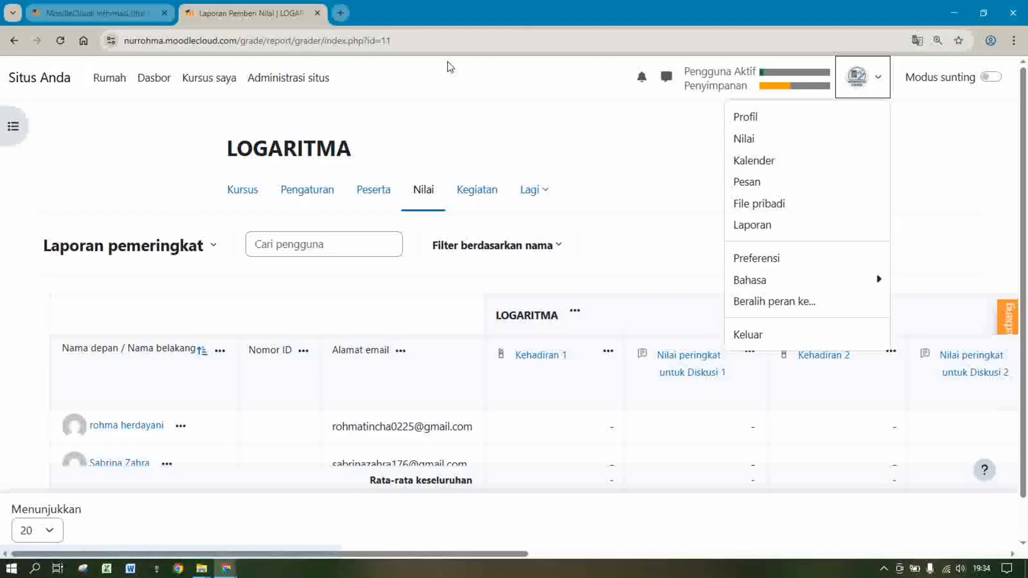
Log out of the teacher account with Keluar from the user menu
{"action": "left_click", "coordinate": [106, 13]}
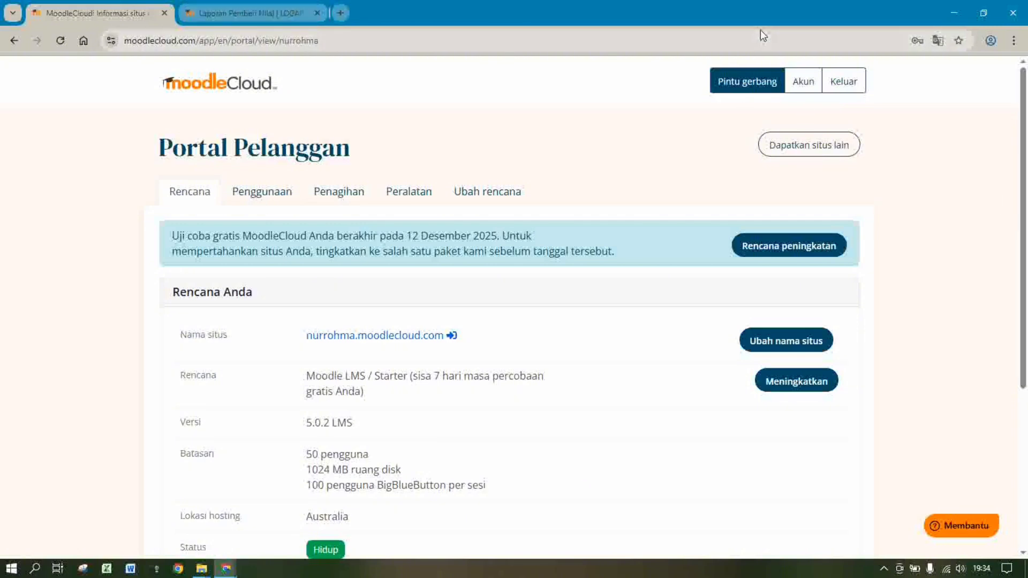
{"action": "left_click", "coordinate": [285, 7]}
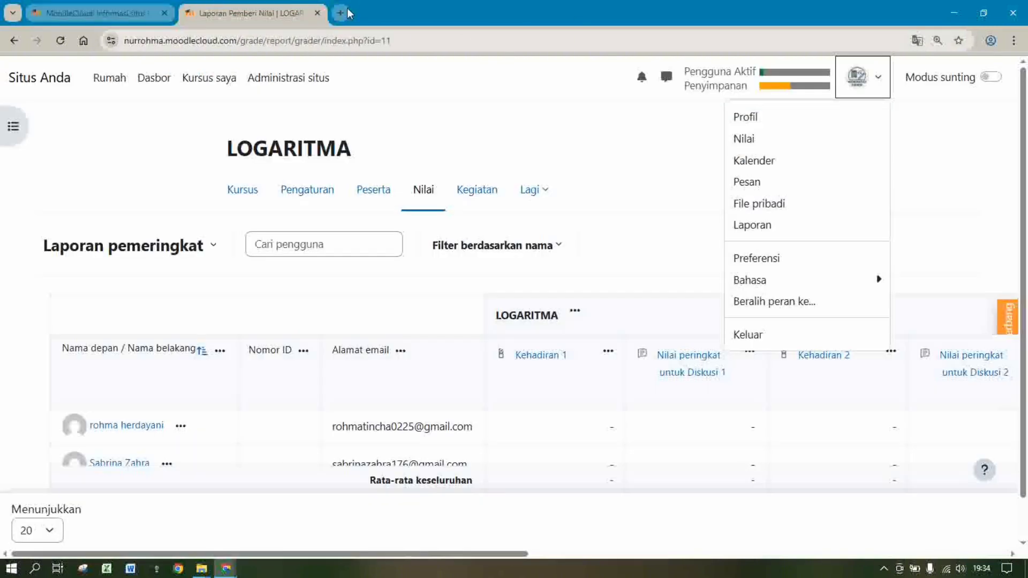
{"action": "left_click", "coordinate": [758, 336]}
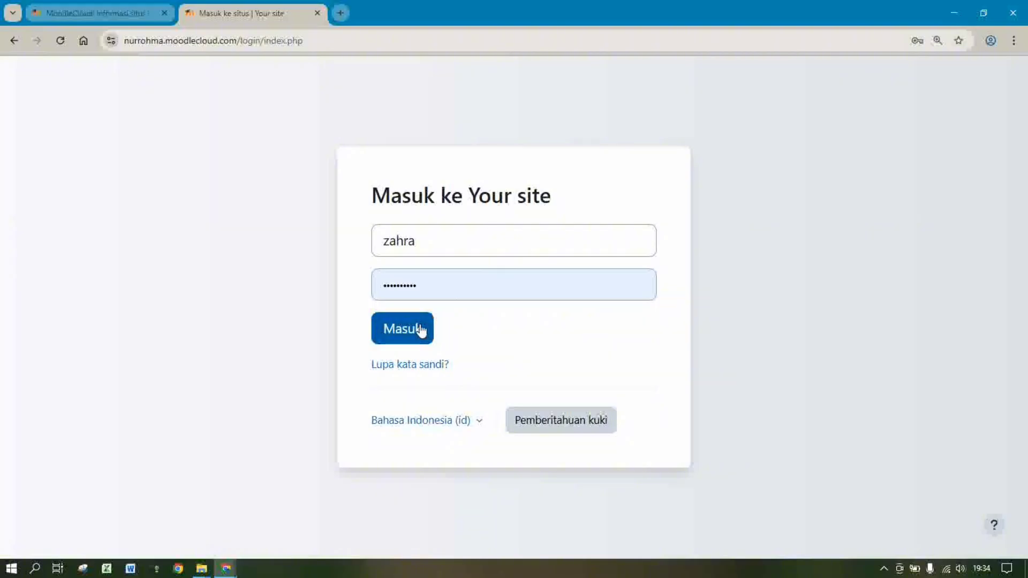
Log in as the student and view Kursusku, listing BILANGAN BERPANGKAT (EKSPONEN) X and LOGARITMA
{"action": "left_click", "coordinate": [422, 330]}
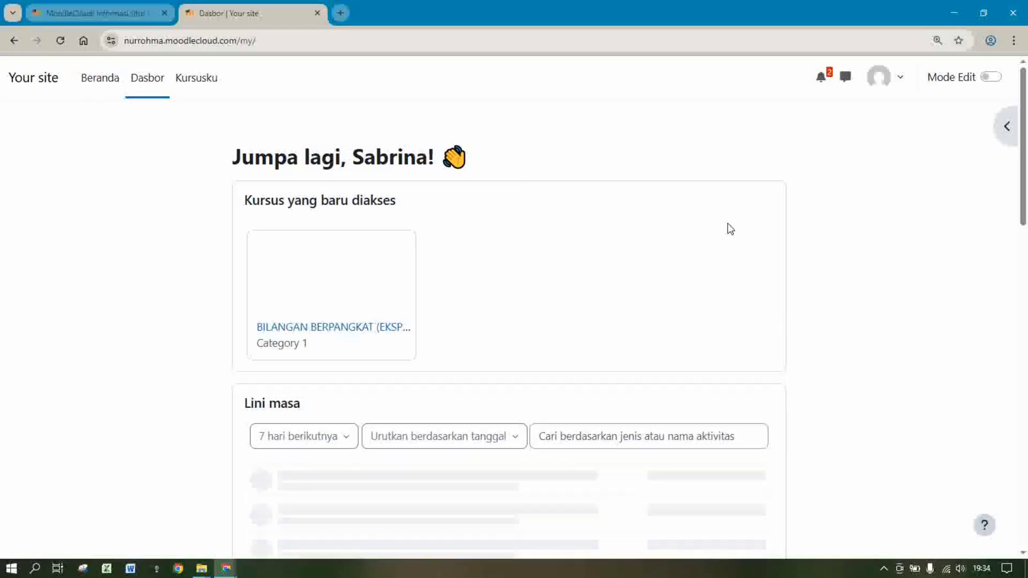
{"action": "mouse_move", "coordinate": [1025, 156]}
{"action": "left_mouse_down"}
{"action": "mouse_move", "coordinate": [1027, 298]}
{"action": "mouse_move", "coordinate": [1026, 154]}
{"action": "left_mouse_up"}
{"action": "left_click", "coordinate": [196, 79]}
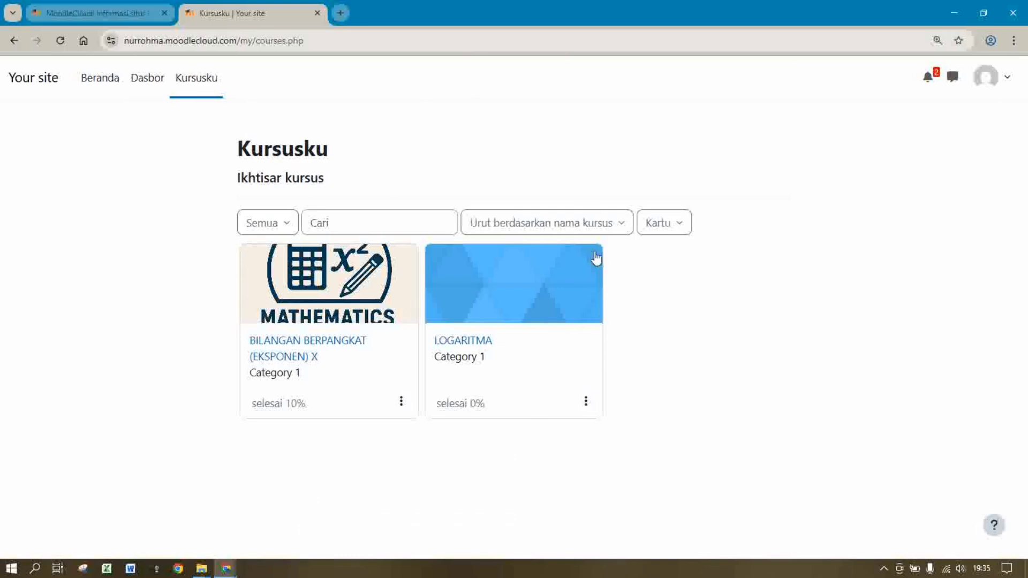
Enter the LOGARITMA course and open its Forum perkenalan
{"action": "left_click", "coordinate": [486, 342]}
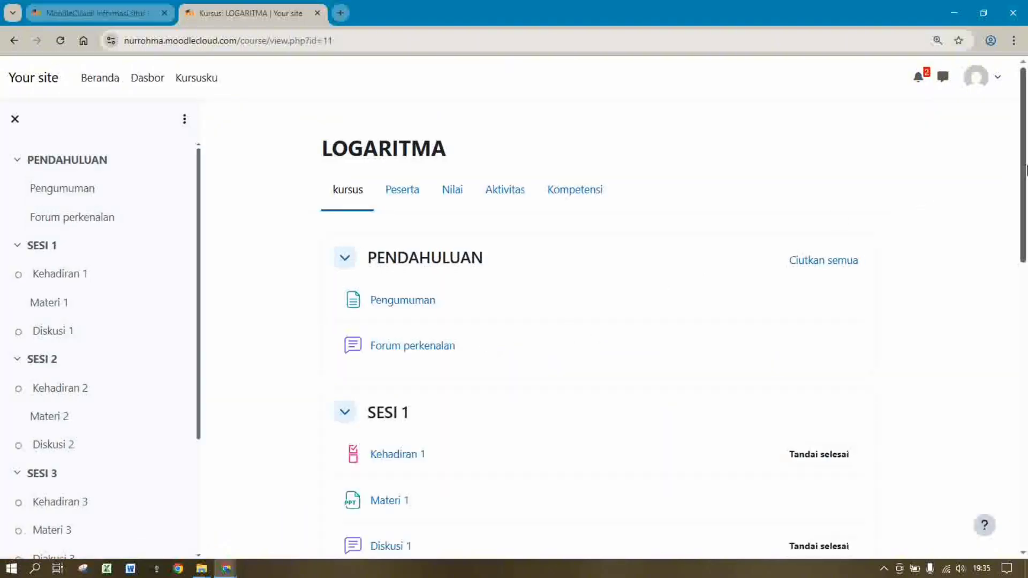
{"action": "scroll", "coordinate": [531, 218], "scroll_direction": "down", "scroll_amount": 1}
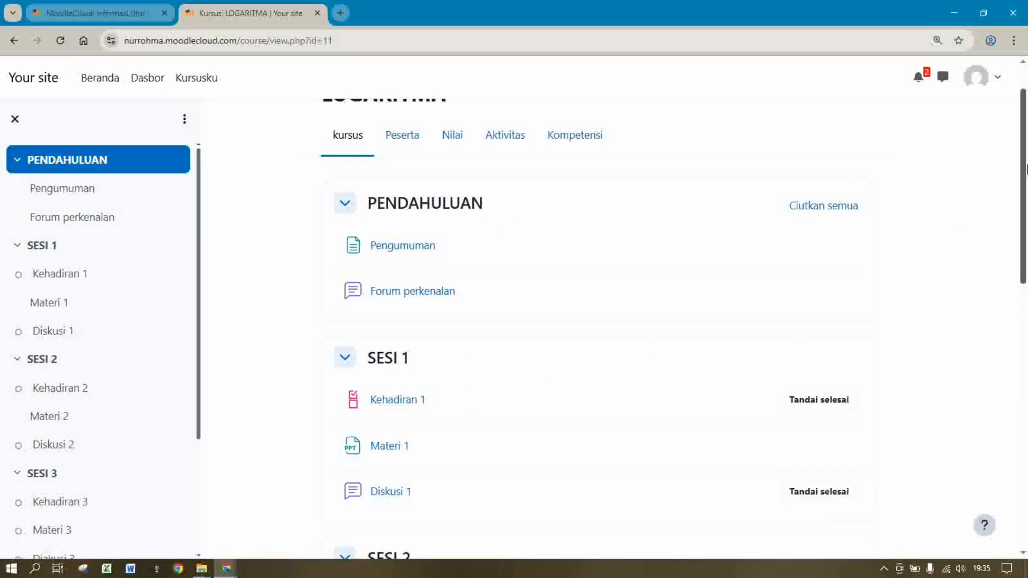
{"action": "left_click_drag", "start_coordinate": [1026, 169], "coordinate": [1027, 177]}
{"action": "left_click", "coordinate": [413, 270]}
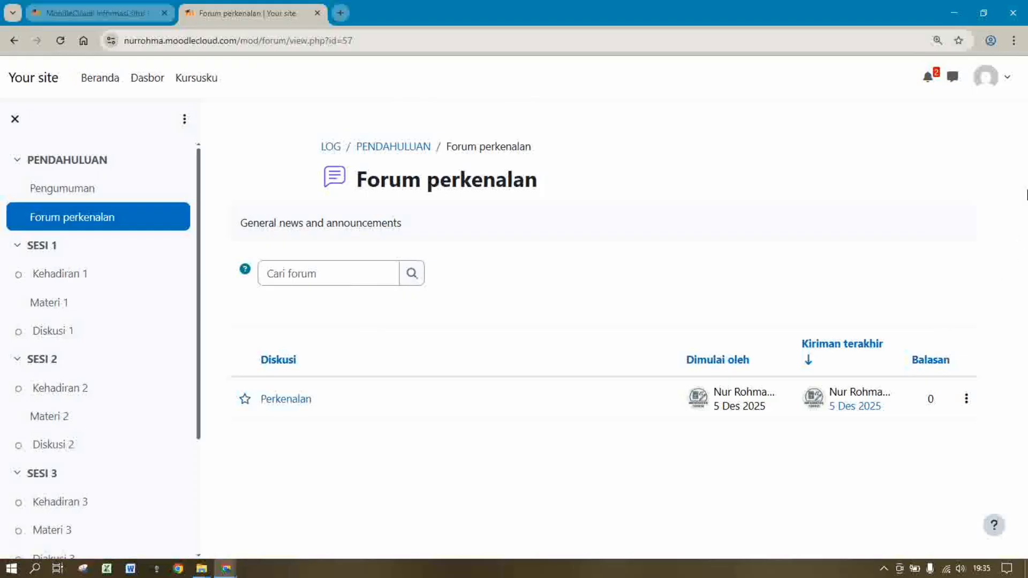
Read the Perkenalan discussion, then go to the SESI 1 section
{"action": "right_click", "coordinate": [614, 182]}
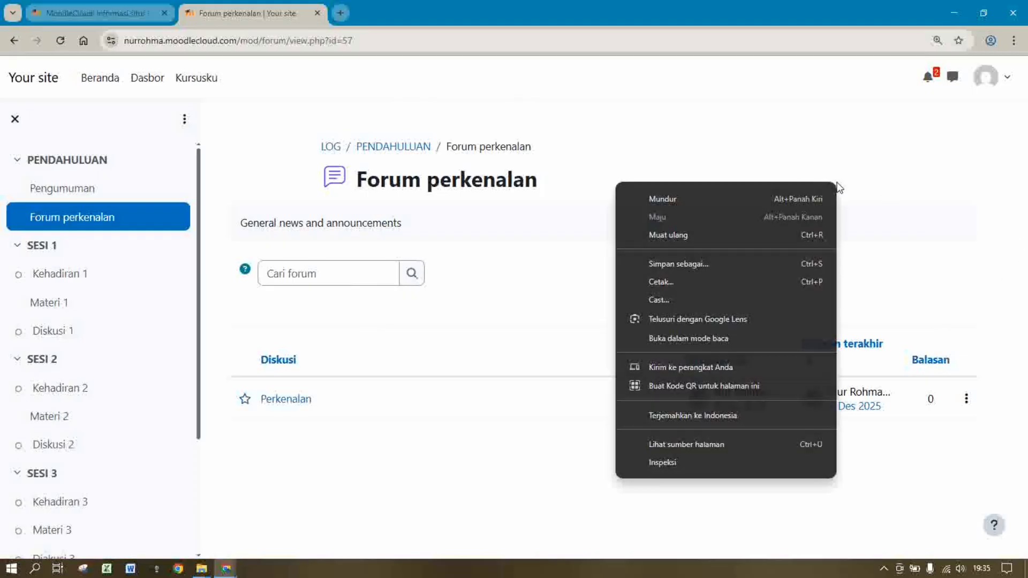
{"action": "left_click", "coordinate": [594, 186]}
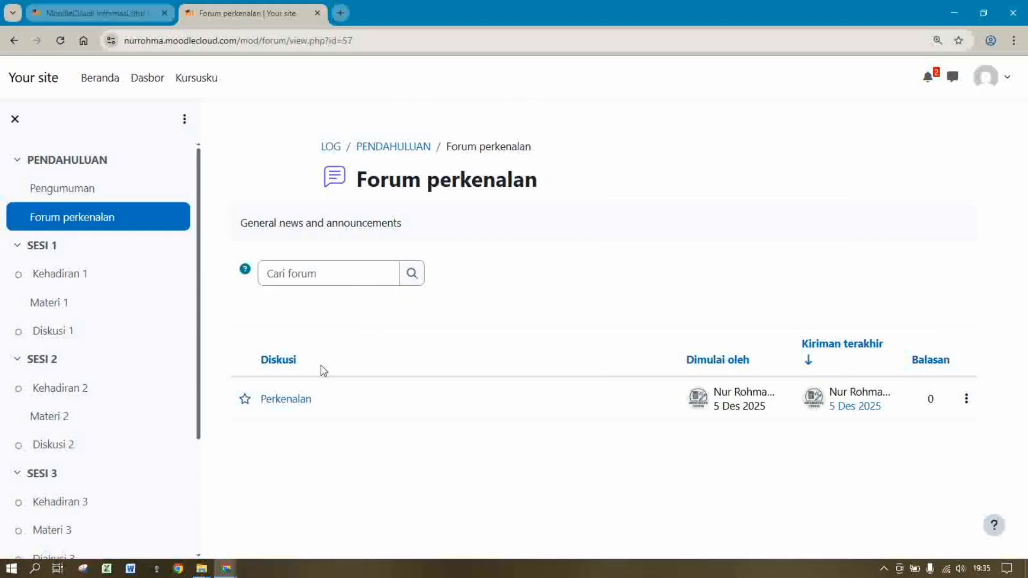
{"action": "left_click", "coordinate": [303, 399]}
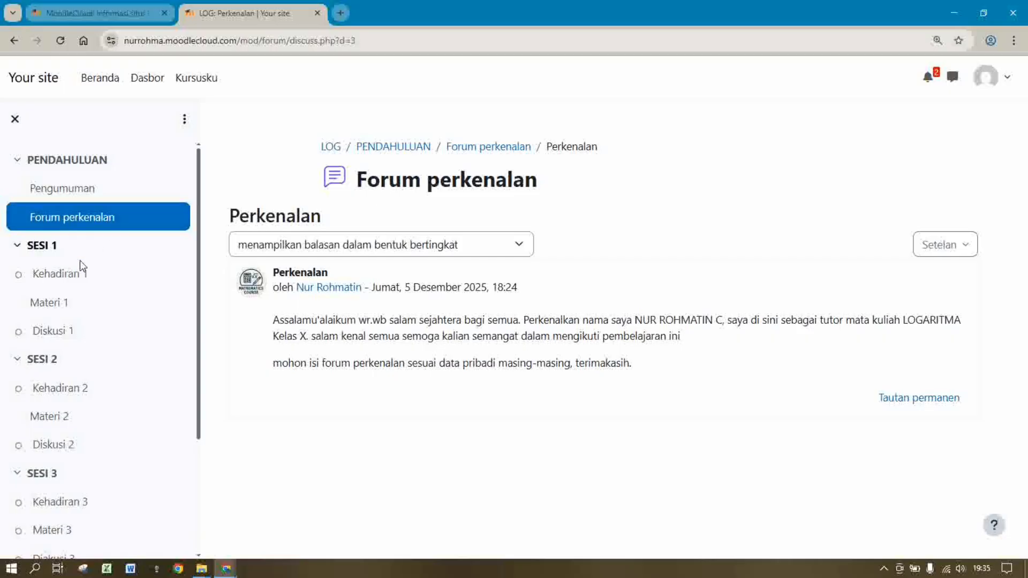
{"action": "left_click", "coordinate": [41, 249]}
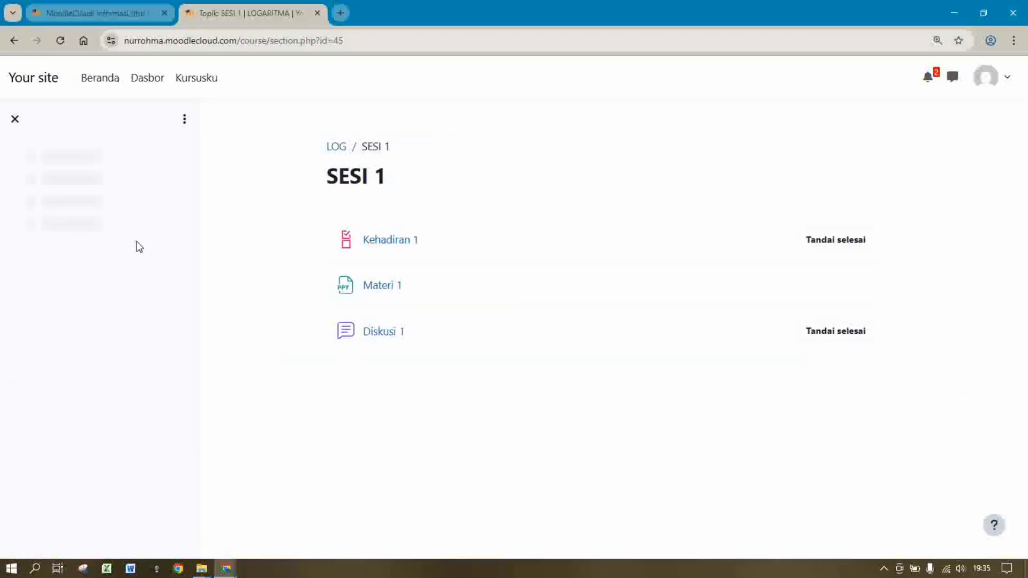
Tick the Kehadiran 1 attendance item and mark the activity as done
{"action": "left_click", "coordinate": [398, 241]}
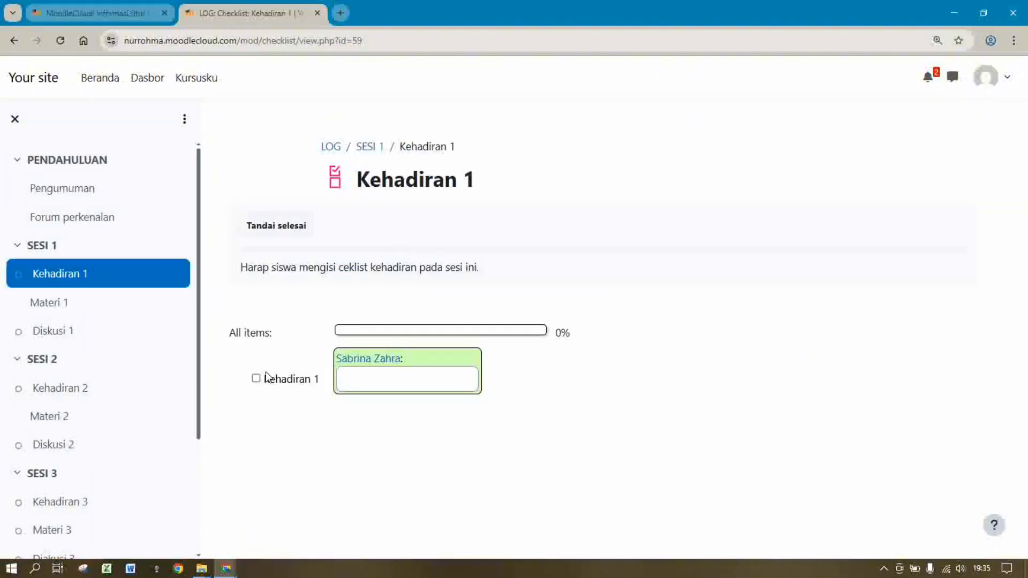
{"action": "left_click", "coordinate": [255, 379]}
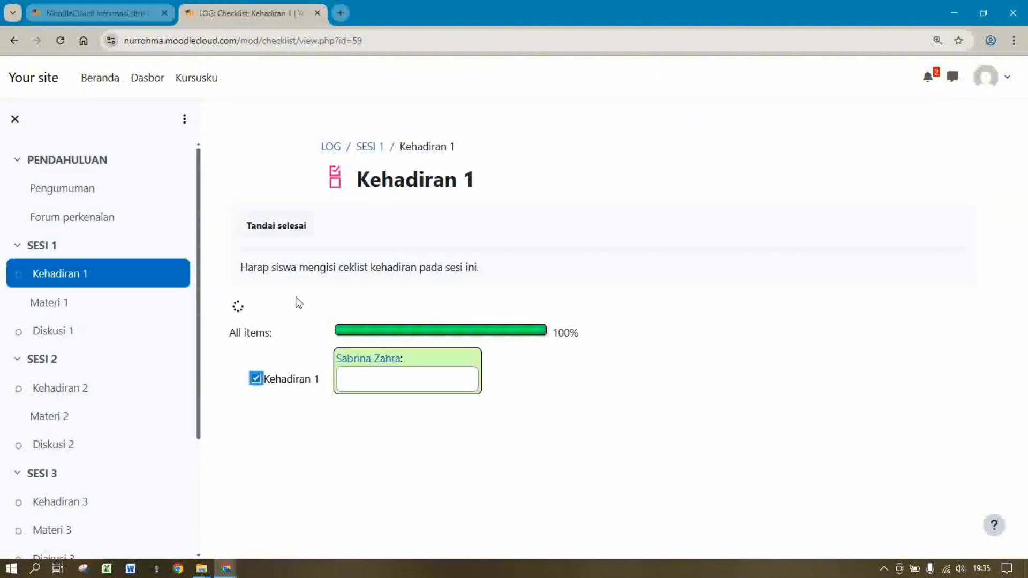
{"action": "left_click", "coordinate": [279, 227]}
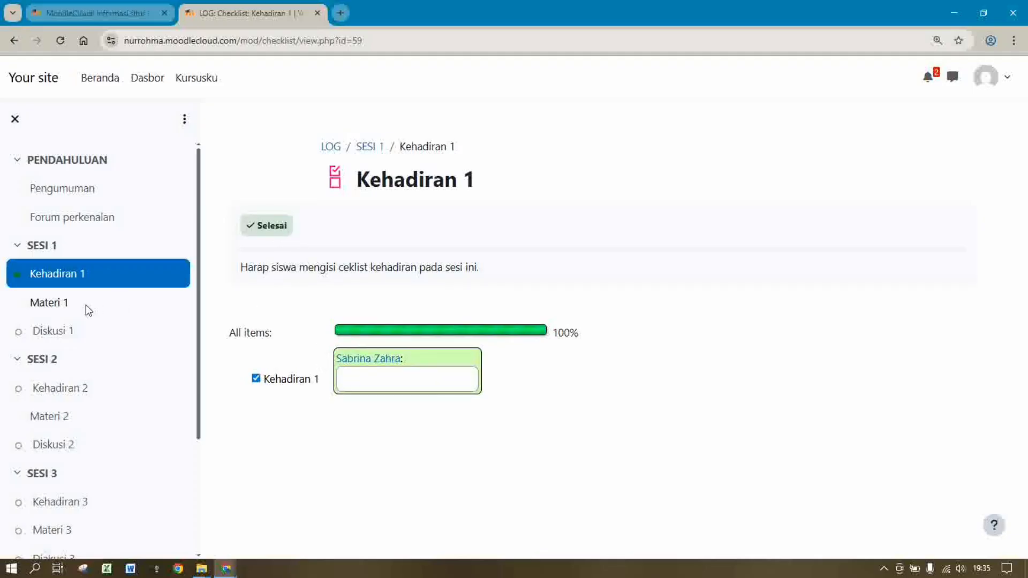
Download the Logaritma.ppt slides from Materi 1, then go to the Diskusi 1 forum
{"action": "left_click", "coordinate": [56, 308]}
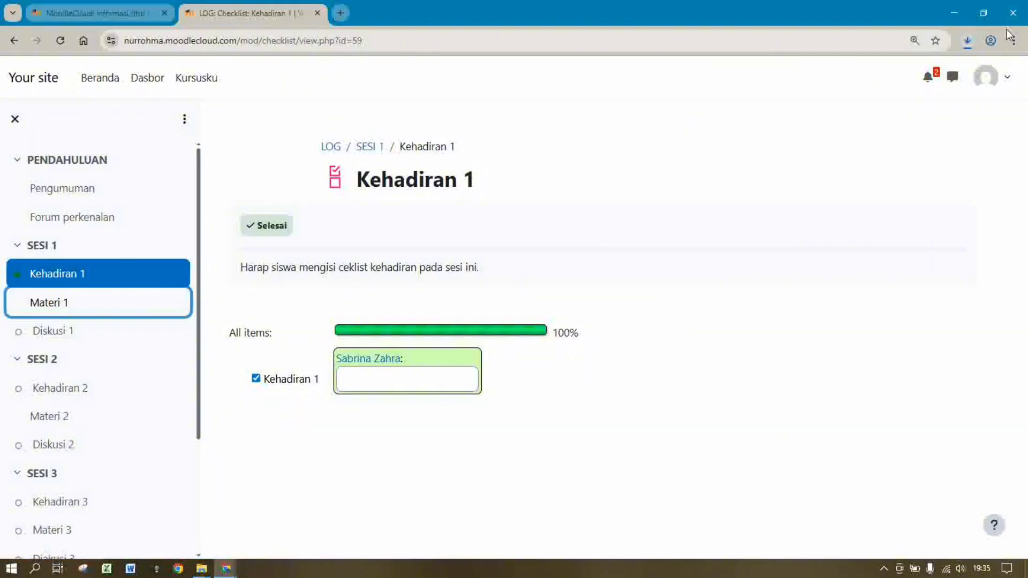
{"action": "left_click", "coordinate": [47, 334]}
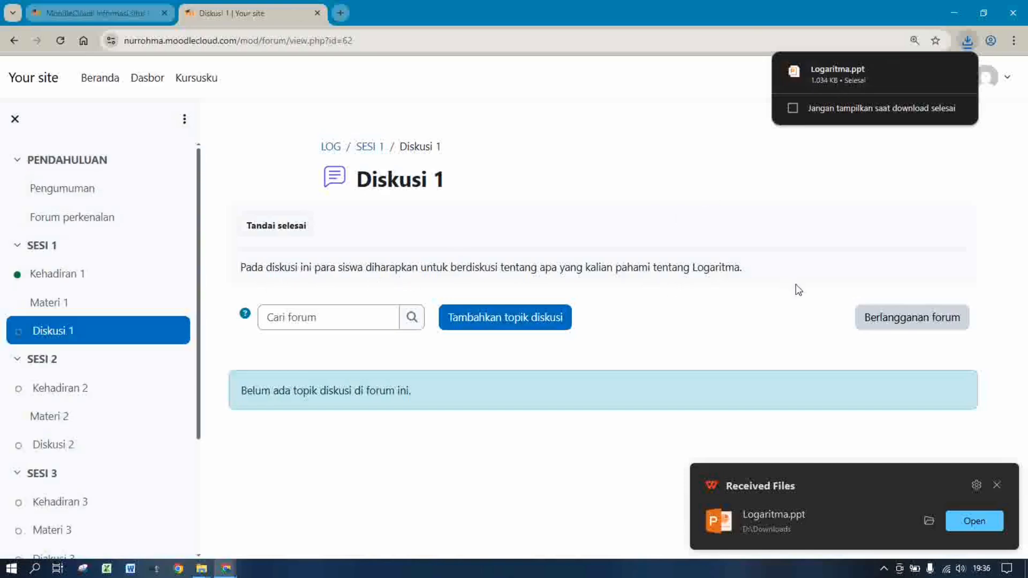
Add a Diskusi 1 topic with subject 'ijin menanggapi diskusi ini' and place the cursor in Pesan
{"action": "left_click", "coordinate": [540, 324]}
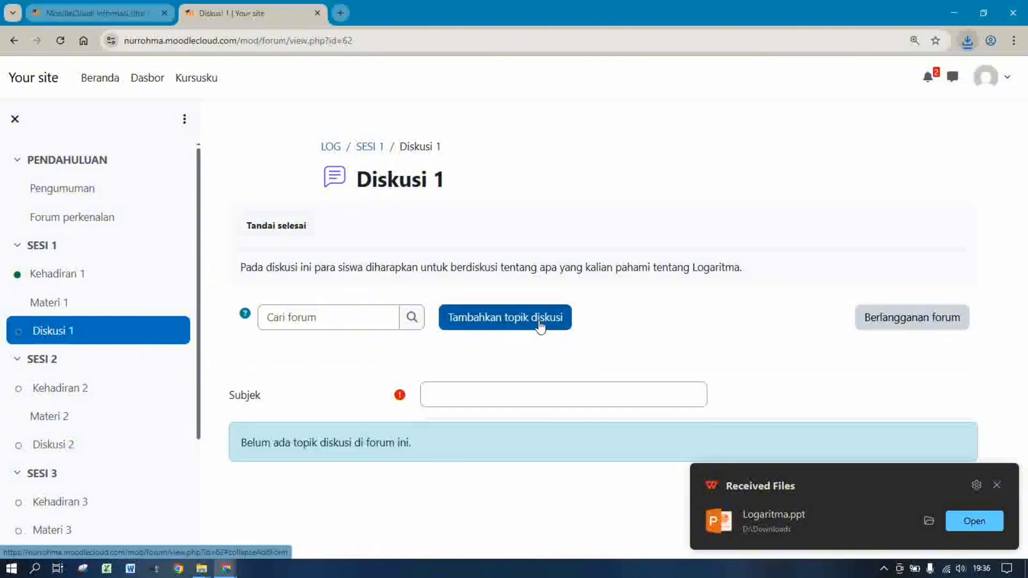
{"action": "left_click", "coordinate": [494, 404]}
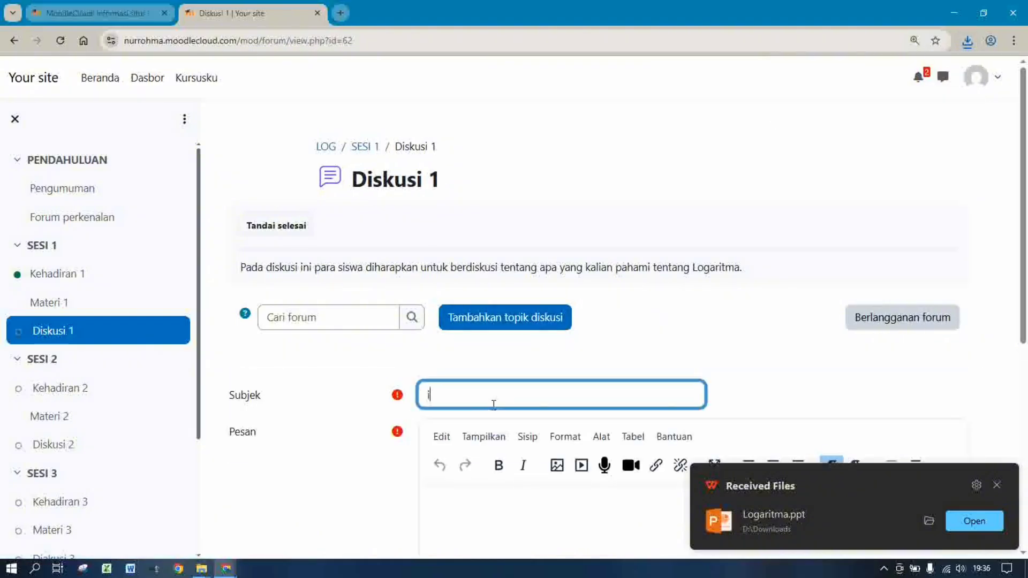
{"action": "type", "text": "ijin m"}
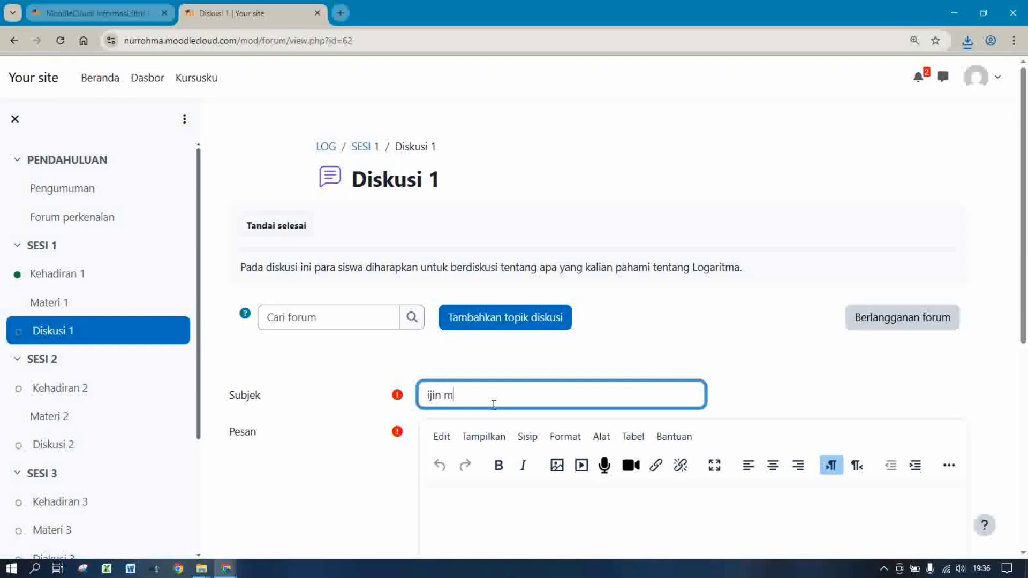
{"action": "type", "text": "enjawab"}
{"action": "key", "text": "BackSpace"}
{"action": "key", "text": "BackSpace"}
{"action": "key", "text": "BackSpace"}
{"action": "type", "text": "anggapi diskusi ini"}
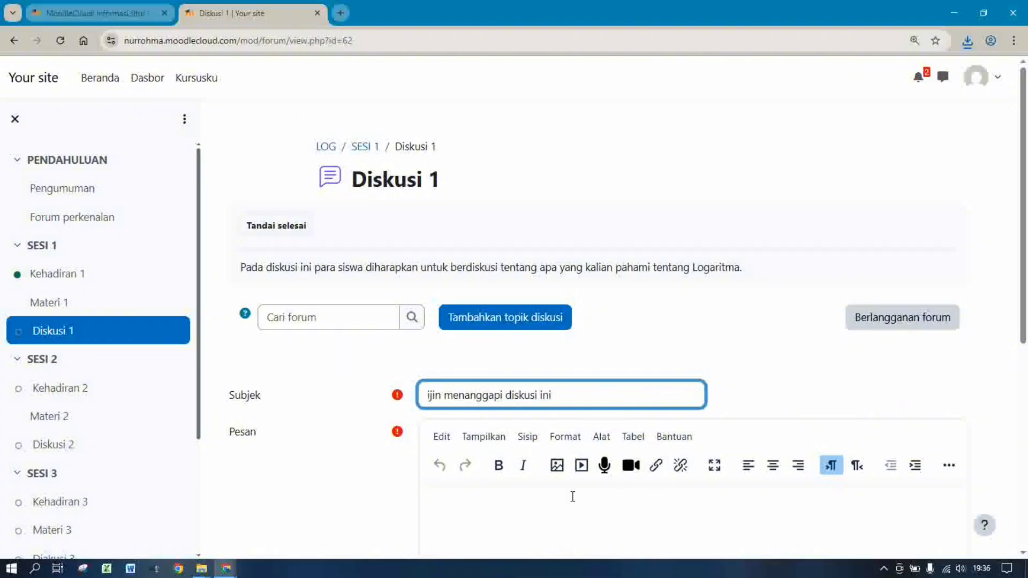
{"action": "left_click", "coordinate": [563, 502]}
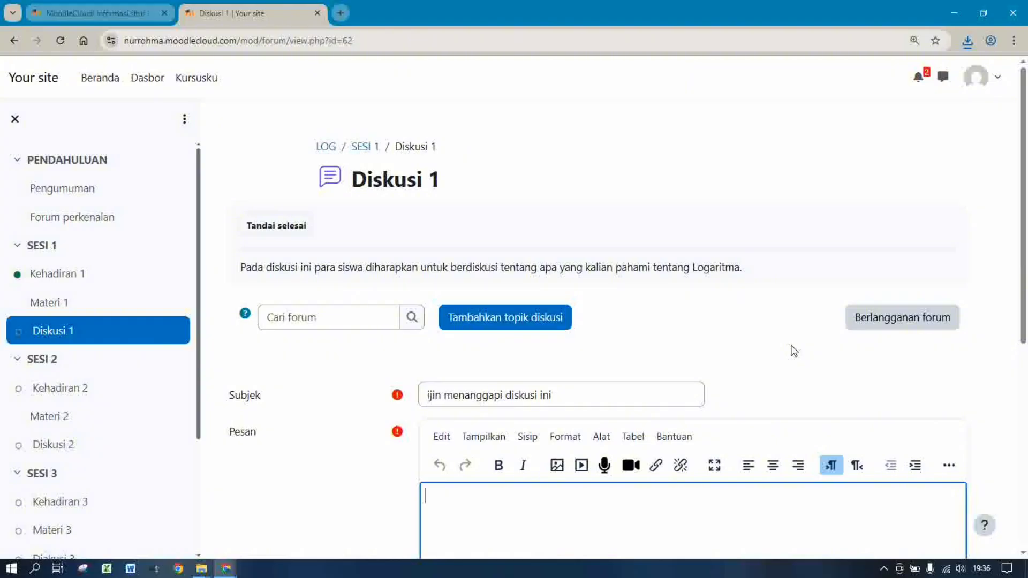
Write 'Logaritma adalah operasi kebalikan dari eksponen…' in Pesan and post it to Diskusi 1
{"action": "type", "text": "Logaritma adala"}
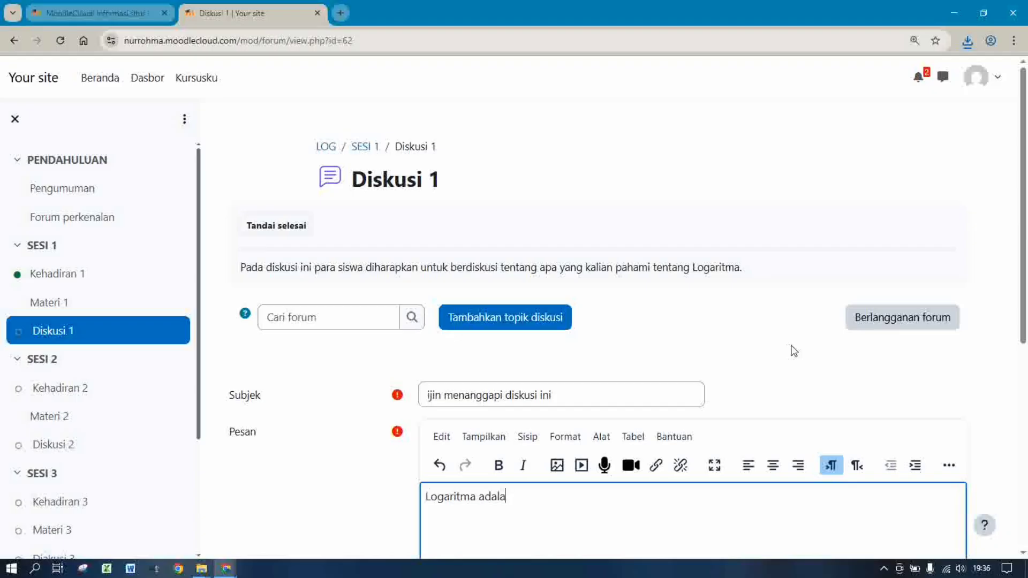
{"action": "type", "text": "h operasi kebalikan dari"}
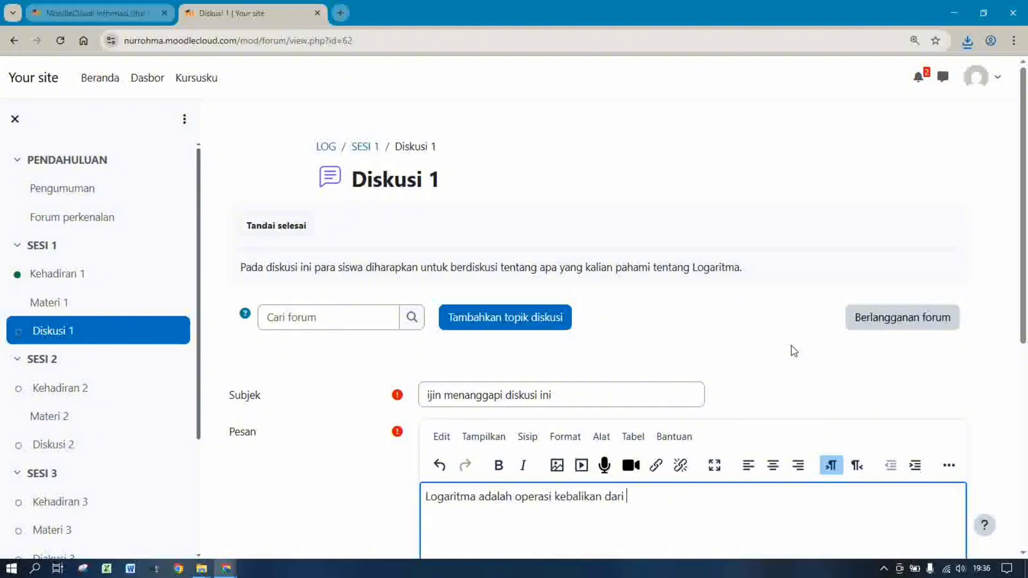
{"action": "type", "text": " eksponen"}
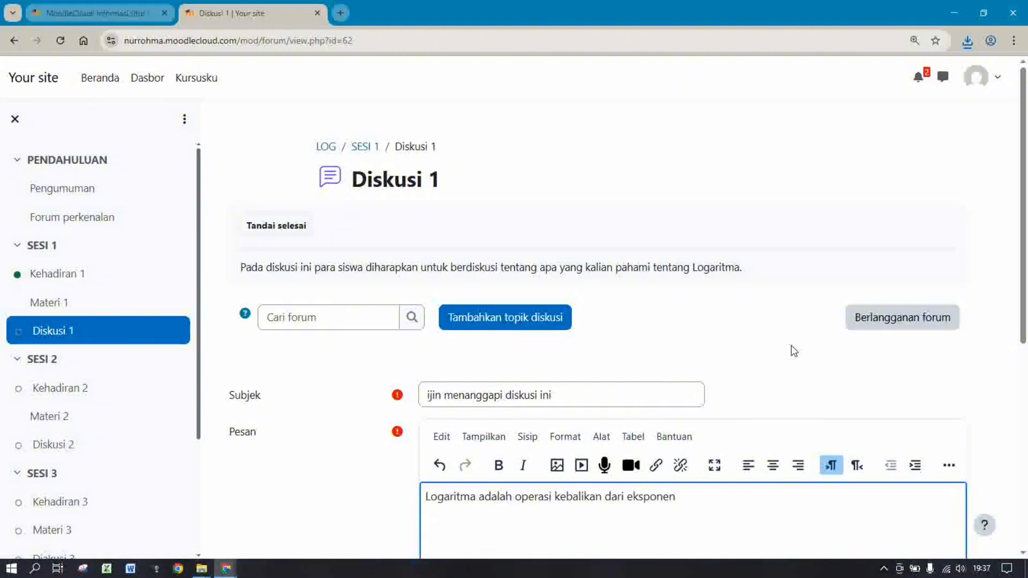
{"action": "type", "text": " taua pem"}
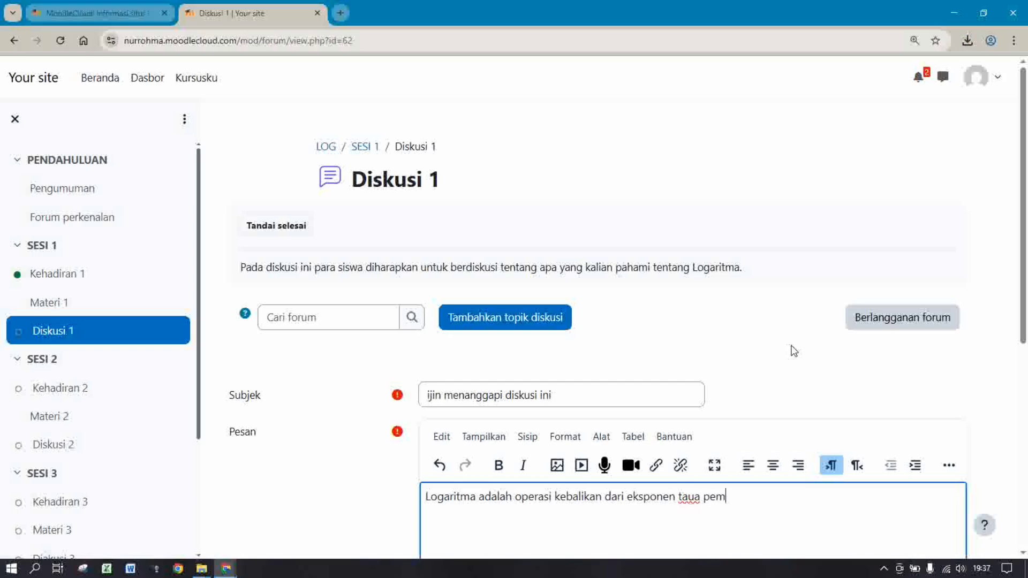
{"action": "type", "text": "ang"}
{"action": "key", "text": "BackSpace"}
{"action": "key", "text": "BackSpace"}
{"action": "key", "text": "BackSpace"}
{"action": "type", "text": "pemangkatan. atau"}
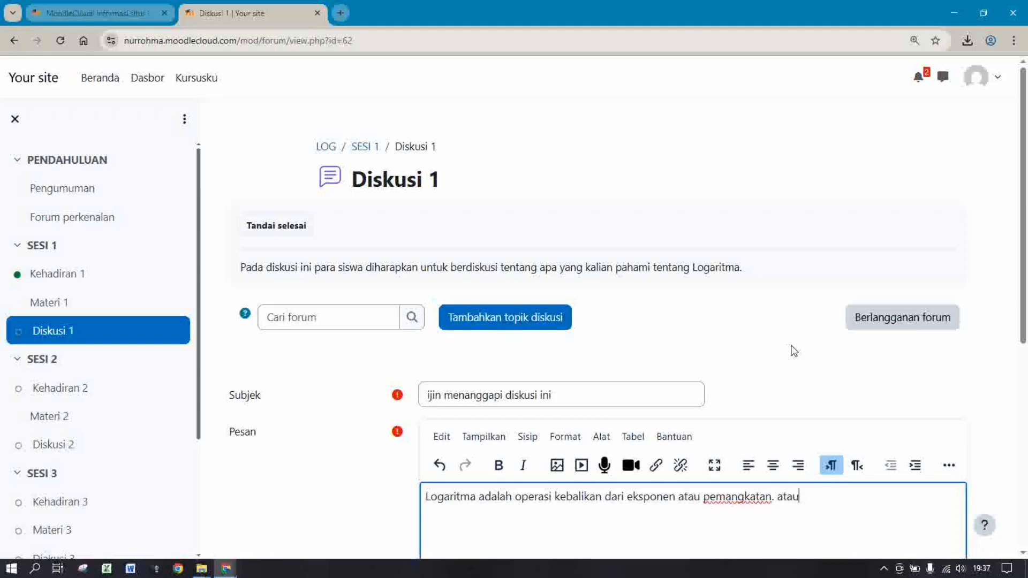
{"action": "type", "text": "tuk mencari besar"}
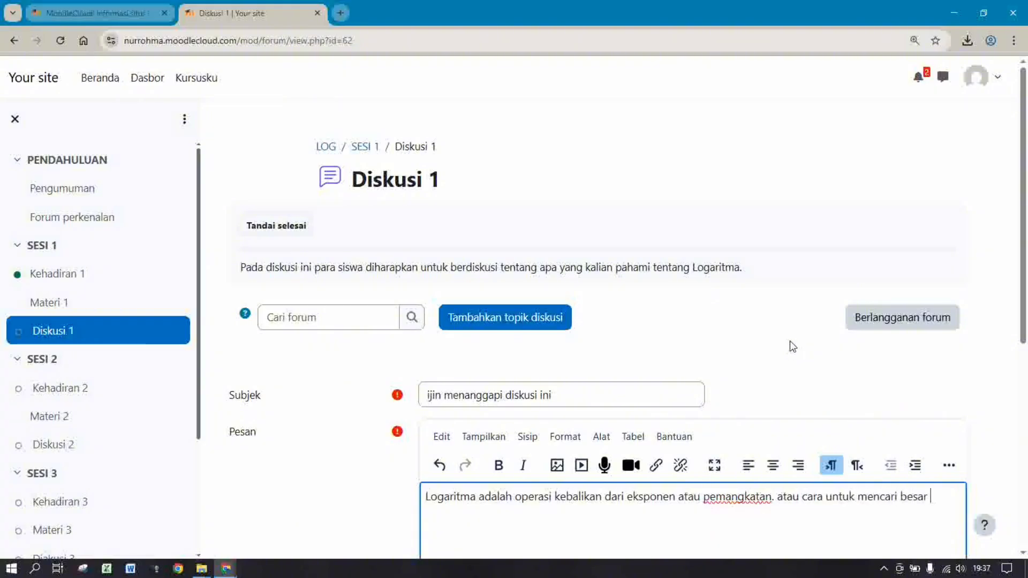
{"action": "type", "text": " pangkat suat"}
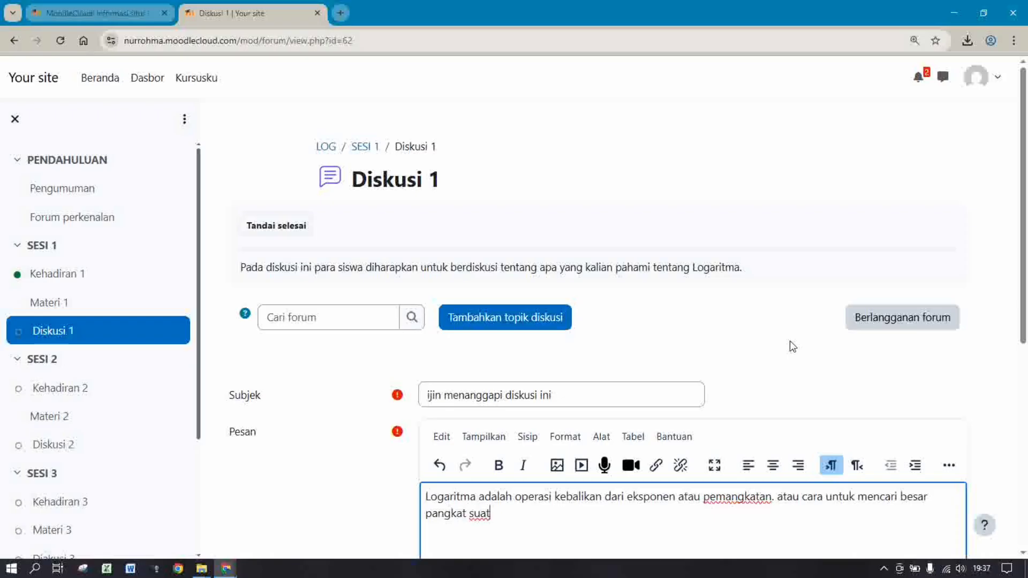
{"action": "type", "text": "u bilangan "}
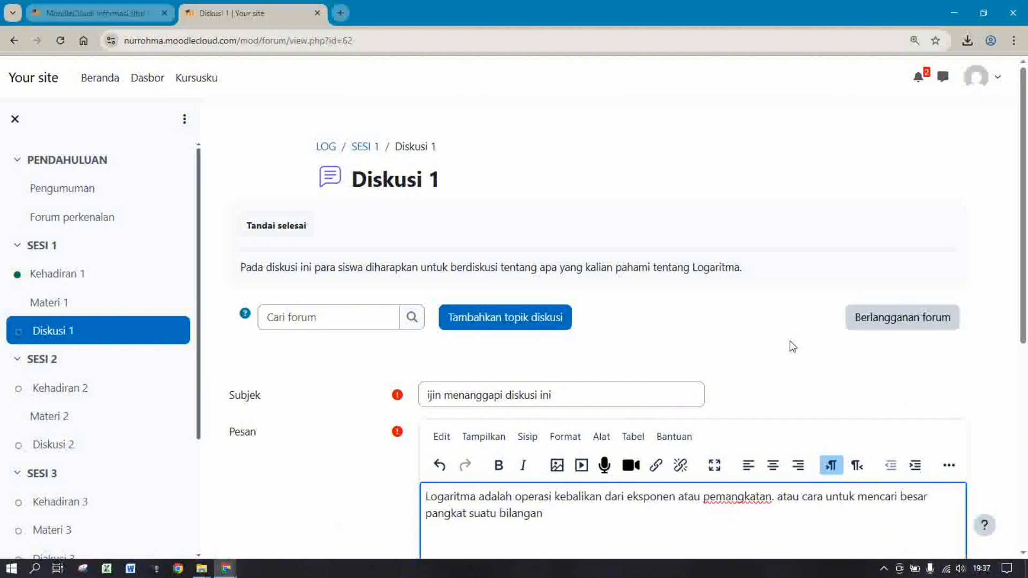
{"action": "type", "text": "pokok."}
{"action": "scroll", "coordinate": [1026, 327], "scroll_direction": "down", "scroll_amount": 2}
{"action": "scroll", "coordinate": [1025, 328], "scroll_direction": "down", "scroll_amount": 5}
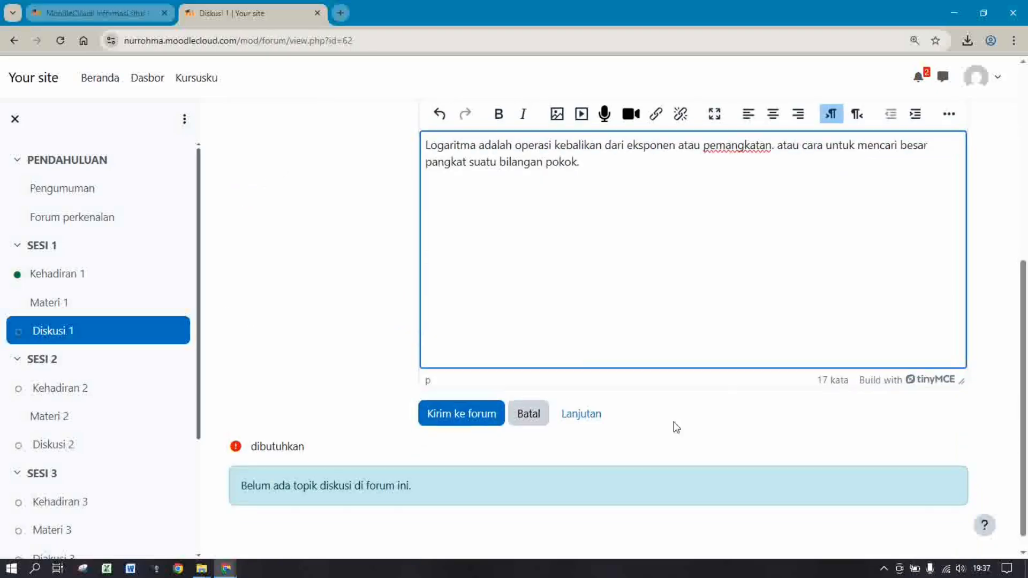
{"action": "left_click", "coordinate": [479, 424]}
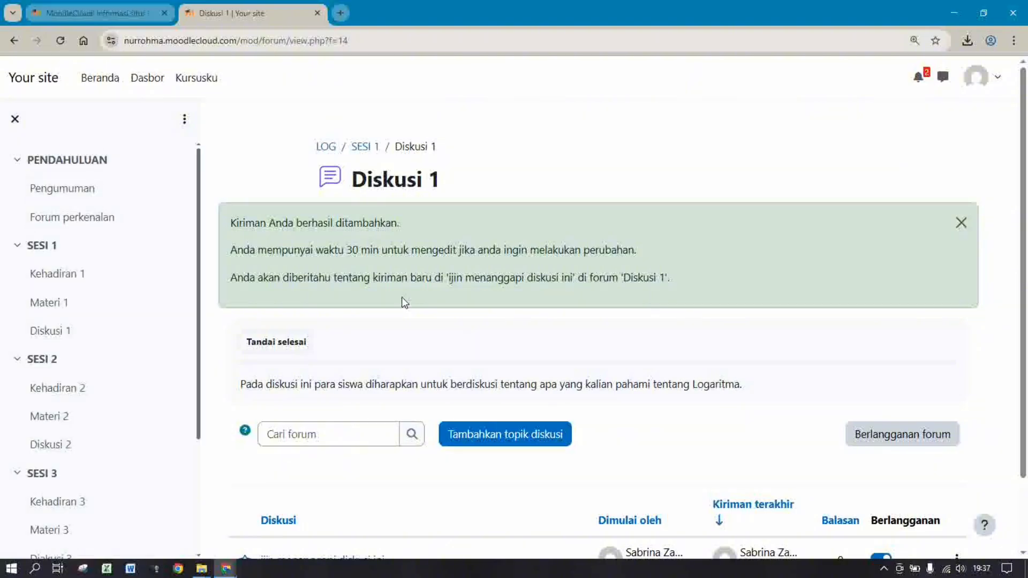
Tick the Kehadiran 2 attendance item and mark Kehadiran 2 as done
{"action": "left_click_drag", "start_coordinate": [1026, 212], "coordinate": [1025, 303]}
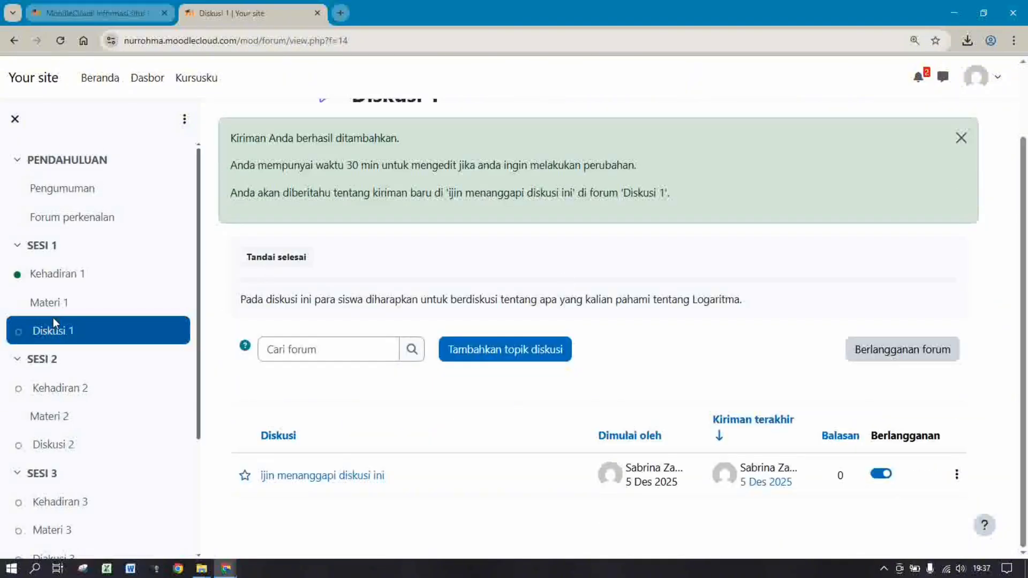
{"action": "left_click", "coordinate": [41, 394]}
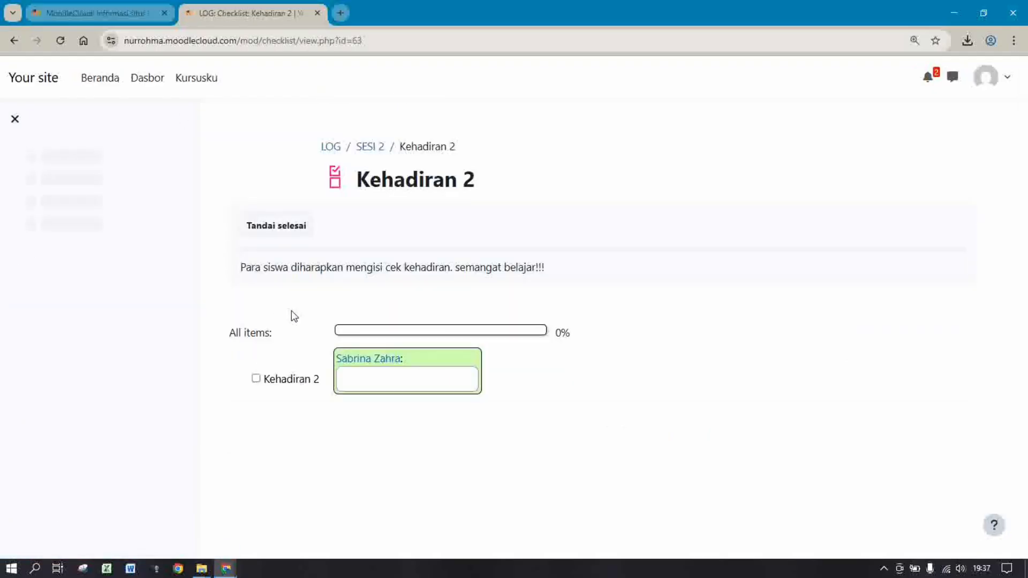
{"action": "left_click", "coordinate": [256, 379]}
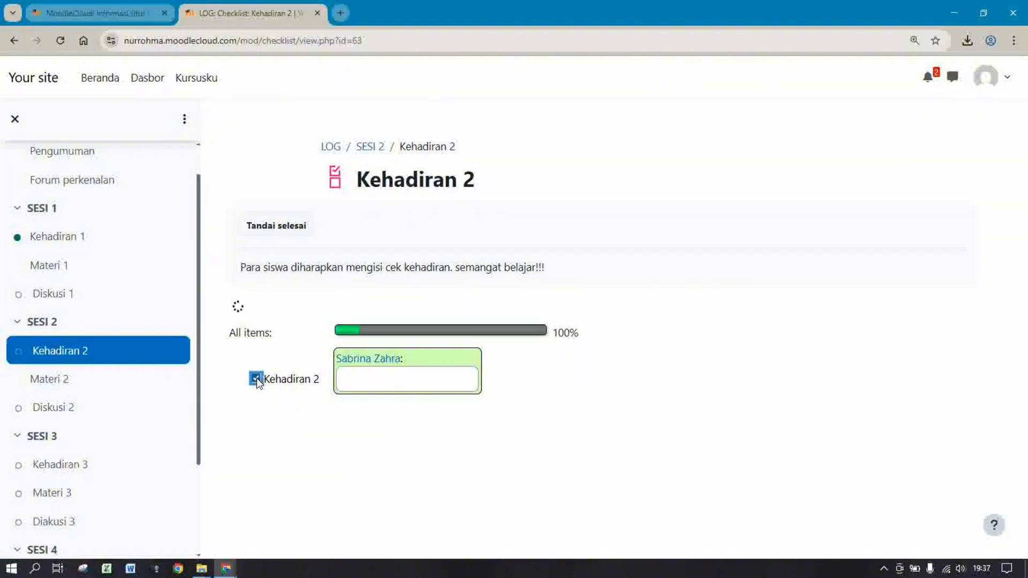
{"action": "left_click", "coordinate": [283, 228]}
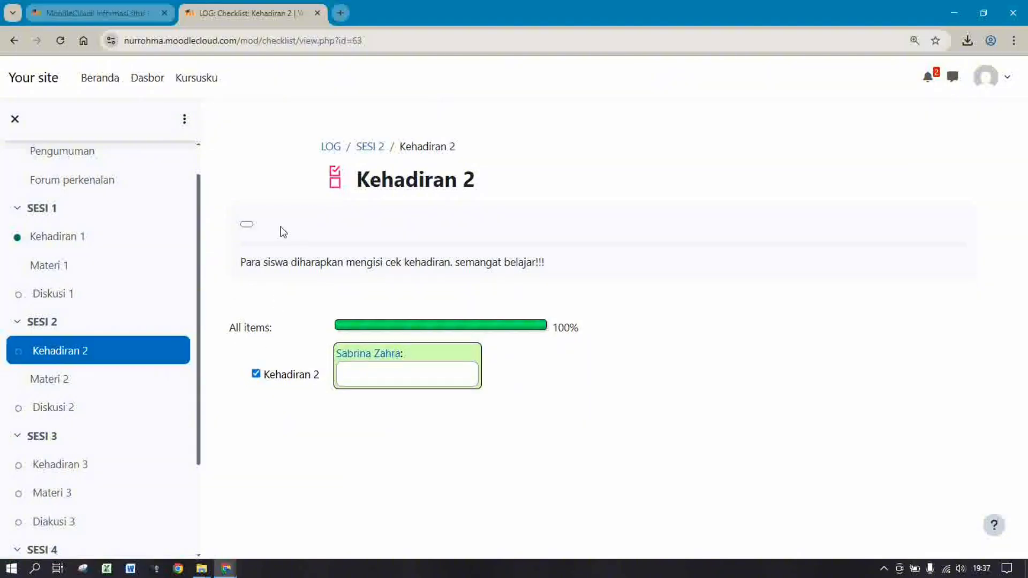
Return to the Diskusi 1 forum and mark it as done
{"action": "left_click", "coordinate": [35, 297]}
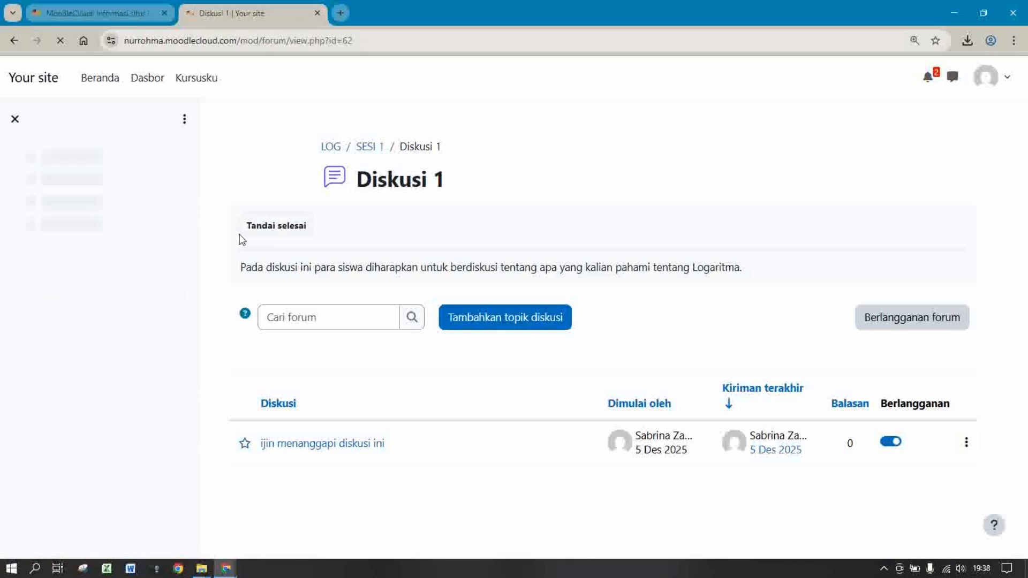
{"action": "left_click", "coordinate": [258, 226]}
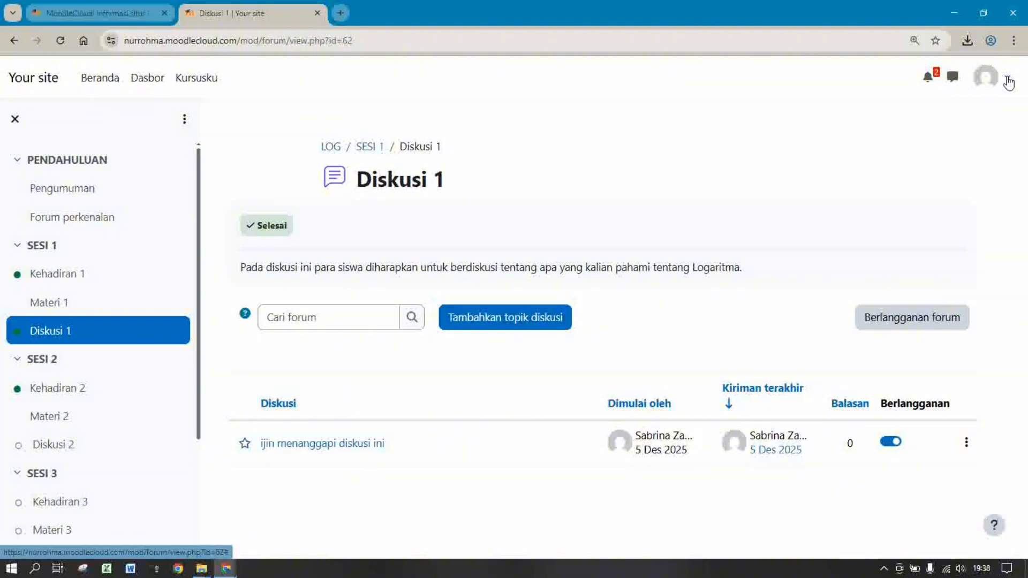
{"action": "left_click", "coordinate": [1009, 82]}
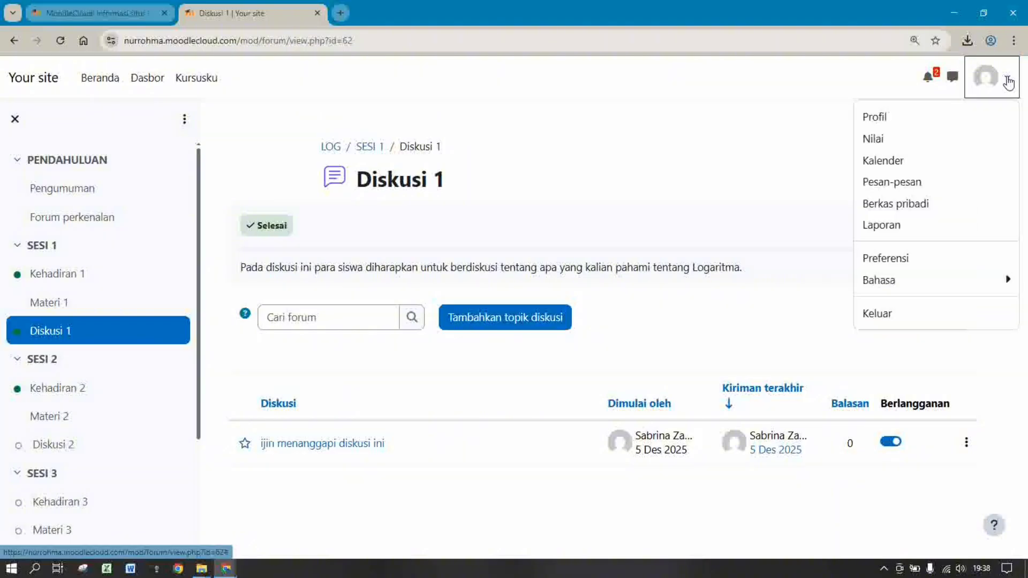
Log out of the student account and clear the username field
{"action": "left_click", "coordinate": [882, 318]}
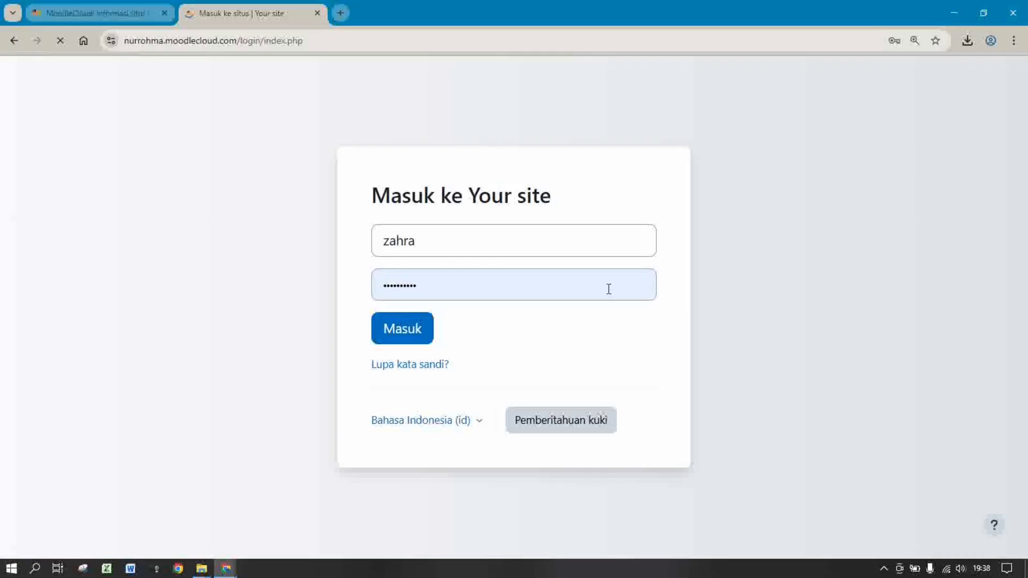
{"action": "left_click", "coordinate": [526, 234]}
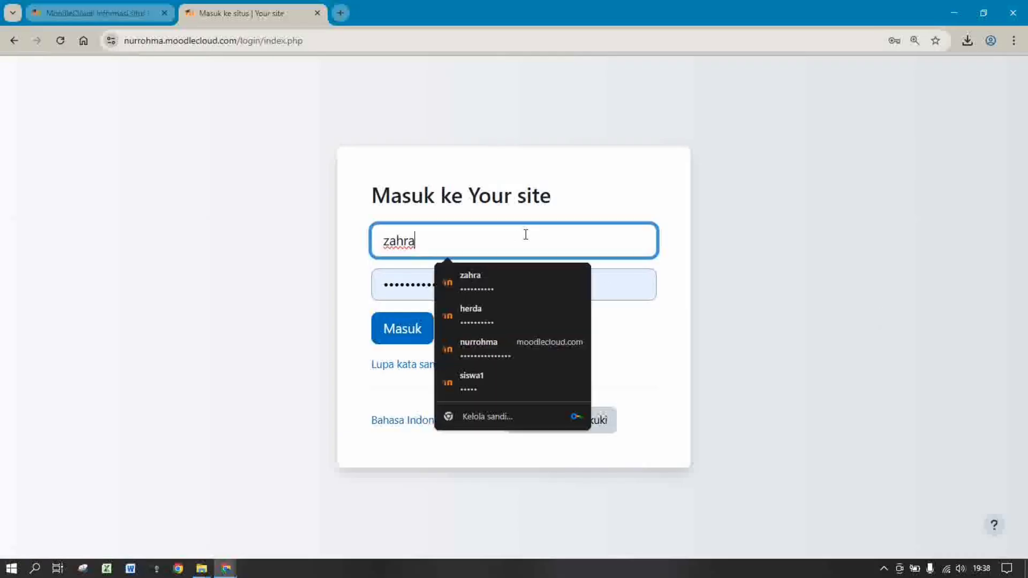
{"action": "key", "text": "BackSpace"}
{"action": "key", "text": "BackSpace"}
{"action": "key", "text": "BackSpace"}
{"action": "key", "text": "BackSpace"}
{"action": "key", "text": "BackSpace"}
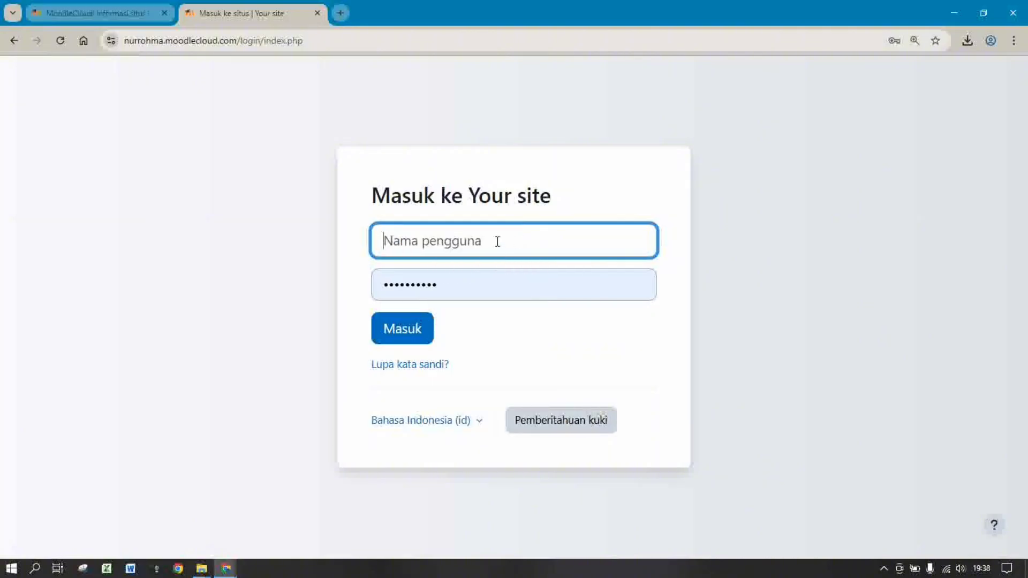
Try signing in with the teacher's saved login, then edit the rejected username
{"action": "right_click", "coordinate": [496, 241]}
{"action": "left_click", "coordinate": [454, 229]}
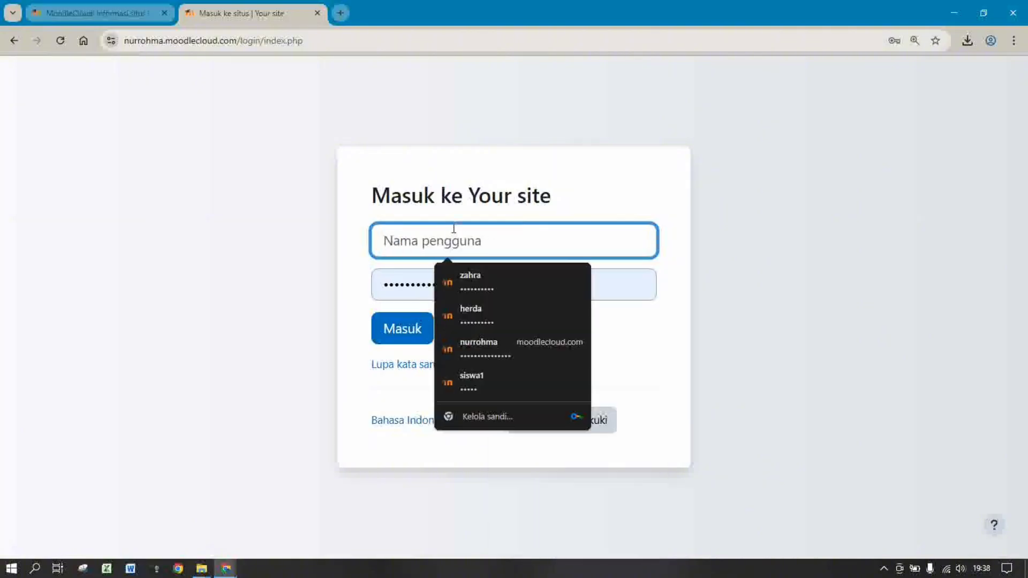
{"action": "left_click", "coordinate": [480, 340]}
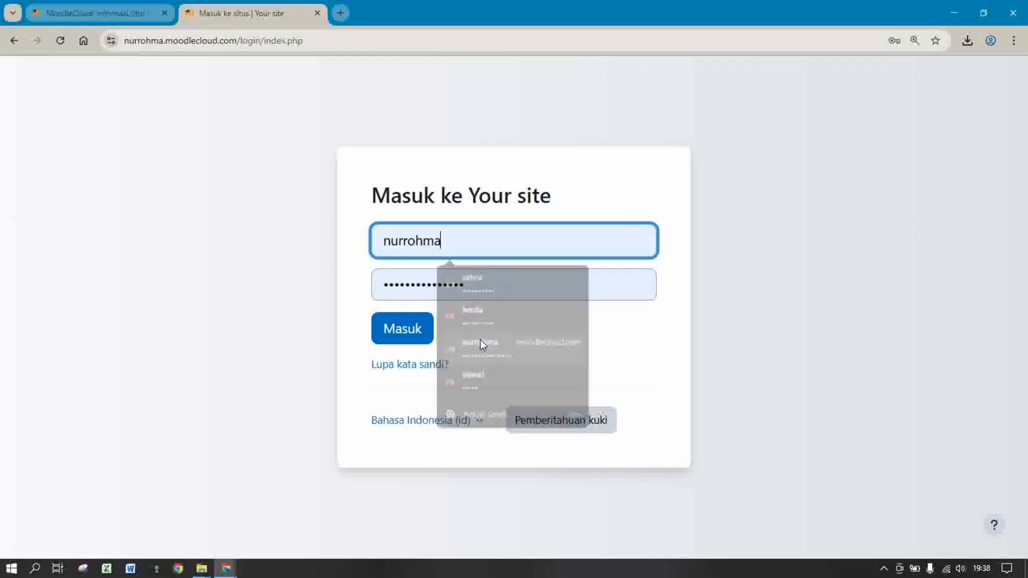
{"action": "left_click", "coordinate": [412, 328]}
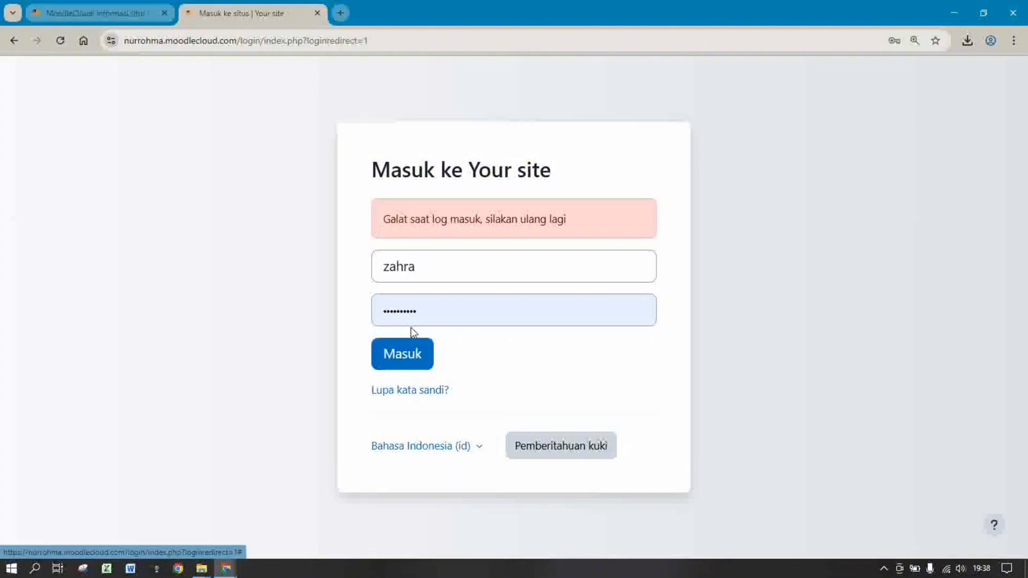
{"action": "left_click", "coordinate": [456, 279]}
{"action": "key", "text": "BackSpace"}
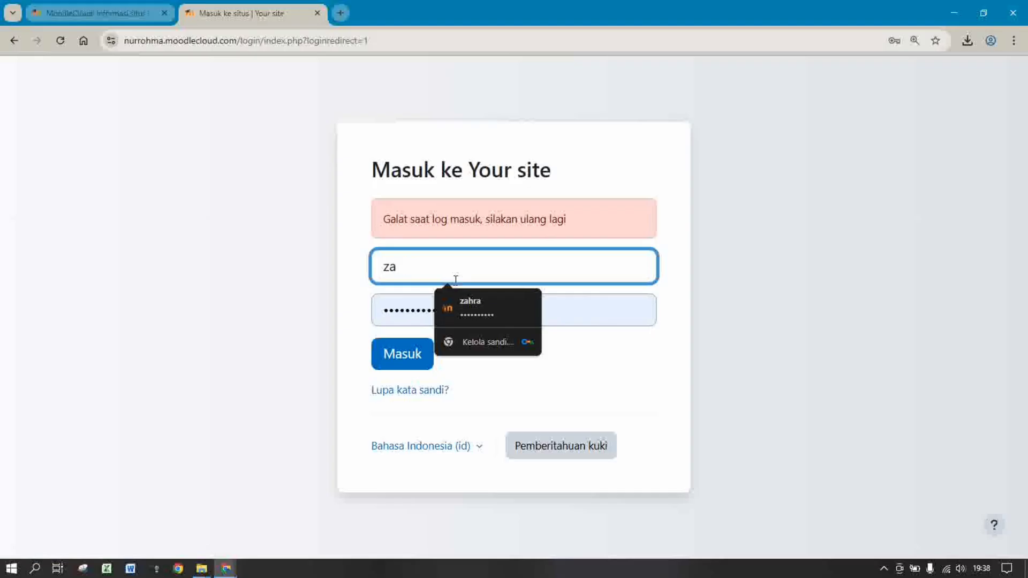
Reopen the Moodle site from the portal, translated to Indonesian, with editing mode on
{"action": "left_click", "coordinate": [317, 12]}
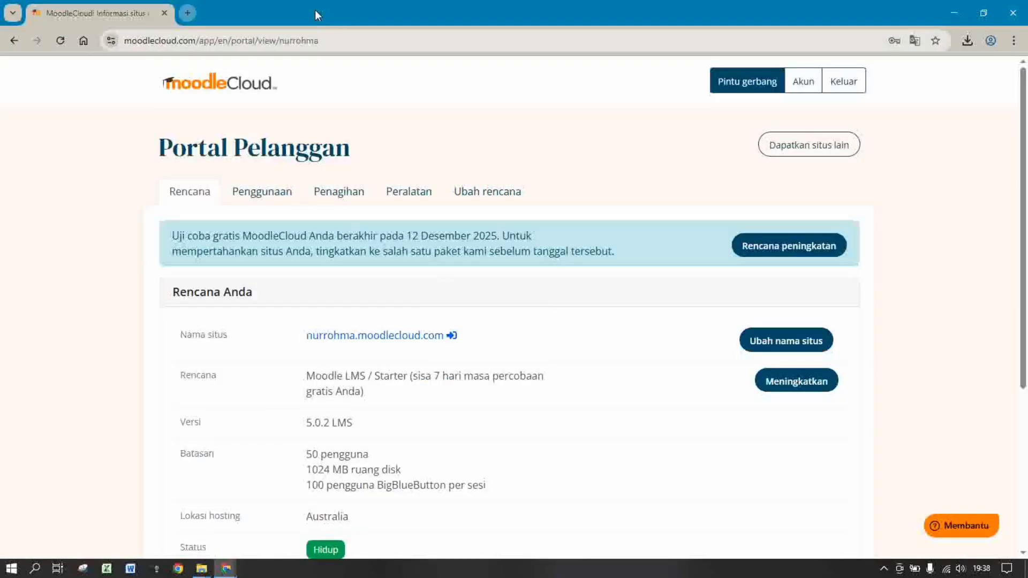
{"action": "left_click", "coordinate": [407, 337]}
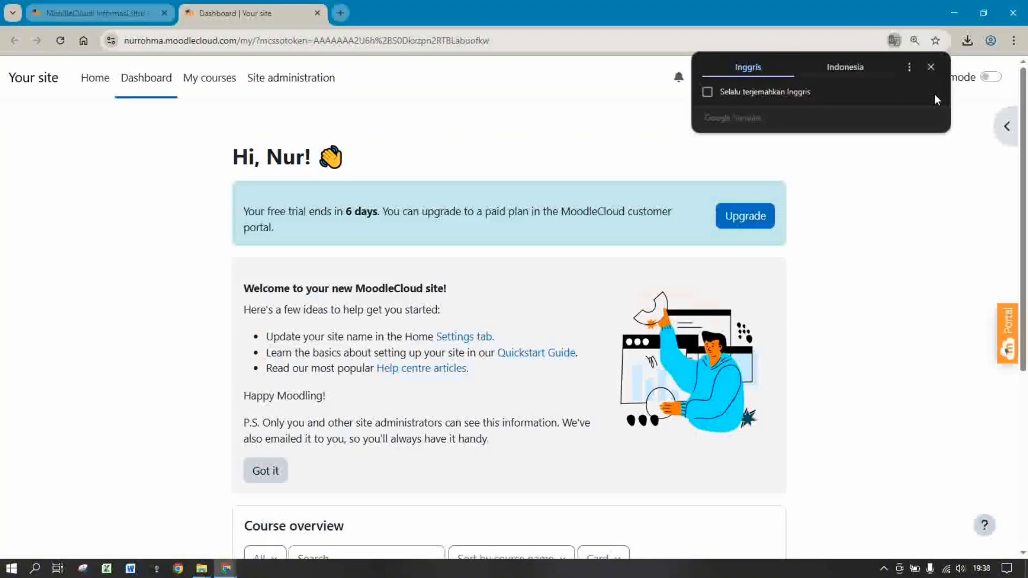
{"action": "left_click", "coordinate": [845, 67]}
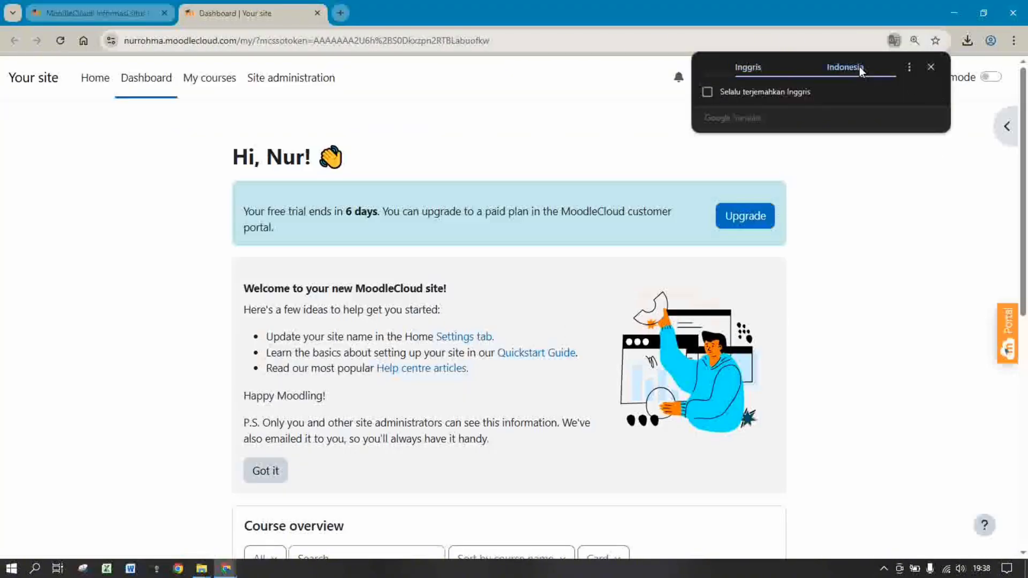
{"action": "left_click", "coordinate": [930, 68]}
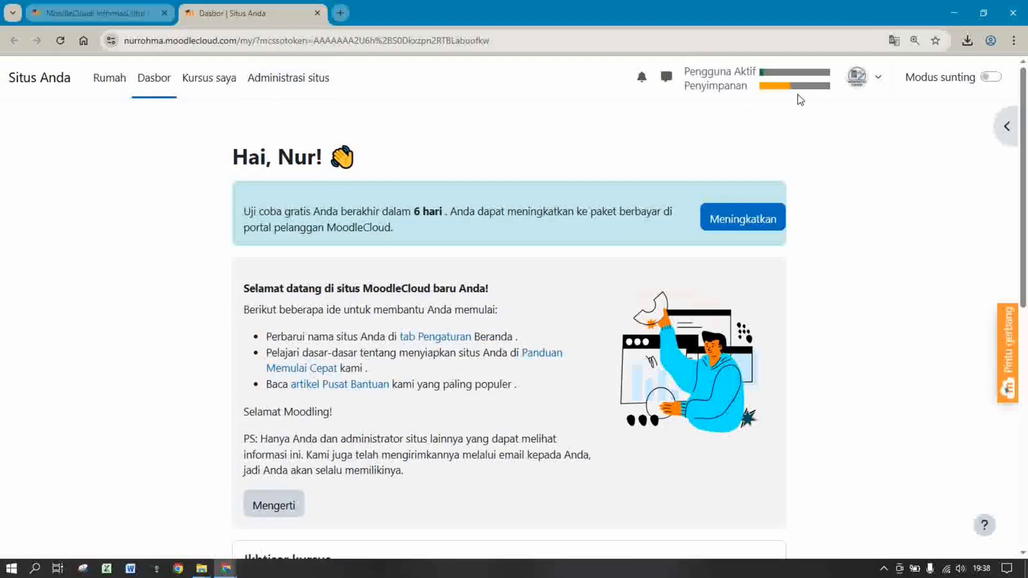
{"action": "left_click", "coordinate": [992, 78]}
Go to Kursus saya, open the LOGARITMA course and its Diskusi 1 forum
{"action": "left_click", "coordinate": [196, 82]}
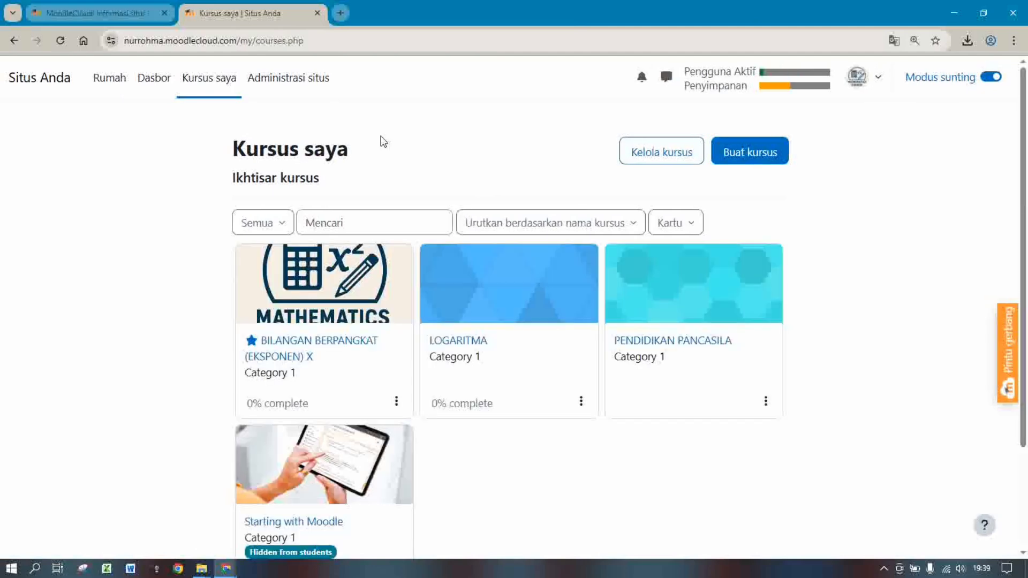
{"action": "left_click", "coordinate": [464, 341]}
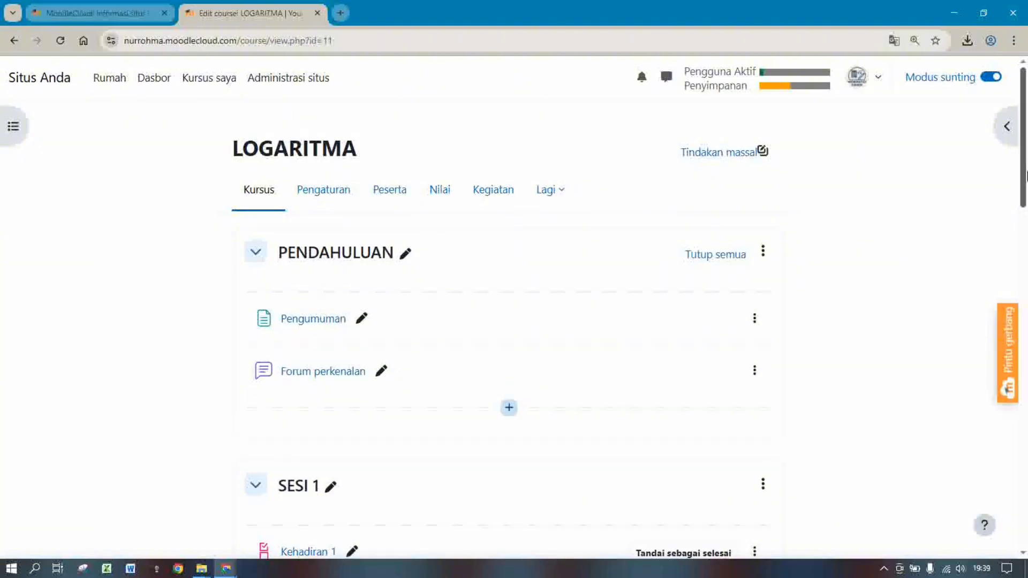
{"action": "scroll", "coordinate": [593, 213], "scroll_direction": "down", "scroll_amount": 5}
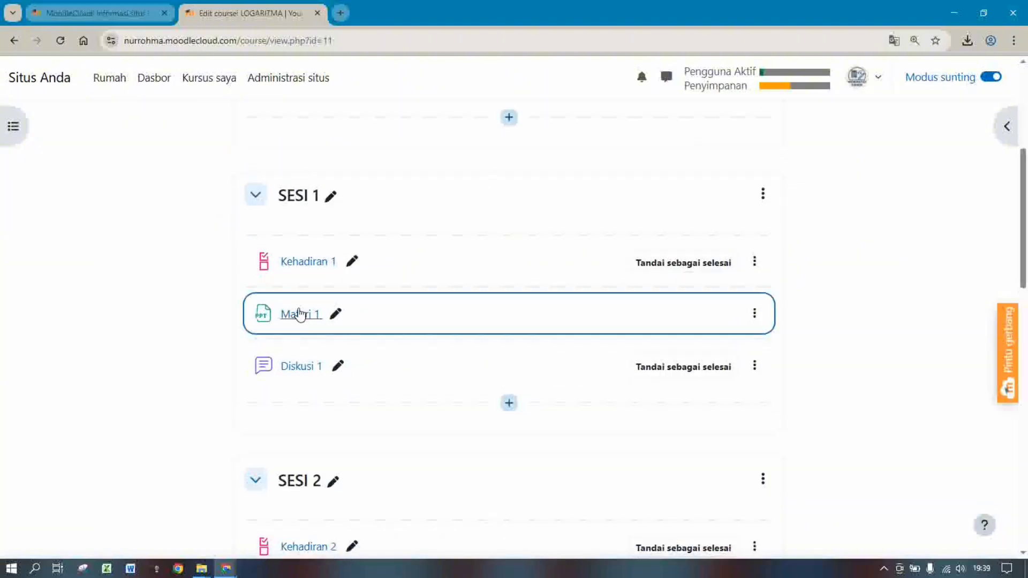
{"action": "left_click", "coordinate": [304, 373]}
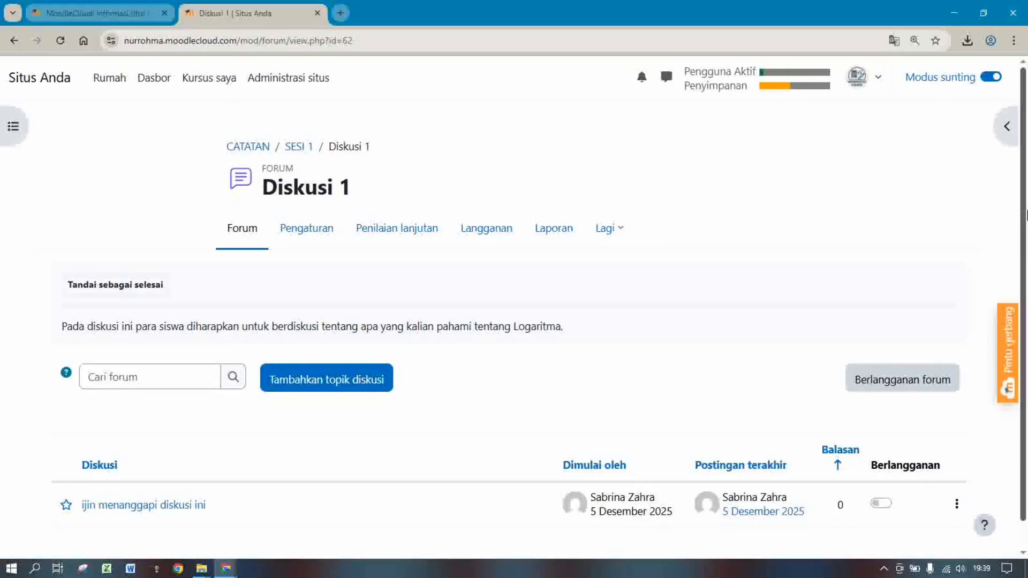
Give the student's post 'ijin menanggapi diskusi ini' a Peringkat of 90
{"action": "scroll", "coordinate": [1026, 214], "scroll_direction": "down", "scroll_amount": 1}
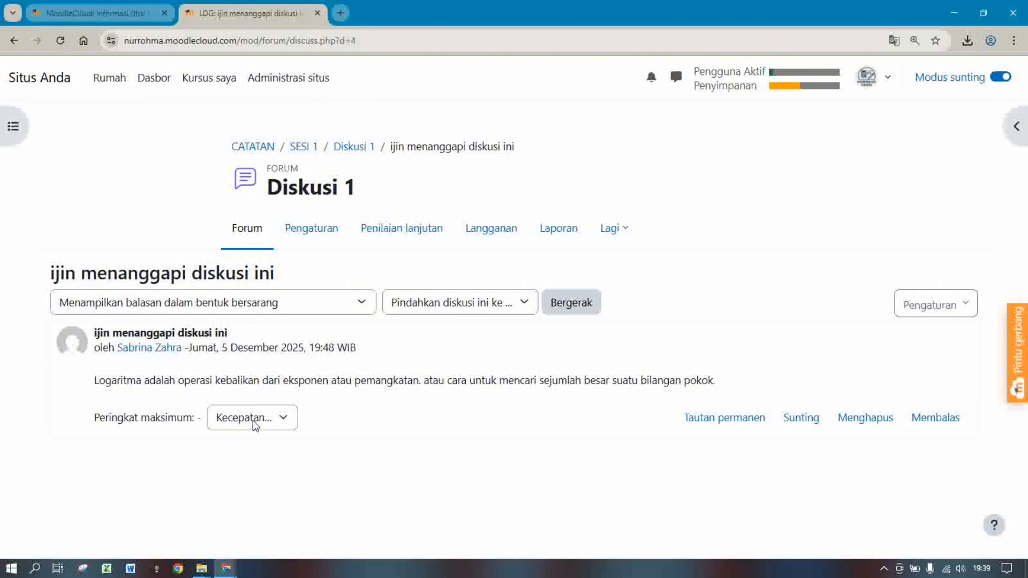
{"action": "left_click", "coordinate": [267, 419]}
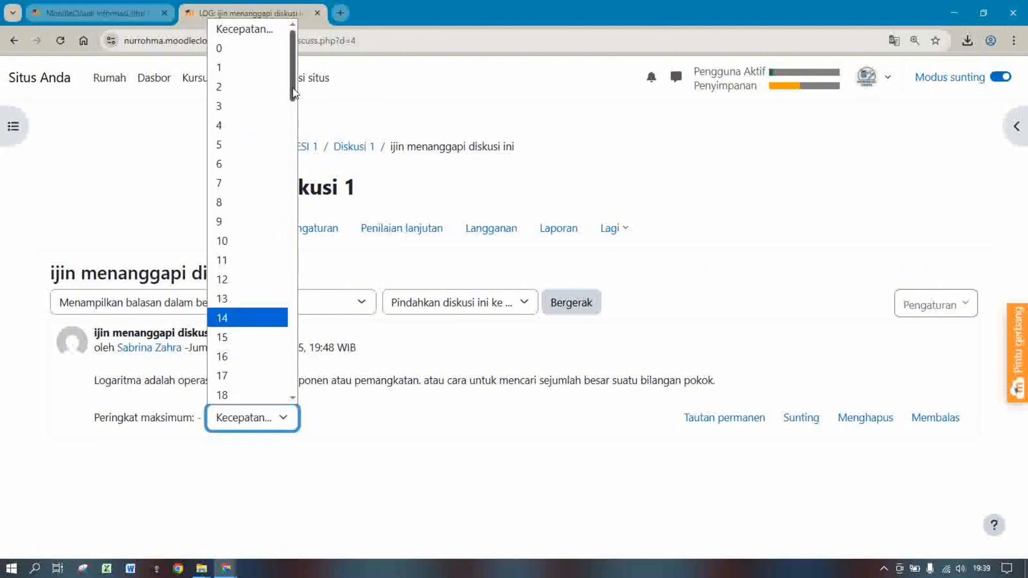
{"action": "left_click_drag", "start_coordinate": [293, 88], "coordinate": [292, 373]}
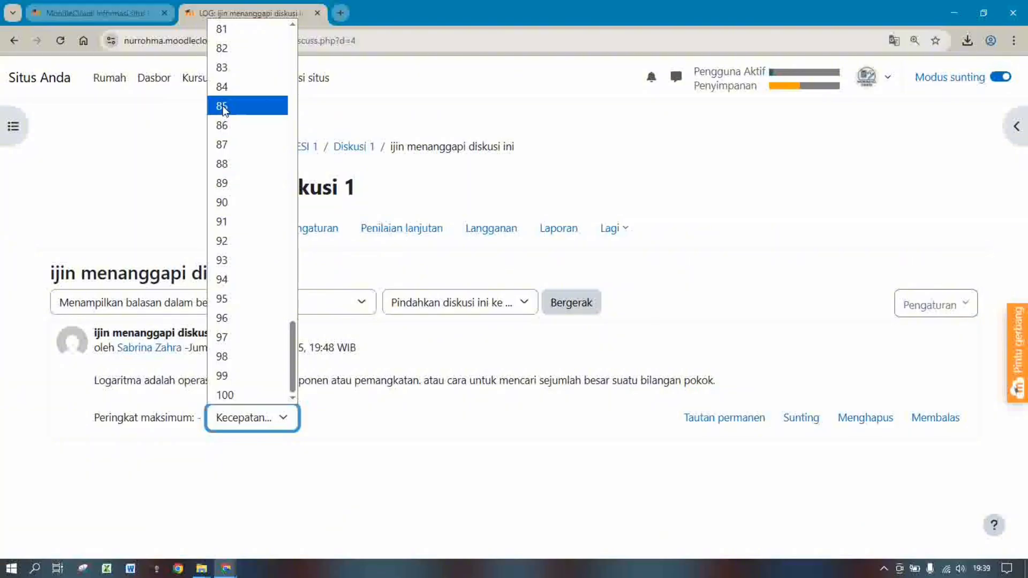
{"action": "left_click", "coordinate": [227, 203]}
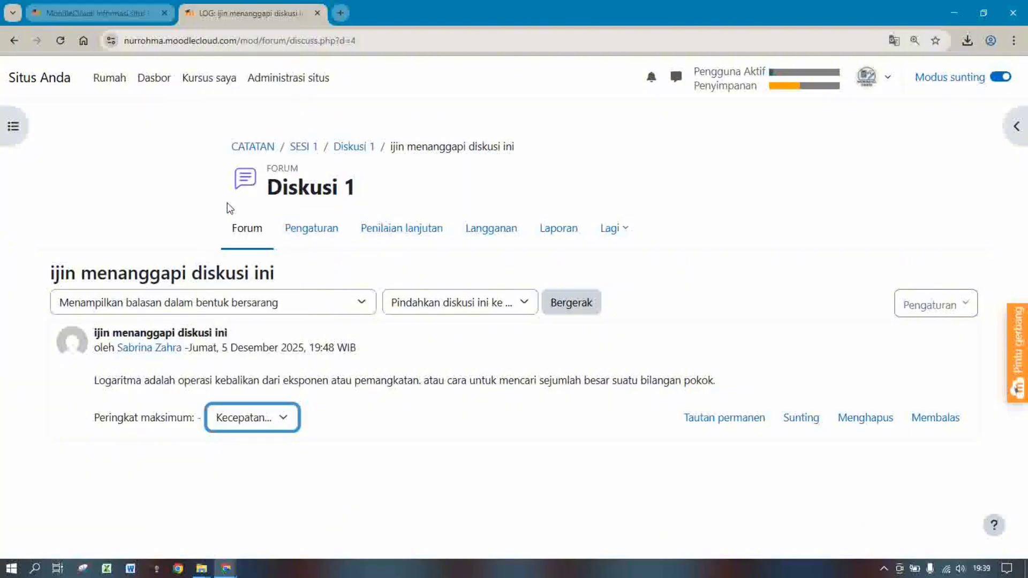
{"action": "left_click", "coordinate": [549, 496]}
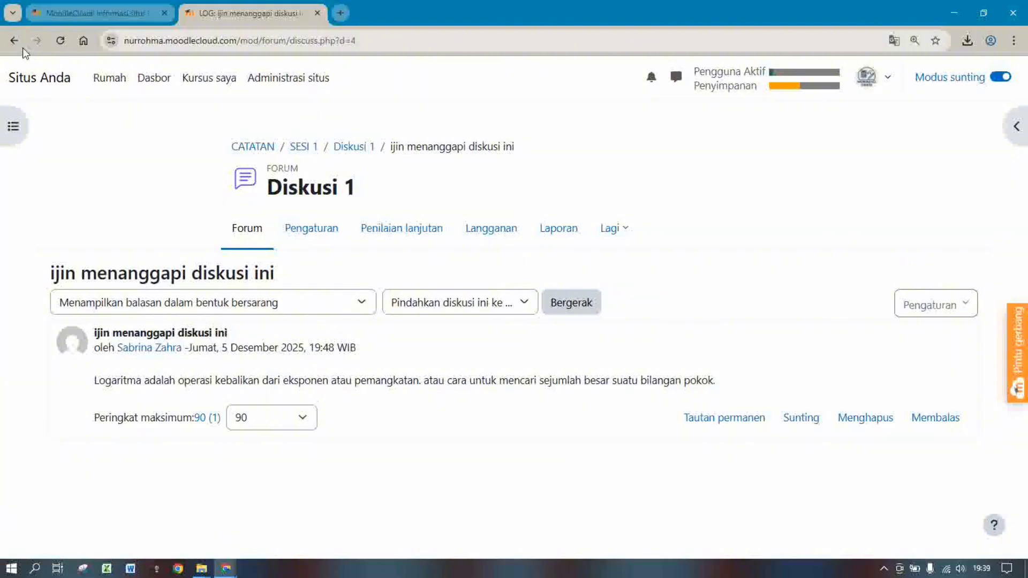
Open the LOGARITMA Nilai report and scroll to the student's Diskusi 1 grade of 90.00
{"action": "left_click", "coordinate": [197, 86]}
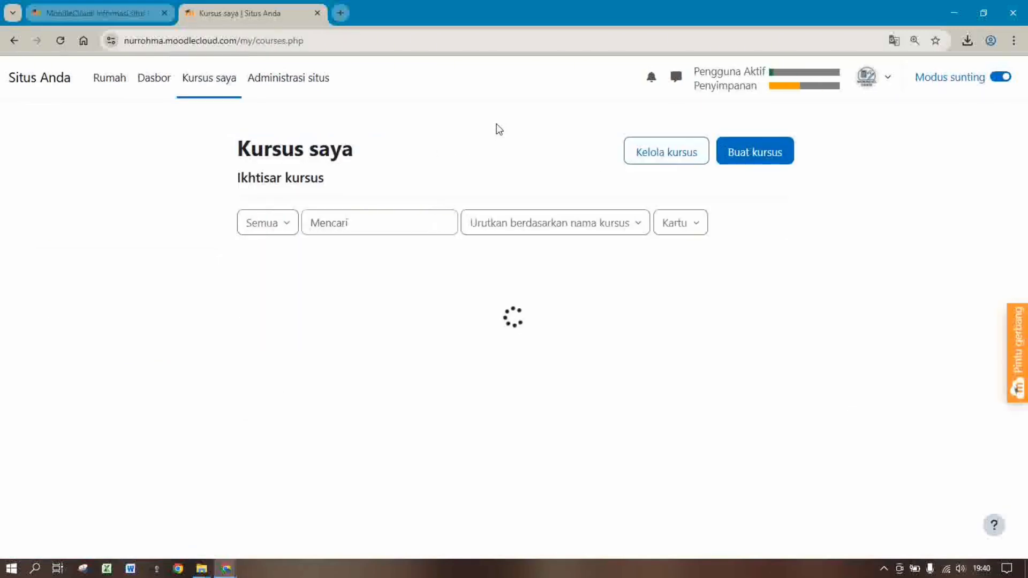
{"action": "left_click", "coordinate": [481, 345]}
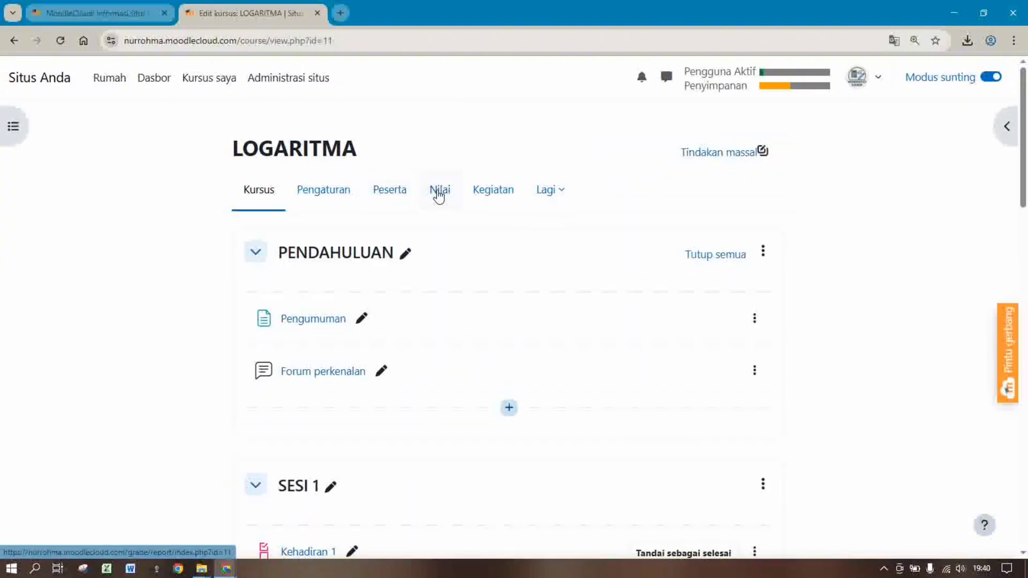
{"action": "left_click", "coordinate": [439, 193]}
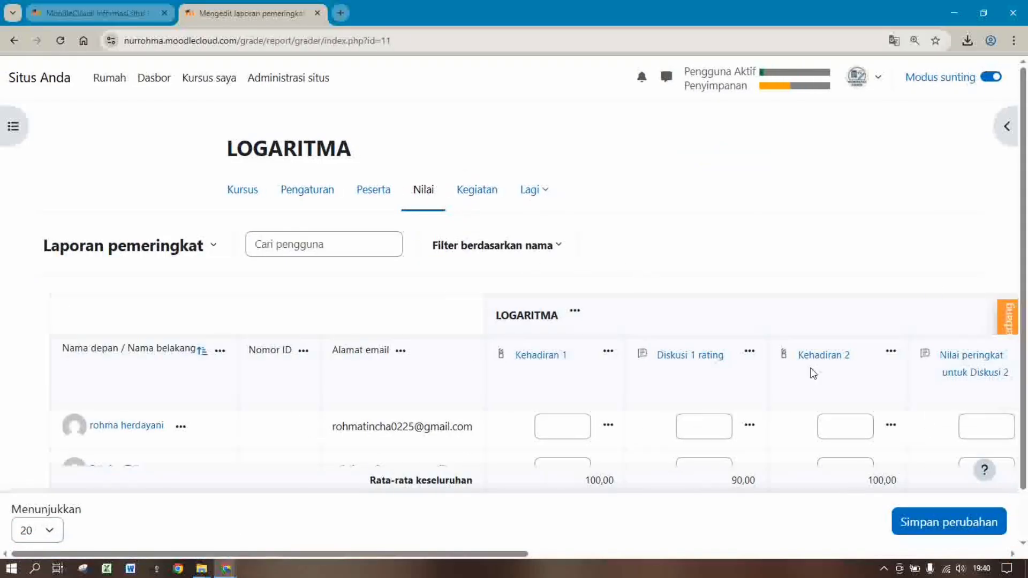
{"action": "scroll", "coordinate": [645, 265], "scroll_direction": "down", "scroll_amount": 1}
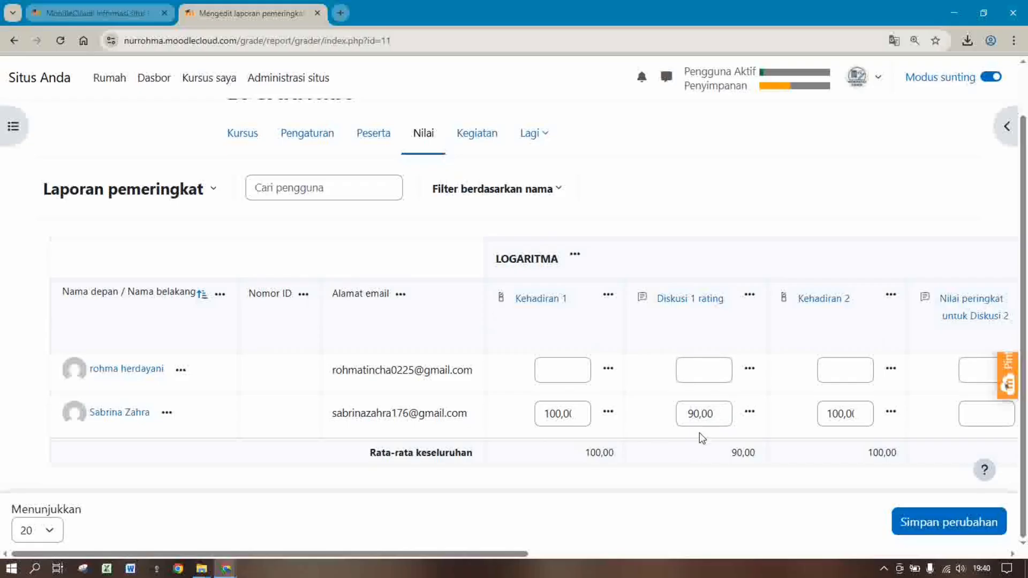
{"action": "left_click_drag", "start_coordinate": [509, 553], "coordinate": [412, 557]}
Open the account menu from the grader report
{"action": "left_click", "coordinate": [863, 76]}
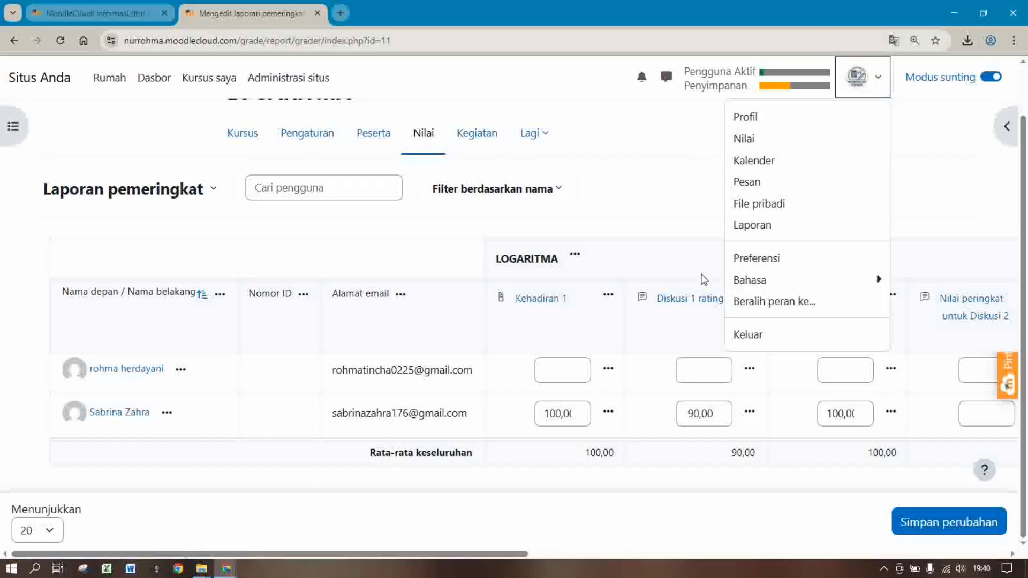
{"action": "left_click", "coordinate": [884, 569]}
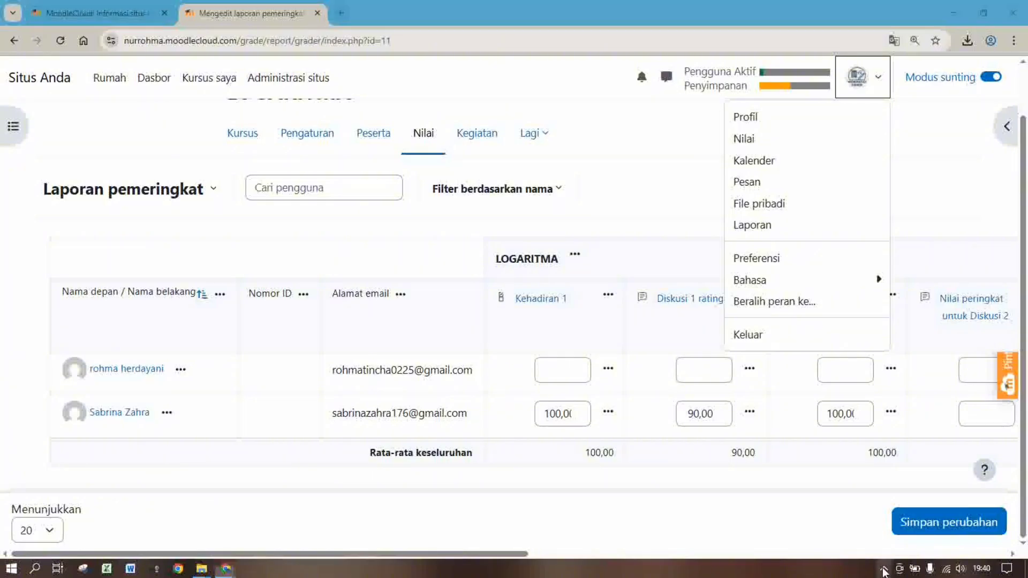
{"action": "right_click", "coordinate": [864, 547]}
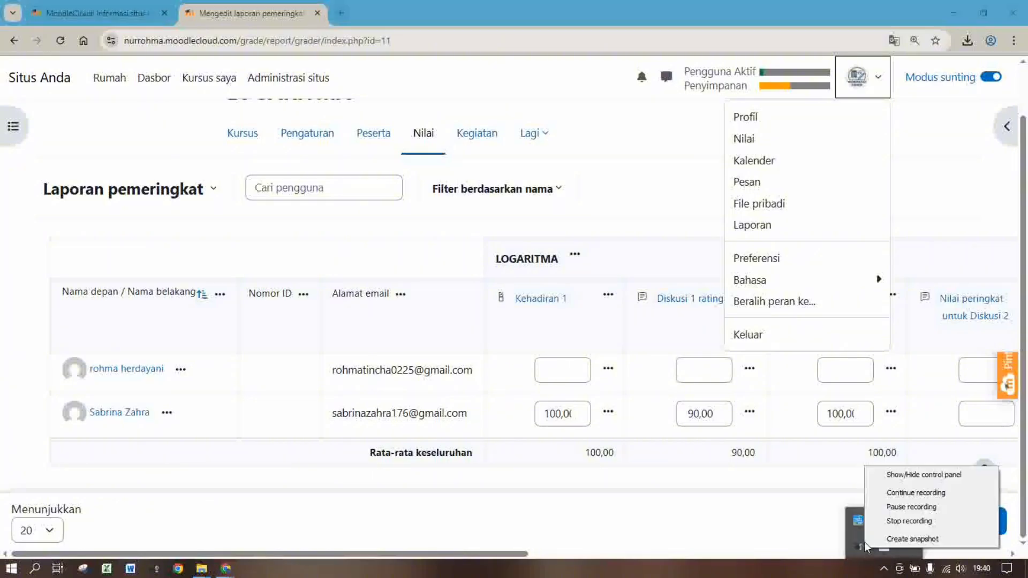